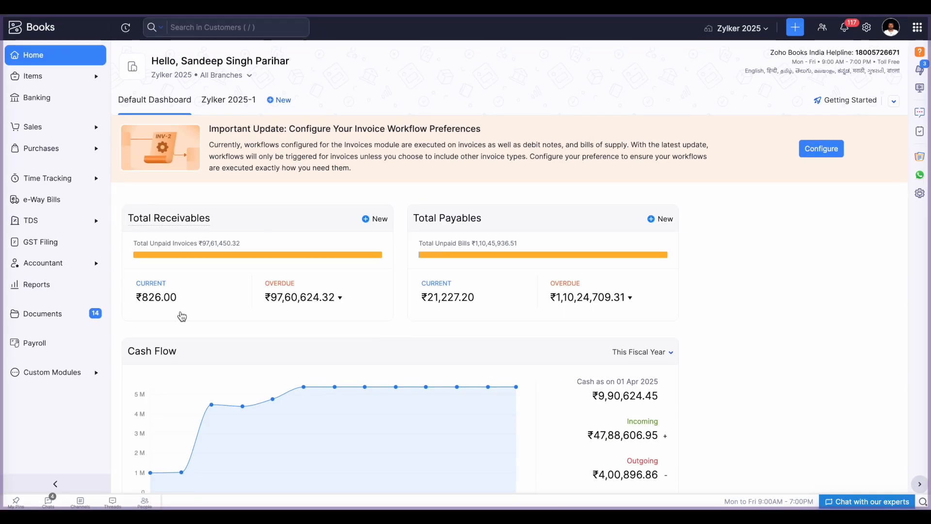
Open the Profit and Loss report and review it from operating income down to the Net Profit/Loss row
{"action": "left_click", "coordinate": [30, 290]}
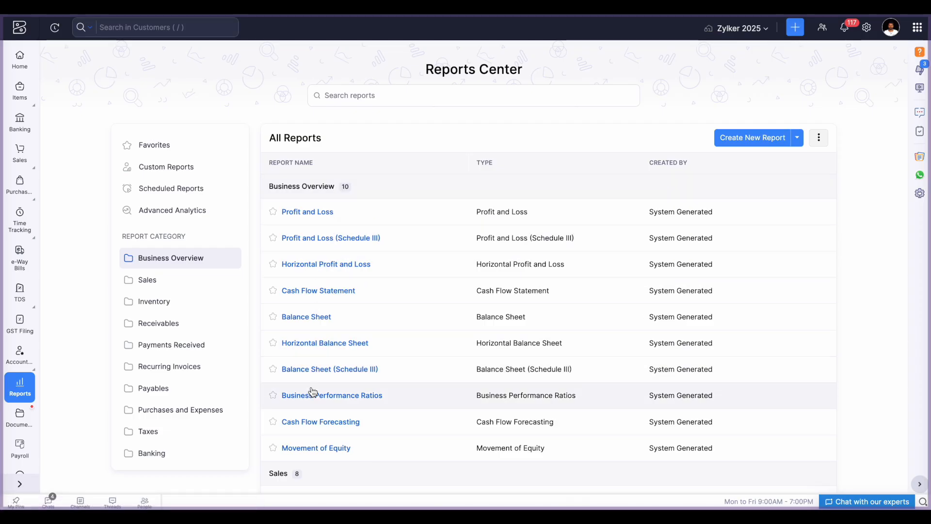
{"action": "scroll", "coordinate": [313, 391], "scroll_direction": "down", "scroll_amount": 2}
{"action": "scroll", "coordinate": [313, 392], "scroll_direction": "up", "scroll_amount": 2}
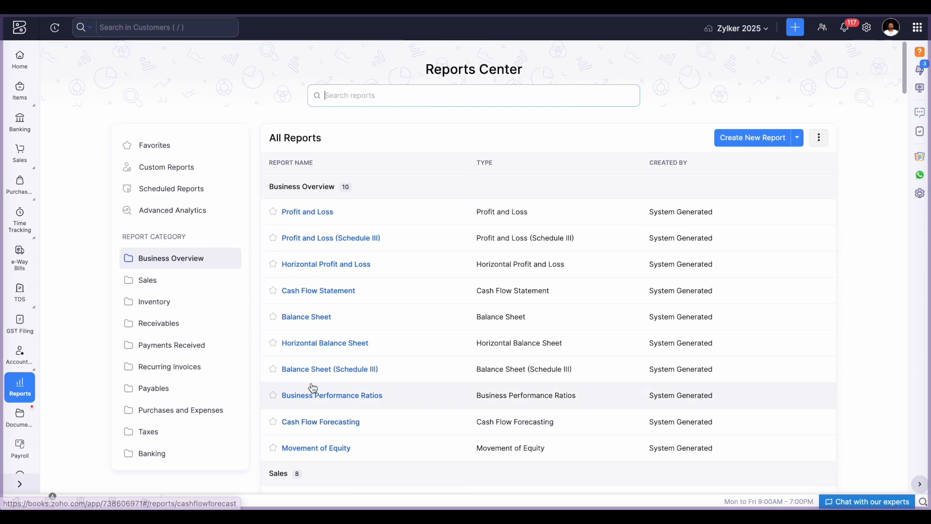
{"action": "left_click", "coordinate": [317, 213]}
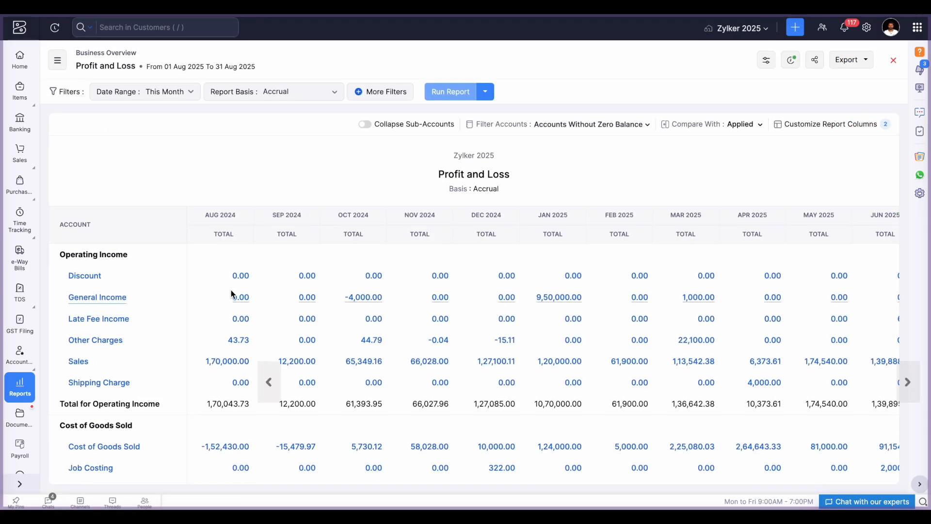
{"action": "scroll", "coordinate": [231, 294], "scroll_direction": "down", "scroll_amount": 5}
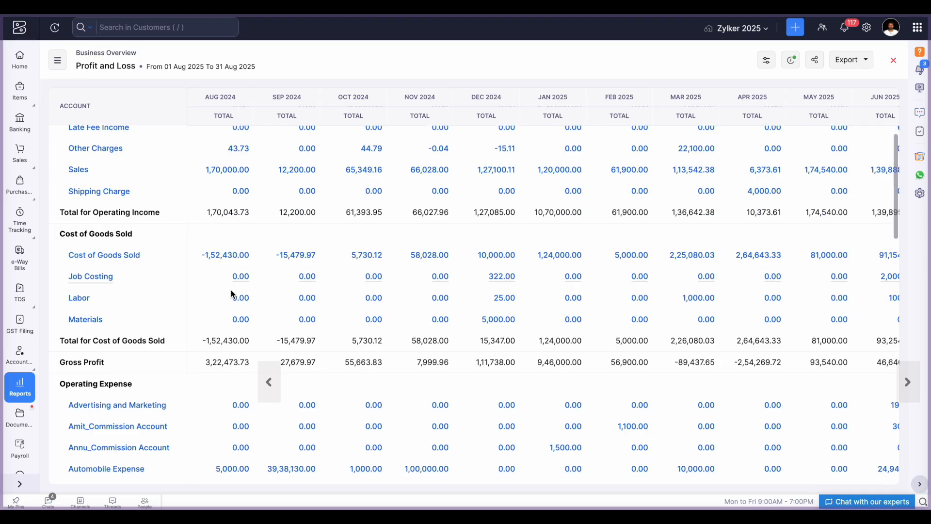
{"action": "scroll", "coordinate": [231, 294], "scroll_direction": "down", "scroll_amount": 1}
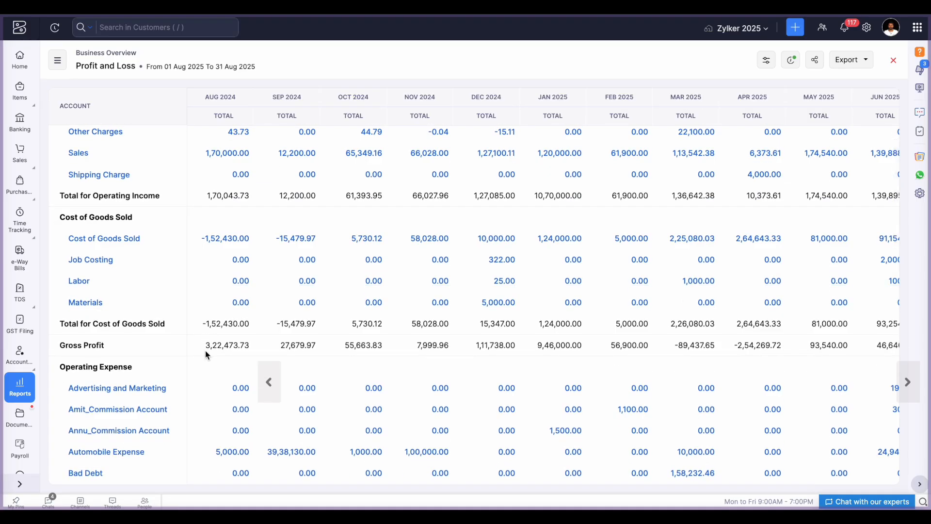
{"action": "scroll", "coordinate": [206, 355], "scroll_direction": "up", "scroll_amount": 5}
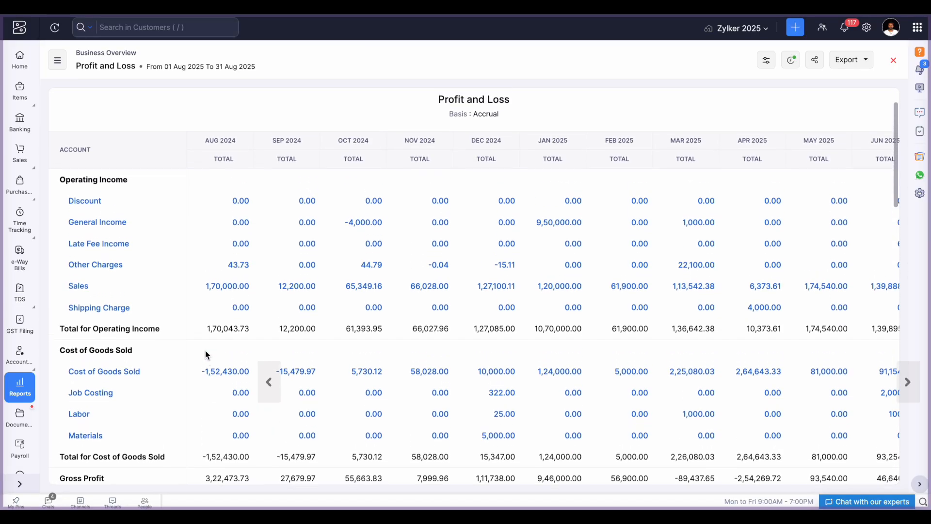
{"action": "scroll", "coordinate": [206, 355], "scroll_direction": "down", "scroll_amount": 10}
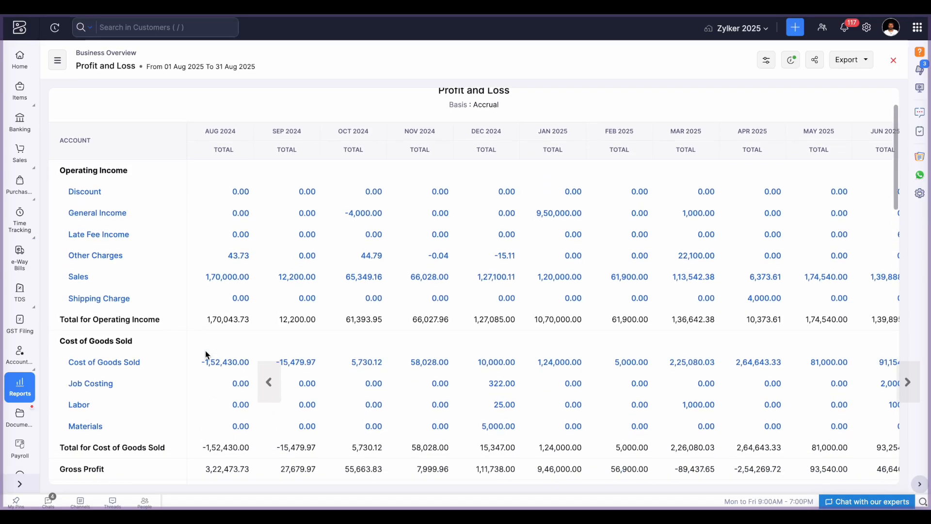
{"action": "scroll", "coordinate": [206, 355], "scroll_direction": "down", "scroll_amount": 6}
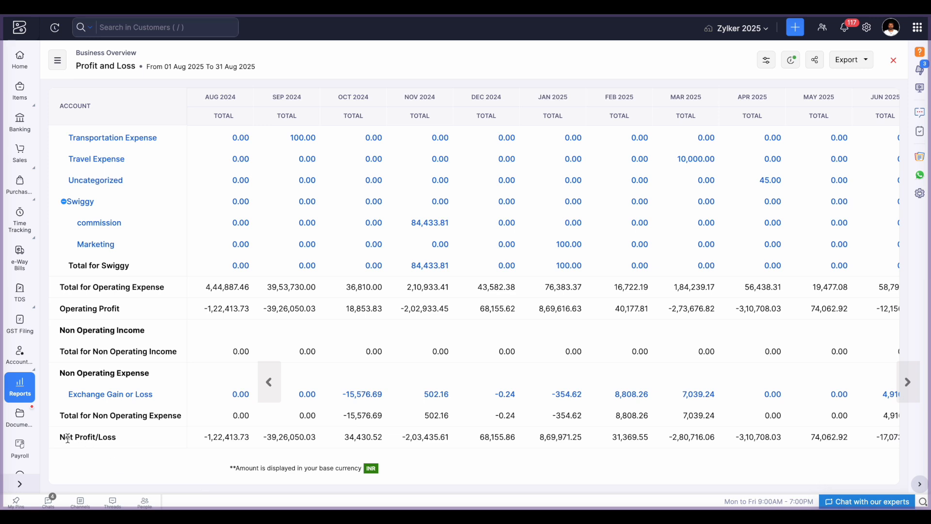
{"action": "left_click_drag", "start_coordinate": [65, 437], "coordinate": [161, 447]}
Open the Balance Sheet report and review its cash, bank, accounts receivable and other current asset accounts
{"action": "left_click", "coordinate": [20, 391]}
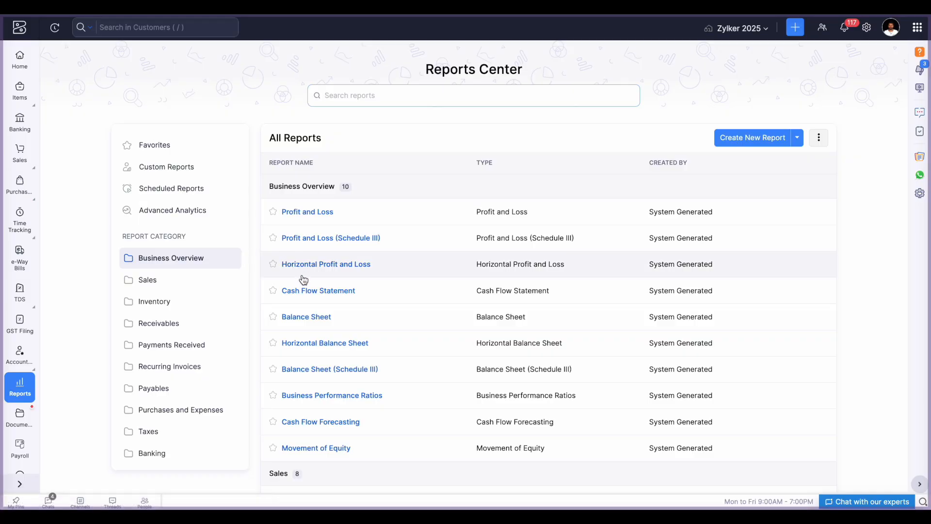
{"action": "left_click", "coordinate": [311, 317]}
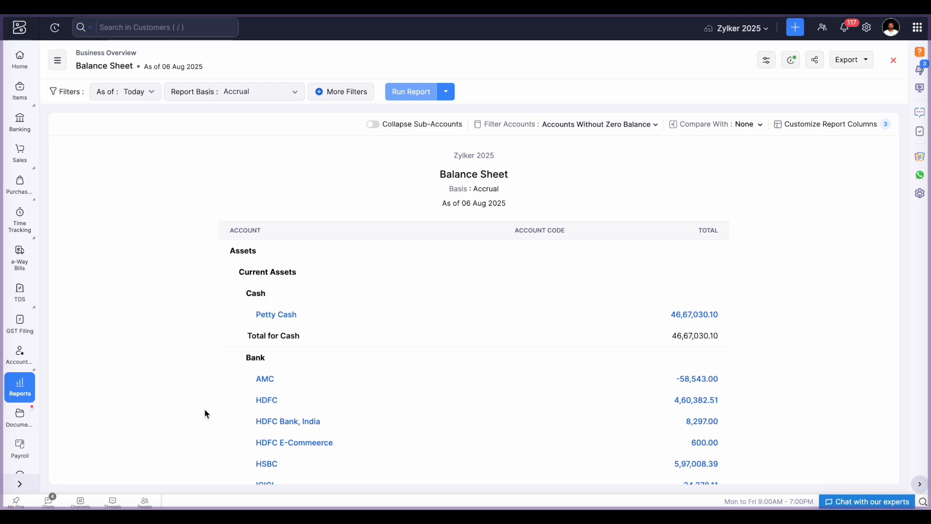
{"action": "scroll", "coordinate": [204, 409], "scroll_direction": "down", "scroll_amount": 4}
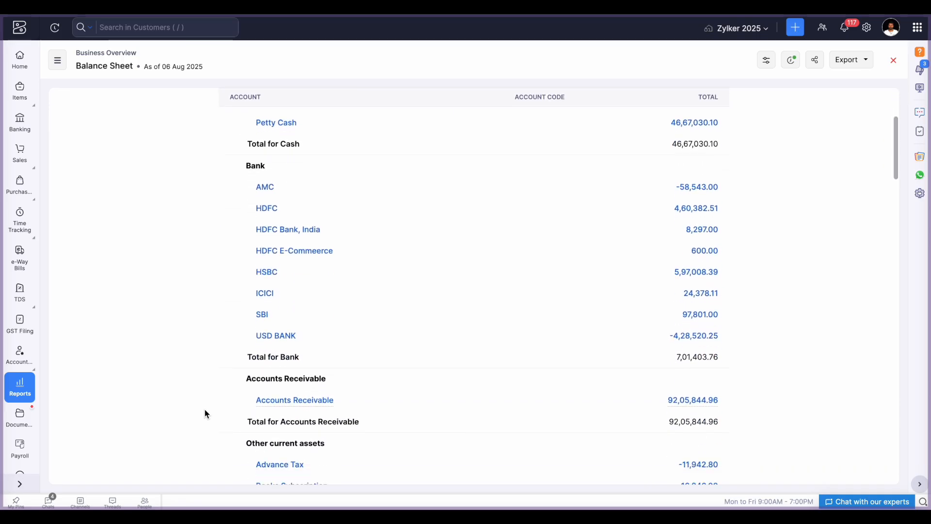
{"action": "scroll", "coordinate": [205, 410], "scroll_direction": "down", "scroll_amount": 2}
{"action": "scroll", "coordinate": [204, 409], "scroll_direction": "up", "scroll_amount": 3}
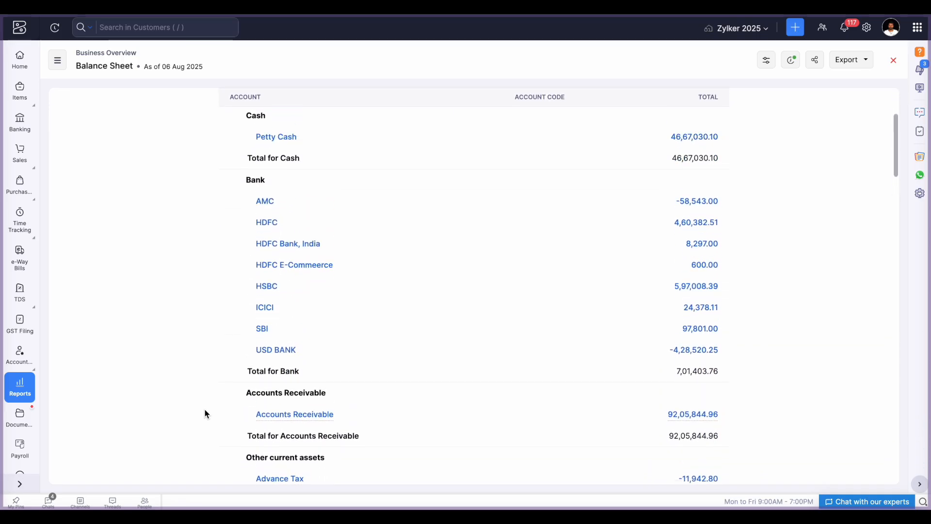
{"action": "scroll", "coordinate": [204, 410], "scroll_direction": "up", "scroll_amount": 1}
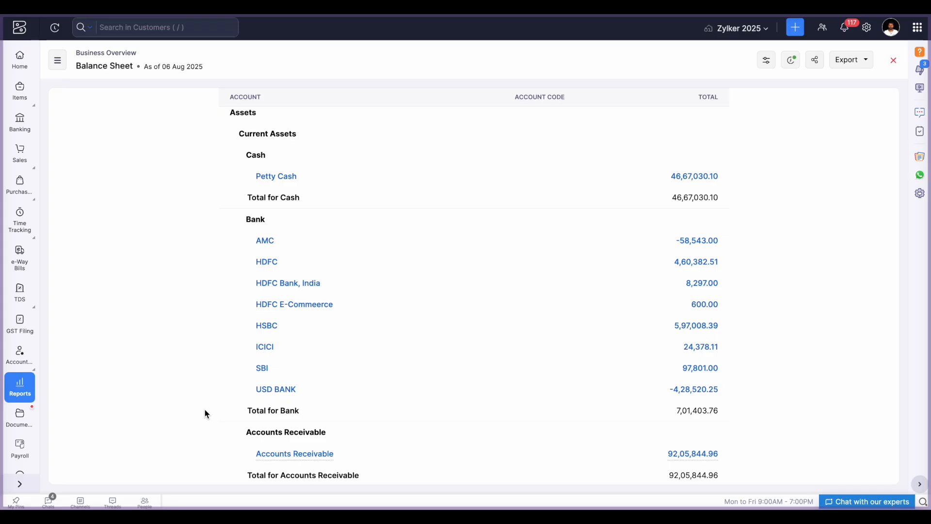
{"action": "scroll", "coordinate": [204, 413], "scroll_direction": "down", "scroll_amount": 5}
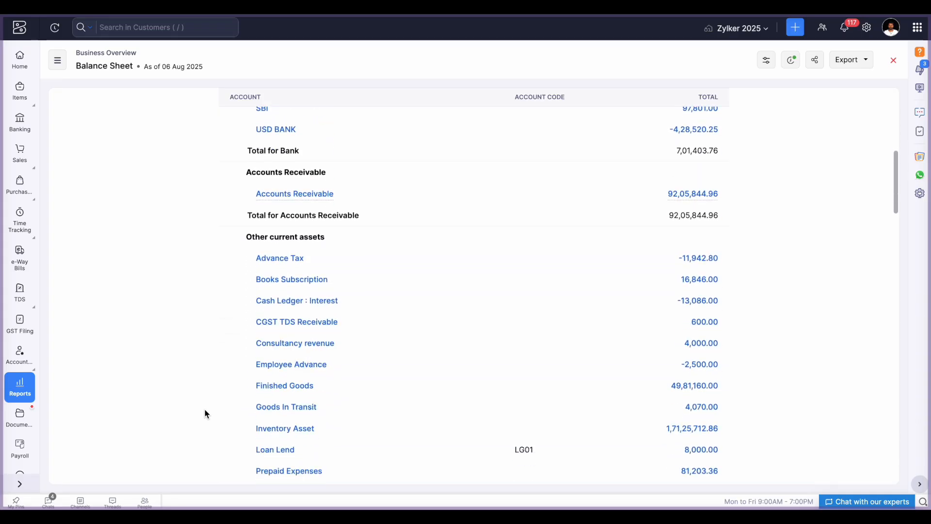
{"action": "scroll", "coordinate": [204, 413], "scroll_direction": "down", "scroll_amount": 4}
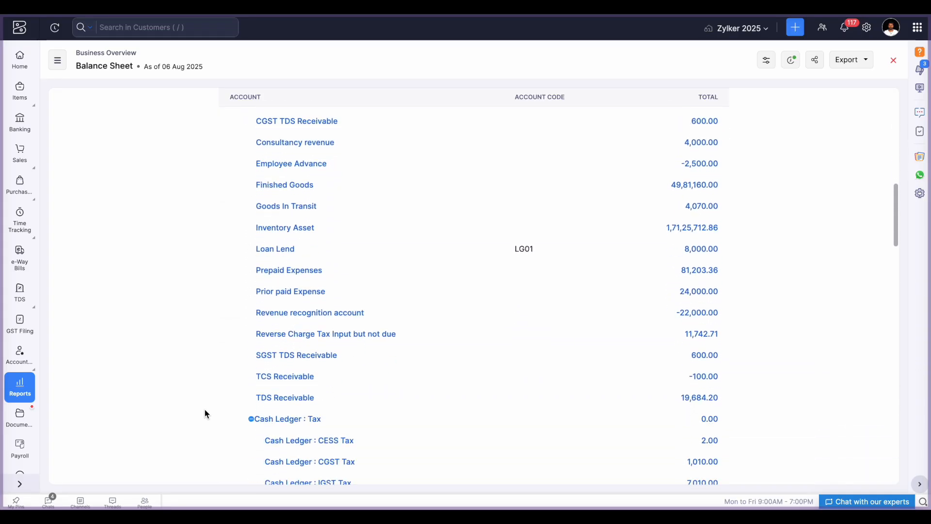
Return to the list of all reports and open the Sales by Customer report
{"action": "left_click", "coordinate": [20, 387]}
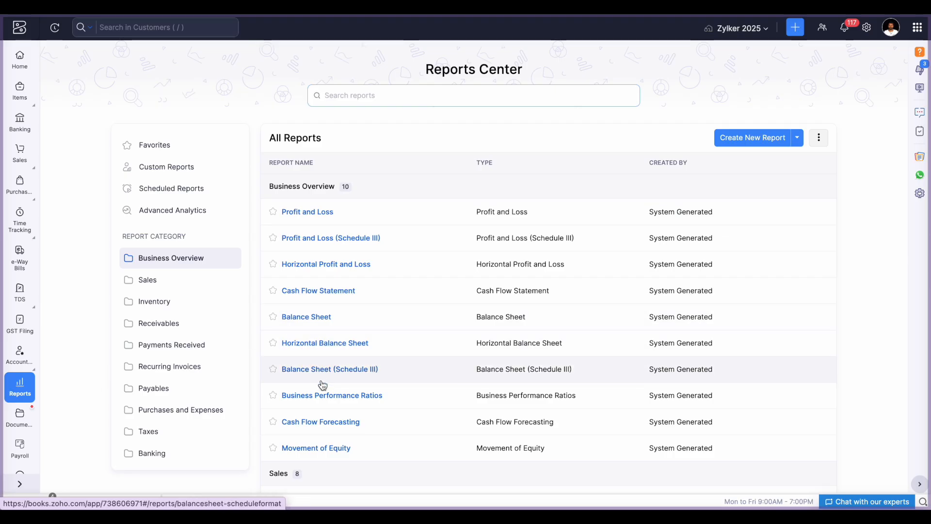
{"action": "scroll", "coordinate": [322, 384], "scroll_direction": "down", "scroll_amount": 5}
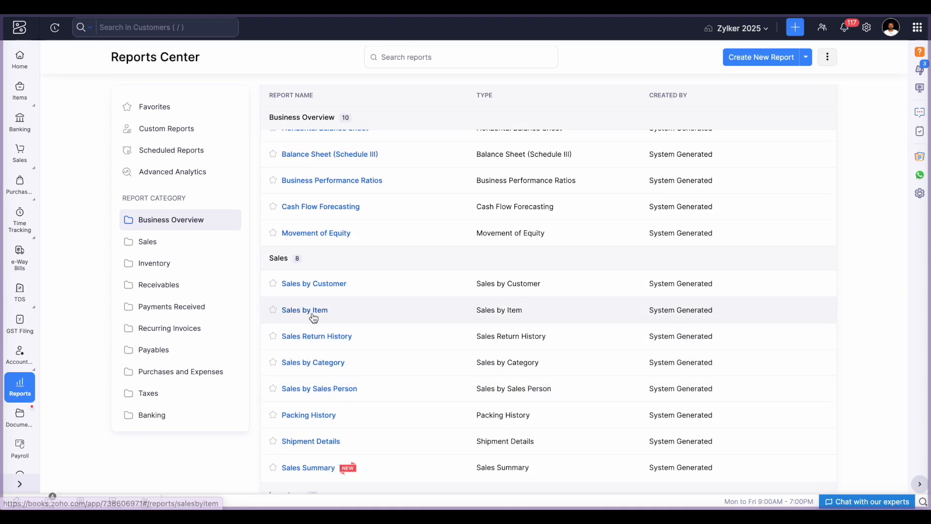
{"action": "left_click", "coordinate": [323, 289]}
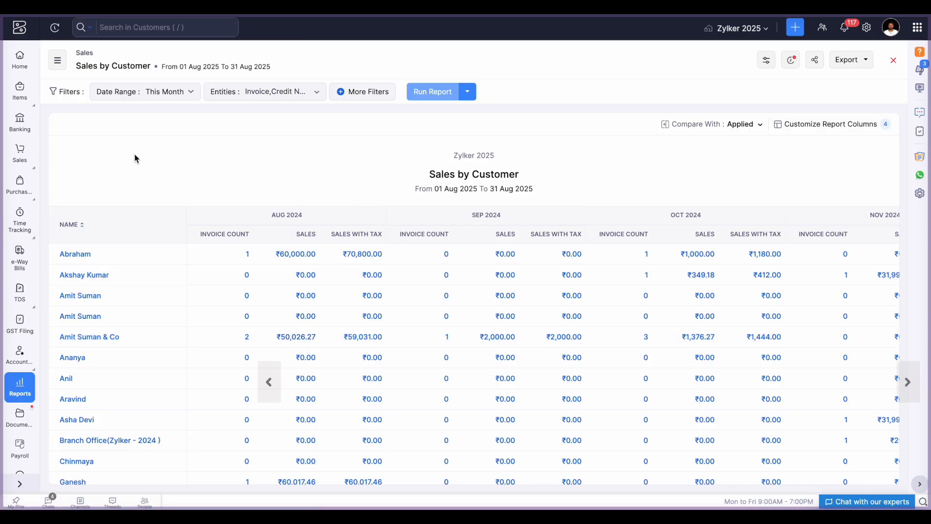
Go back to the Reports Center and open the Sales by Item report
{"action": "left_click", "coordinate": [28, 390]}
{"action": "scroll", "coordinate": [309, 341], "scroll_direction": "down", "scroll_amount": 3}
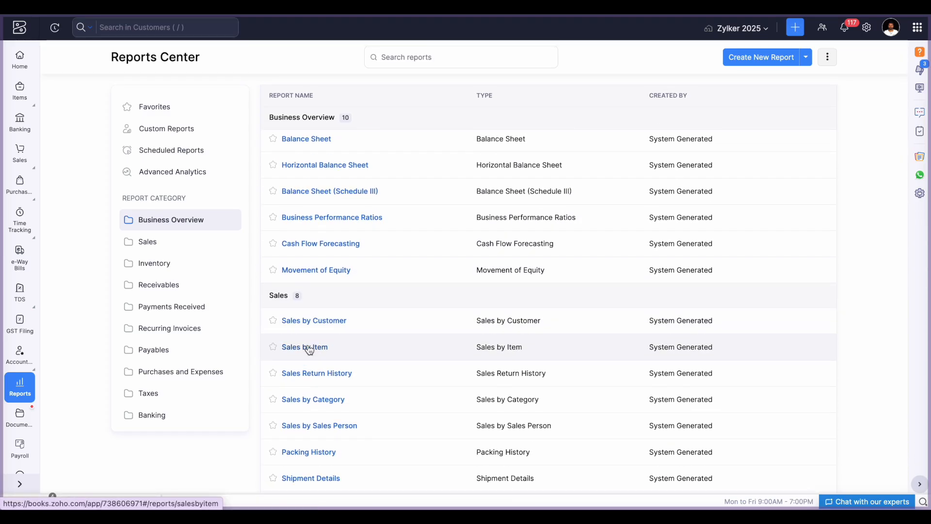
{"action": "left_click", "coordinate": [309, 348]}
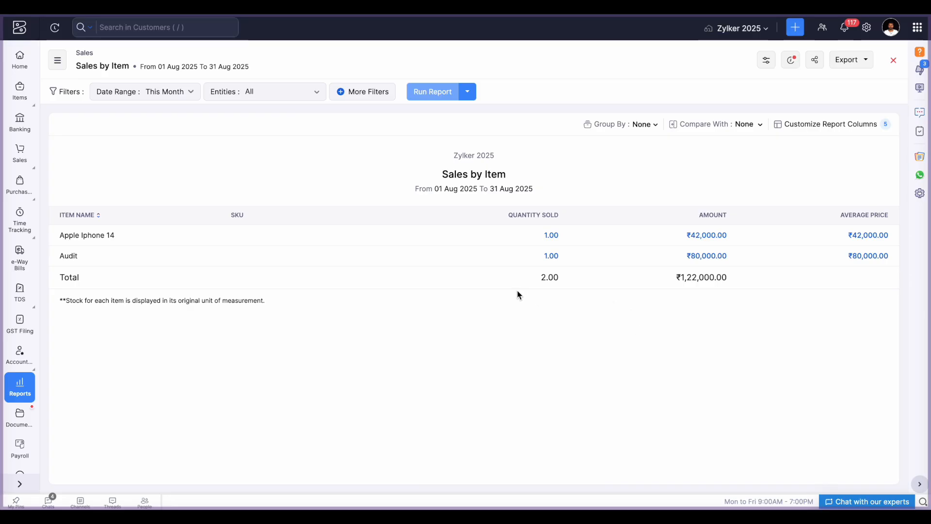
Open the Inventory Summary report from the inventory reports and examine its stock columns across to In-Transit
{"action": "left_click", "coordinate": [14, 391]}
{"action": "scroll", "coordinate": [334, 374], "scroll_direction": "down", "scroll_amount": 1}
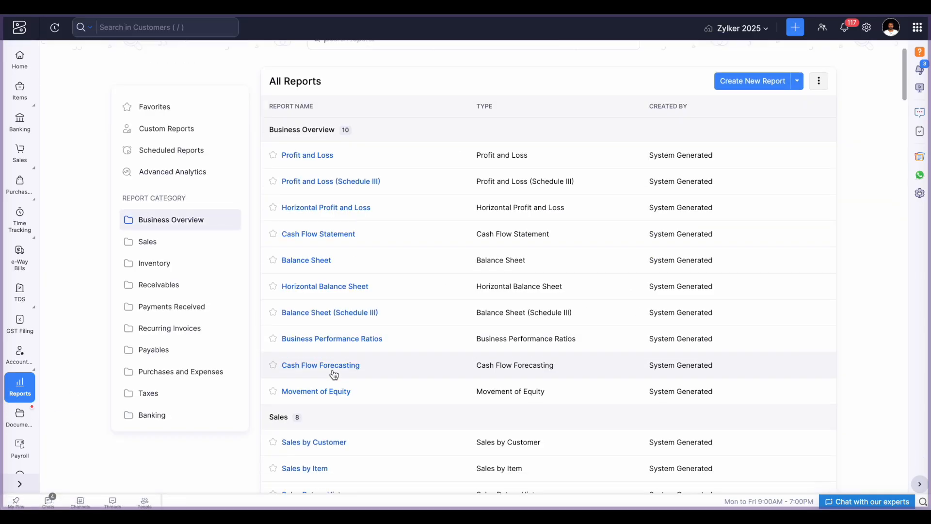
{"action": "scroll", "coordinate": [334, 374], "scroll_direction": "down", "scroll_amount": 3}
{"action": "scroll", "coordinate": [332, 424], "scroll_direction": "down", "scroll_amount": 1}
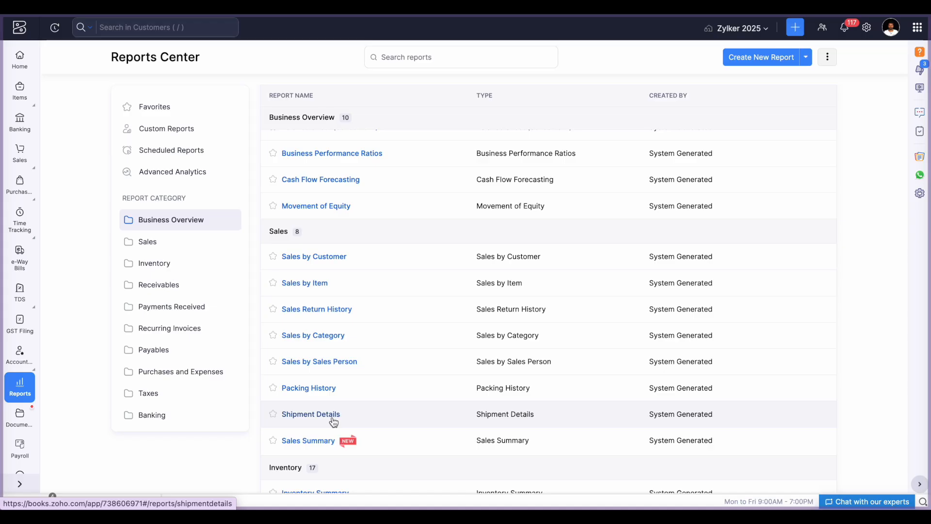
{"action": "scroll", "coordinate": [334, 422], "scroll_direction": "down", "scroll_amount": 1}
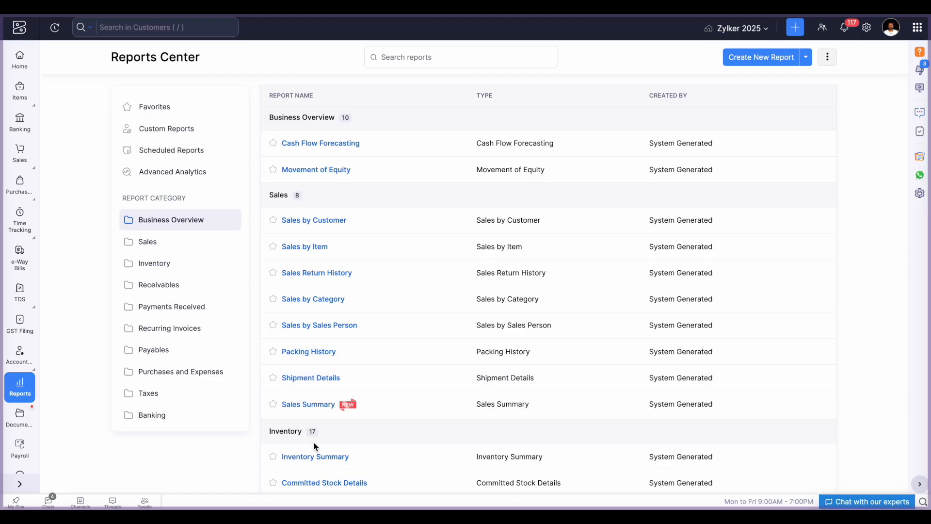
{"action": "scroll", "coordinate": [313, 443], "scroll_direction": "down", "scroll_amount": 4}
{"action": "scroll", "coordinate": [314, 444], "scroll_direction": "down", "scroll_amount": 3}
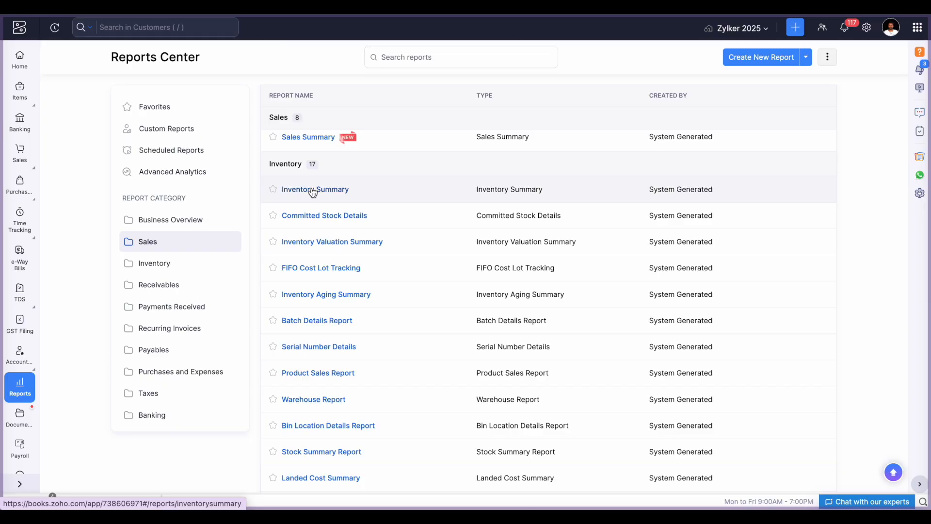
{"action": "left_click", "coordinate": [313, 190]}
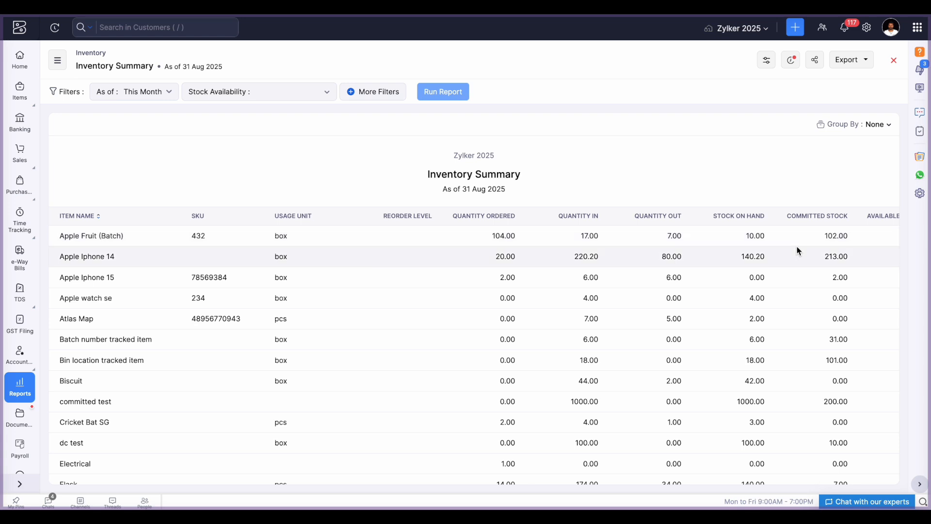
{"action": "scroll", "coordinate": [796, 247], "scroll_direction": "right", "scroll_amount": 3}
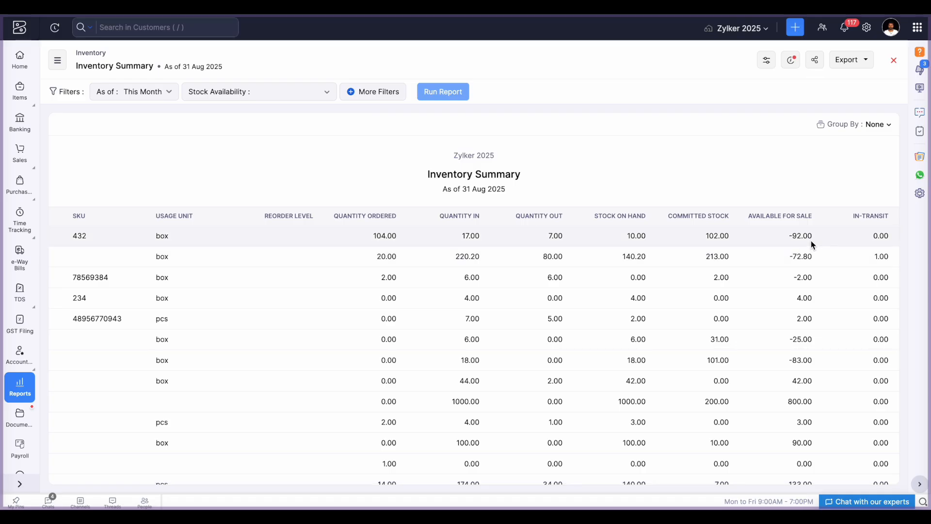
{"action": "scroll", "coordinate": [516, 262], "scroll_direction": "left", "scroll_amount": 3}
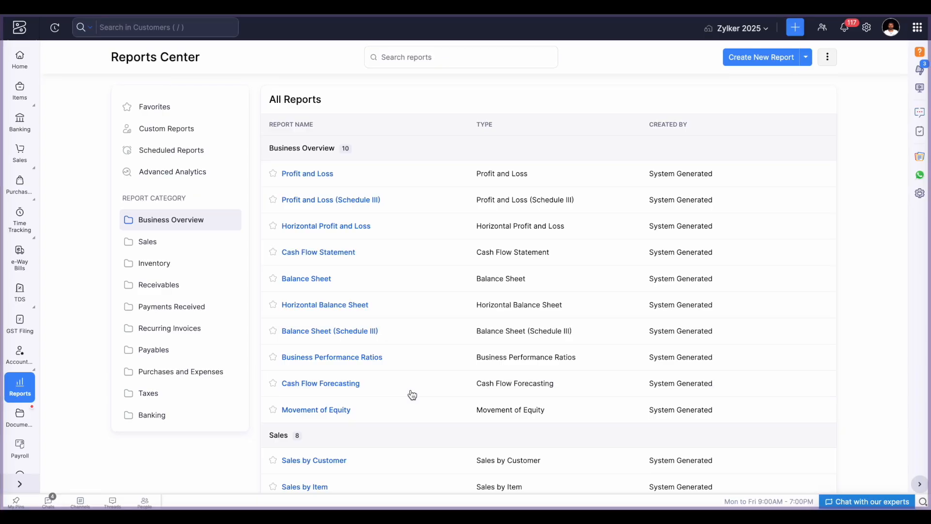
Open the Inventory Valuation Summary report and view its as-of date options without changing the date
{"action": "scroll", "coordinate": [406, 388], "scroll_direction": "down", "scroll_amount": 3}
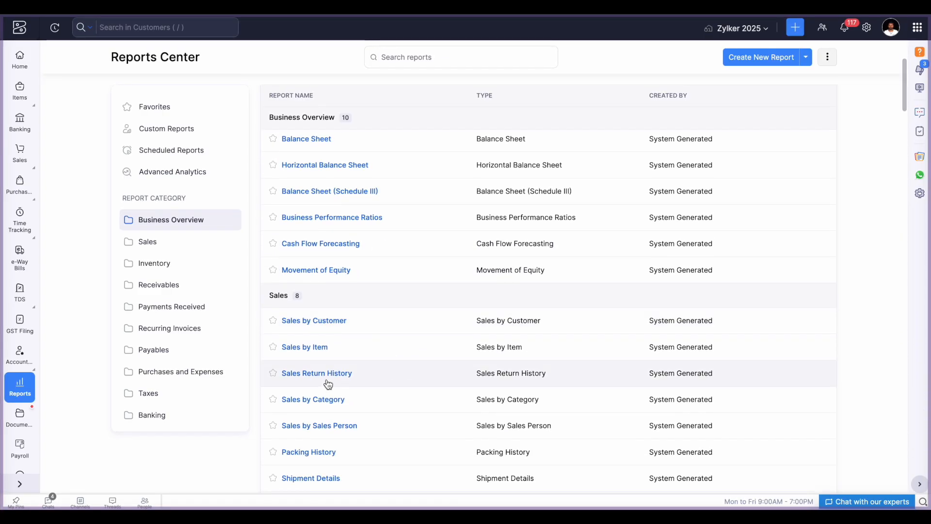
{"action": "scroll", "coordinate": [328, 383], "scroll_direction": "down", "scroll_amount": 3}
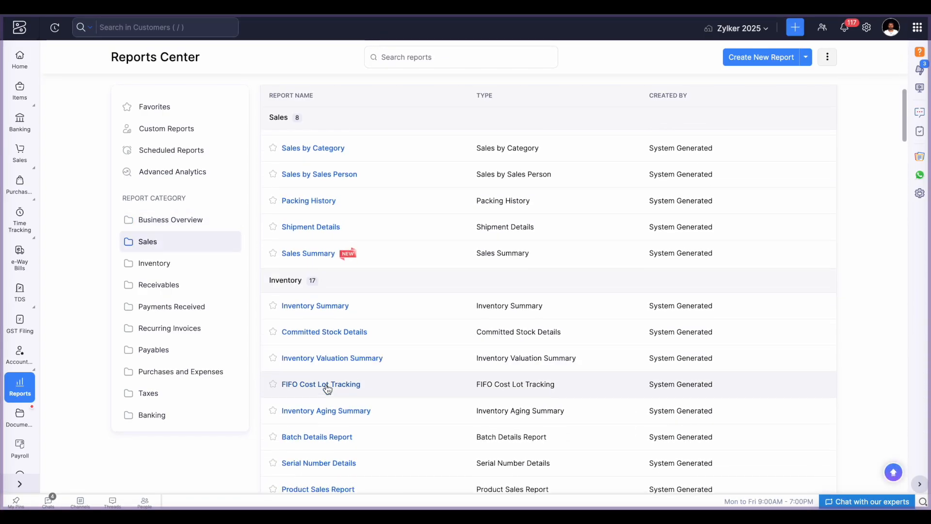
{"action": "left_click", "coordinate": [331, 360]}
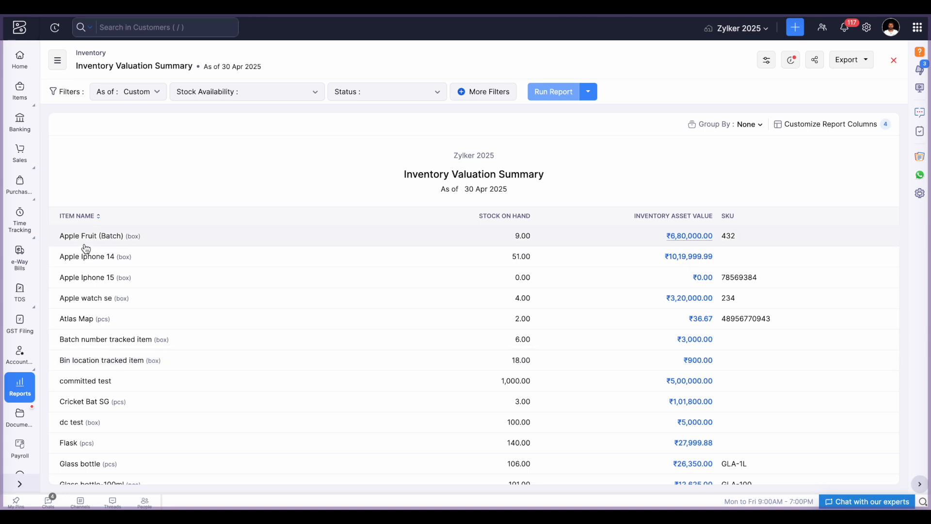
{"action": "left_click", "coordinate": [152, 97]}
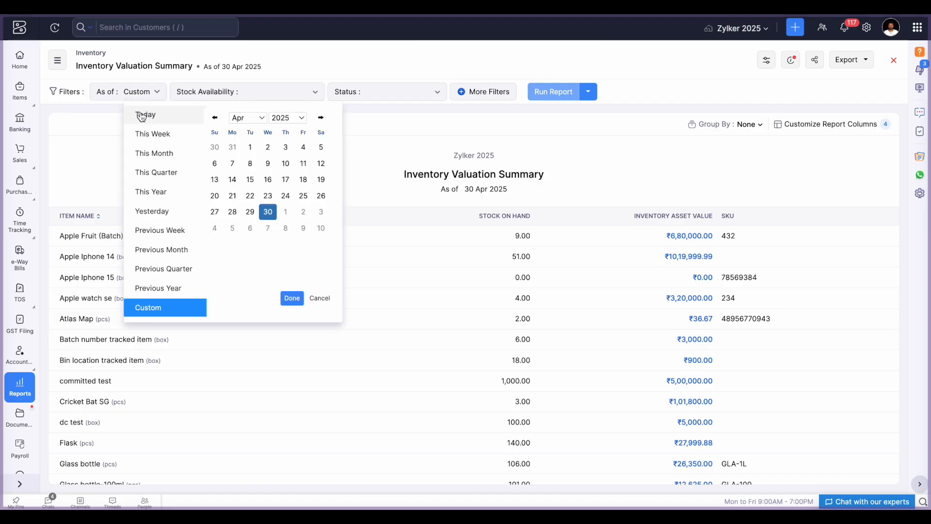
{"action": "left_click", "coordinate": [79, 165]}
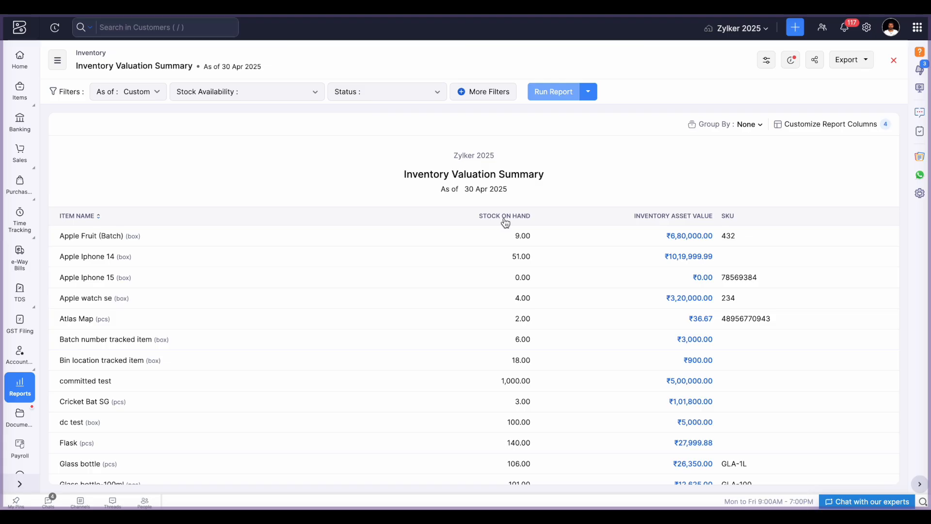
Return to the Reports Center and browse the report list down to the inventory reports
{"action": "left_click", "coordinate": [22, 396]}
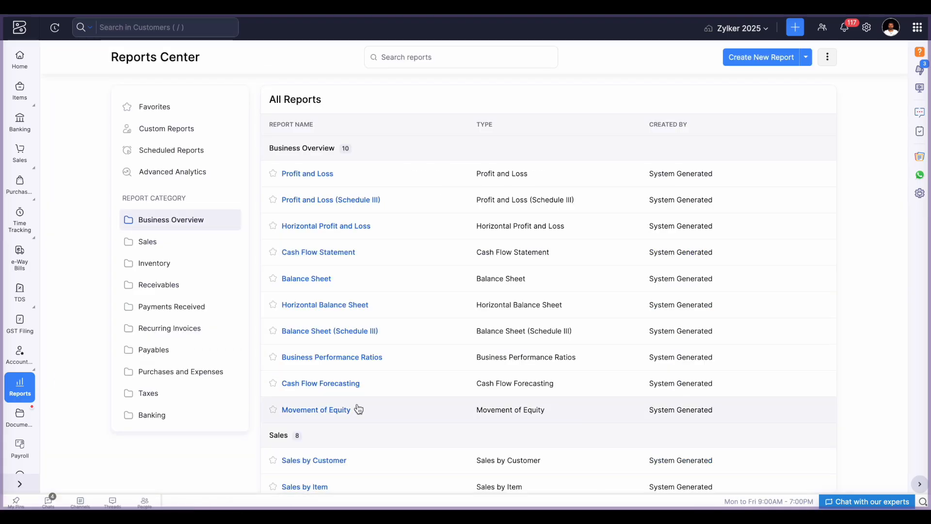
{"action": "scroll", "coordinate": [358, 408], "scroll_direction": "down", "scroll_amount": 1}
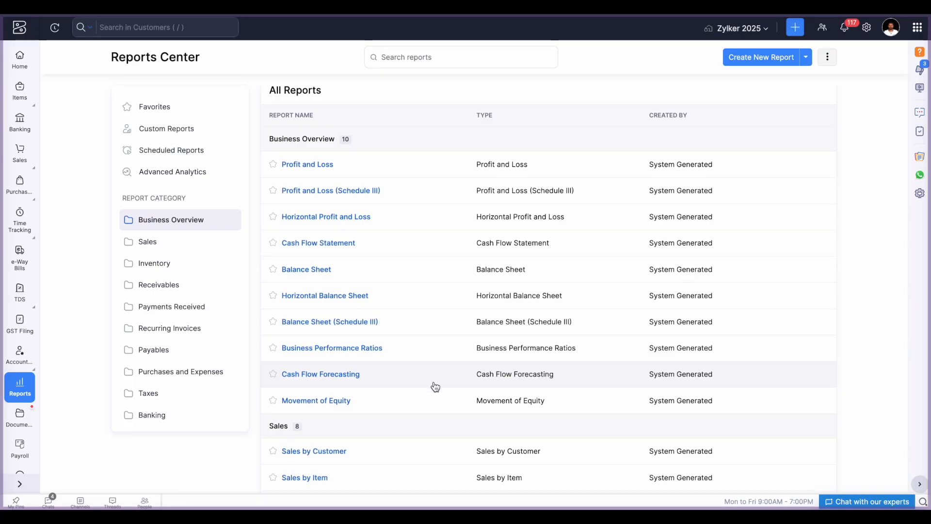
{"action": "scroll", "coordinate": [434, 387], "scroll_direction": "down", "scroll_amount": 8}
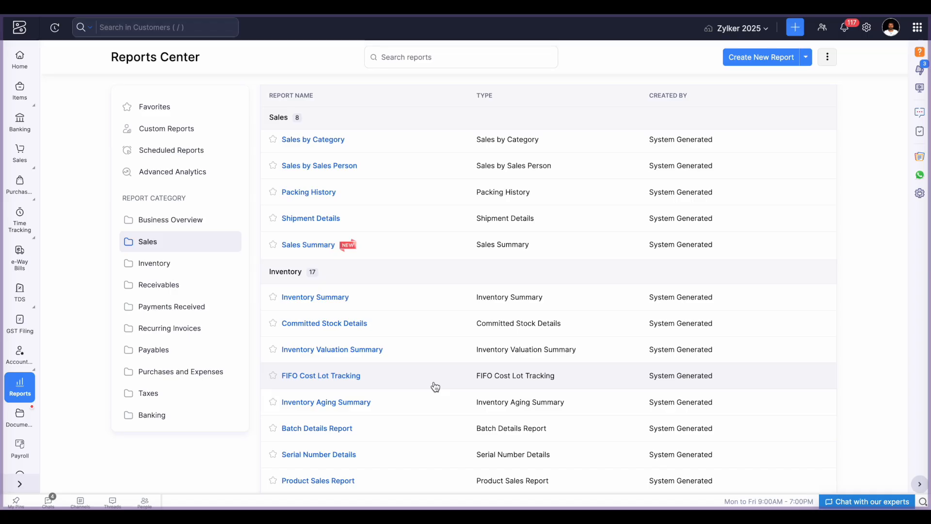
Open the FIFO Cost Lot Tracking report and run it for the Previous Year date range
{"action": "left_click", "coordinate": [331, 378]}
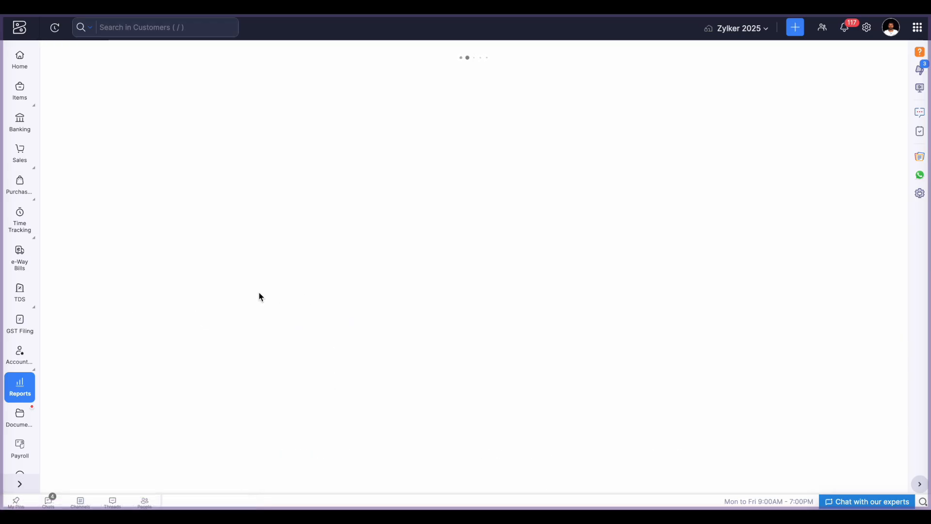
{"action": "left_click", "coordinate": [175, 92]}
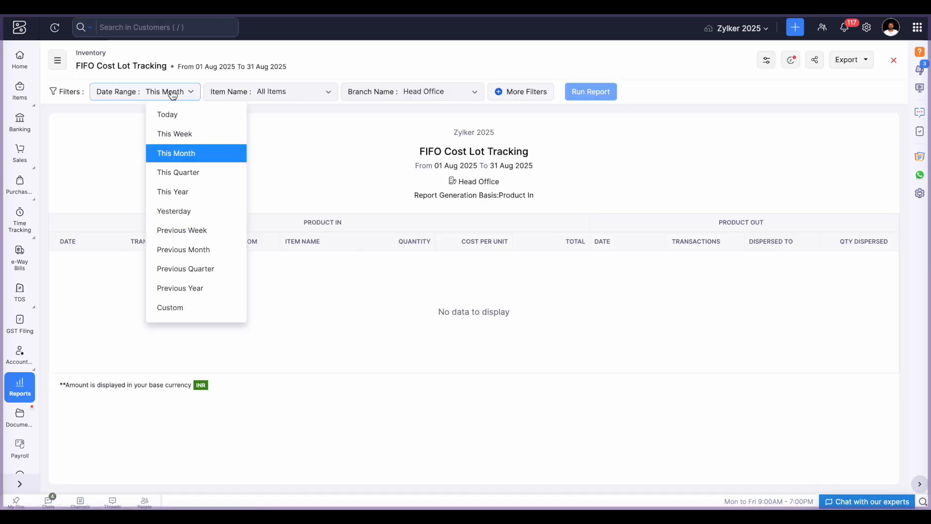
{"action": "left_click", "coordinate": [180, 289]}
{"action": "left_click", "coordinate": [605, 91]}
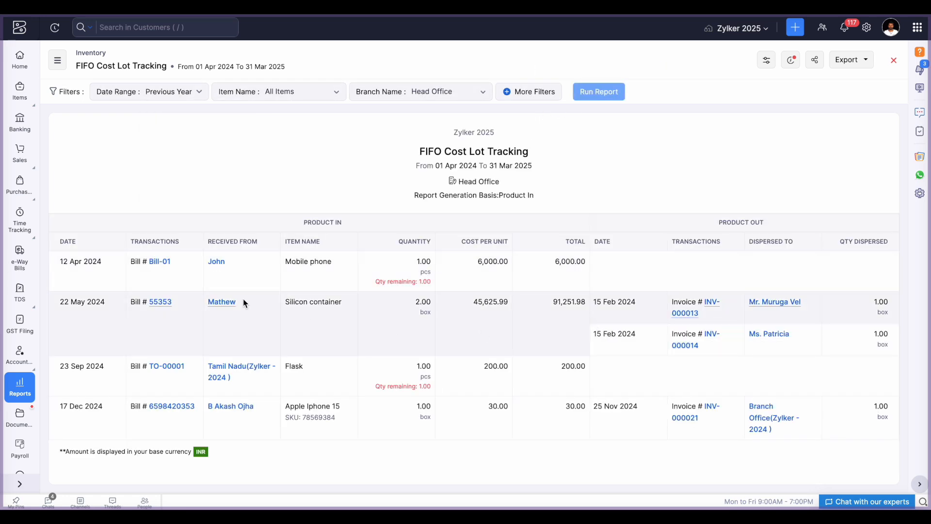
Examine the Mobile phone lot's incoming details and the Silicon container lot's first outgoing invoice and dispersed quantity
{"action": "left_click_drag", "start_coordinate": [128, 266], "coordinate": [417, 265]}
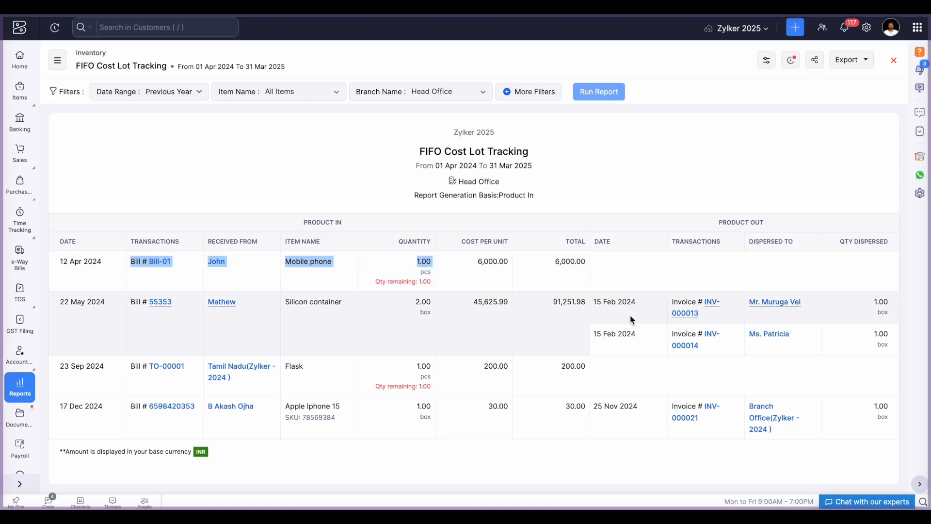
{"action": "left_click_drag", "start_coordinate": [593, 301], "coordinate": [726, 311]}
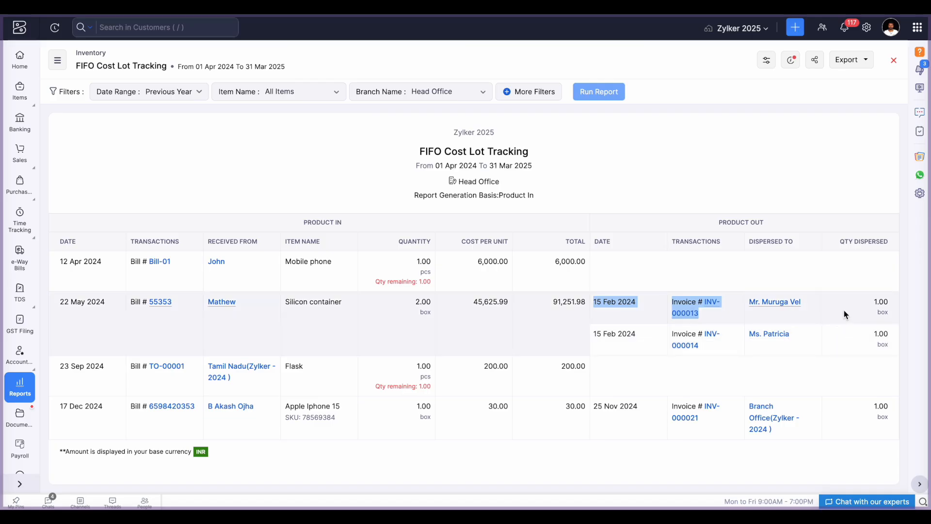
{"action": "double_click", "coordinate": [882, 308]}
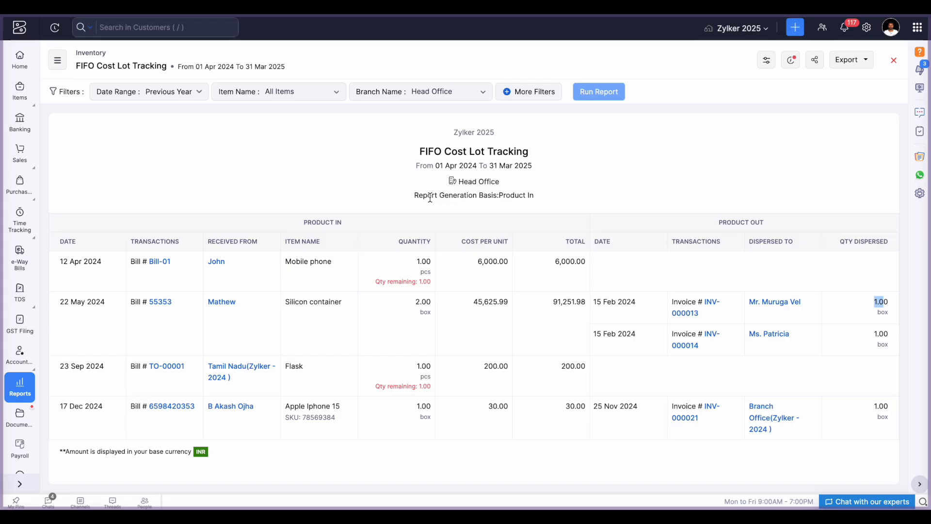
Return to the Reports Center and open the Warehouse Report from the inventory reports
{"action": "left_click", "coordinate": [20, 387]}
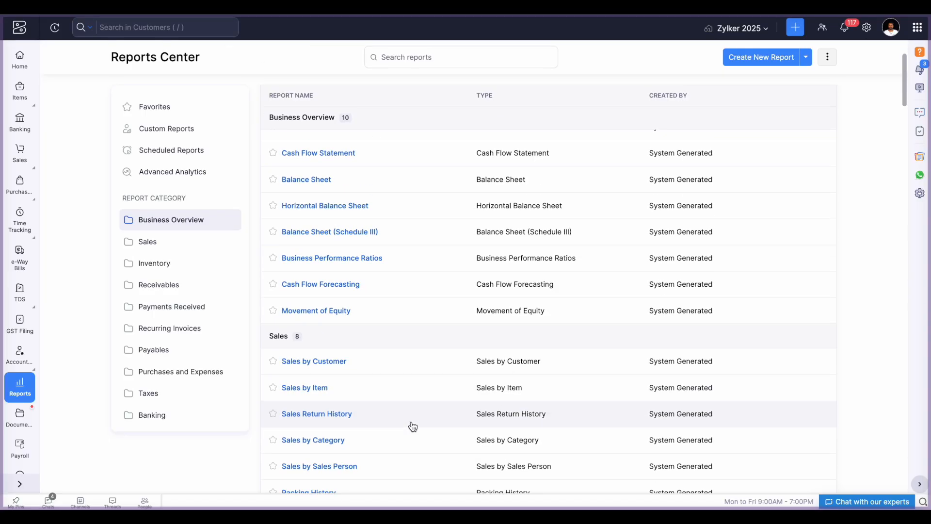
{"action": "scroll", "coordinate": [410, 427], "scroll_direction": "down", "scroll_amount": 3}
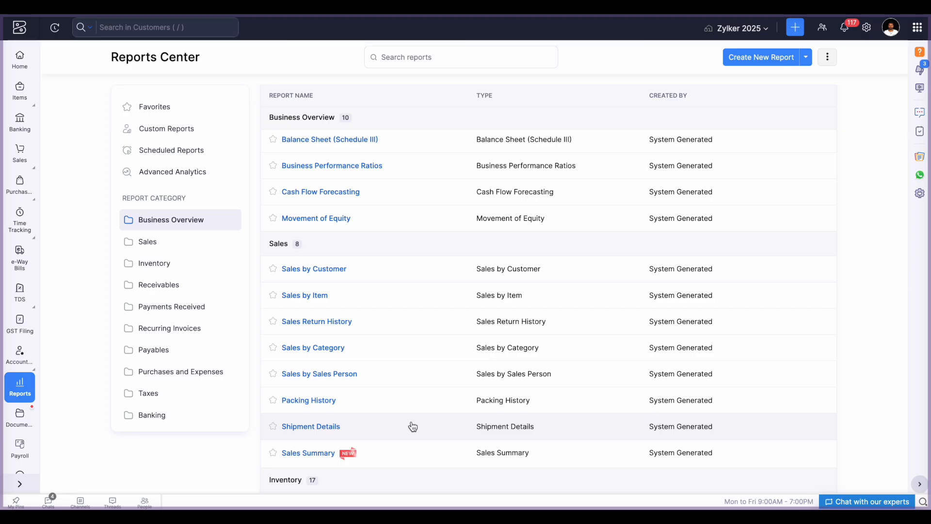
{"action": "scroll", "coordinate": [412, 427], "scroll_direction": "down", "scroll_amount": 8}
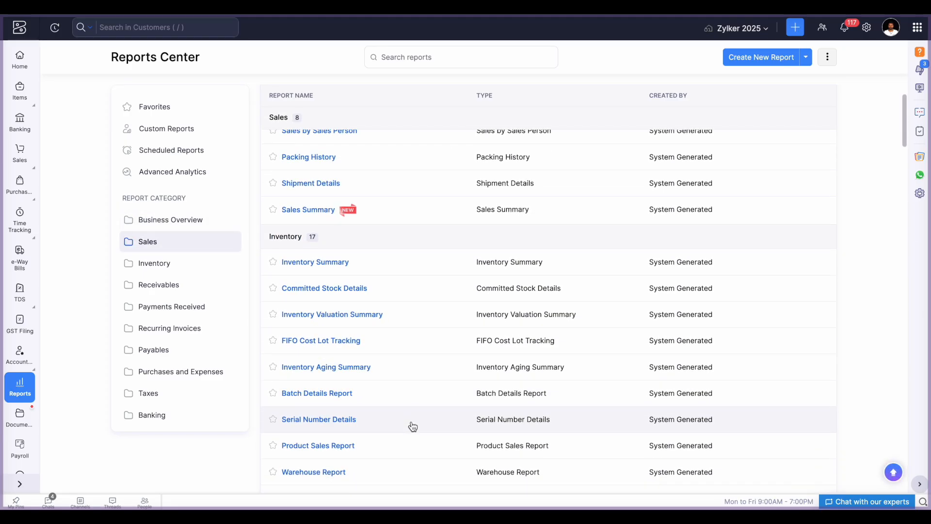
{"action": "scroll", "coordinate": [413, 426], "scroll_direction": "down", "scroll_amount": 2}
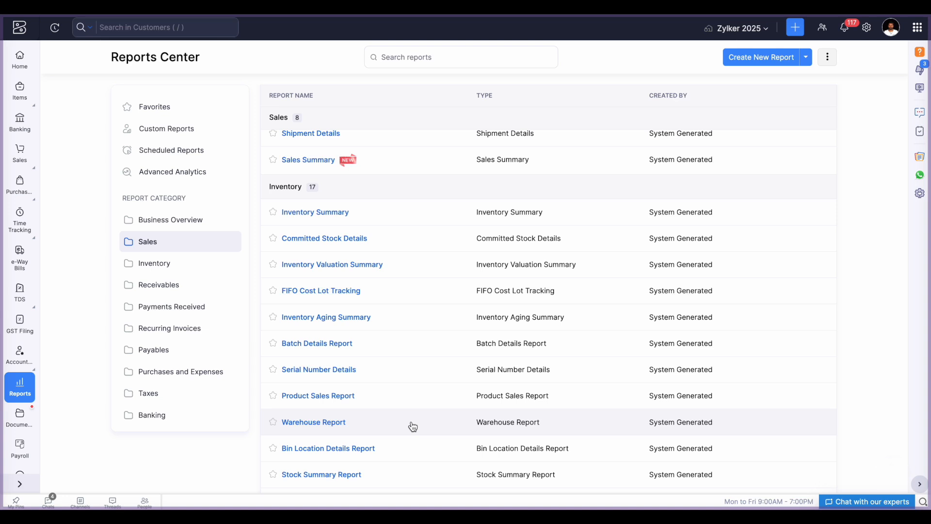
{"action": "left_click", "coordinate": [309, 425]}
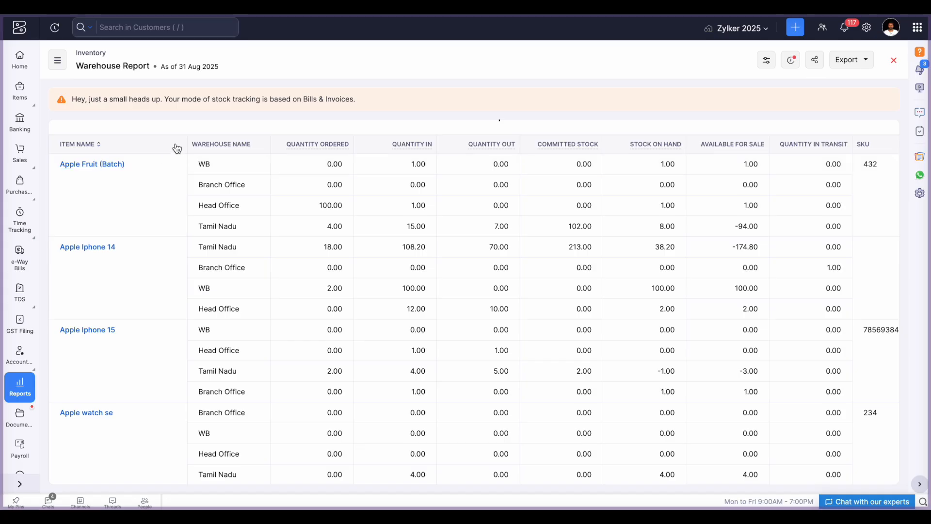
Examine the Warehouse Report's quantity and stock columns for each item by warehouse
{"action": "left_click_drag", "start_coordinate": [177, 148], "coordinate": [520, 147]}
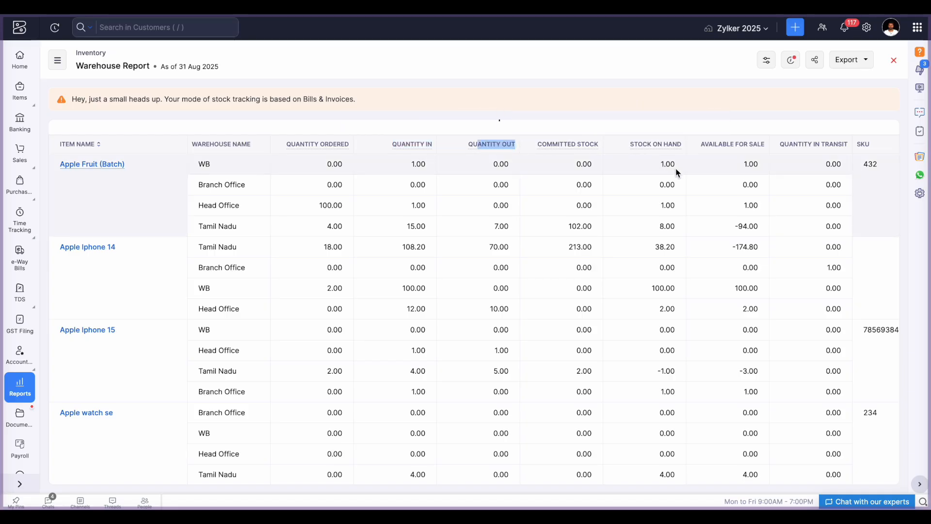
{"action": "scroll", "coordinate": [340, 334], "scroll_direction": "down", "scroll_amount": 1}
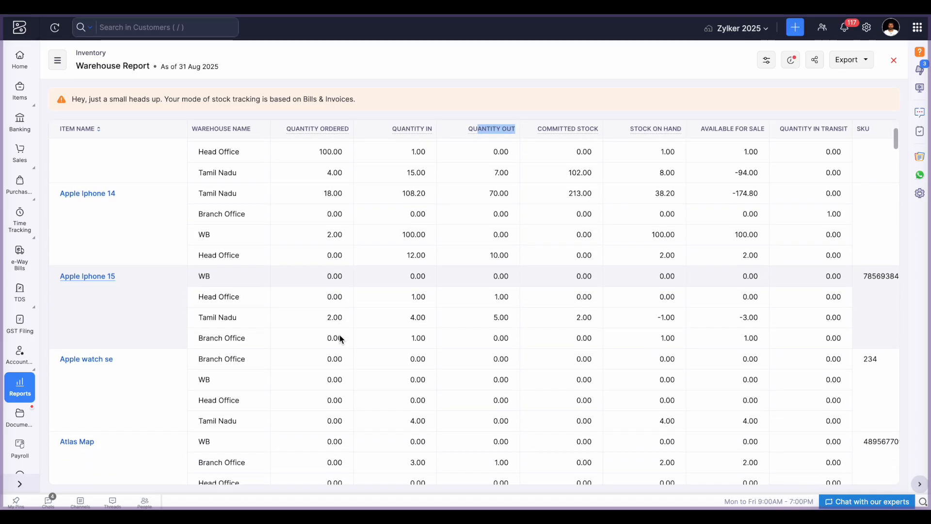
{"action": "scroll", "coordinate": [339, 334], "scroll_direction": "down", "scroll_amount": 3}
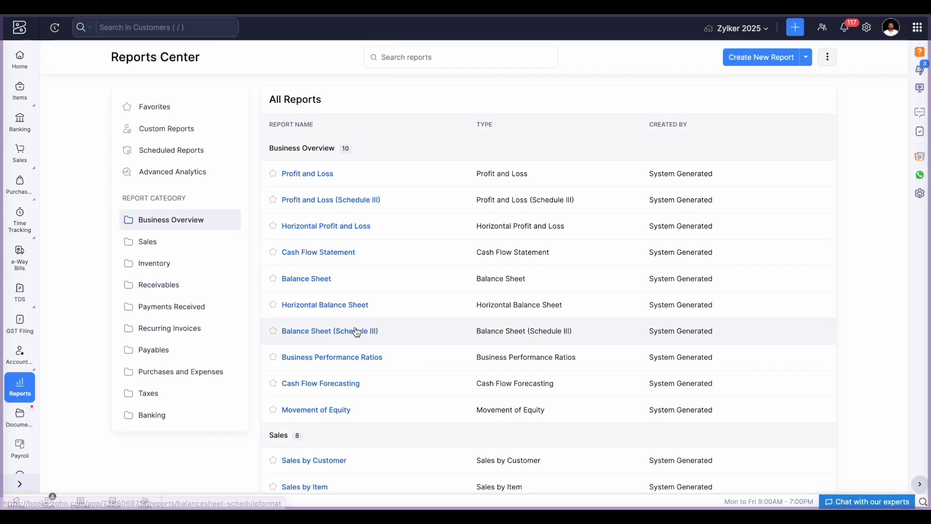
Open the AR Aging Summary report from the receivables reports in the Reports Center and look through the outstanding amounts by customer
{"action": "scroll", "coordinate": [358, 340], "scroll_direction": "down", "scroll_amount": 4}
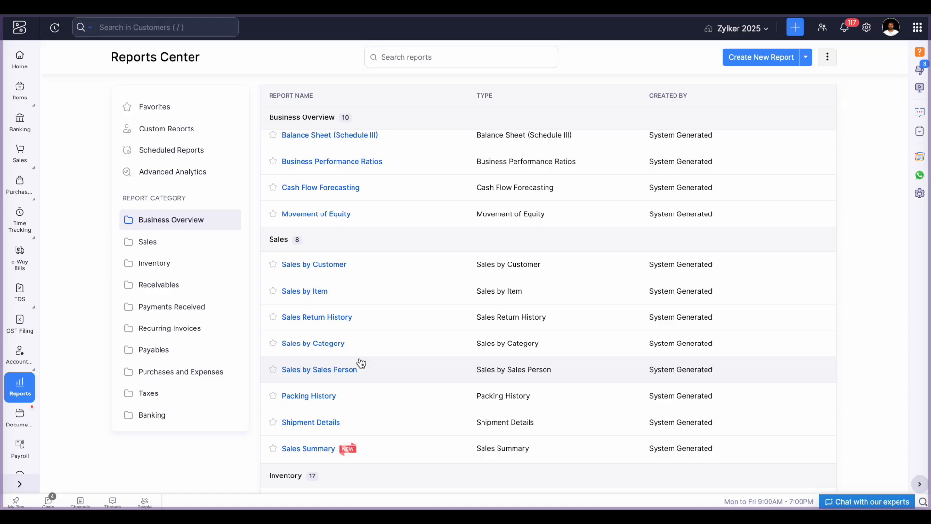
{"action": "scroll", "coordinate": [361, 362], "scroll_direction": "down", "scroll_amount": 1}
{"action": "scroll", "coordinate": [361, 363], "scroll_direction": "down", "scroll_amount": 3}
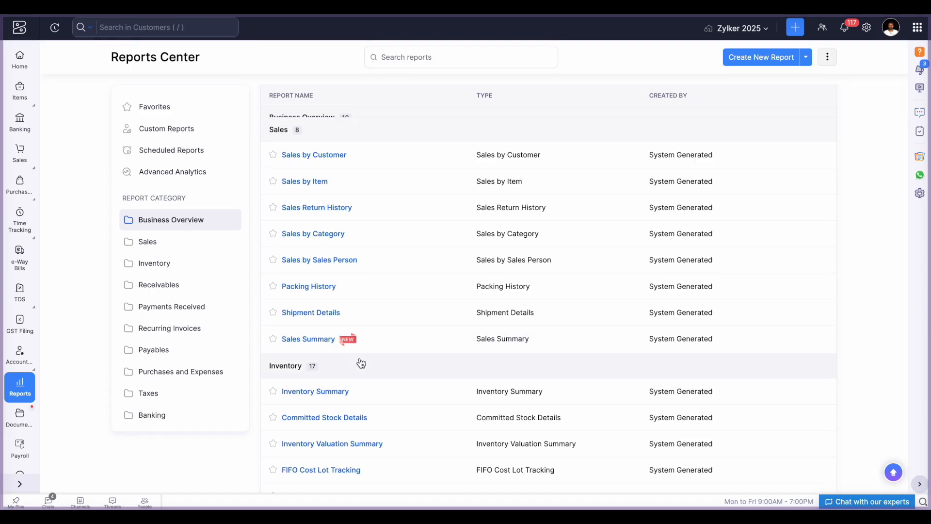
{"action": "scroll", "coordinate": [360, 363], "scroll_direction": "down", "scroll_amount": 5}
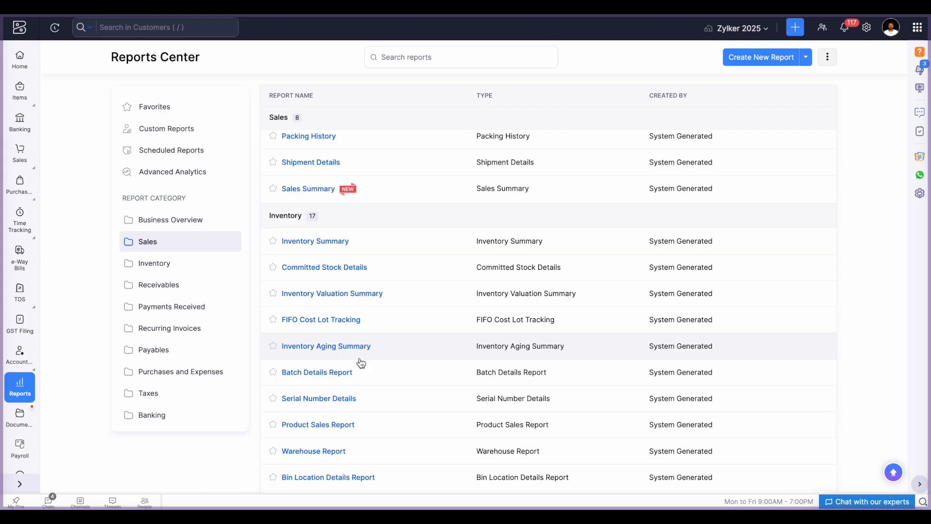
{"action": "scroll", "coordinate": [360, 363], "scroll_direction": "down", "scroll_amount": 2}
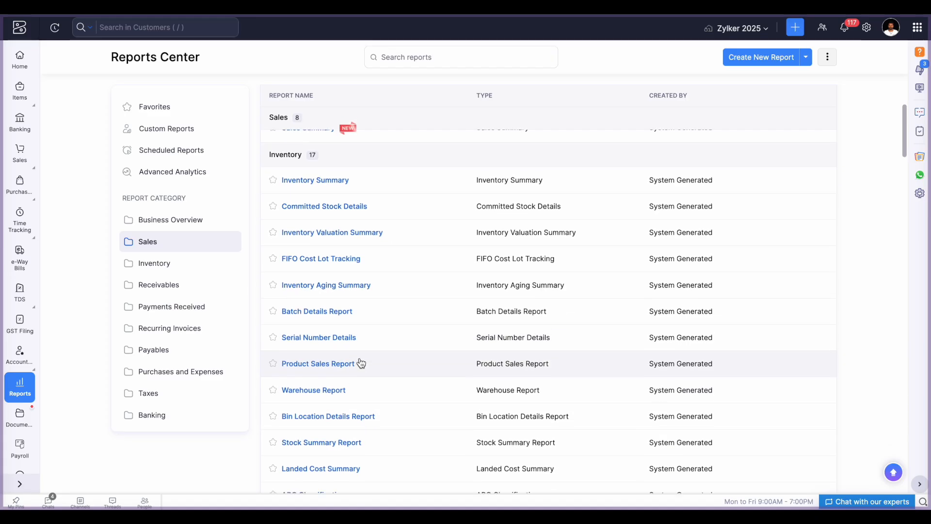
{"action": "scroll", "coordinate": [361, 362], "scroll_direction": "down", "scroll_amount": 1}
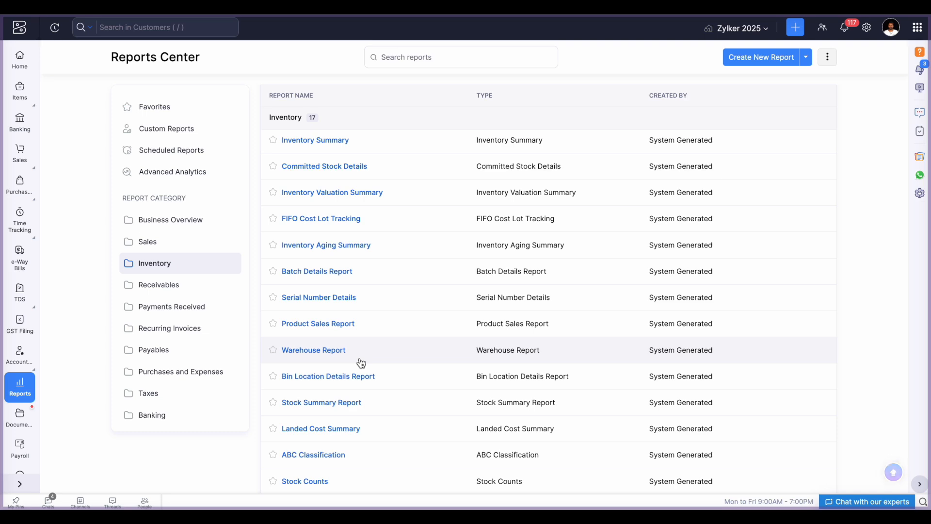
{"action": "scroll", "coordinate": [361, 363], "scroll_direction": "down", "scroll_amount": 2}
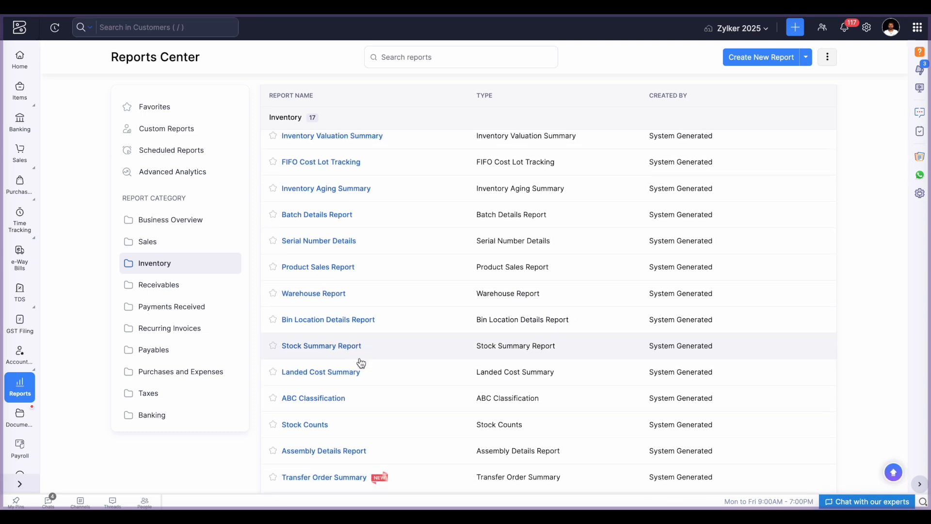
{"action": "scroll", "coordinate": [361, 362], "scroll_direction": "down", "scroll_amount": 5}
{"action": "scroll", "coordinate": [361, 363], "scroll_direction": "down", "scroll_amount": 3}
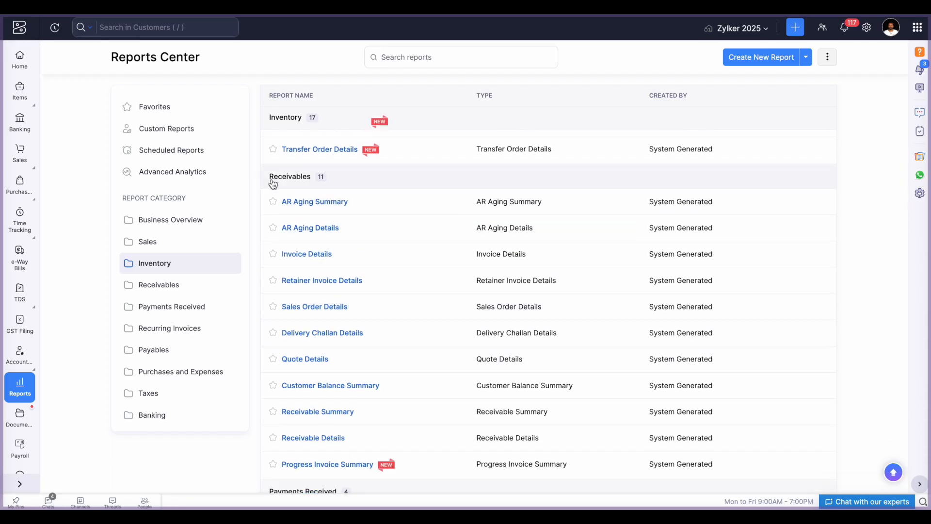
{"action": "left_click", "coordinate": [325, 205]}
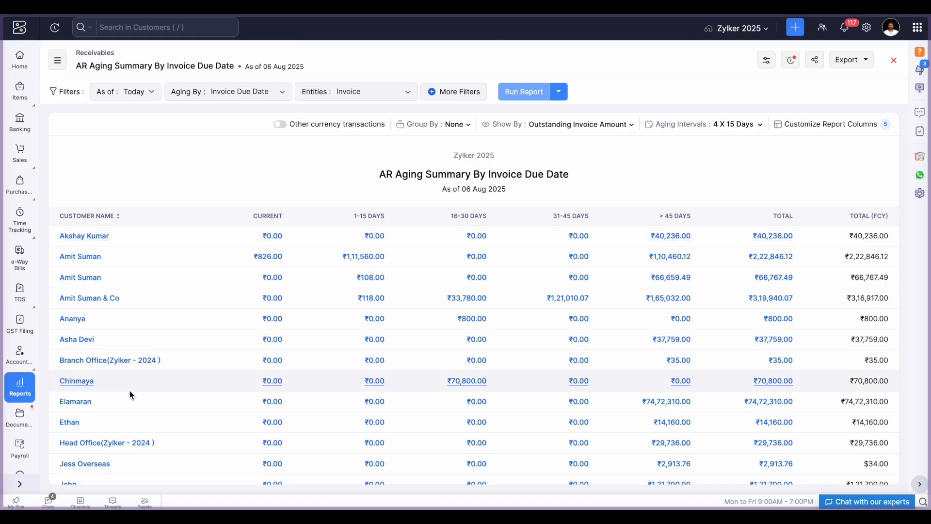
{"action": "scroll", "coordinate": [130, 391], "scroll_direction": "down", "scroll_amount": 3}
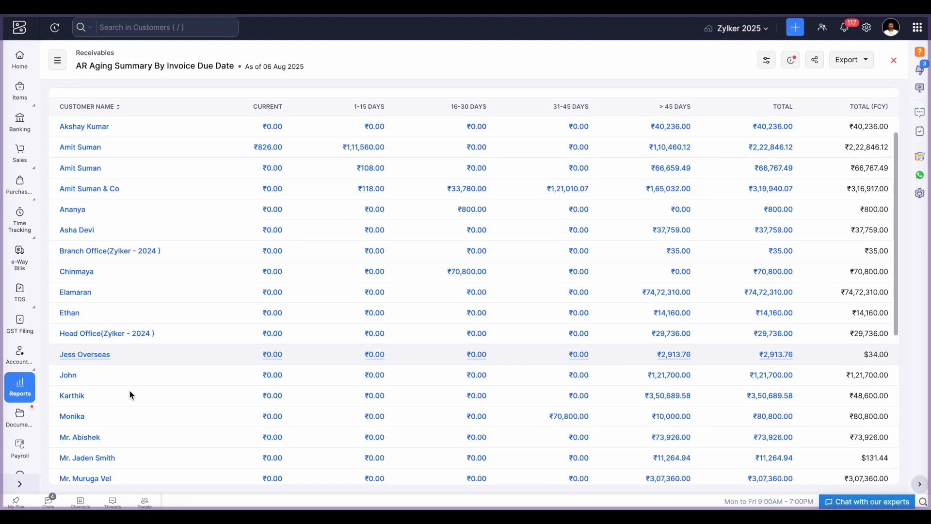
{"action": "scroll", "coordinate": [130, 391], "scroll_direction": "up", "scroll_amount": 2}
Open the AP Aging Summary report from the payables reports and view its aging interval settings without changing them
{"action": "left_click", "coordinate": [26, 399]}
{"action": "scroll", "coordinate": [339, 319], "scroll_direction": "down", "scroll_amount": 15}
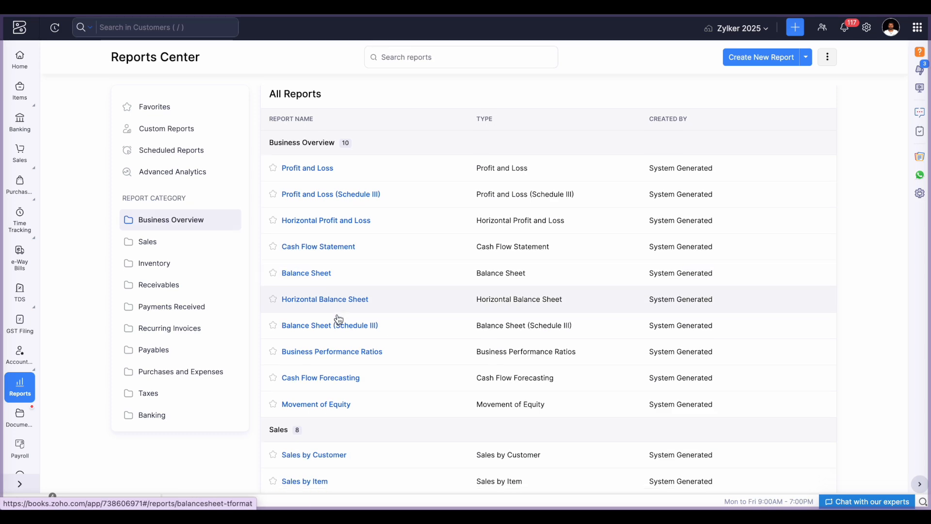
{"action": "scroll", "coordinate": [339, 319], "scroll_direction": "down", "scroll_amount": 9}
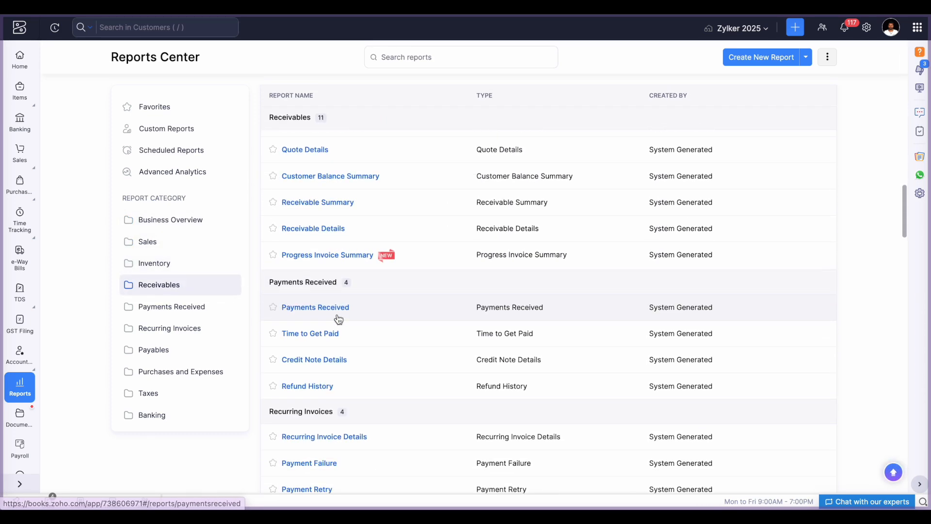
{"action": "scroll", "coordinate": [305, 320], "scroll_direction": "down", "scroll_amount": 2}
{"action": "scroll", "coordinate": [308, 321], "scroll_direction": "down", "scroll_amount": 5}
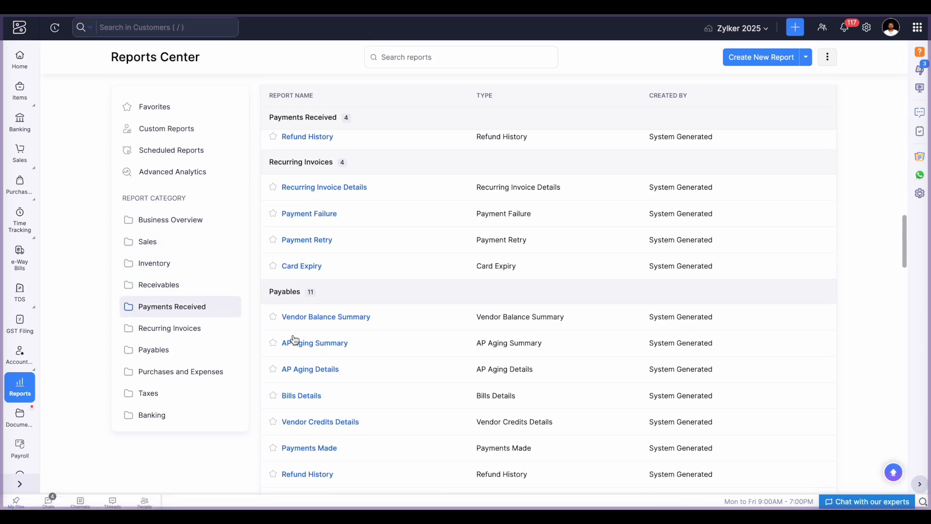
{"action": "left_click", "coordinate": [321, 346]}
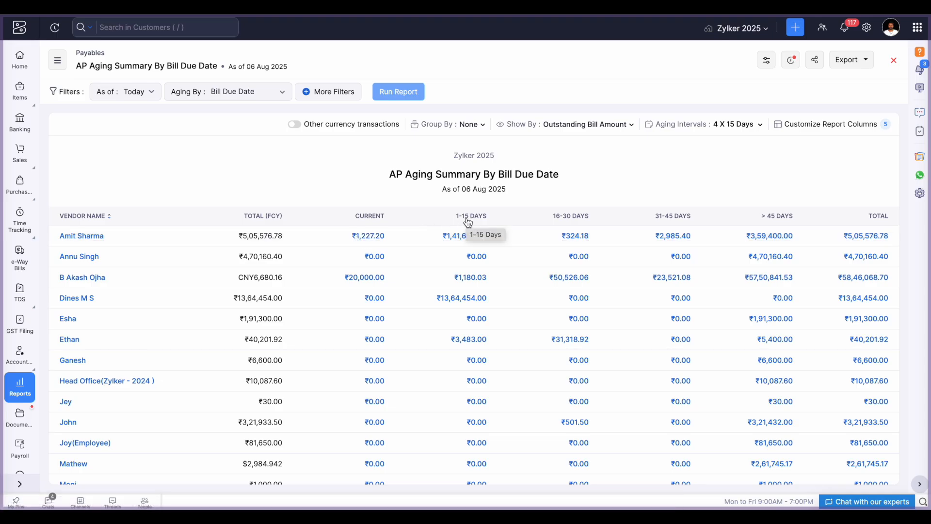
{"action": "left_click", "coordinate": [760, 130]}
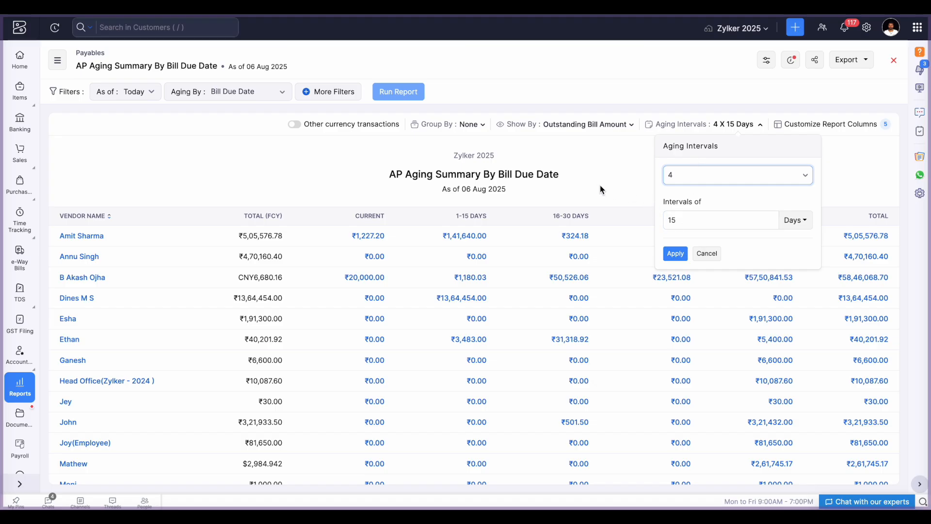
{"action": "left_click", "coordinate": [702, 256]}
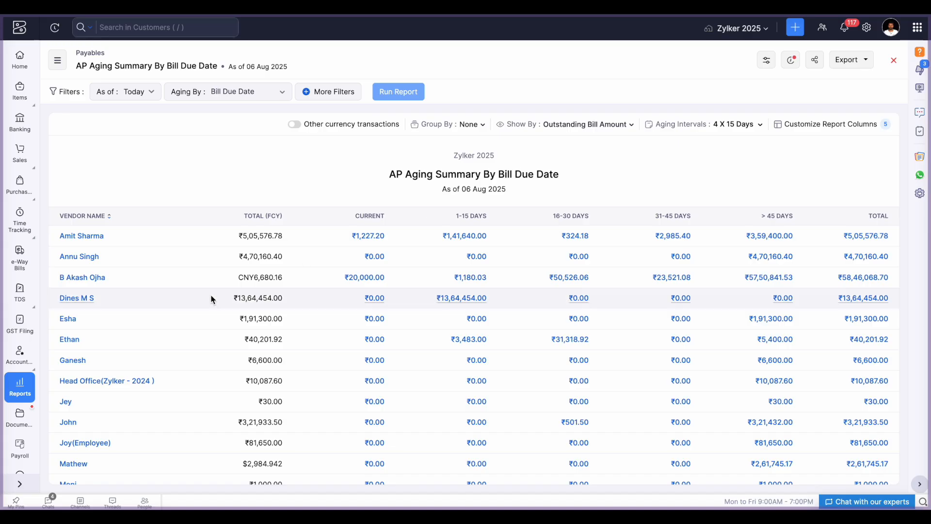
Switch from the AP Aging Summary to the Invoice Details report in the Receivables category
{"action": "left_click", "coordinate": [57, 62]}
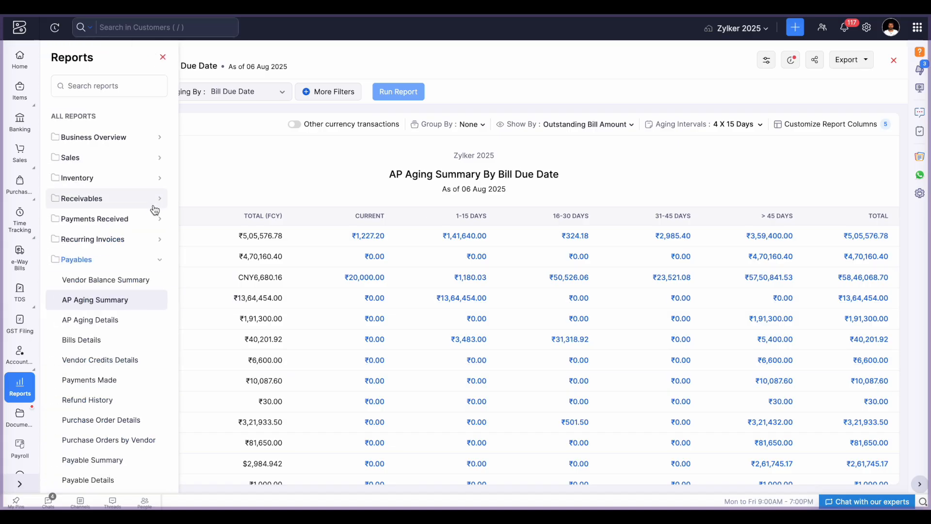
{"action": "left_click", "coordinate": [92, 199]}
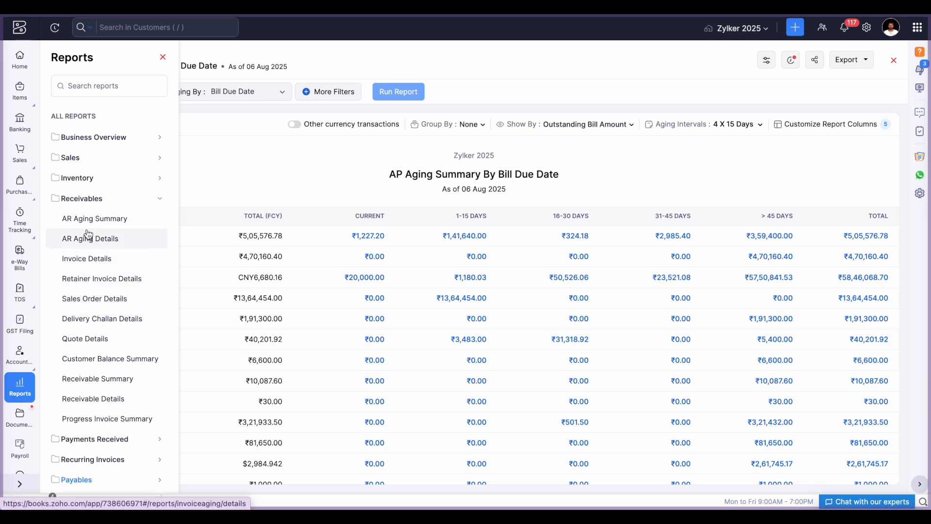
{"action": "left_click", "coordinate": [89, 261]}
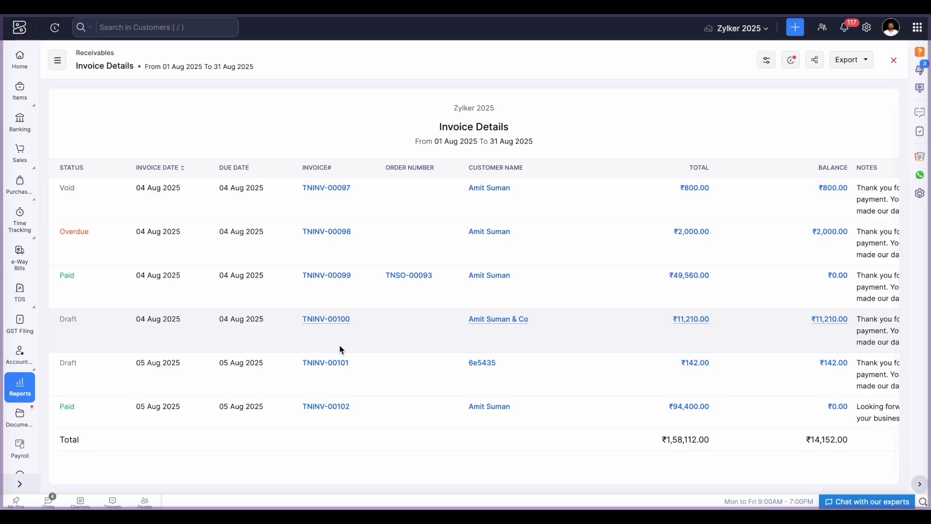
Switch from Invoice Details to the Receivable Details report in the Receivables category
{"action": "left_click", "coordinate": [58, 67]}
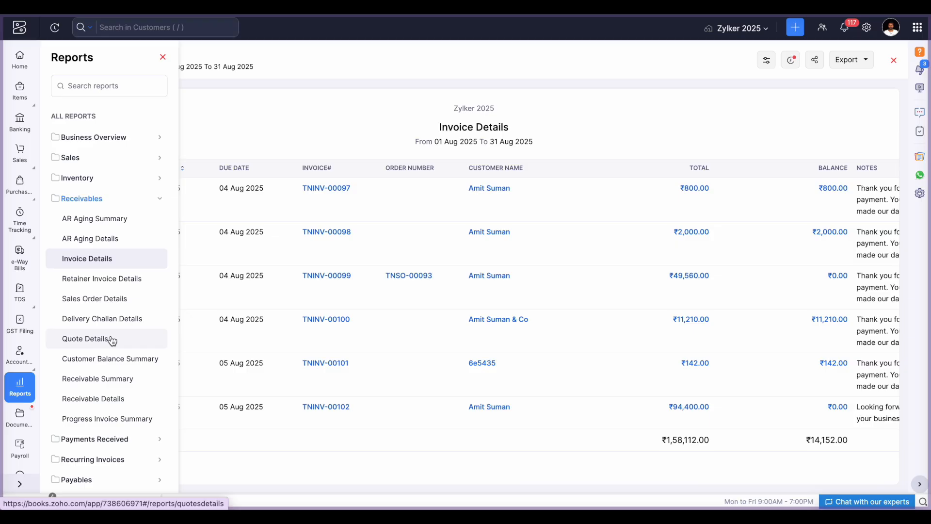
{"action": "scroll", "coordinate": [112, 340], "scroll_direction": "down", "scroll_amount": 3}
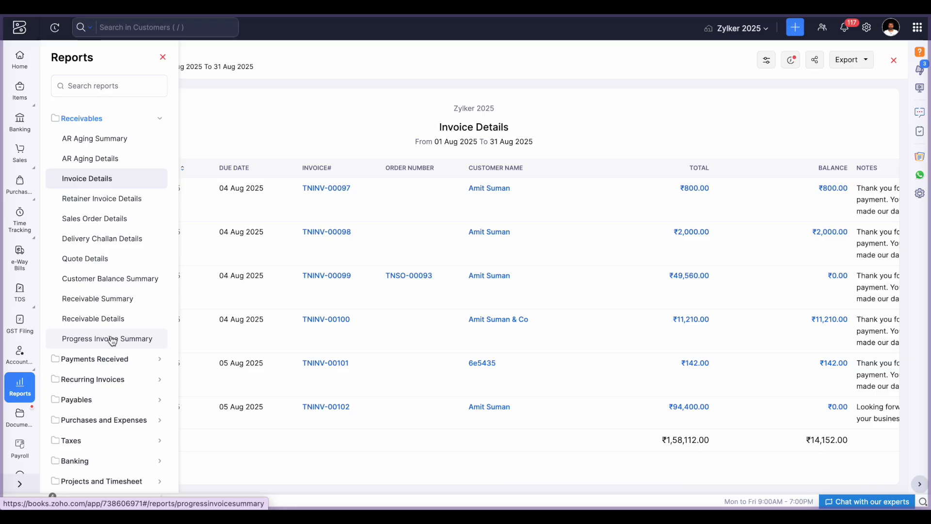
{"action": "left_click", "coordinate": [99, 318]}
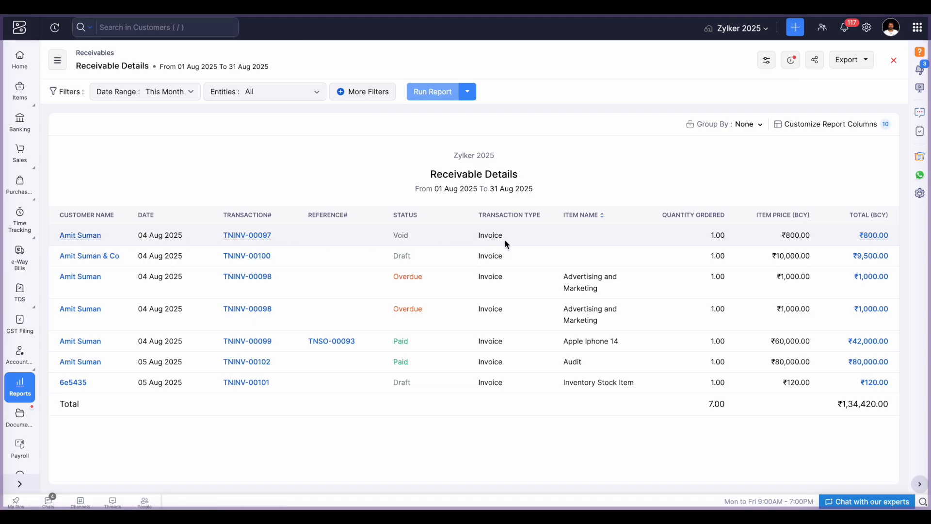
Switch from the Receivable Details report to the Payable Details report in the Payables category
{"action": "left_click_drag", "start_coordinate": [564, 283], "coordinate": [629, 297]}
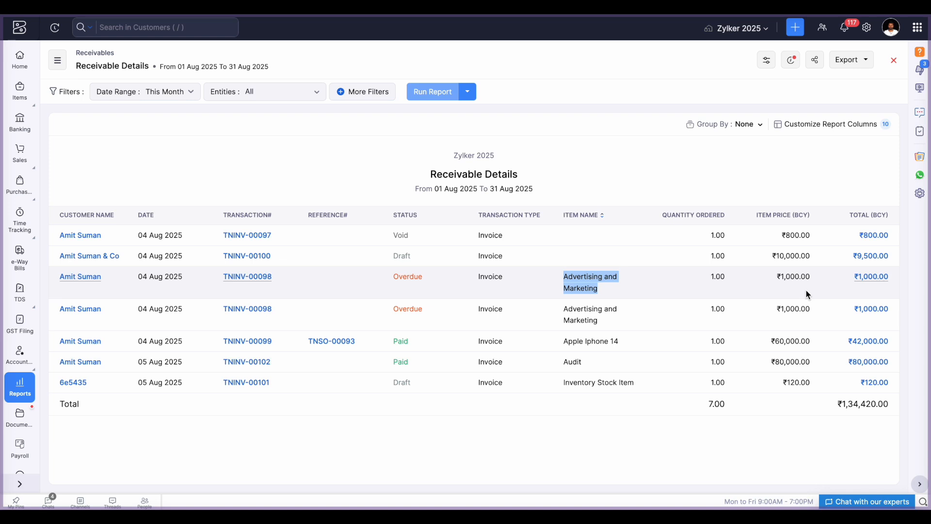
{"action": "left_click", "coordinate": [58, 62]}
{"action": "scroll", "coordinate": [112, 395], "scroll_direction": "down", "scroll_amount": 3}
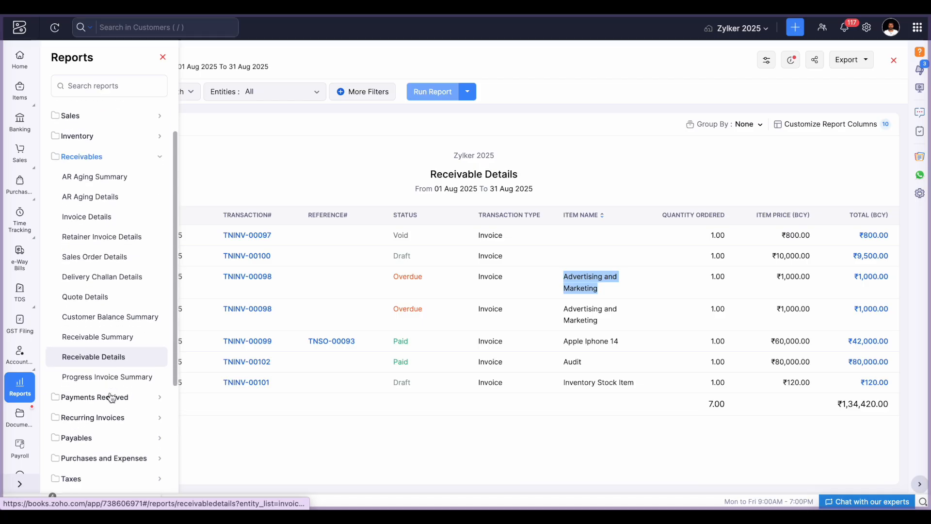
{"action": "scroll", "coordinate": [112, 397], "scroll_direction": "down", "scroll_amount": 1}
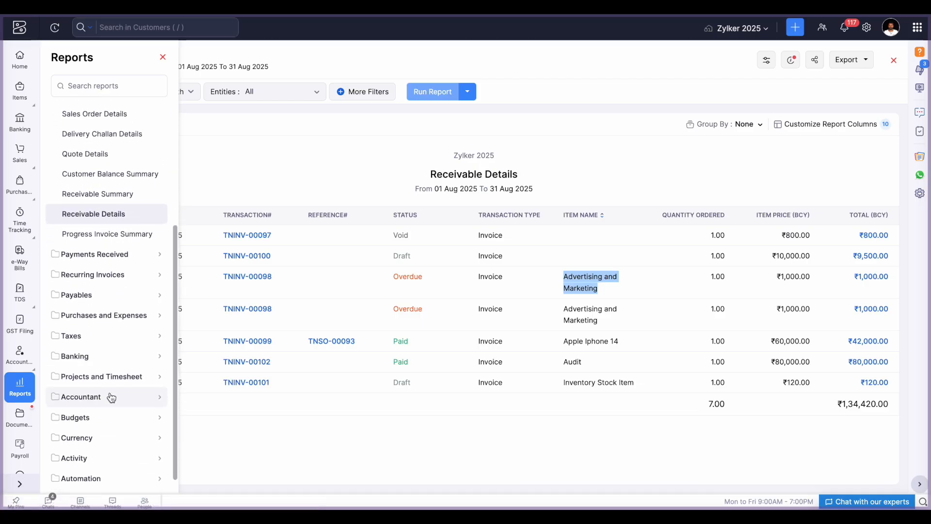
{"action": "scroll", "coordinate": [112, 396], "scroll_direction": "up", "scroll_amount": 1}
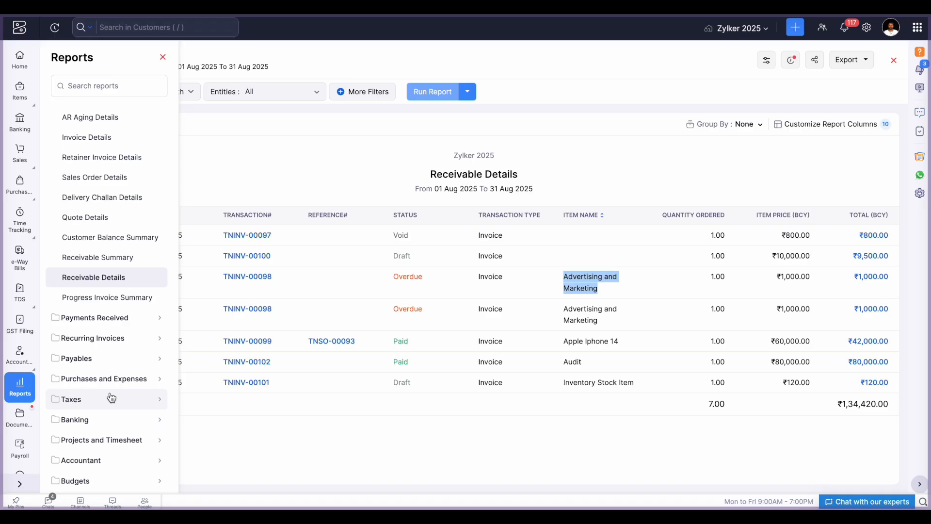
{"action": "left_click", "coordinate": [84, 358]}
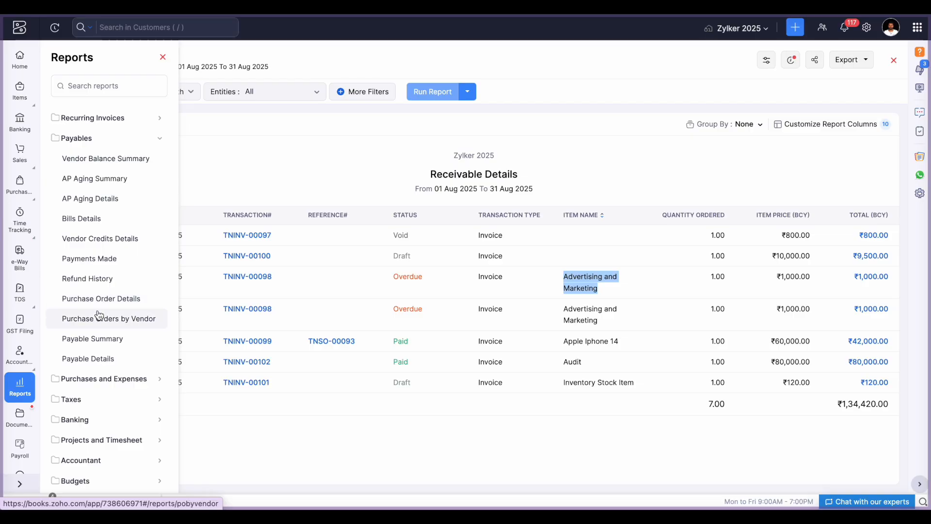
{"action": "left_click", "coordinate": [96, 360]}
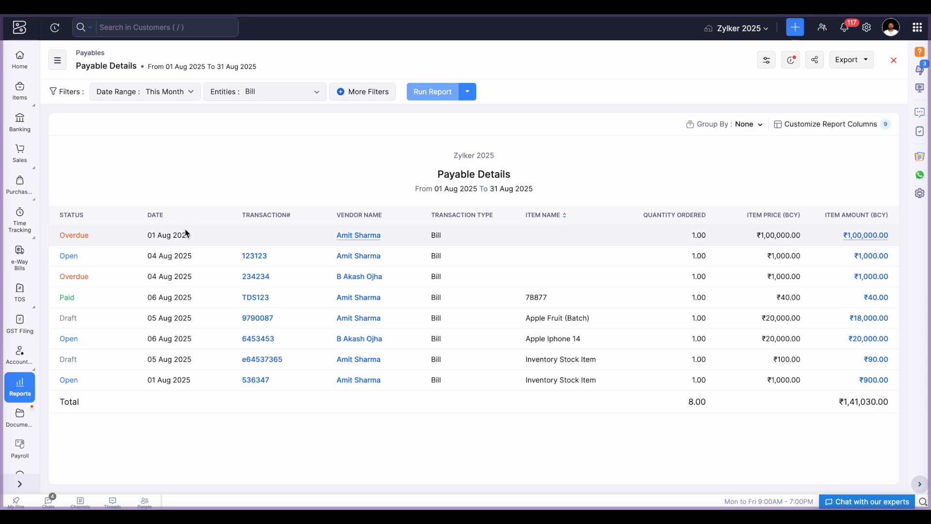
Open the Day Book report from the Accountant category of the Reports Center and look through its transactions
{"action": "left_click", "coordinate": [20, 386]}
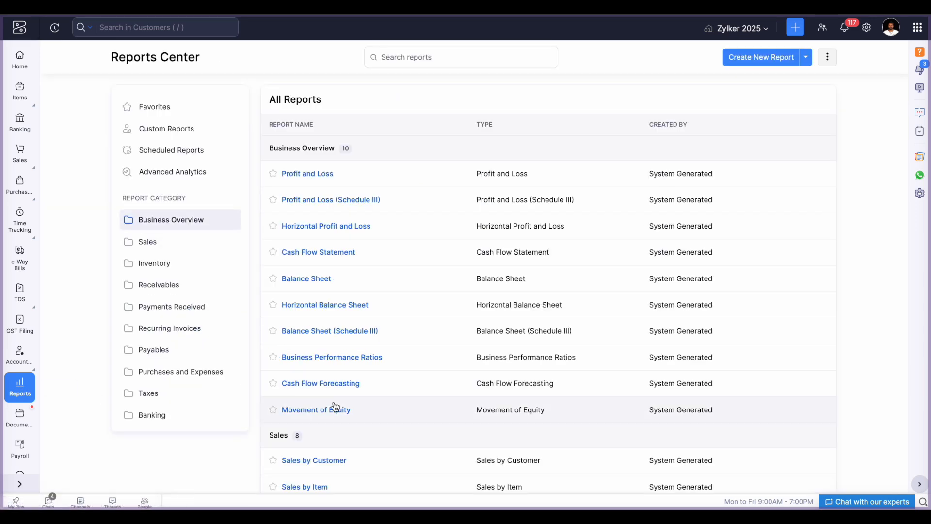
{"action": "scroll", "coordinate": [339, 417], "scroll_direction": "down", "scroll_amount": 2}
{"action": "scroll", "coordinate": [346, 425], "scroll_direction": "down", "scroll_amount": 10}
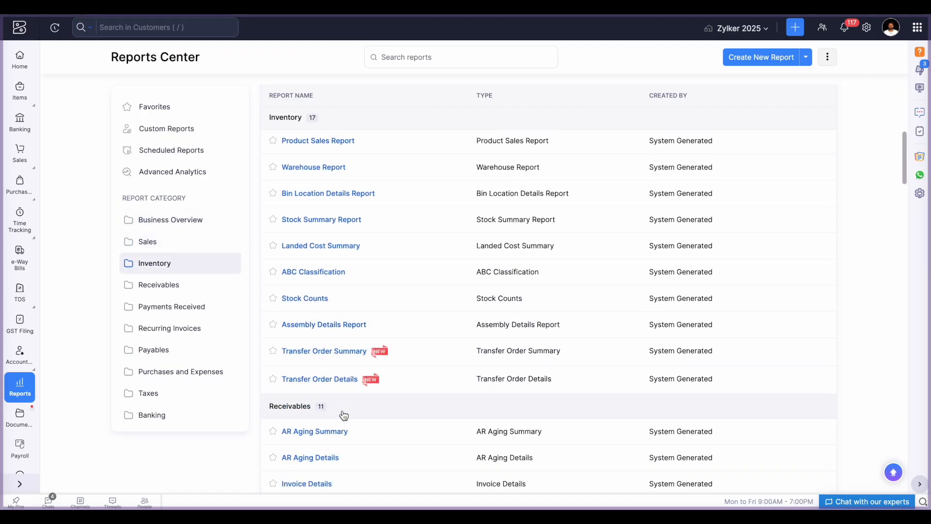
{"action": "scroll", "coordinate": [344, 415], "scroll_direction": "down", "scroll_amount": 4}
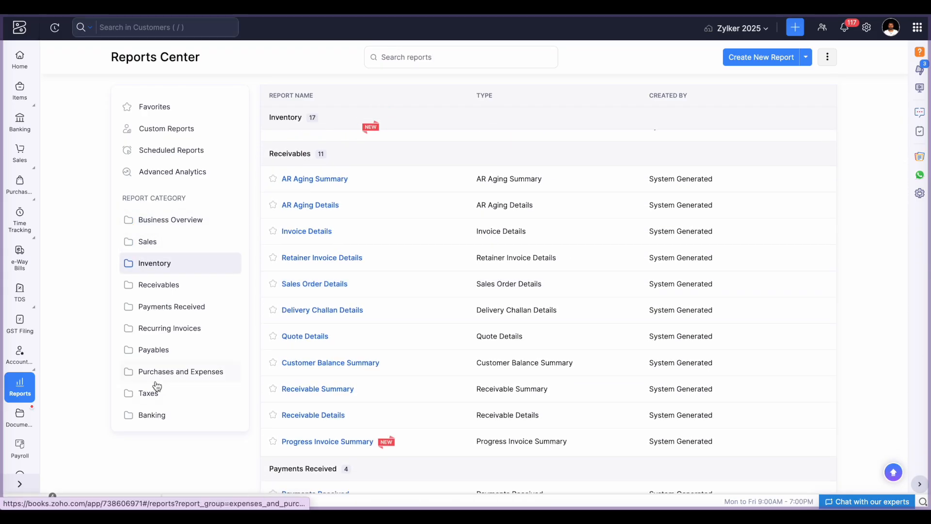
{"action": "scroll", "coordinate": [156, 364], "scroll_direction": "down", "scroll_amount": 3}
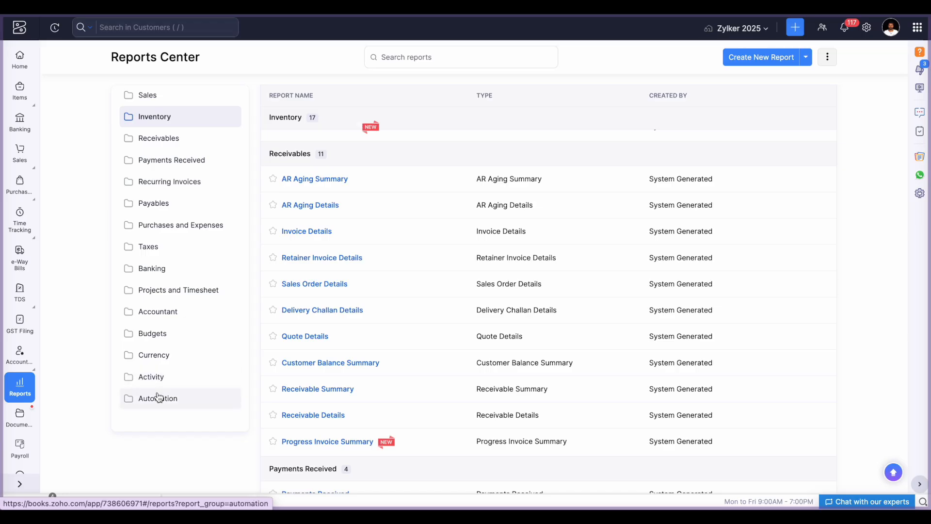
{"action": "left_click", "coordinate": [158, 319]}
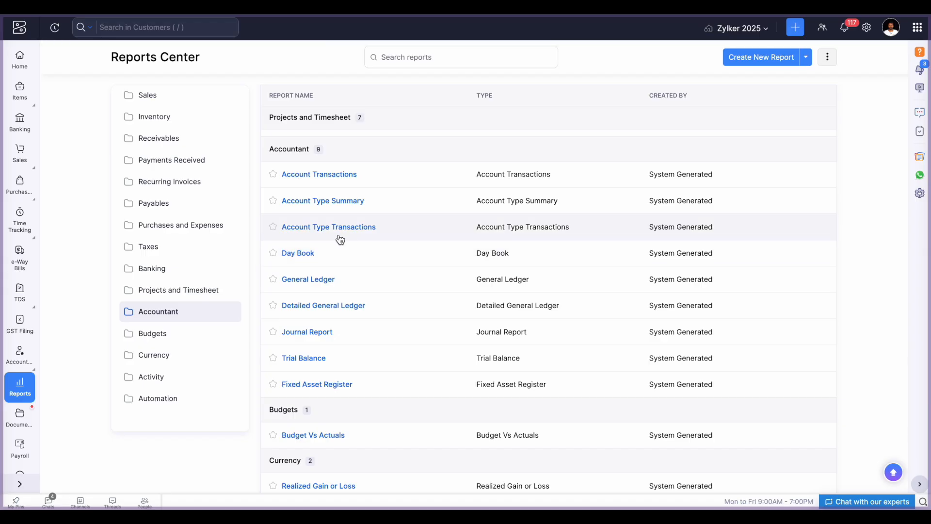
{"action": "left_click", "coordinate": [298, 254]}
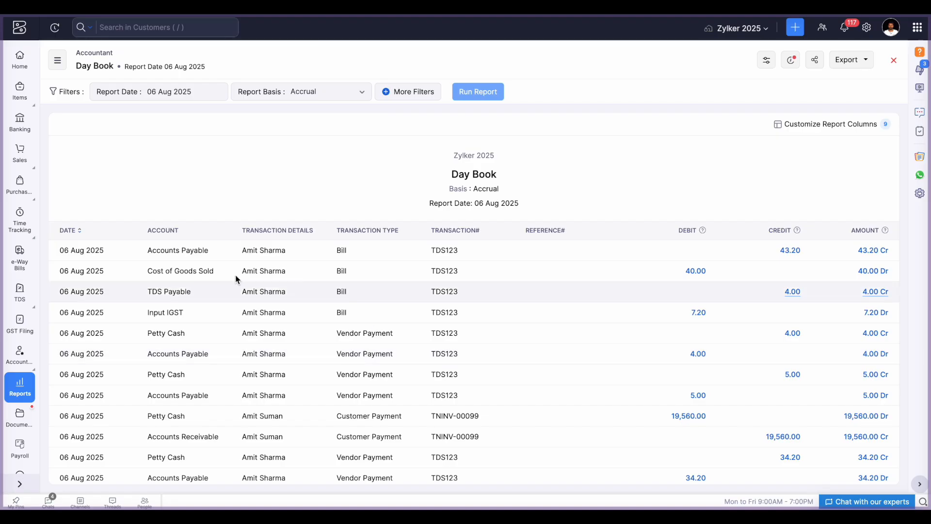
{"action": "left_click_drag", "start_coordinate": [452, 175], "coordinate": [578, 174]}
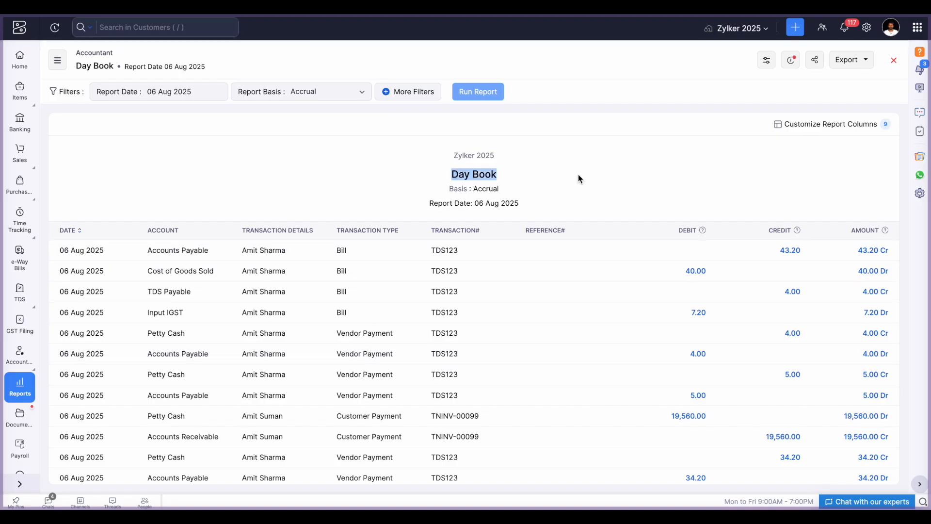
{"action": "left_click_drag", "start_coordinate": [143, 252], "coordinate": [485, 258]}
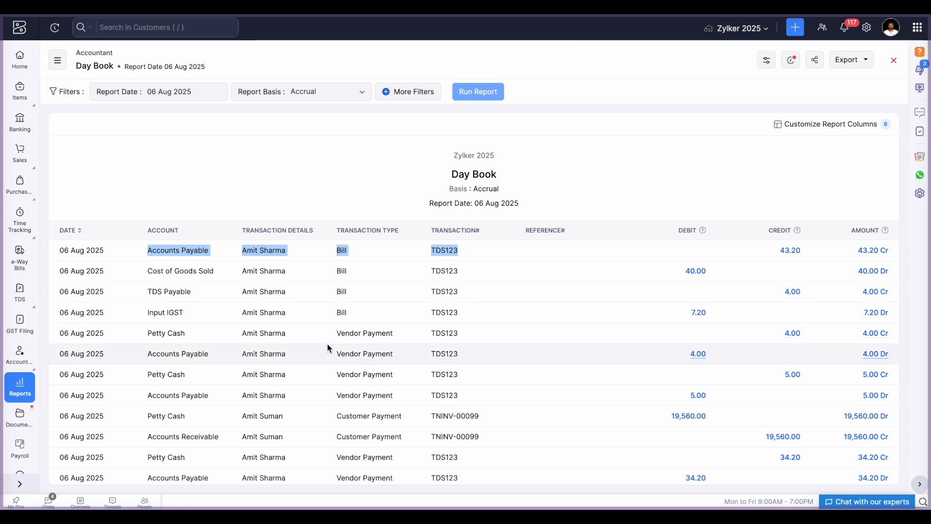
{"action": "scroll", "coordinate": [327, 347], "scroll_direction": "down", "scroll_amount": 2}
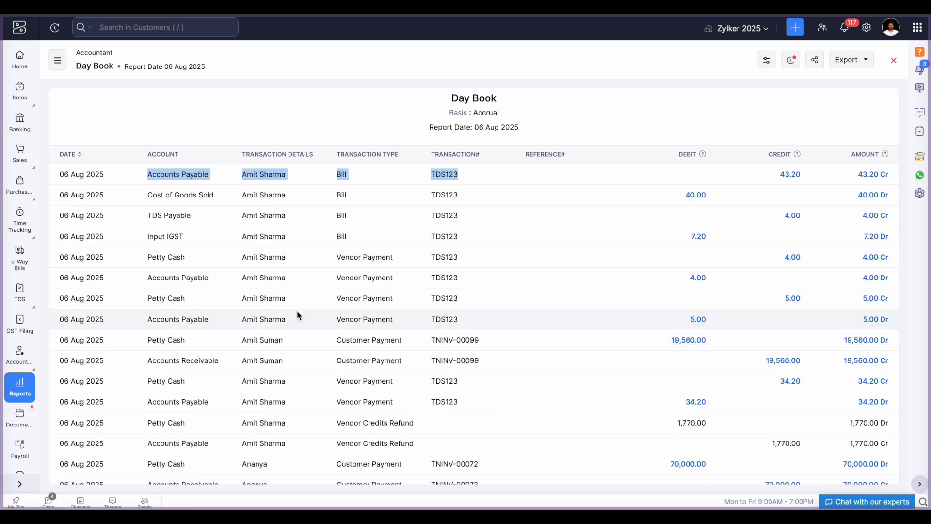
{"action": "scroll", "coordinate": [303, 322], "scroll_direction": "down", "scroll_amount": 2}
Switch from the Day Book to the Account Transactions report in the Accountant category
{"action": "left_click", "coordinate": [57, 60]}
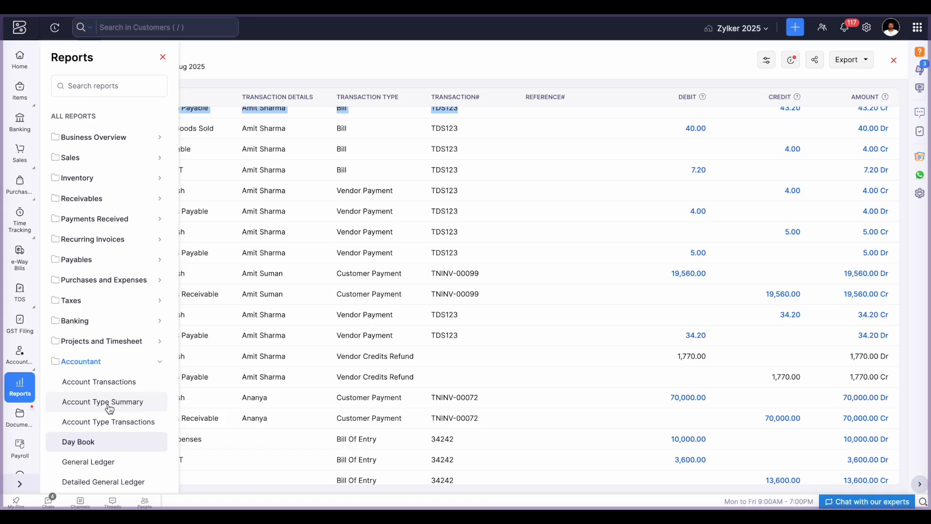
{"action": "left_click", "coordinate": [107, 383]}
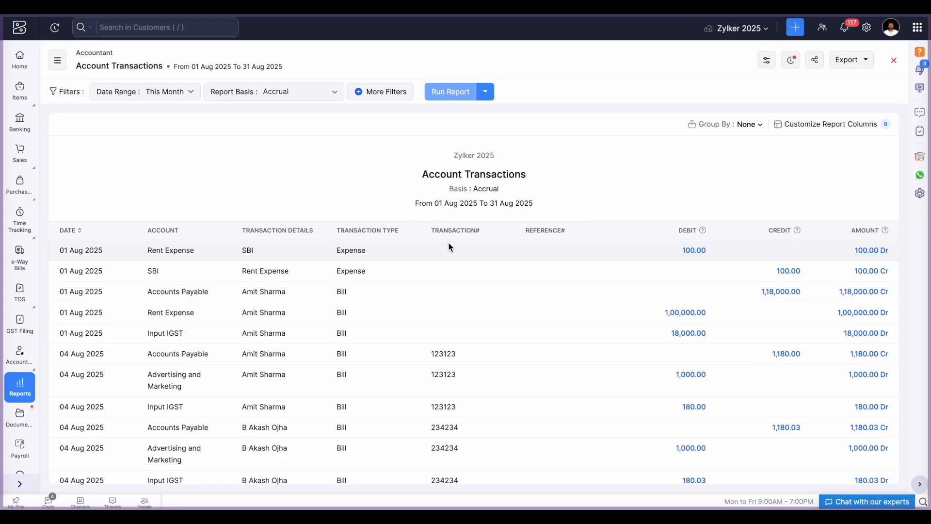
{"action": "left_click_drag", "start_coordinate": [420, 178], "coordinate": [524, 175]}
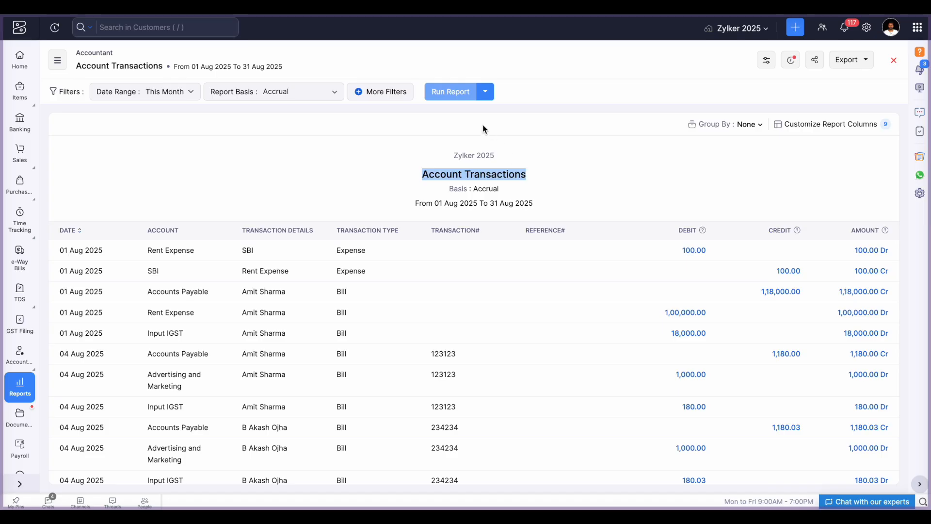
Customize the Account Transactions report with an advanced filter where Account is in Accounts Payable, and run it
{"action": "left_click", "coordinate": [767, 62]}
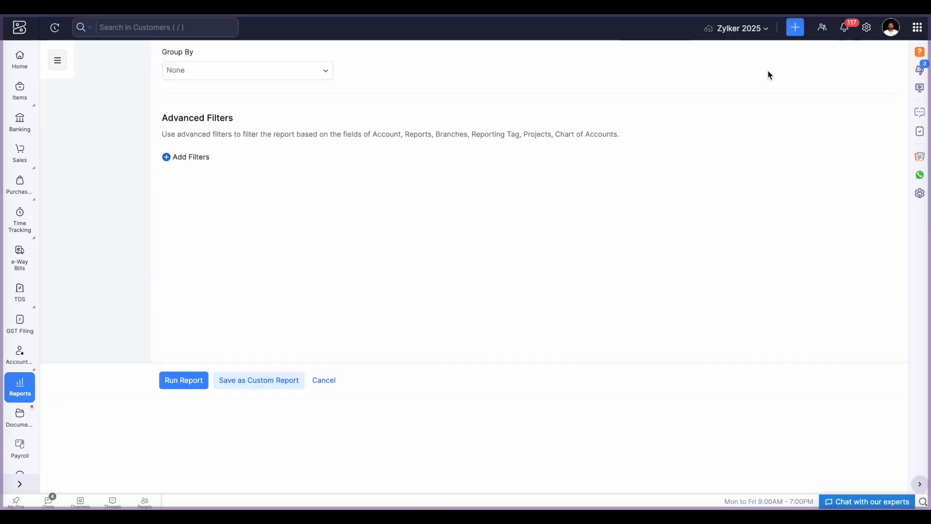
{"action": "left_click", "coordinate": [211, 169]}
{"action": "left_click", "coordinate": [414, 175]}
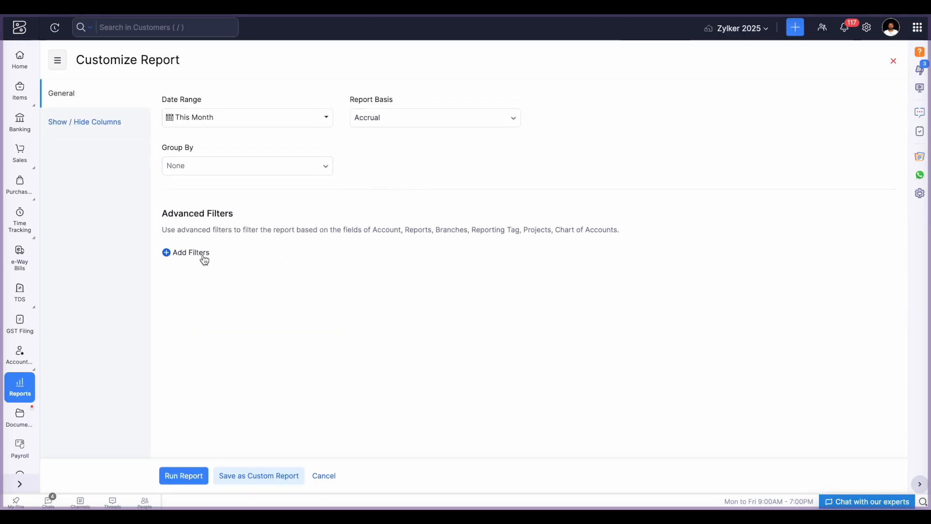
{"action": "left_click", "coordinate": [203, 252]}
{"action": "left_click", "coordinate": [207, 256]}
{"action": "scroll", "coordinate": [217, 361], "scroll_direction": "down", "scroll_amount": 2}
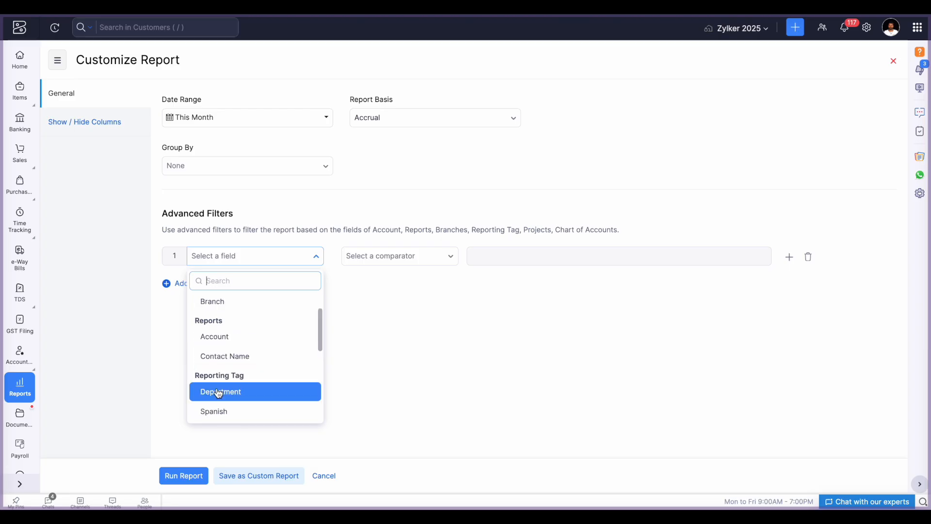
{"action": "left_click", "coordinate": [221, 339]}
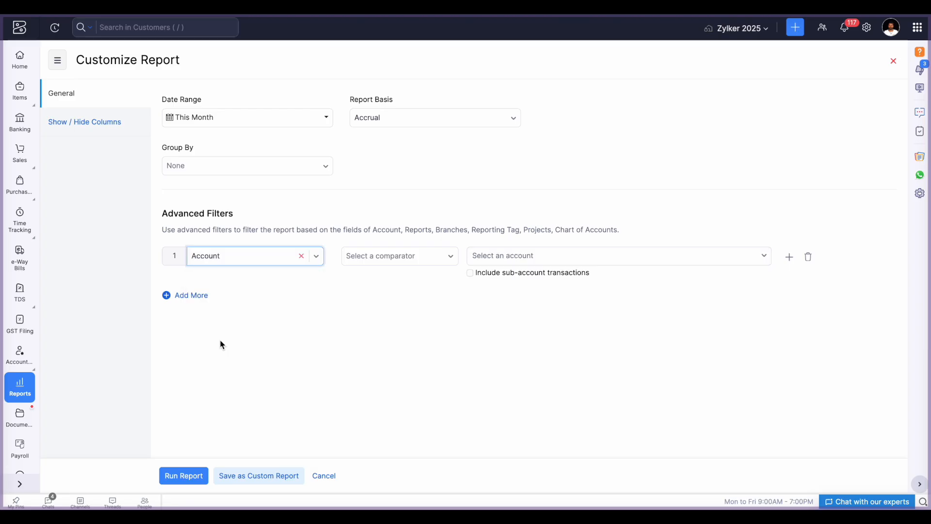
{"action": "left_click", "coordinate": [368, 262]}
{"action": "left_click", "coordinate": [367, 298]}
{"action": "left_click", "coordinate": [509, 262]}
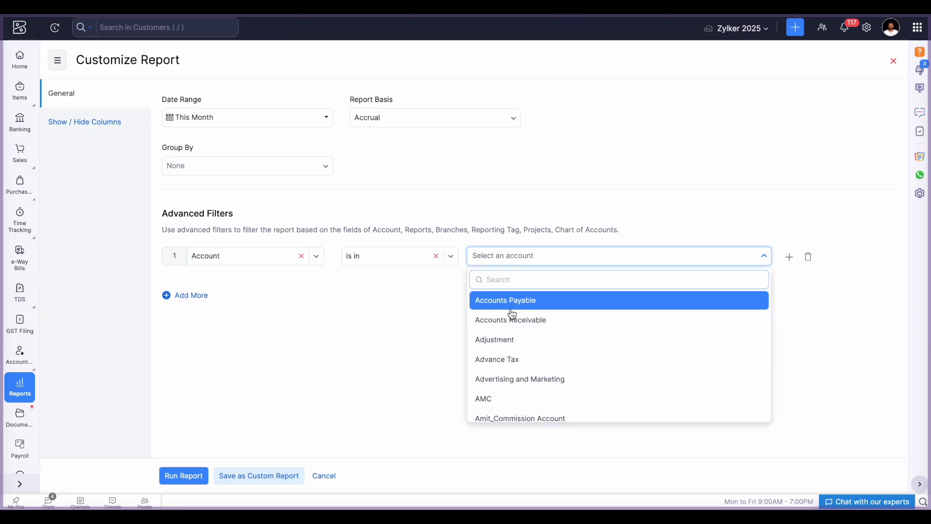
{"action": "left_click", "coordinate": [516, 304]}
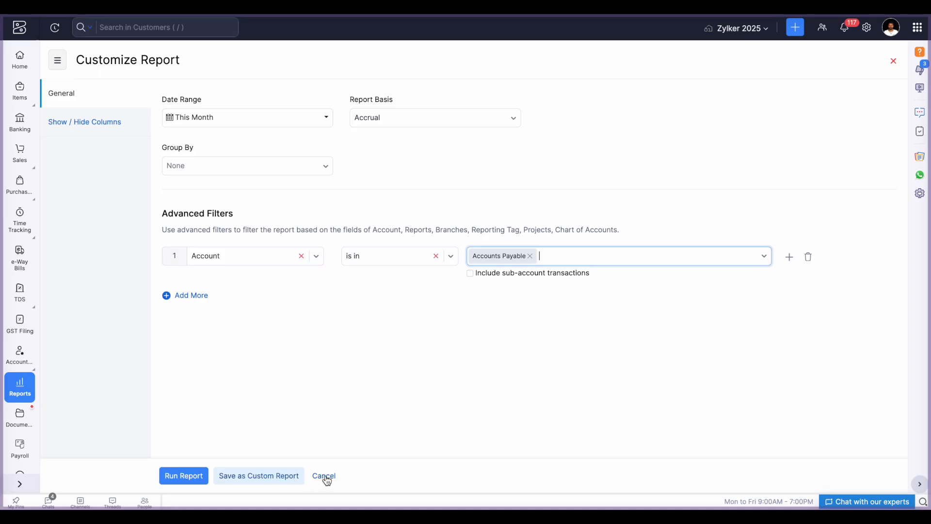
{"action": "left_click", "coordinate": [184, 477]}
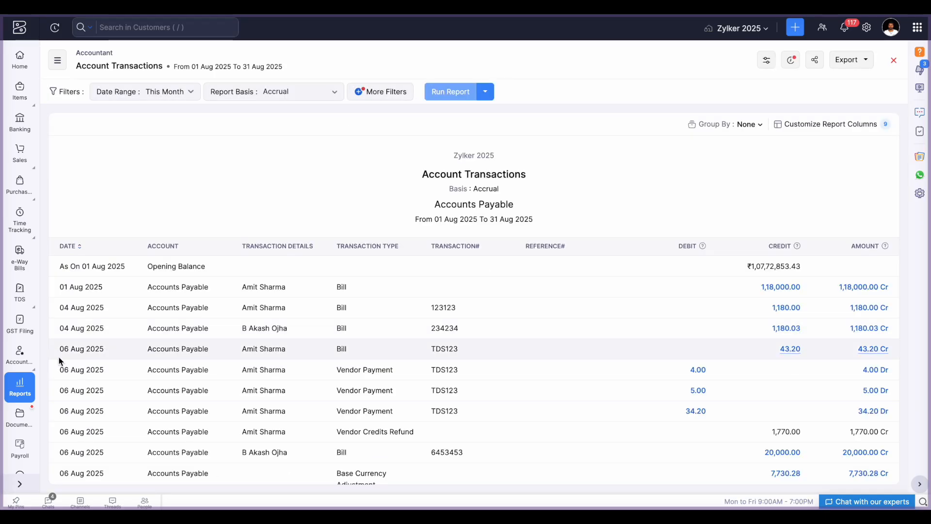
Switch from Account Transactions to the Detailed General Ledger report in the Accountant category
{"action": "left_click", "coordinate": [61, 62]}
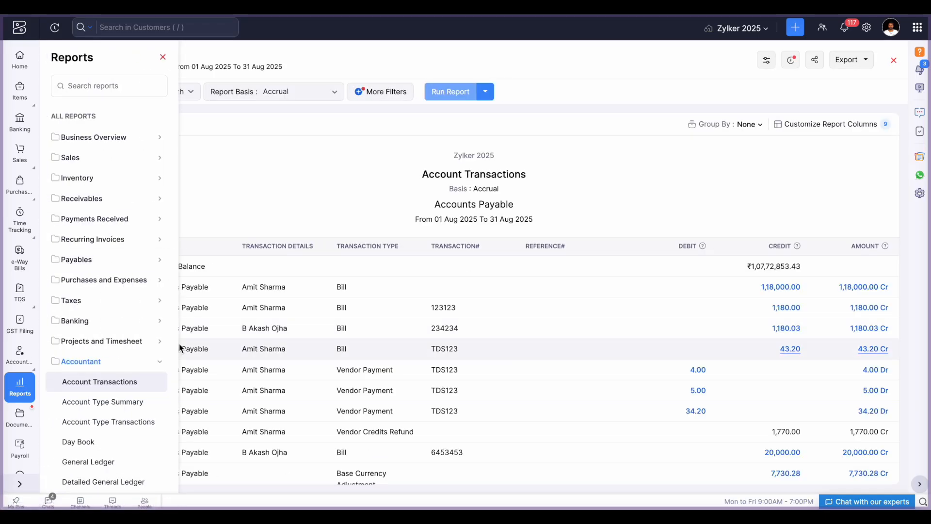
{"action": "scroll", "coordinate": [103, 421], "scroll_direction": "down", "scroll_amount": 2}
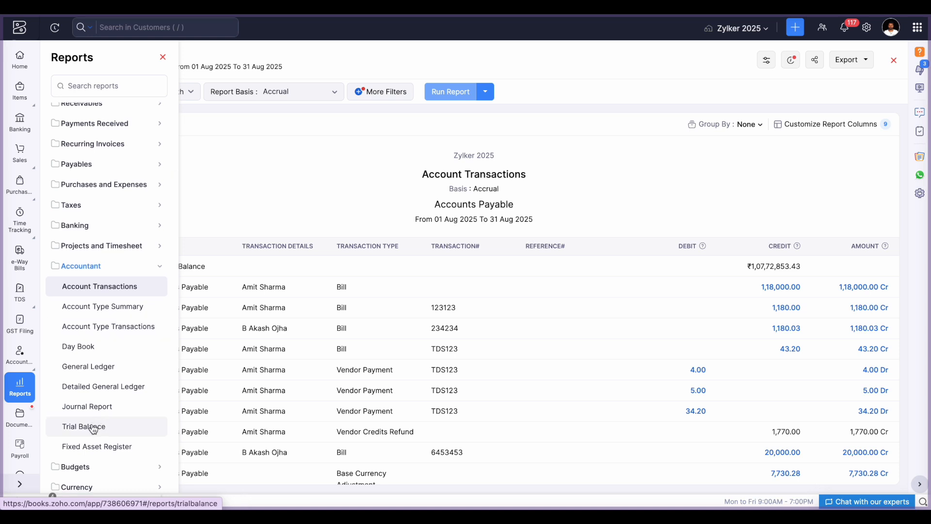
{"action": "left_click", "coordinate": [87, 391]}
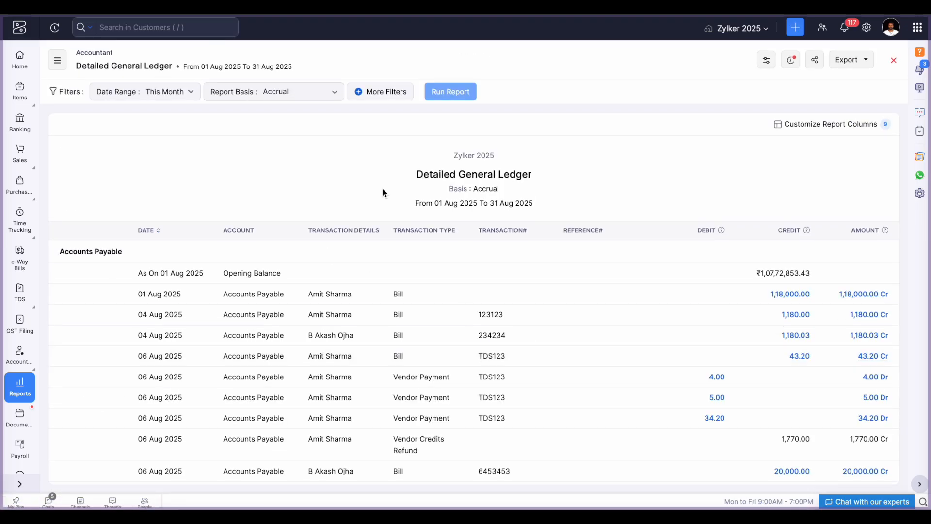
Switch from the Detailed General Ledger to the Trial Balance report in the Accountant category
{"action": "left_click", "coordinate": [57, 60]}
{"action": "scroll", "coordinate": [93, 383], "scroll_direction": "down", "scroll_amount": 3}
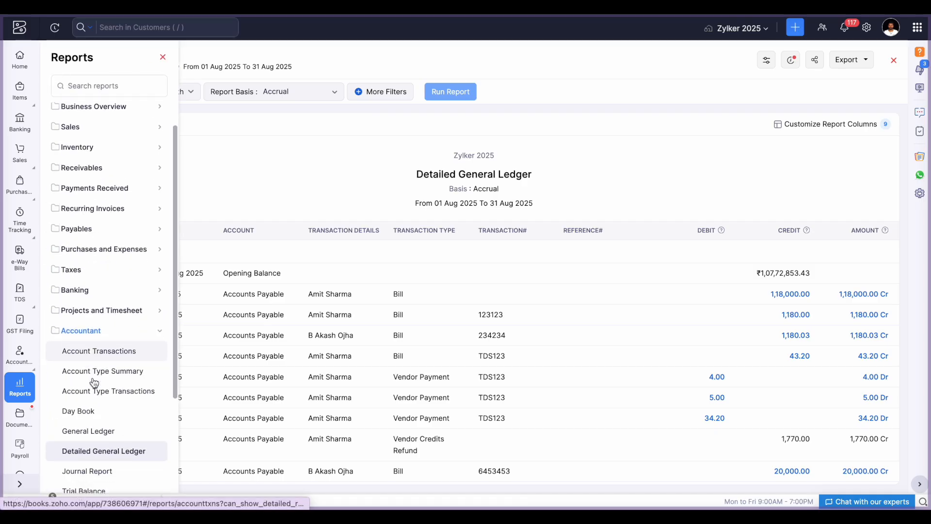
{"action": "left_click", "coordinate": [91, 420]}
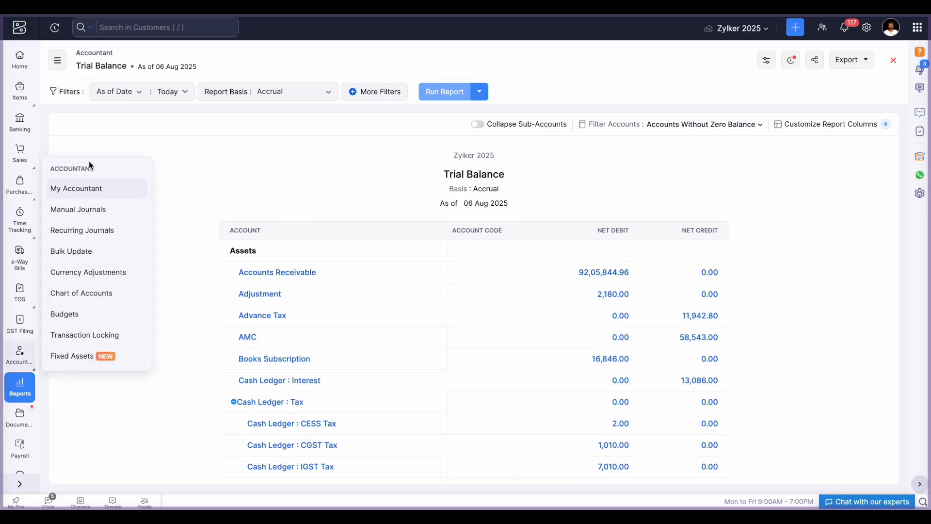
Switch from the Trial Balance to the Activity Logs & Audit Trail report in the Activity category
{"action": "left_click", "coordinate": [58, 60]}
{"action": "scroll", "coordinate": [121, 388], "scroll_direction": "down", "scroll_amount": 4}
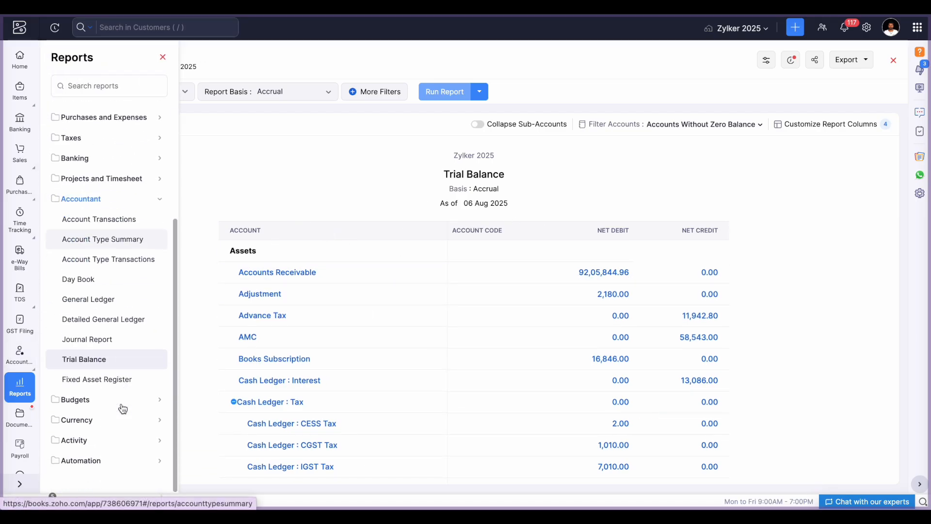
{"action": "left_click", "coordinate": [84, 442]}
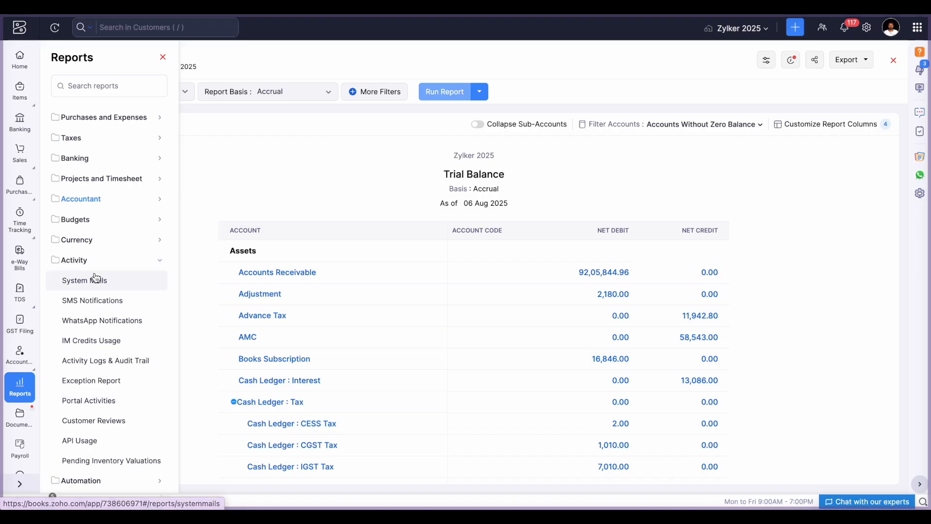
{"action": "left_click", "coordinate": [93, 362]}
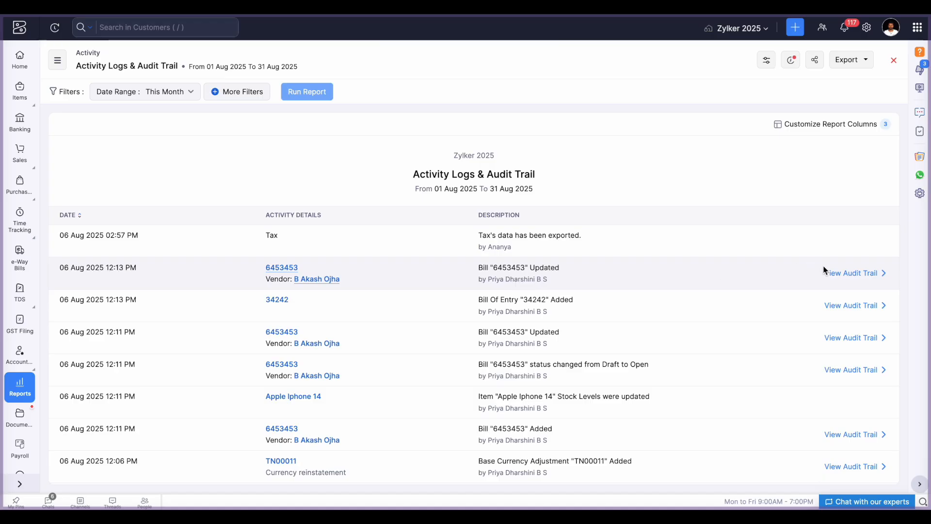
Open the audit trail of the bill updated on 06 Aug 2025 12:13 PM and compare its versions 4.0 and 3.0
{"action": "left_click", "coordinate": [844, 274]}
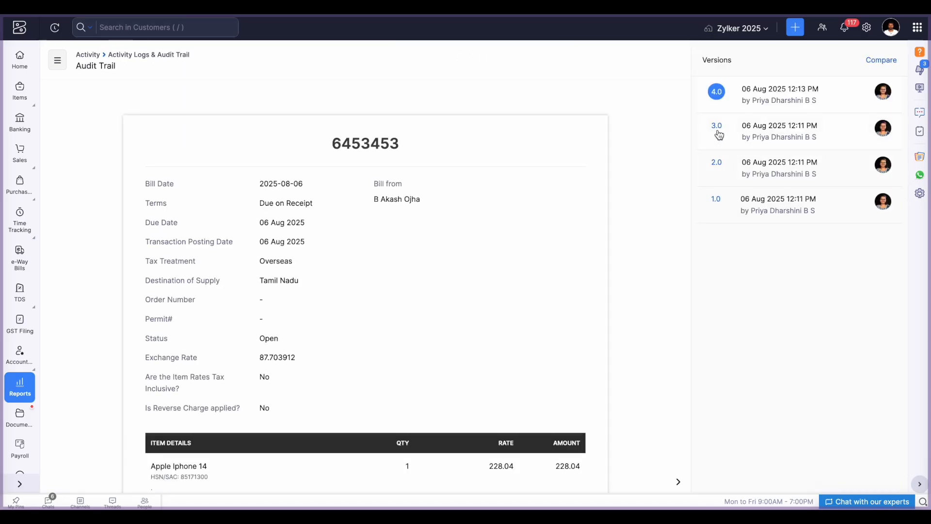
{"action": "left_click", "coordinate": [883, 63]}
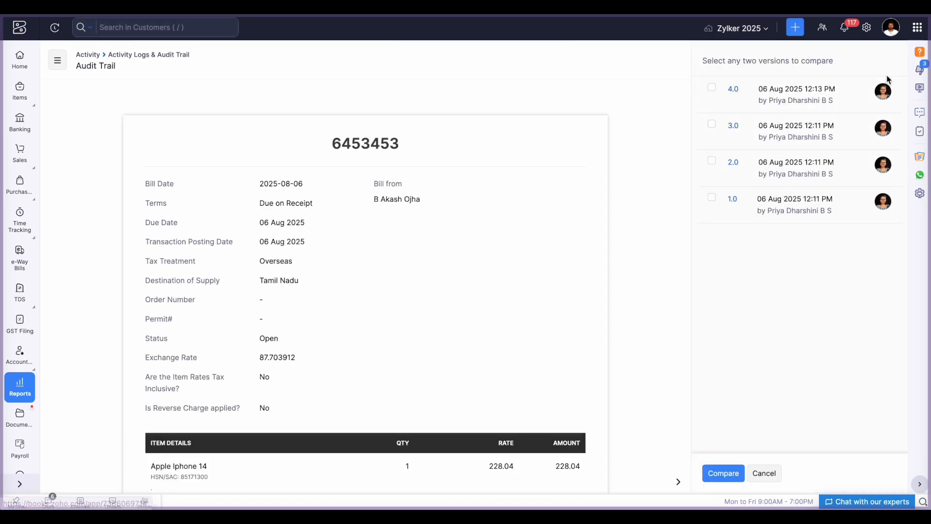
{"action": "left_click", "coordinate": [712, 89]}
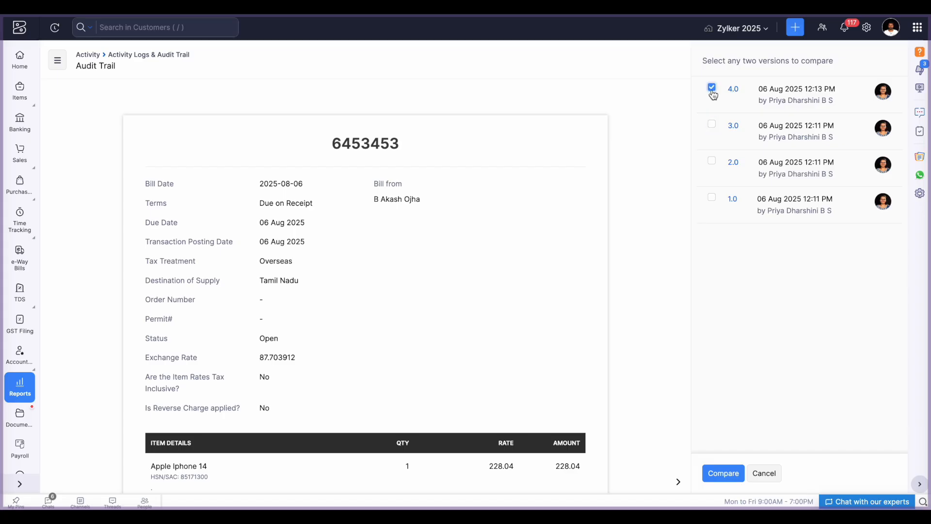
{"action": "left_click", "coordinate": [711, 124]}
{"action": "left_click", "coordinate": [726, 479]}
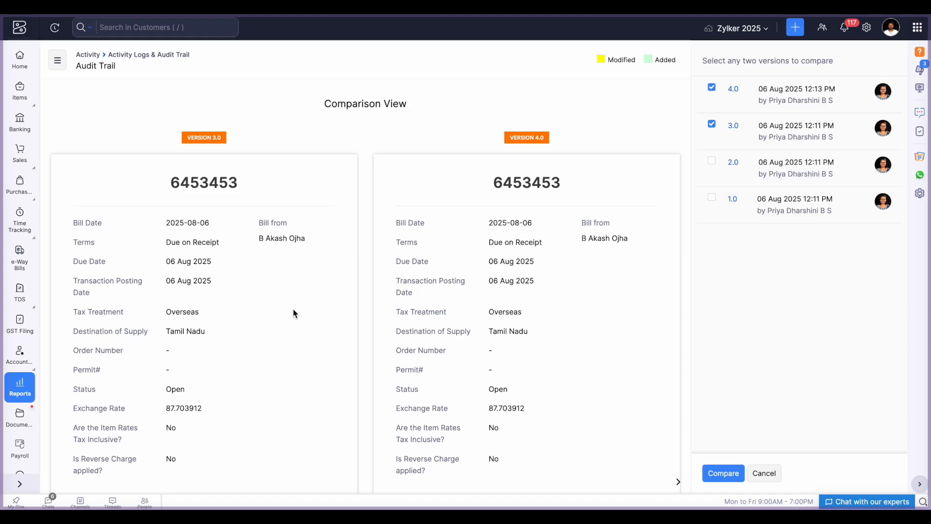
Examine the side-by-side comparison of versions 3.0 and 4.0, including the Modified and Added legend, bill details and totals
{"action": "scroll", "coordinate": [347, 368], "scroll_direction": "down", "scroll_amount": 6}
{"action": "scroll", "coordinate": [349, 367], "scroll_direction": "down", "scroll_amount": 4}
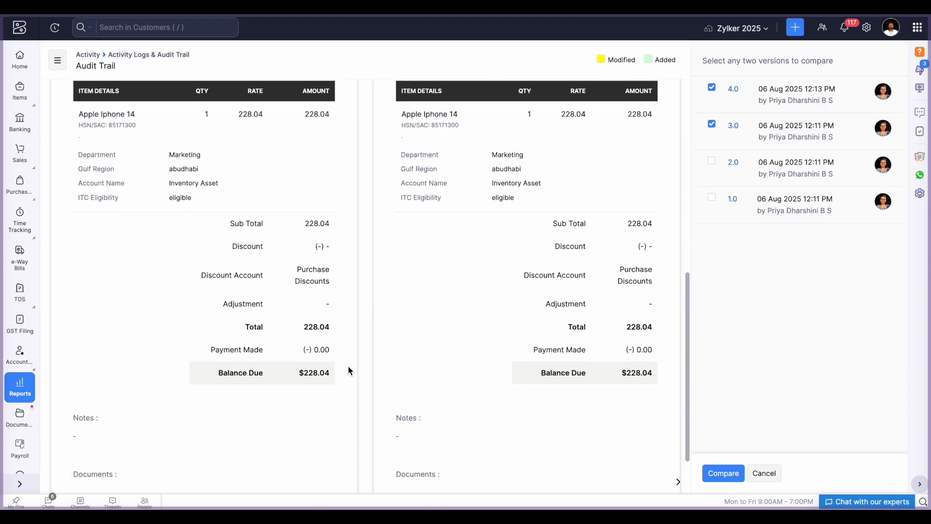
{"action": "scroll", "coordinate": [348, 367], "scroll_direction": "up", "scroll_amount": 8}
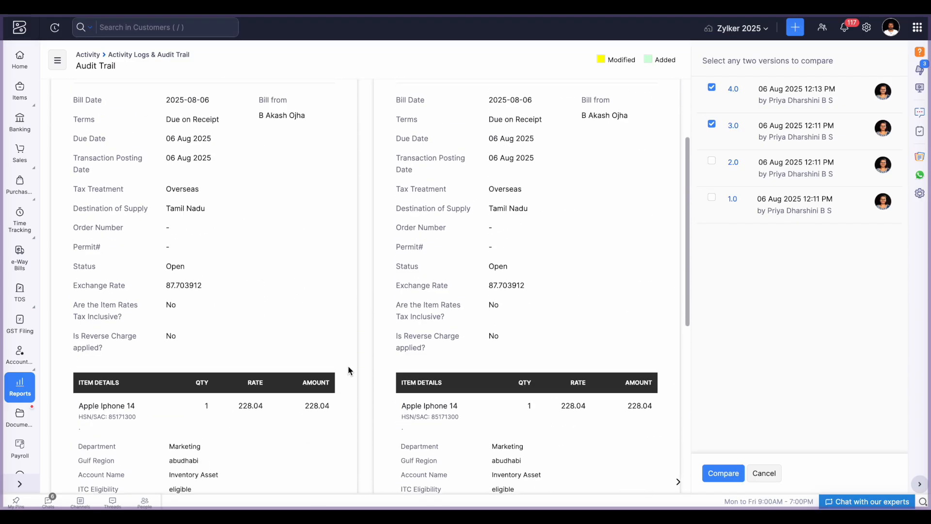
{"action": "scroll", "coordinate": [348, 365], "scroll_direction": "up", "scroll_amount": 3}
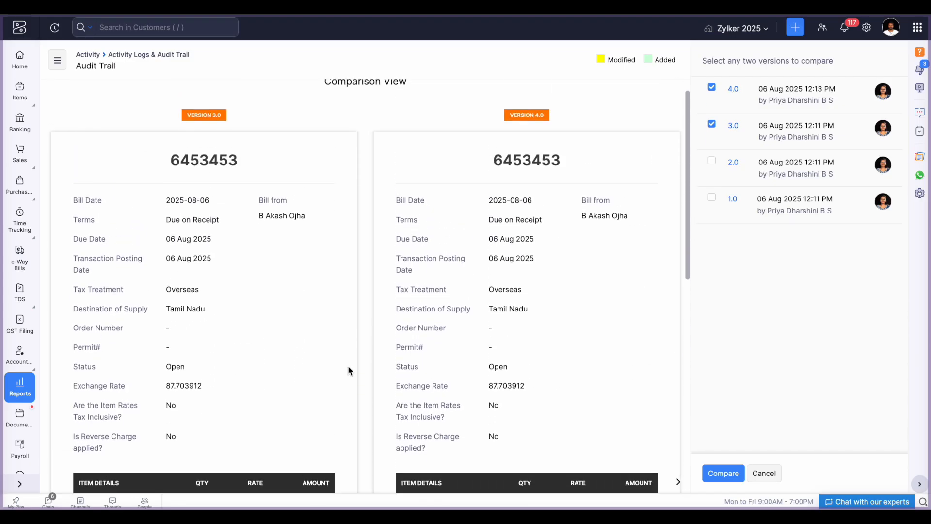
{"action": "double_click", "coordinate": [619, 59]}
{"action": "double_click", "coordinate": [662, 60]}
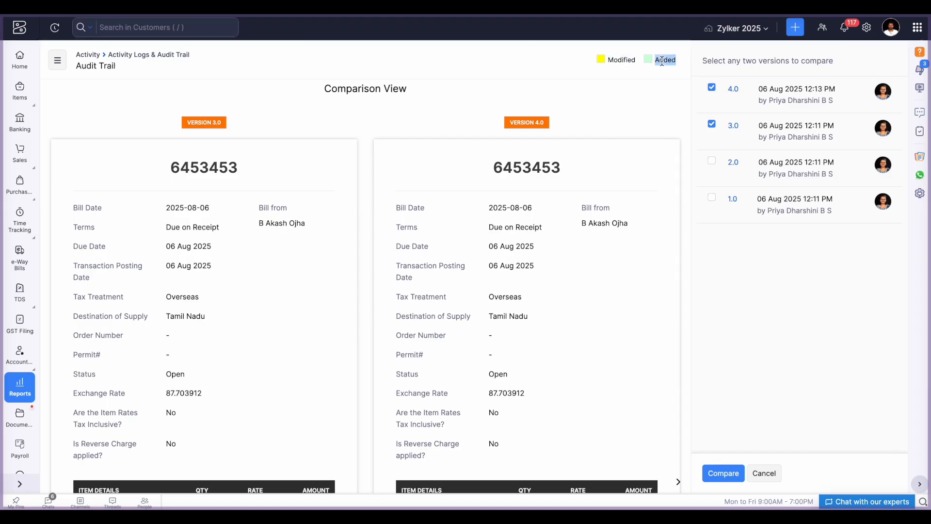
{"action": "double_click", "coordinate": [662, 61]}
{"action": "scroll", "coordinate": [388, 341], "scroll_direction": "down", "scroll_amount": 3}
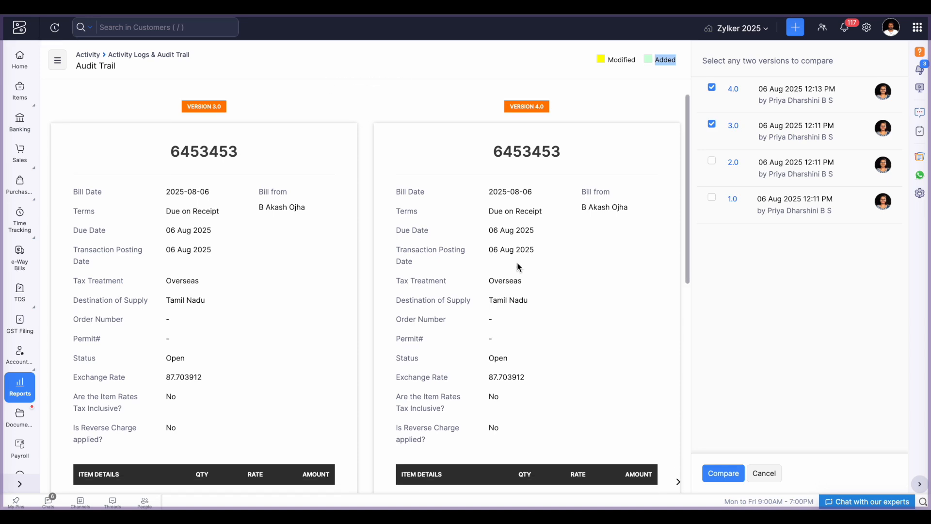
{"action": "scroll", "coordinate": [388, 341], "scroll_direction": "down", "scroll_amount": 3}
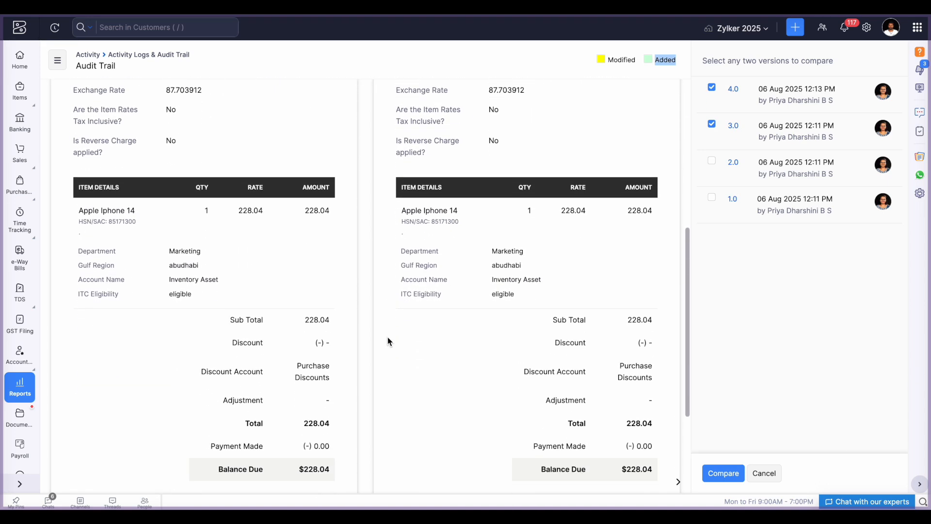
Replace version 3.0 with version 2.0 in the selection and compare it against version 4.0
{"action": "left_click", "coordinate": [710, 127]}
{"action": "left_click", "coordinate": [712, 161]}
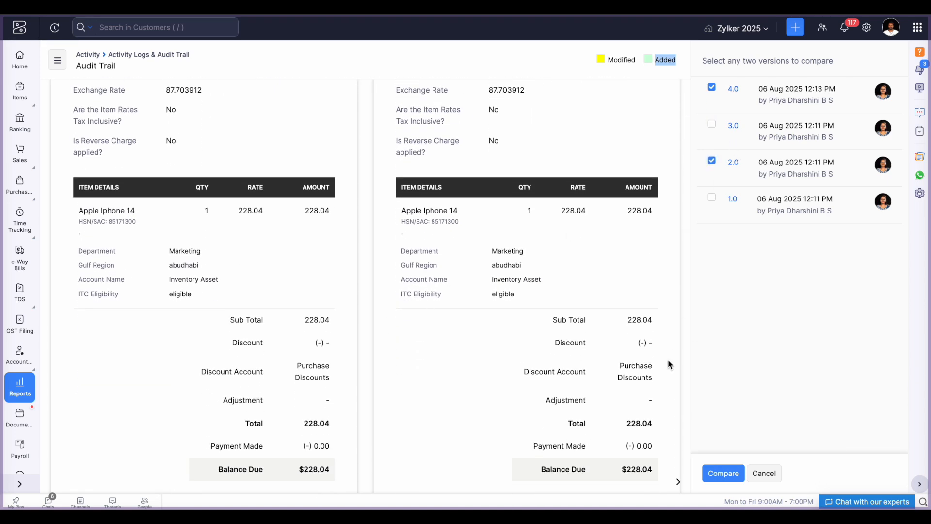
{"action": "left_click", "coordinate": [708, 472]}
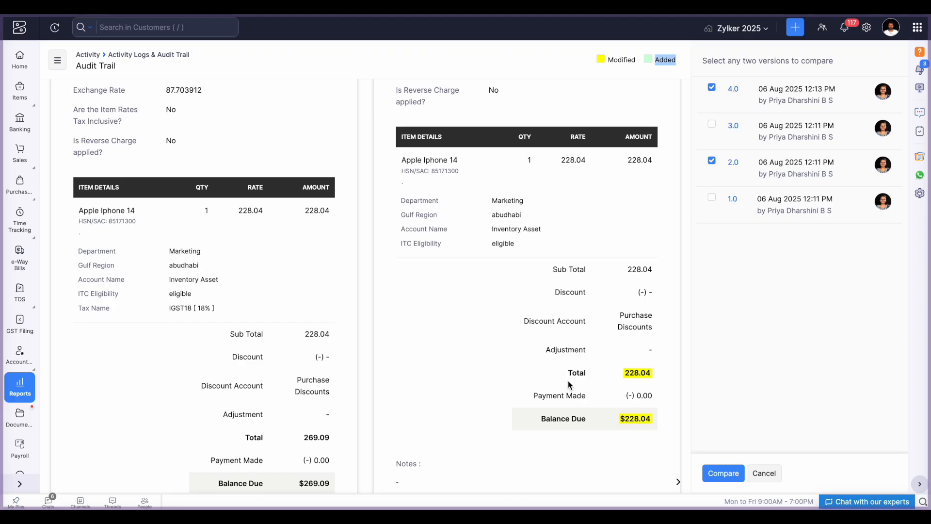
Examine the differences between versions 2.0 and 4.0 in the total, balance due and tax treatment
{"action": "left_click_drag", "start_coordinate": [635, 374], "coordinate": [643, 374]}
{"action": "left_click", "coordinate": [643, 374]}
{"action": "double_click", "coordinate": [638, 373]}
{"action": "left_click_drag", "start_coordinate": [308, 437], "coordinate": [321, 437]}
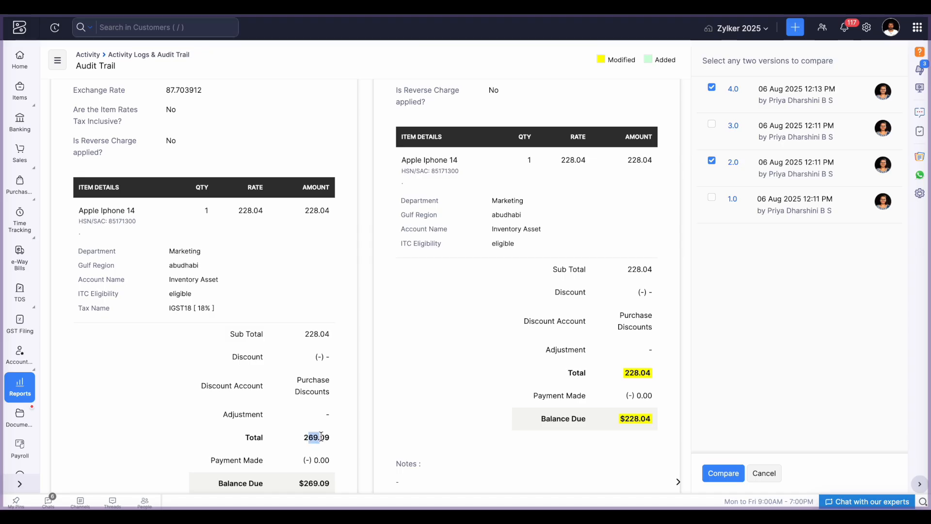
{"action": "left_click", "coordinate": [320, 436]}
{"action": "scroll", "coordinate": [567, 315], "scroll_direction": "up", "scroll_amount": 6}
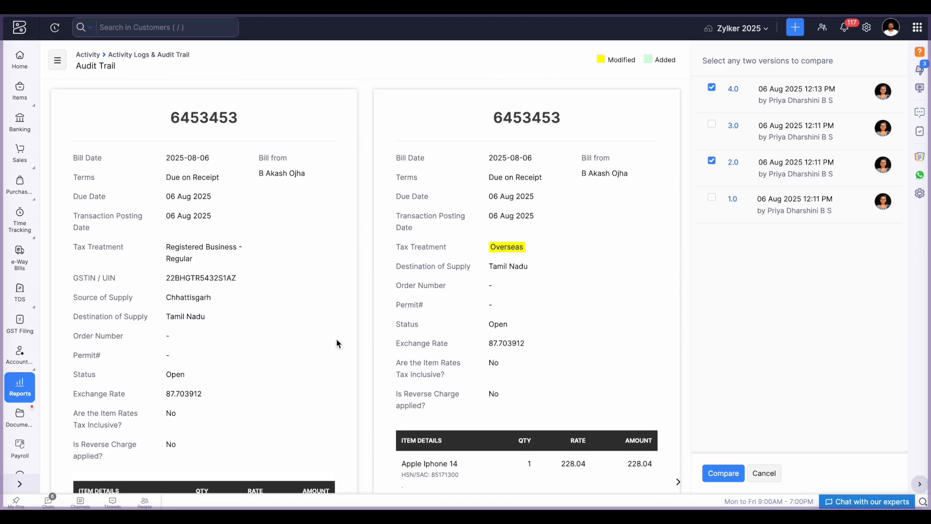
{"action": "scroll", "coordinate": [339, 345], "scroll_direction": "down", "scroll_amount": 1}
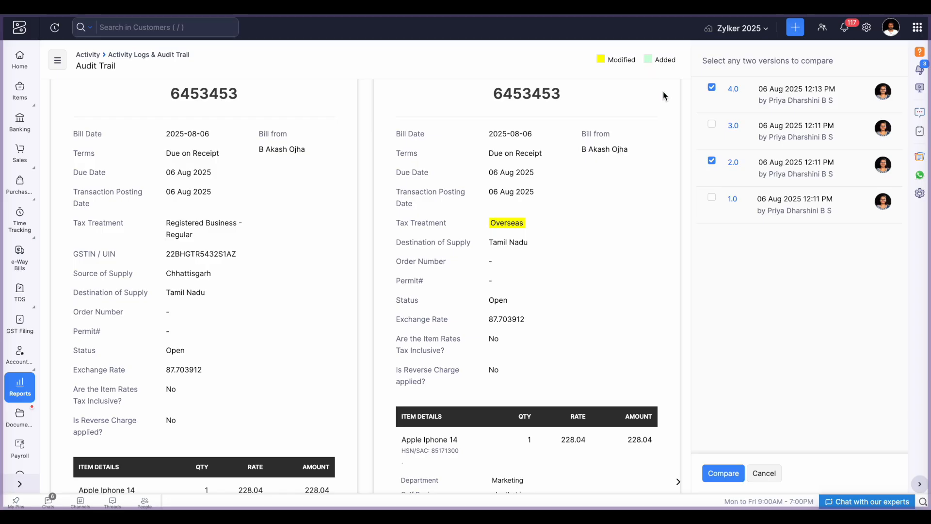
{"action": "scroll", "coordinate": [261, 387], "scroll_direction": "down", "scroll_amount": 10}
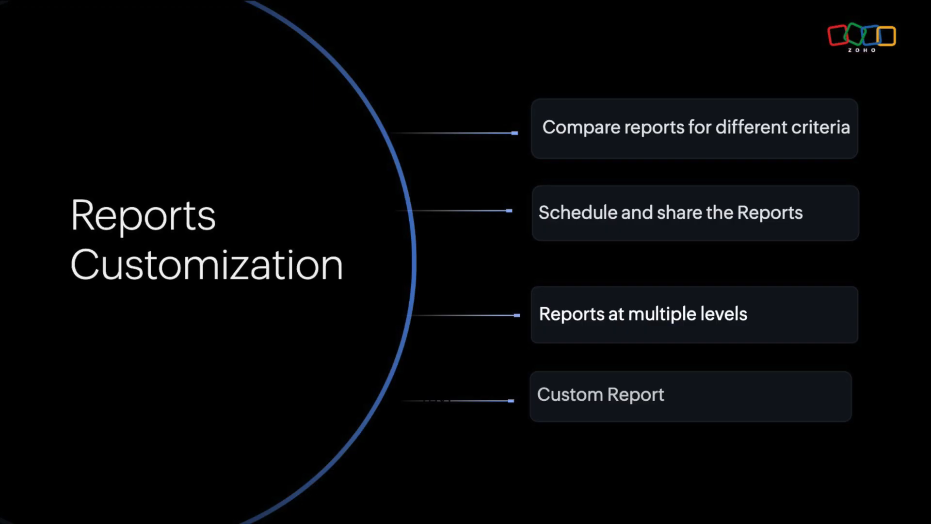
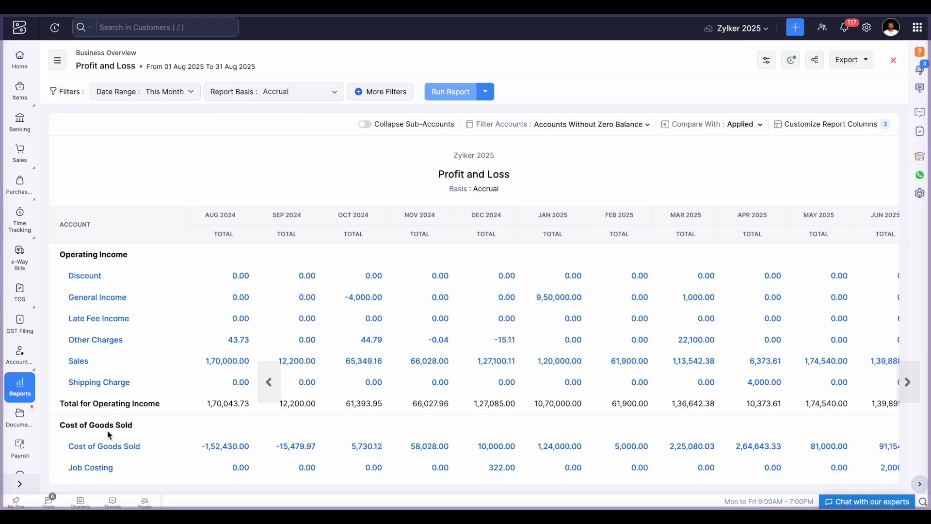
Open the Profit and Loss report from the reports list and bring up its customization settings
{"action": "left_click", "coordinate": [32, 382]}
{"action": "left_click", "coordinate": [311, 176]}
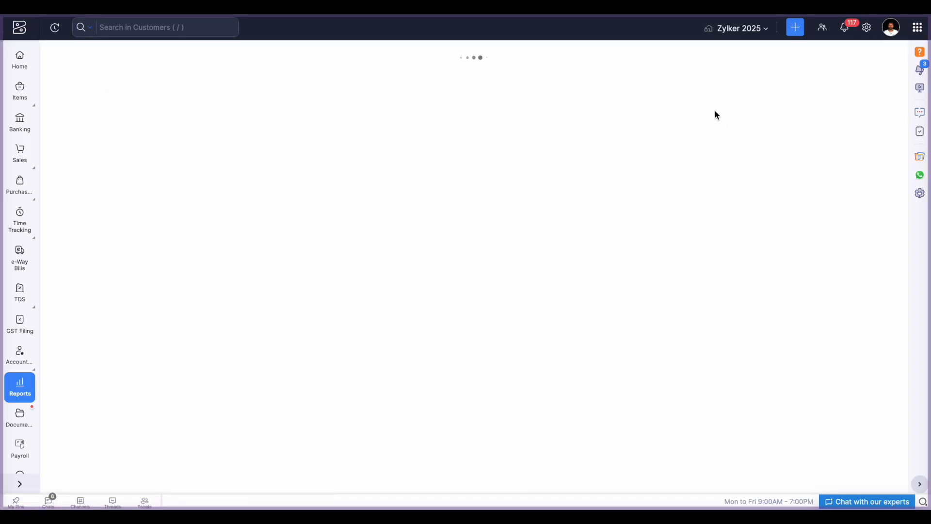
{"action": "left_click", "coordinate": [768, 61]}
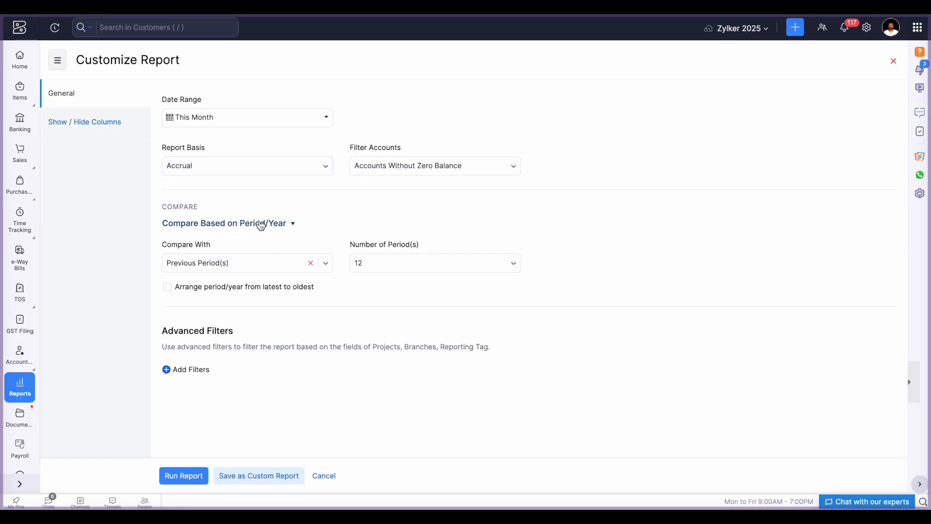
Set the Profit and Loss comparison to Period/Year with 12 previous periods and run the report
{"action": "left_click", "coordinate": [269, 228]}
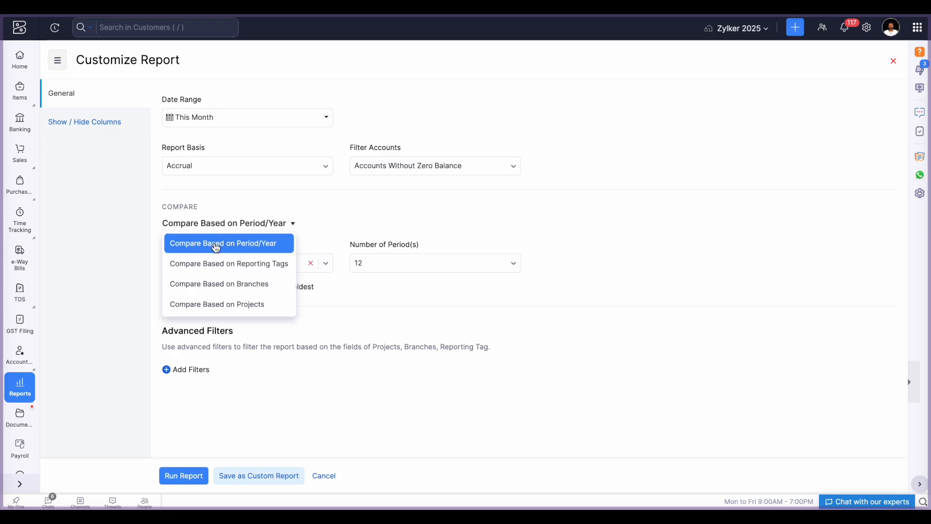
{"action": "left_click", "coordinate": [215, 248]}
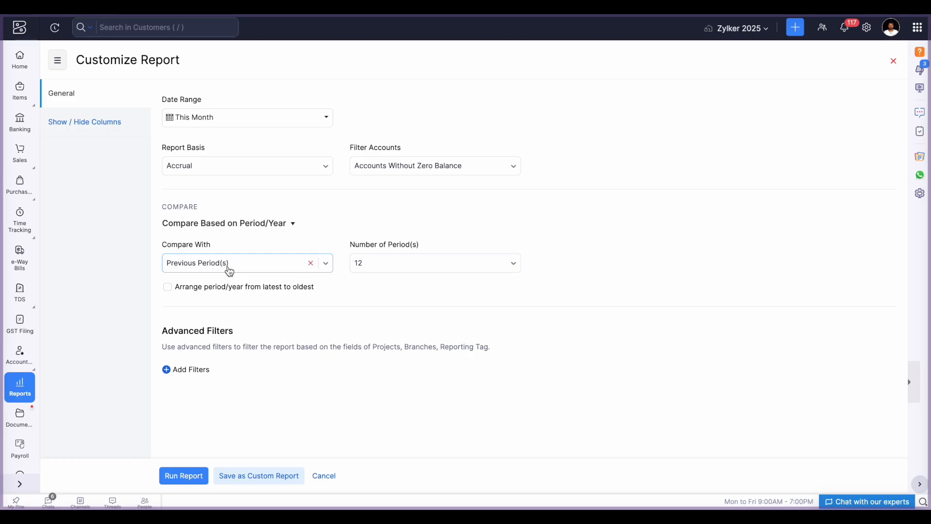
{"action": "left_click", "coordinate": [228, 269]}
{"action": "left_click_drag", "start_coordinate": [199, 114], "coordinate": [219, 100]}
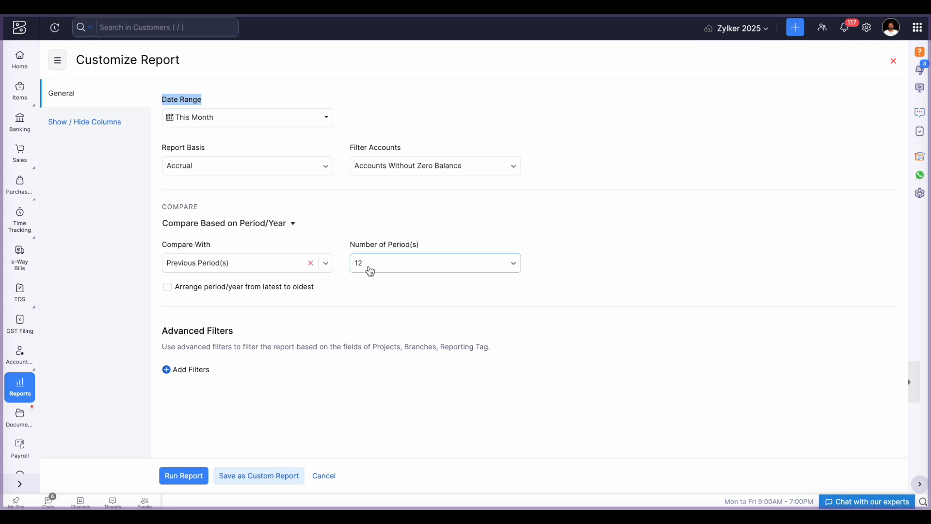
{"action": "left_click", "coordinate": [377, 268]}
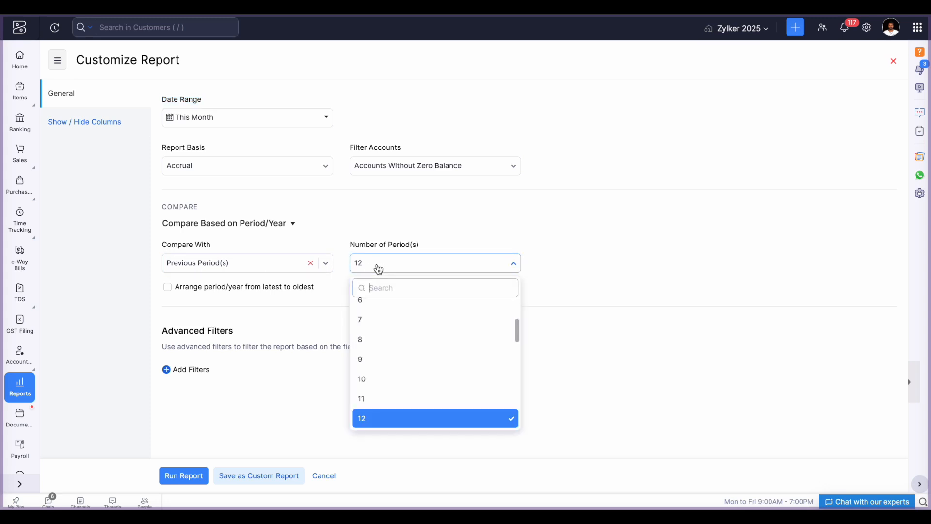
{"action": "left_click", "coordinate": [368, 232]}
{"action": "left_click", "coordinate": [178, 479]}
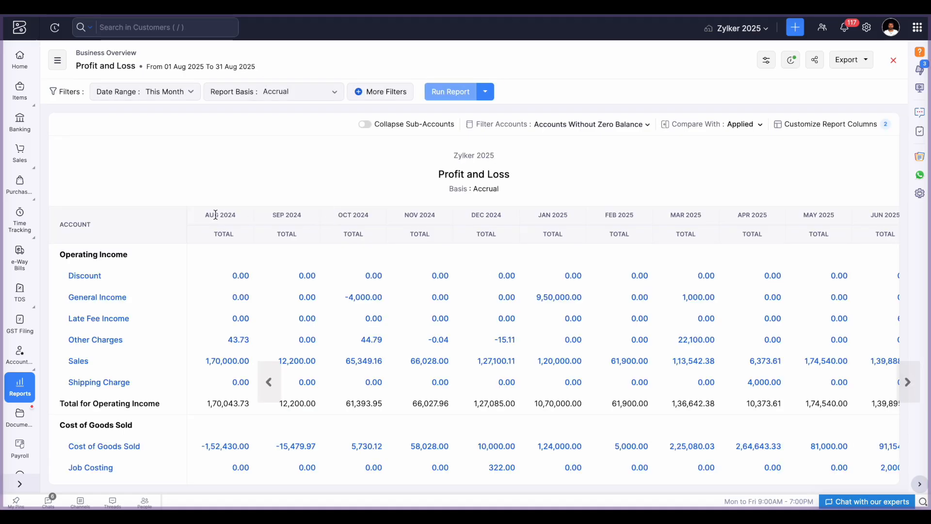
Review the monthly comparison columns of the Profit and Loss report from Aug 2024 to Aug 2025
{"action": "left_click_drag", "start_coordinate": [207, 214], "coordinate": [390, 217]}
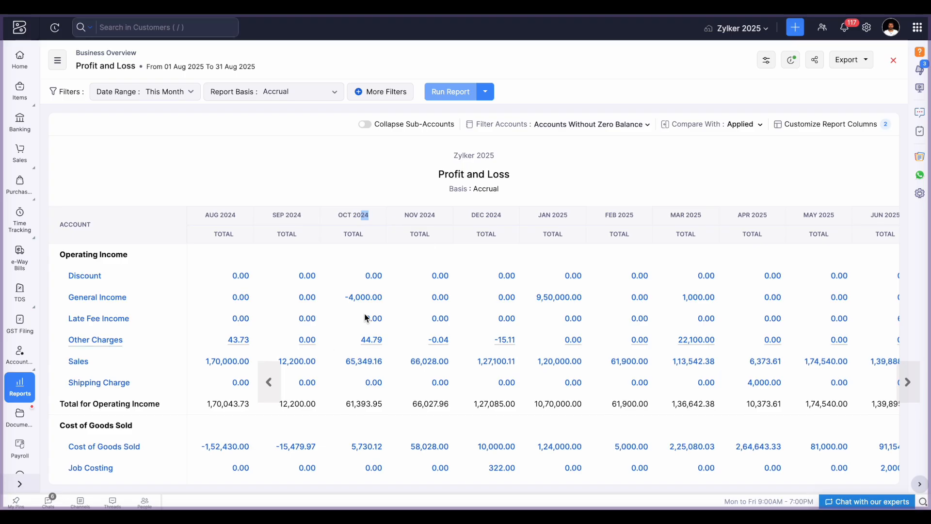
{"action": "scroll", "coordinate": [625, 231], "scroll_direction": "right", "scroll_amount": 5}
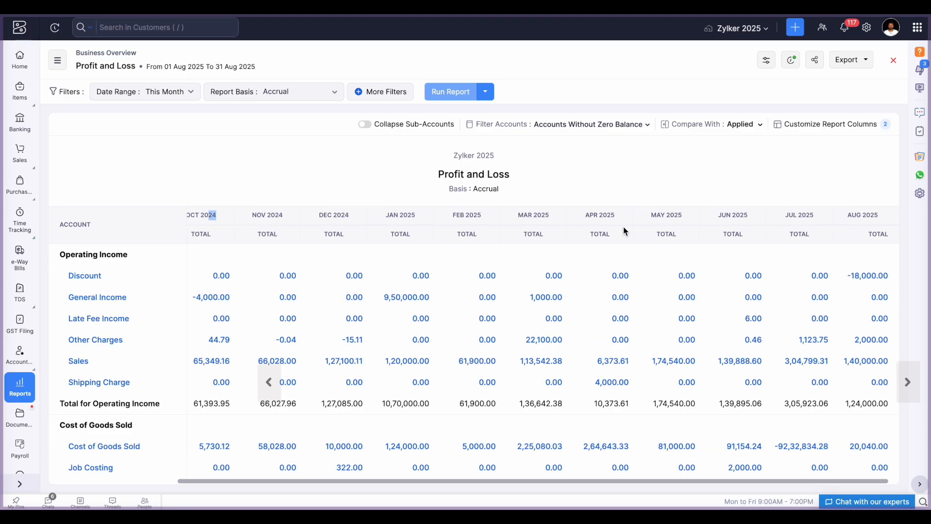
{"action": "left_click_drag", "start_coordinate": [846, 214], "coordinate": [880, 215]}
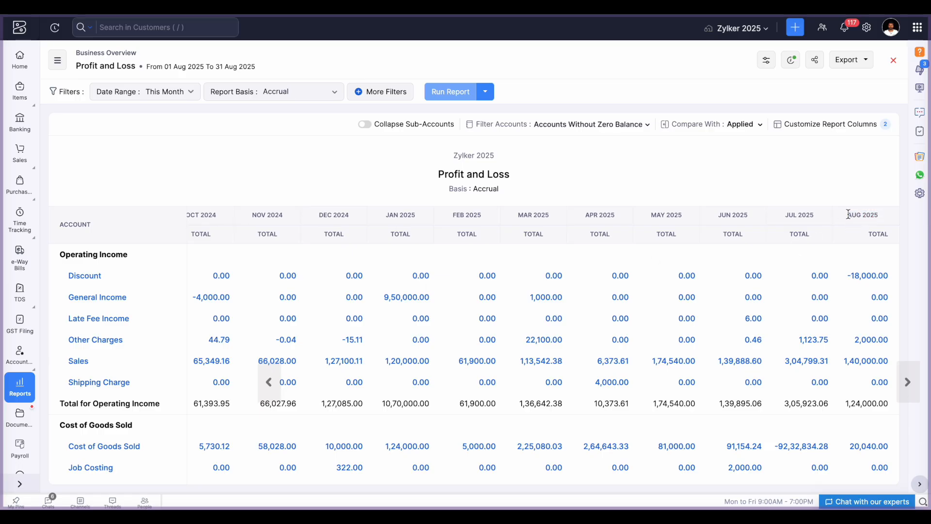
{"action": "left_click_drag", "start_coordinate": [846, 214], "coordinate": [872, 215]}
{"action": "scroll", "coordinate": [664, 218], "scroll_direction": "left", "scroll_amount": 3}
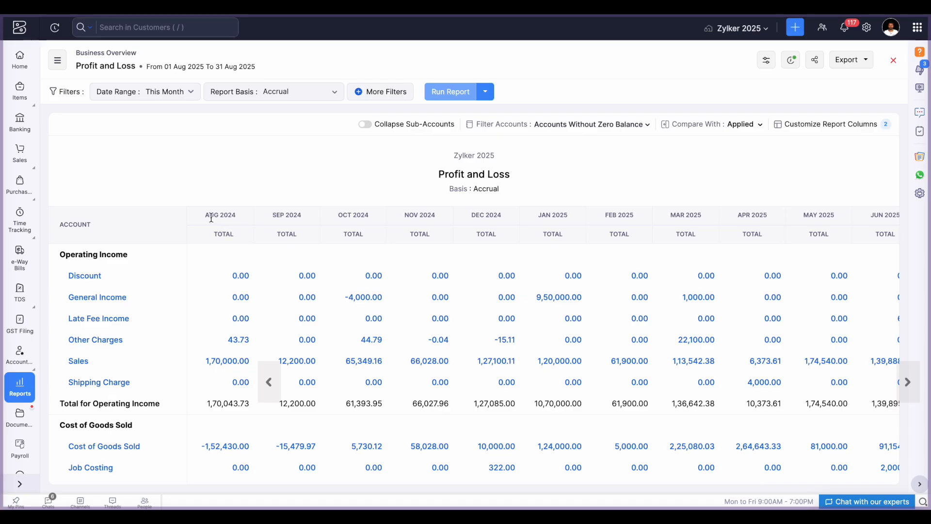
Examine the operating expenses and the Net Profit/Loss row across all compared months
{"action": "scroll", "coordinate": [405, 362], "scroll_direction": "down", "scroll_amount": 15}
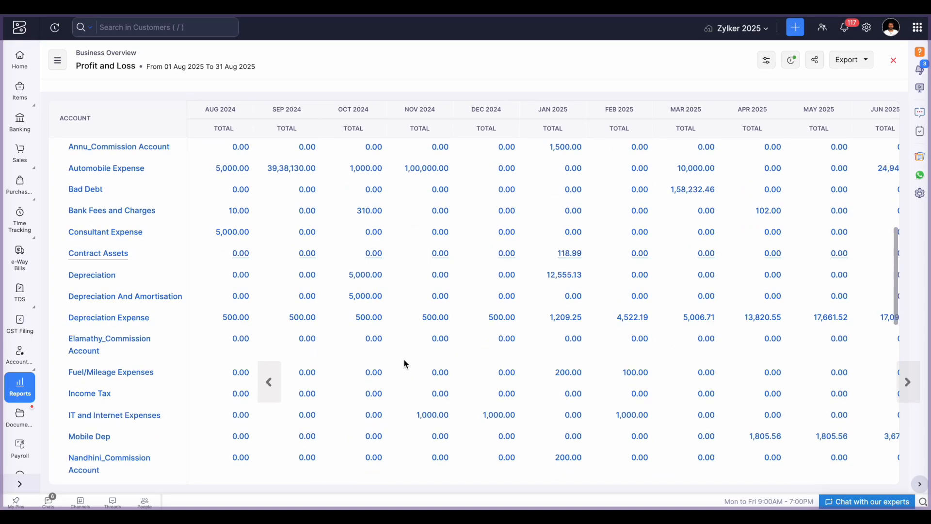
{"action": "scroll", "coordinate": [346, 394], "scroll_direction": "down", "scroll_amount": 5}
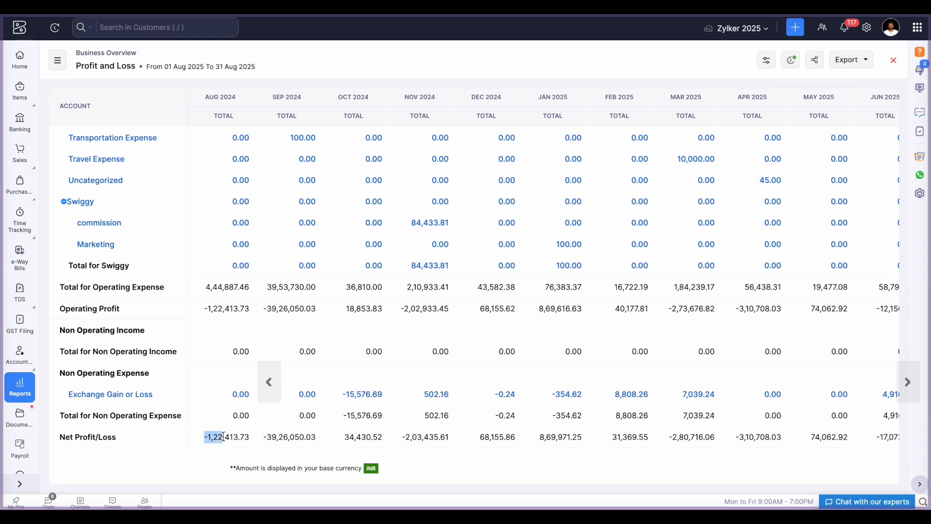
{"action": "left_click_drag", "start_coordinate": [224, 436], "coordinate": [257, 440]}
{"action": "double_click", "coordinate": [500, 439]}
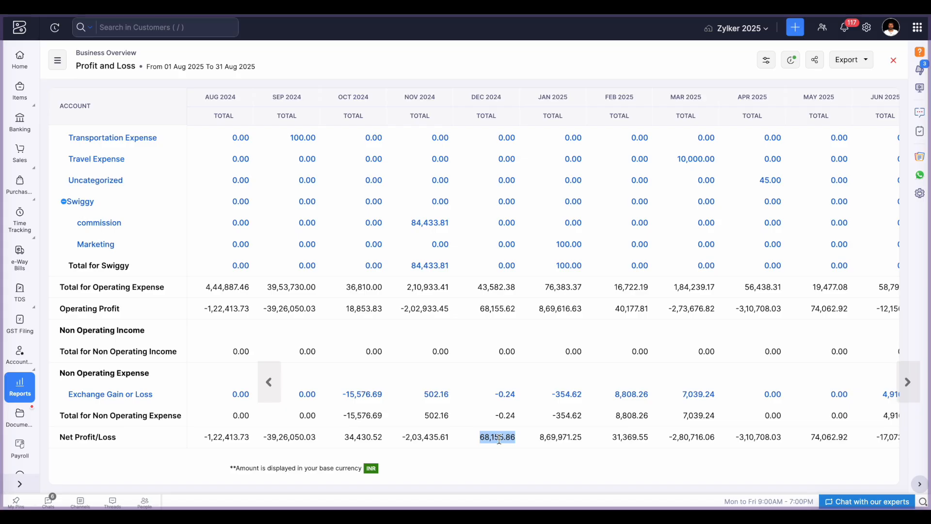
{"action": "left_click", "coordinate": [515, 439]}
{"action": "scroll", "coordinate": [553, 444], "scroll_direction": "right", "scroll_amount": 5}
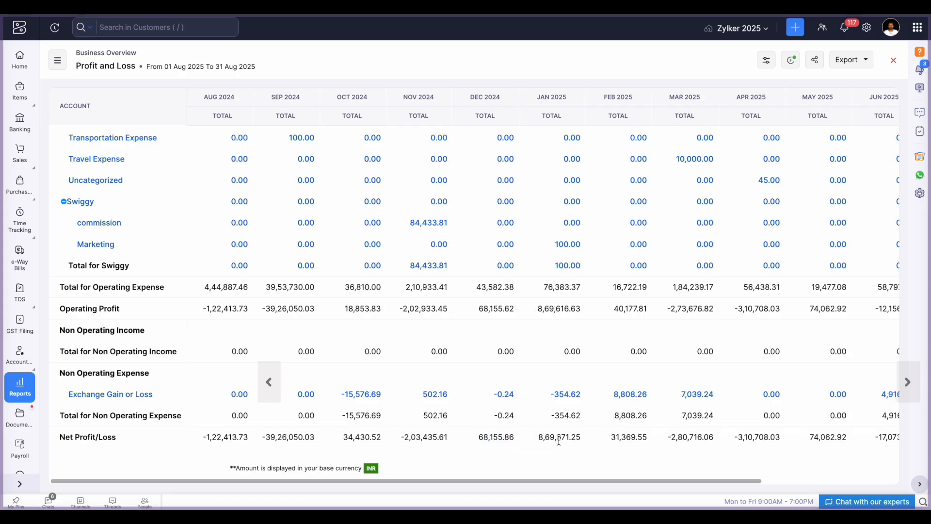
{"action": "left_click_drag", "start_coordinate": [860, 441], "coordinate": [891, 443]}
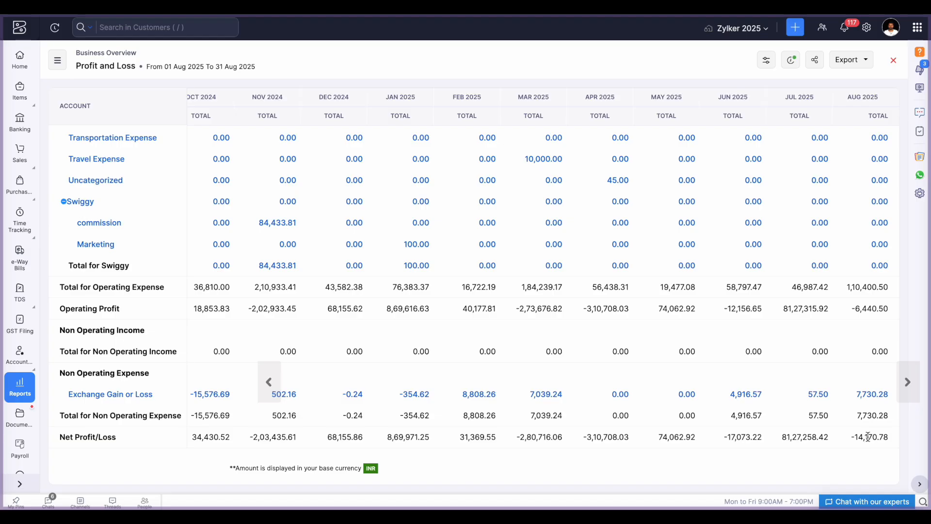
{"action": "scroll", "coordinate": [795, 276], "scroll_direction": "up", "scroll_amount": 5}
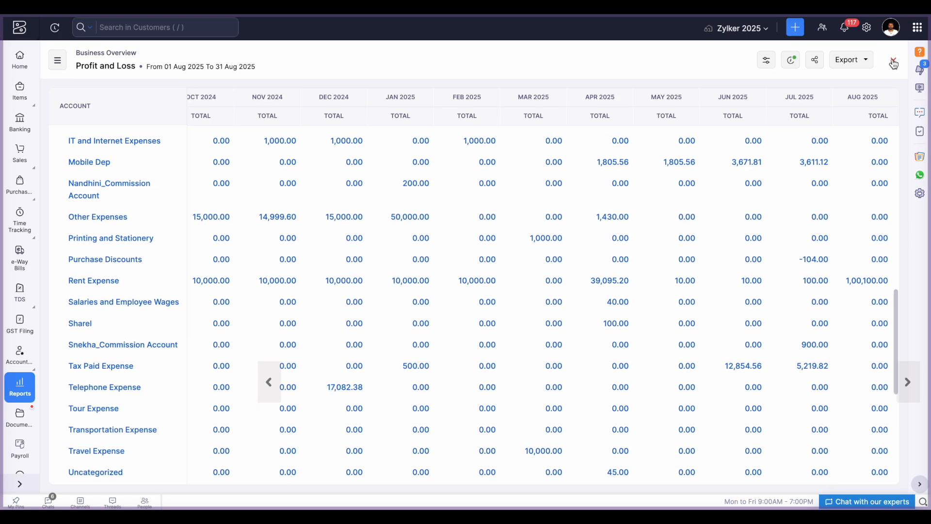
{"action": "scroll", "coordinate": [480, 137], "scroll_direction": "up", "scroll_amount": 6}
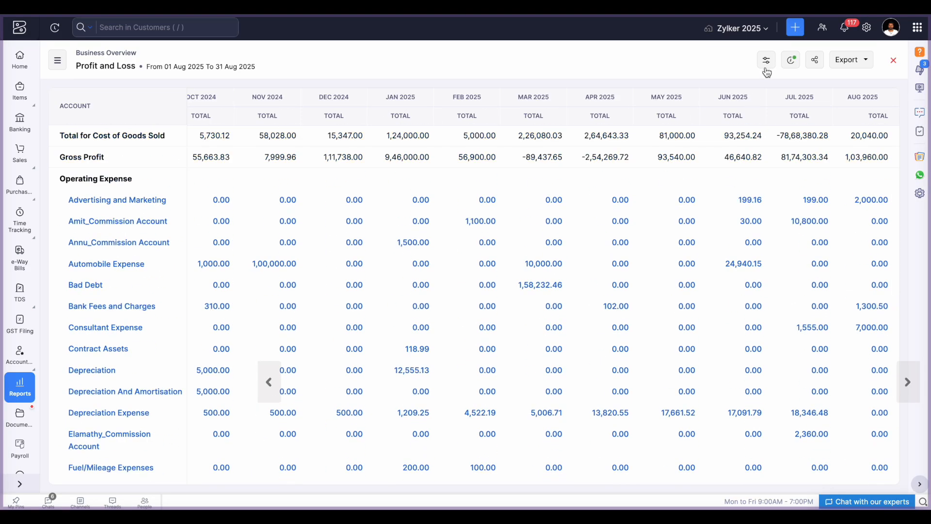
Customize the Profit and Loss report to cover This Year compared with 3 previous periods, and run it
{"action": "left_click", "coordinate": [766, 60]}
{"action": "left_click", "coordinate": [216, 122]}
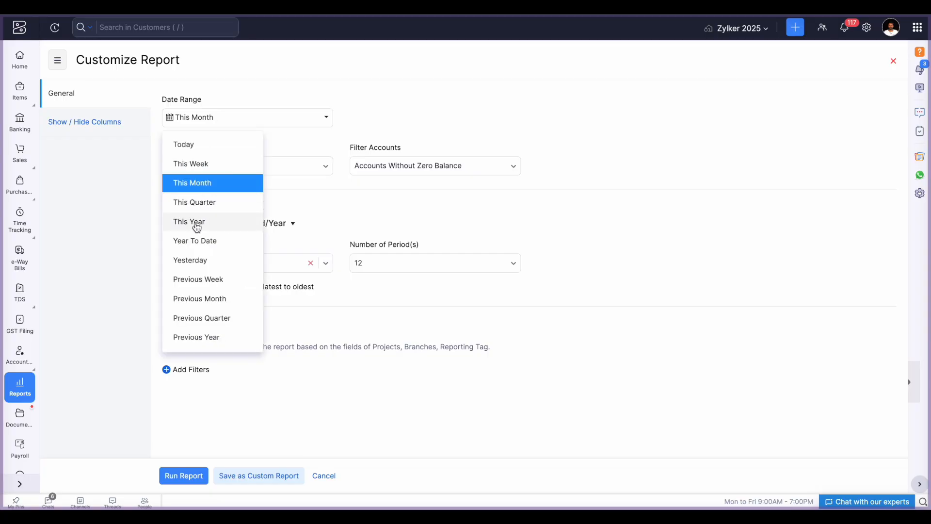
{"action": "left_click", "coordinate": [196, 223]}
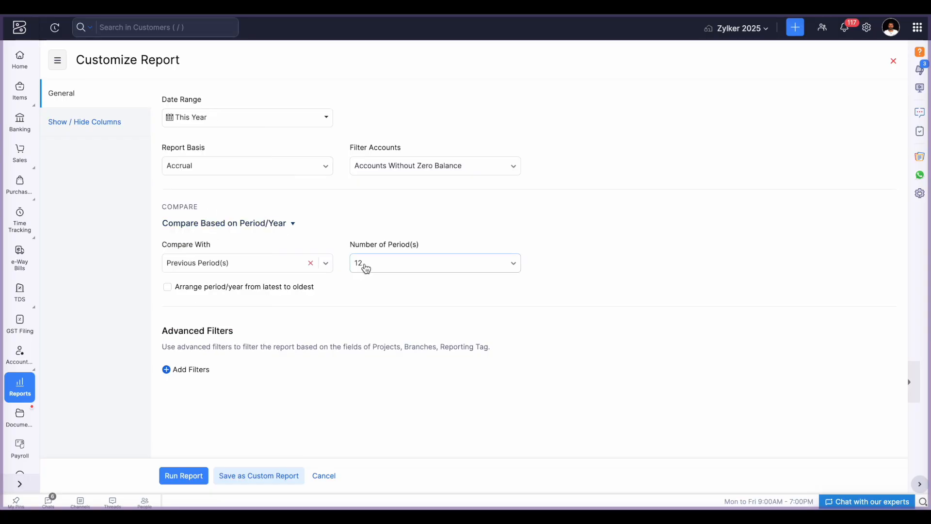
{"action": "left_click", "coordinate": [383, 270]}
{"action": "scroll", "coordinate": [376, 330], "scroll_direction": "up", "scroll_amount": 3}
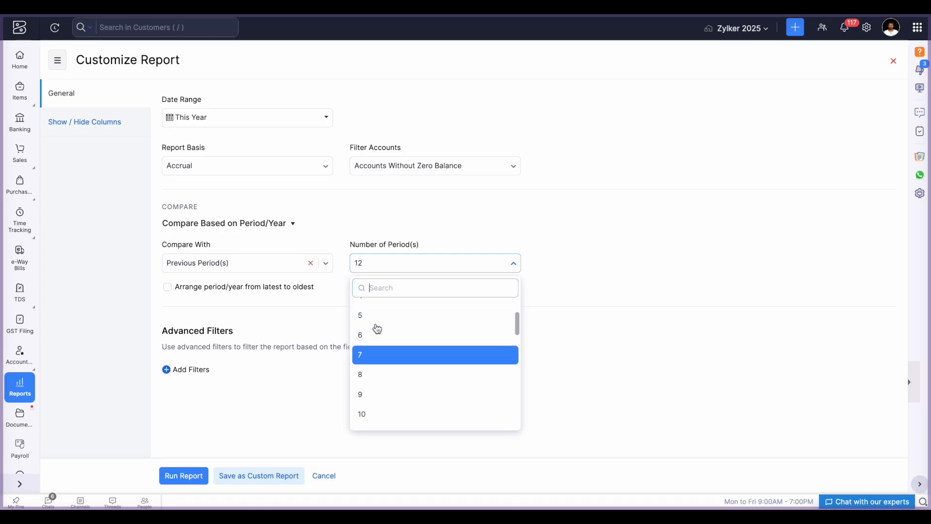
{"action": "scroll", "coordinate": [377, 320], "scroll_direction": "up", "scroll_amount": 1}
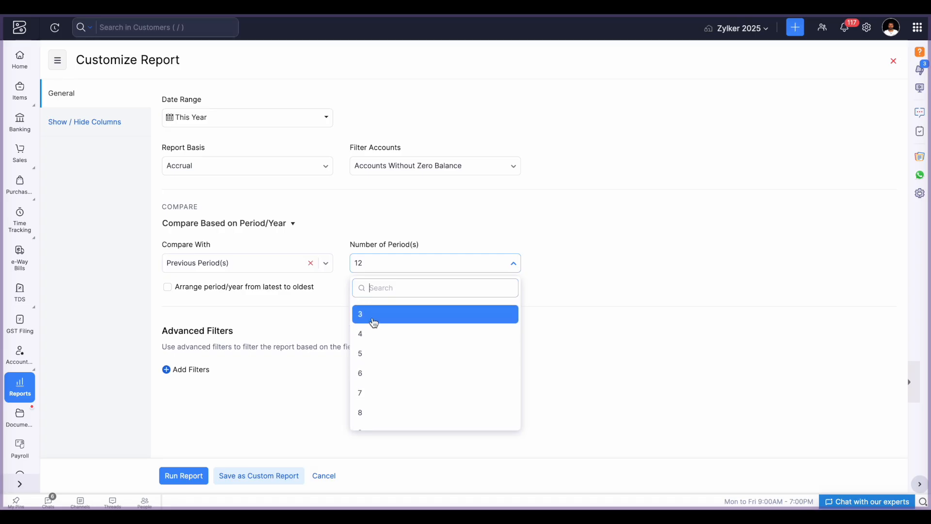
{"action": "left_click", "coordinate": [376, 320]}
{"action": "left_click_drag", "start_coordinate": [347, 244], "coordinate": [422, 244]}
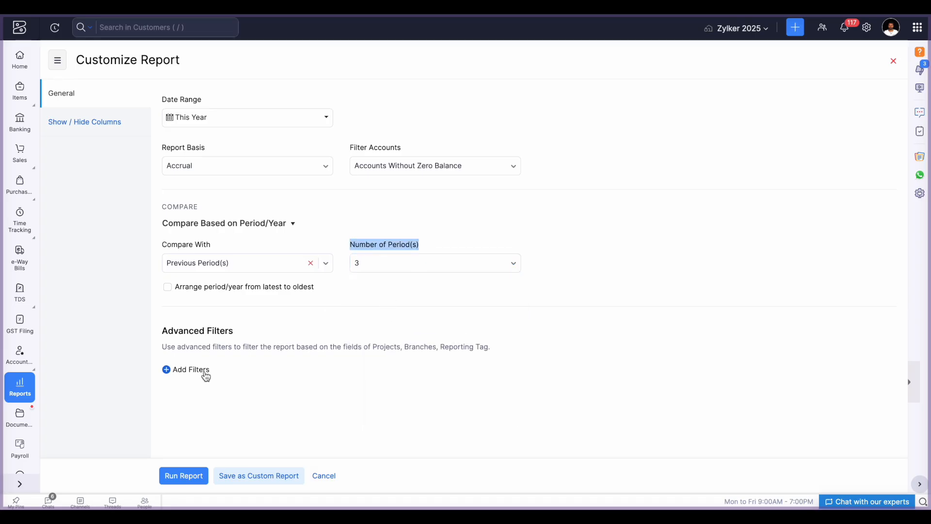
{"action": "left_click", "coordinate": [188, 476]}
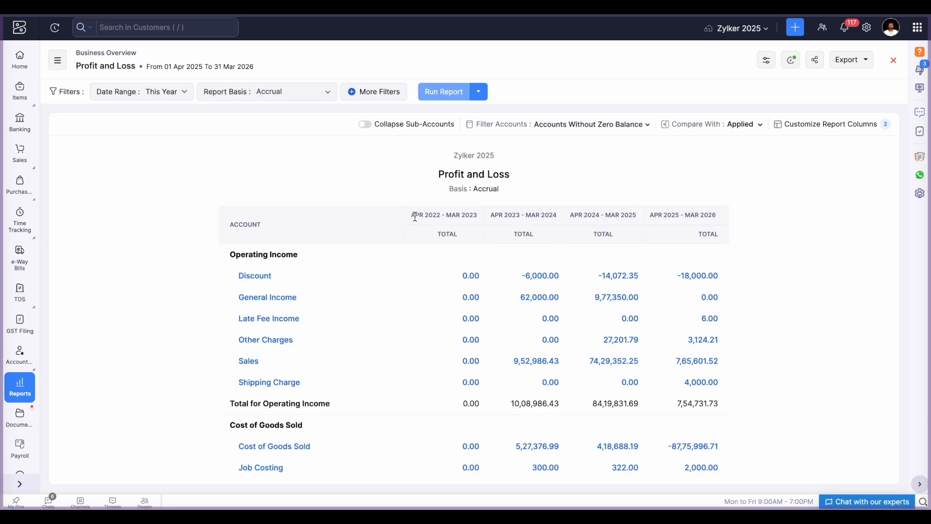
Examine the year-by-year columns of the Profit and Loss report and compare the Net Profit/Loss row across the years
{"action": "left_click_drag", "start_coordinate": [412, 216], "coordinate": [444, 214]}
{"action": "left_click", "coordinate": [454, 215]}
{"action": "left_click_drag", "start_coordinate": [411, 216], "coordinate": [466, 214]}
{"action": "left_click", "coordinate": [500, 216]}
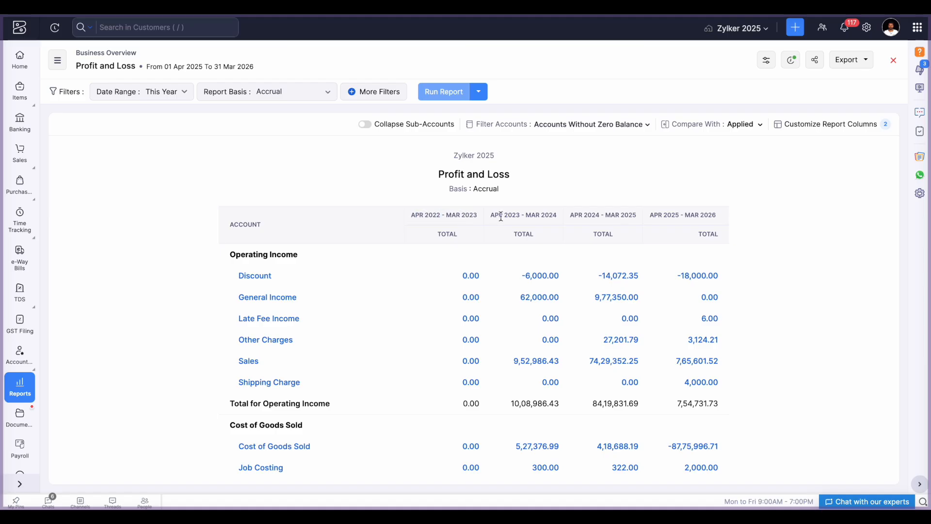
{"action": "left_click_drag", "start_coordinate": [533, 215], "coordinate": [595, 214]}
{"action": "left_click", "coordinate": [579, 214]}
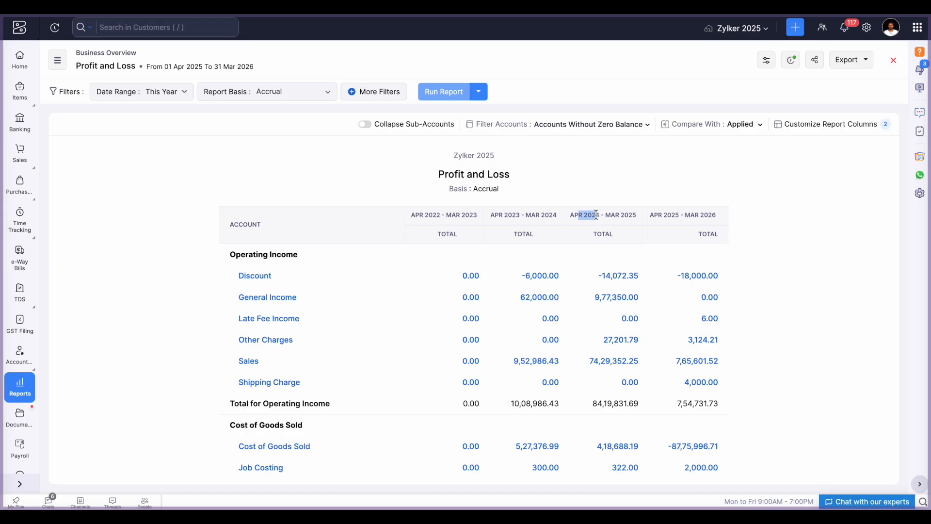
{"action": "left_click", "coordinate": [596, 215]}
{"action": "left_click_drag", "start_coordinate": [667, 215], "coordinate": [690, 214]}
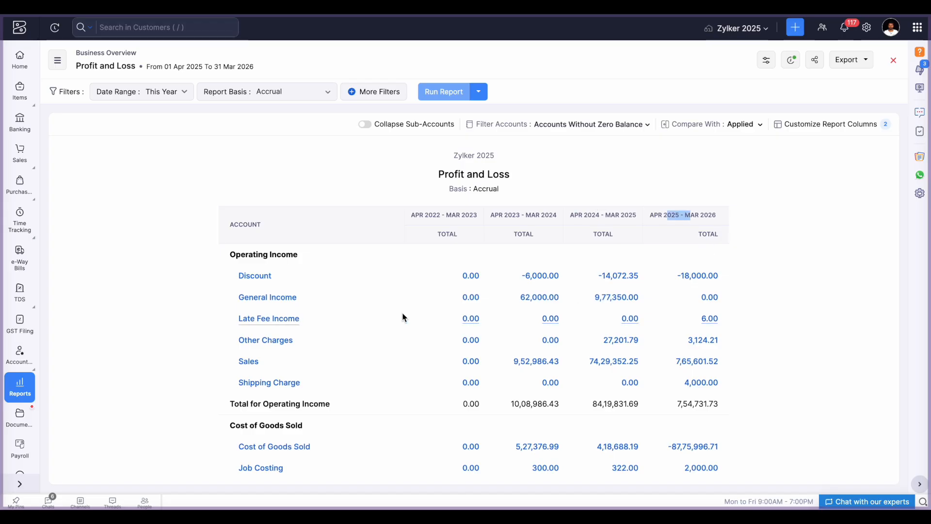
{"action": "scroll", "coordinate": [403, 317], "scroll_direction": "down", "scroll_amount": 15}
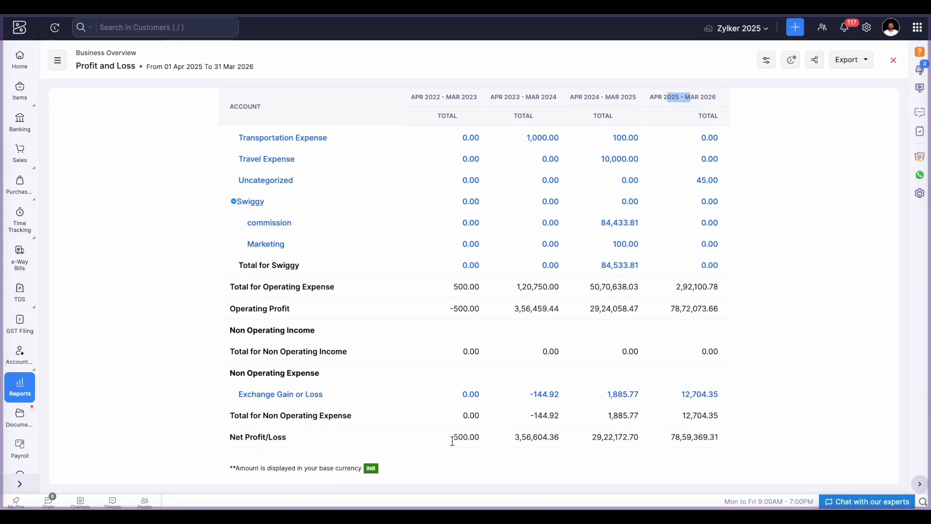
{"action": "left_click_drag", "start_coordinate": [452, 441], "coordinate": [557, 437]}
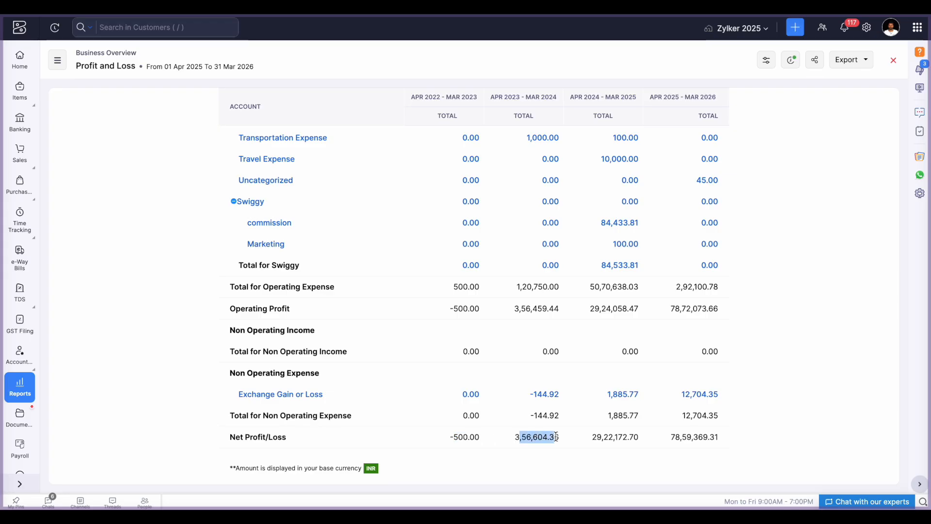
{"action": "left_click", "coordinate": [602, 437]}
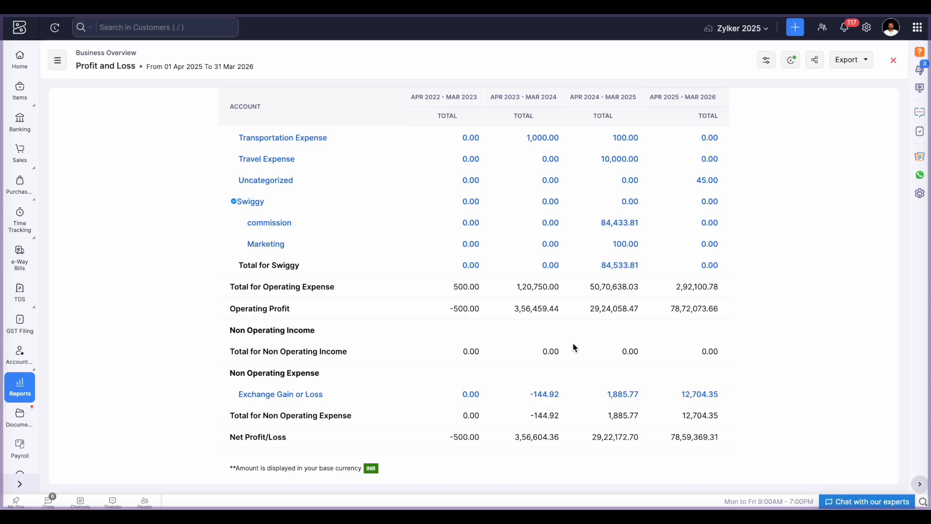
{"action": "scroll", "coordinate": [573, 347], "scroll_direction": "up", "scroll_amount": 15}
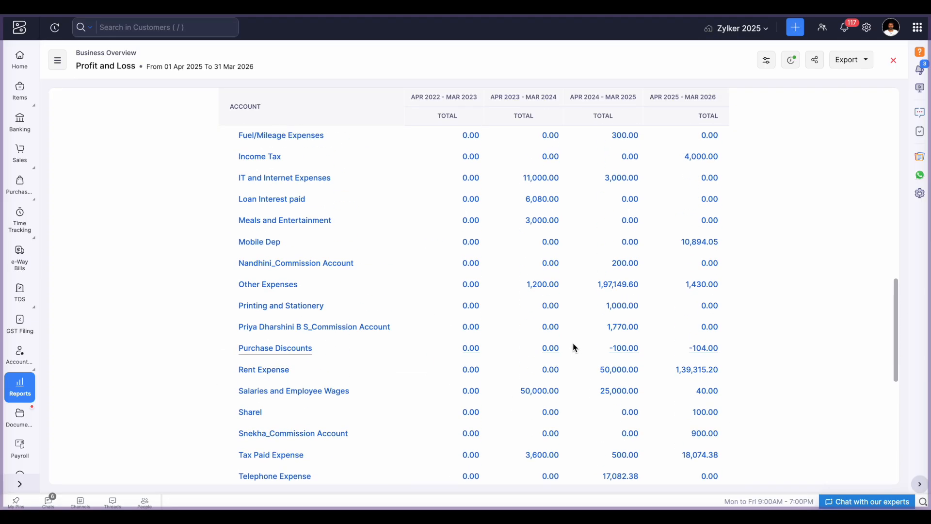
Base the Profit and Loss comparison on reporting tags, include all Department and Spanish options only, and run the report
{"action": "left_click", "coordinate": [766, 60]}
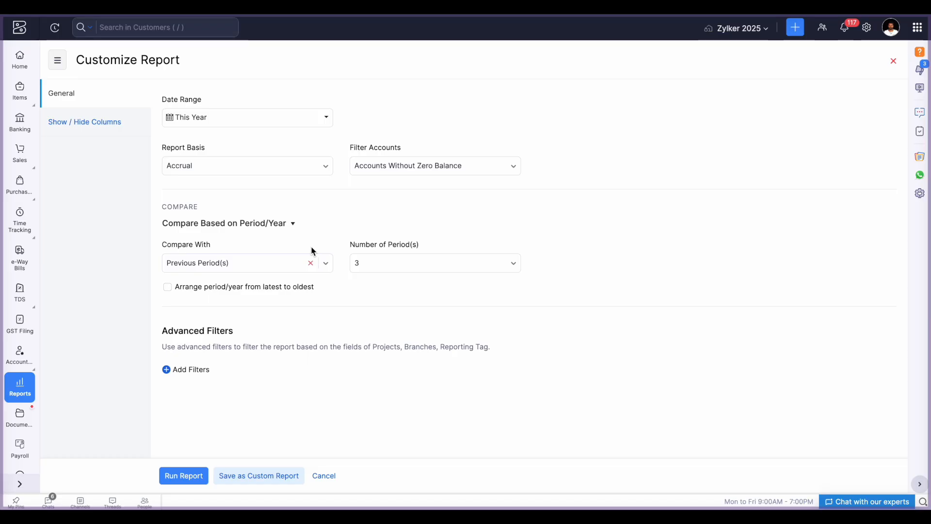
{"action": "left_click", "coordinate": [270, 224]}
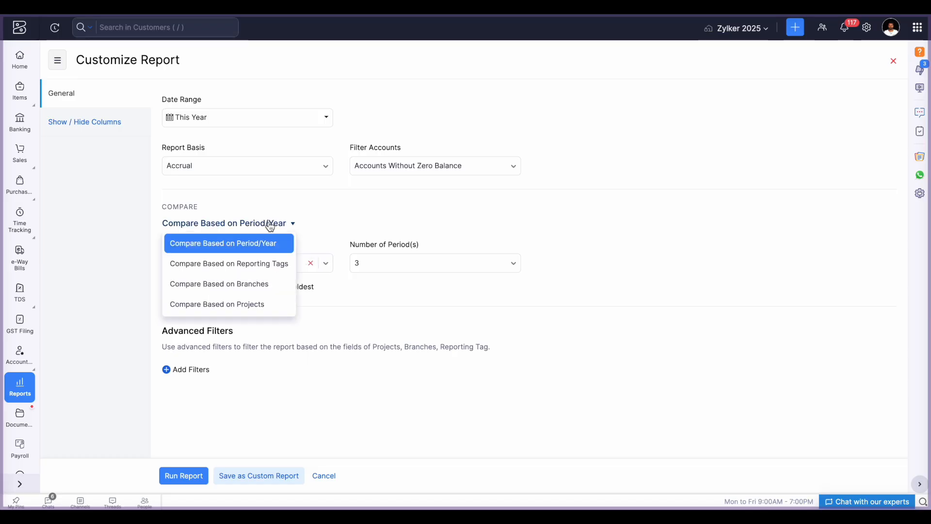
{"action": "left_click", "coordinate": [260, 264]}
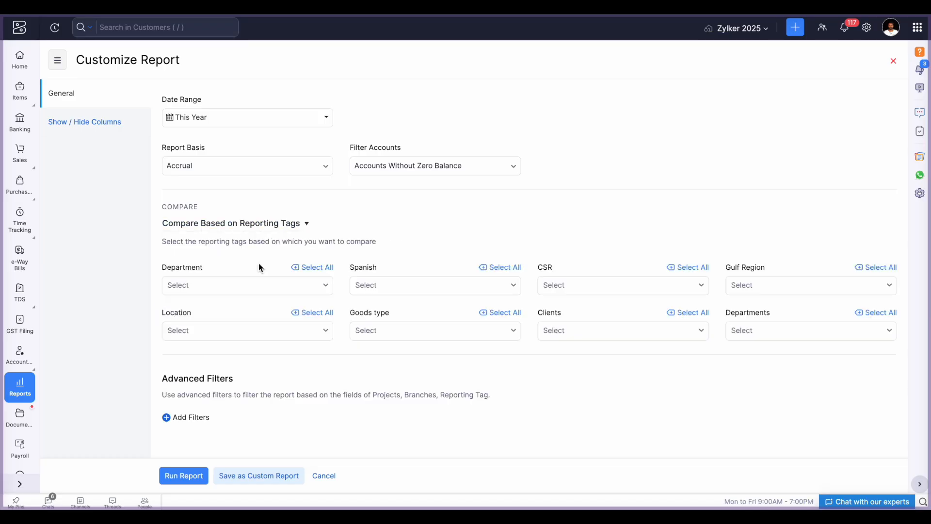
{"action": "left_click", "coordinate": [316, 270]}
{"action": "left_click", "coordinate": [499, 268]}
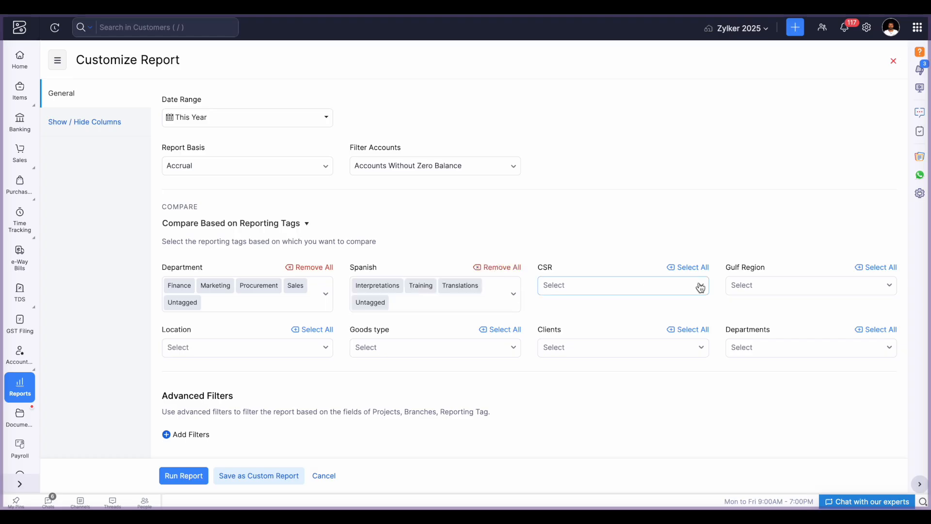
{"action": "left_click", "coordinate": [689, 267]}
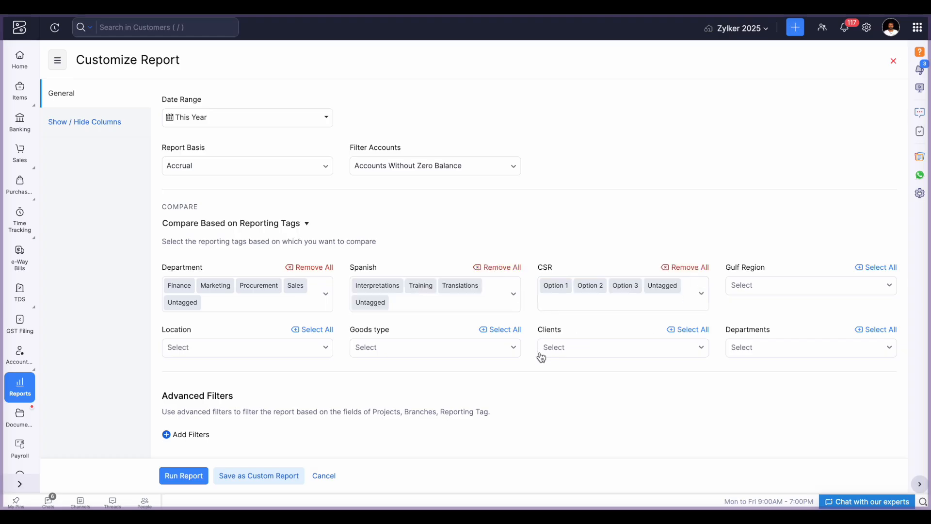
{"action": "left_click", "coordinate": [691, 268]}
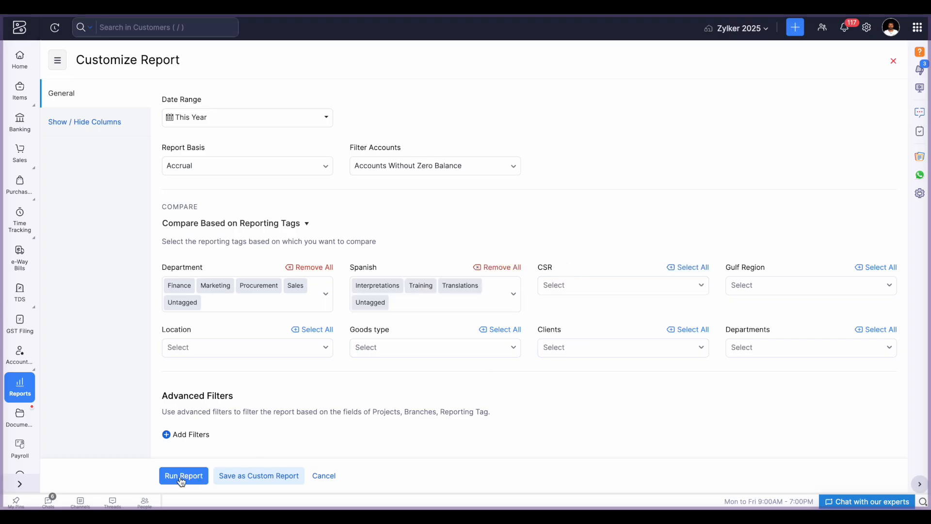
{"action": "left_click", "coordinate": [262, 305]}
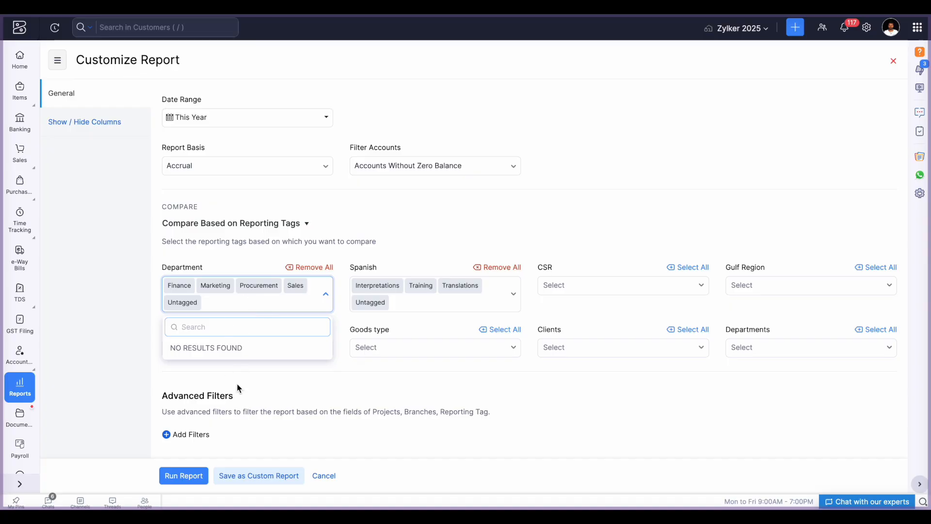
{"action": "left_click", "coordinate": [184, 476]}
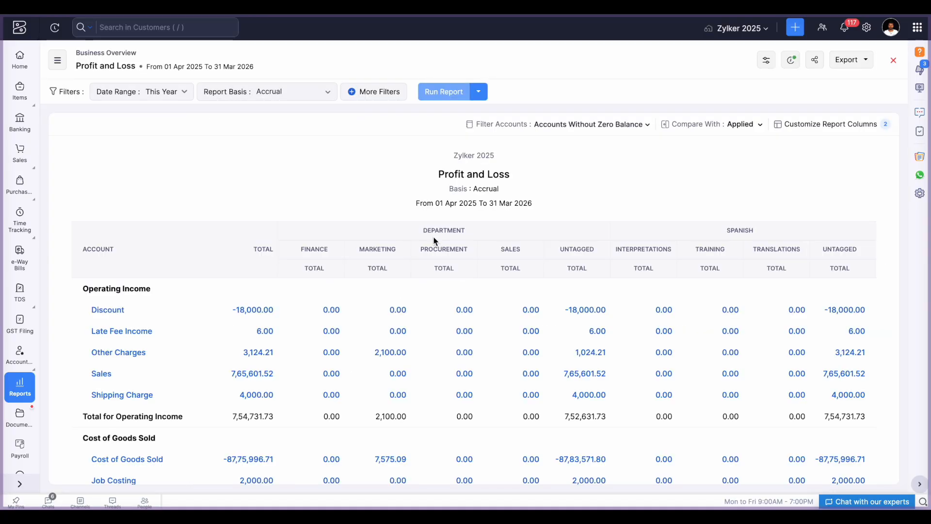
Review the Department and Spanish column groups in the Profit and Loss report
{"action": "left_click_drag", "start_coordinate": [422, 230], "coordinate": [473, 233]}
{"action": "left_click", "coordinate": [424, 237]}
{"action": "left_click_drag", "start_coordinate": [424, 232], "coordinate": [468, 237]}
{"action": "left_click", "coordinate": [470, 236]}
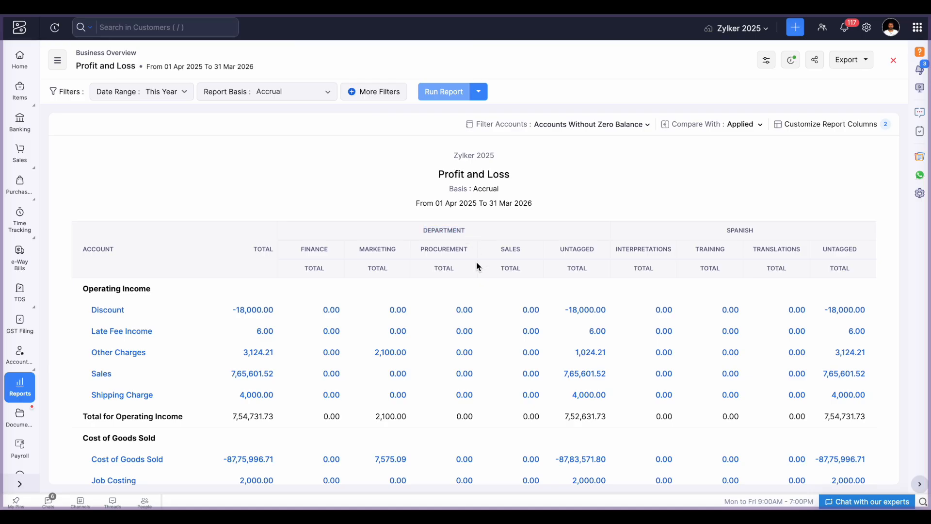
{"action": "scroll", "coordinate": [475, 324], "scroll_direction": "down", "scroll_amount": 1}
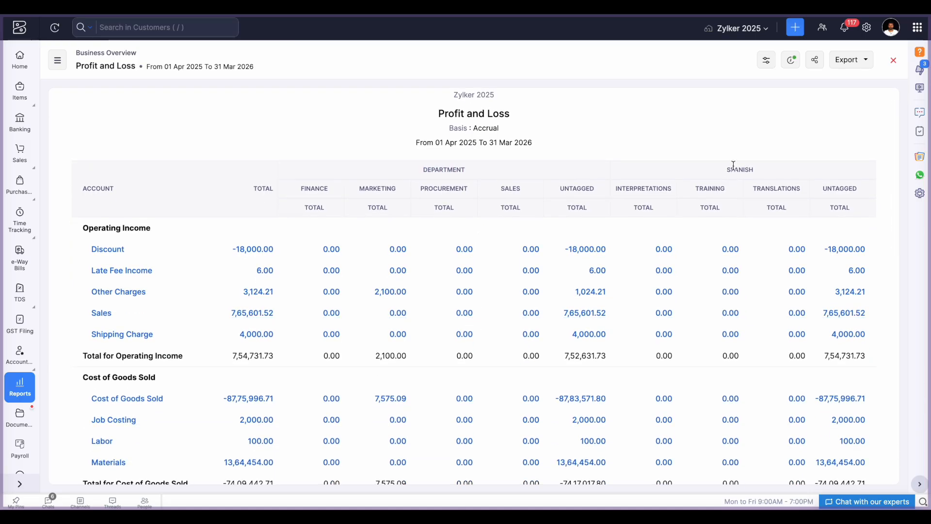
{"action": "left_click_drag", "start_coordinate": [728, 168], "coordinate": [793, 169]}
Examine the expense rows and the Net Profit/Loss row for the Department and Spanish tags
{"action": "scroll", "coordinate": [661, 359], "scroll_direction": "down", "scroll_amount": 4}
{"action": "scroll", "coordinate": [659, 363], "scroll_direction": "down", "scroll_amount": 8}
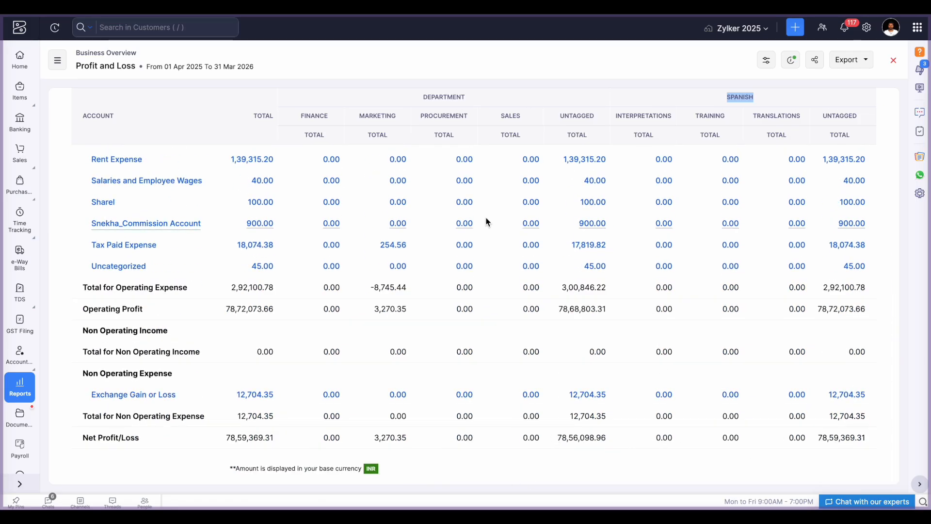
{"action": "left_click_drag", "start_coordinate": [423, 97], "coordinate": [467, 100]}
{"action": "scroll", "coordinate": [540, 415], "scroll_direction": "down", "scroll_amount": 1}
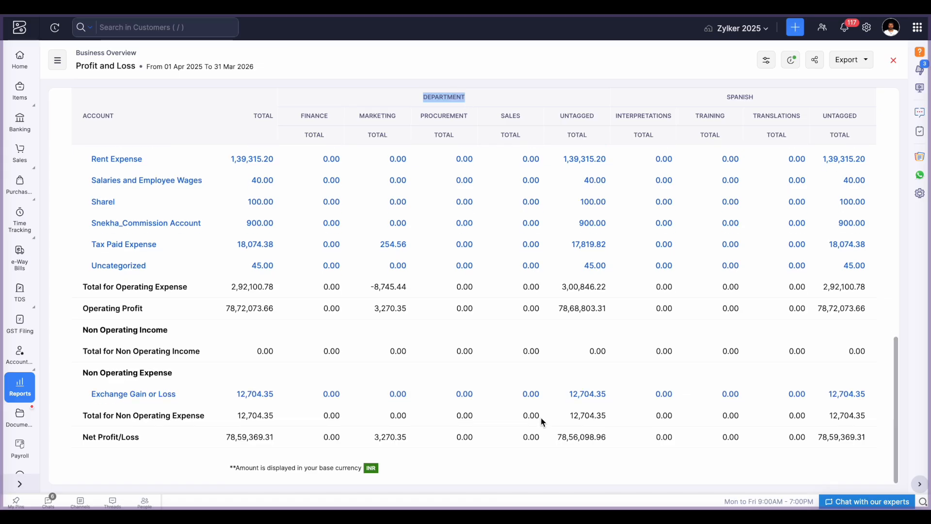
{"action": "left_click_drag", "start_coordinate": [557, 437], "coordinate": [617, 442]}
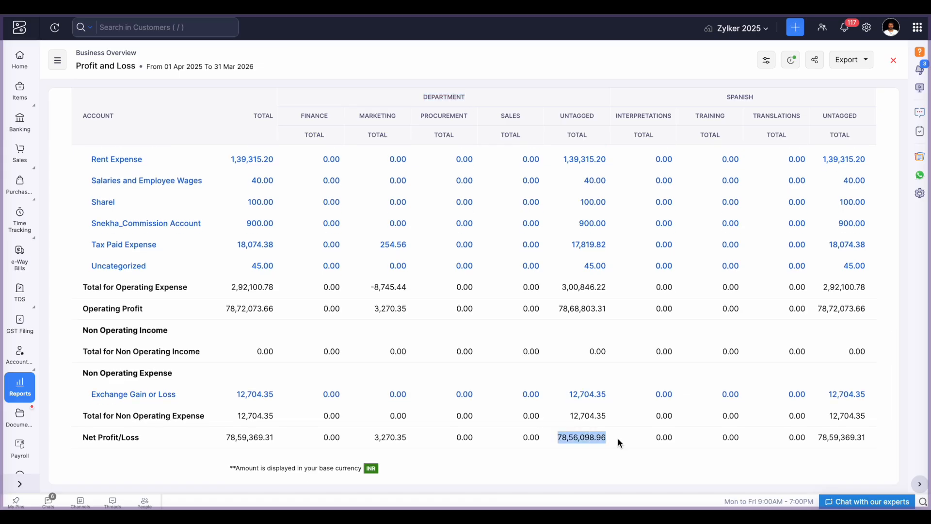
{"action": "left_click", "coordinate": [727, 97]}
{"action": "left_click_drag", "start_coordinate": [819, 438], "coordinate": [869, 433]}
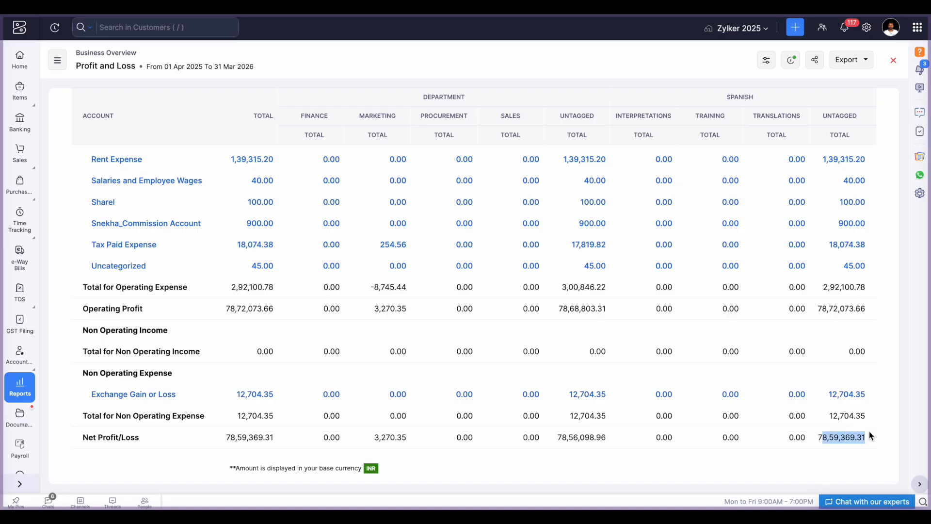
{"action": "scroll", "coordinate": [637, 219], "scroll_direction": "up", "scroll_amount": 5}
{"action": "scroll", "coordinate": [635, 217], "scroll_direction": "up", "scroll_amount": 10}
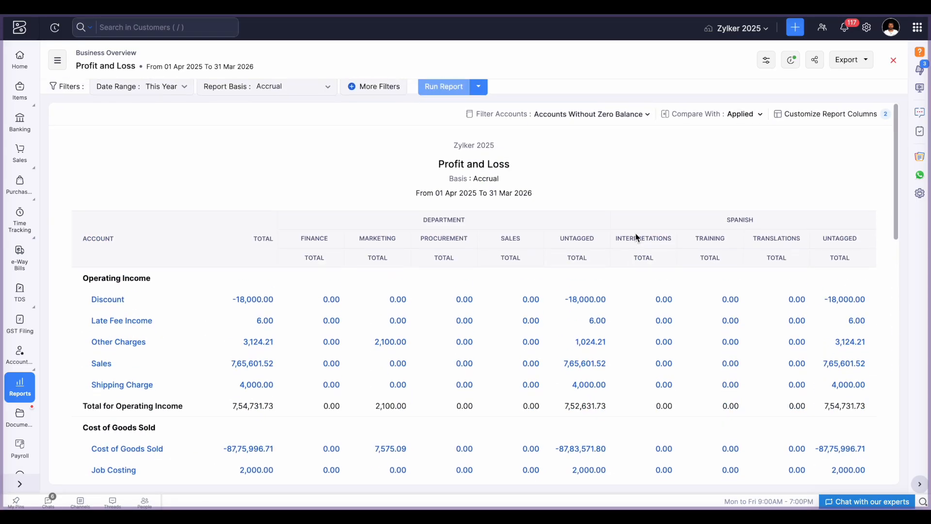
Check the comparison settings in the Profit and Loss customization and cancel without changing them
{"action": "left_click", "coordinate": [766, 61]}
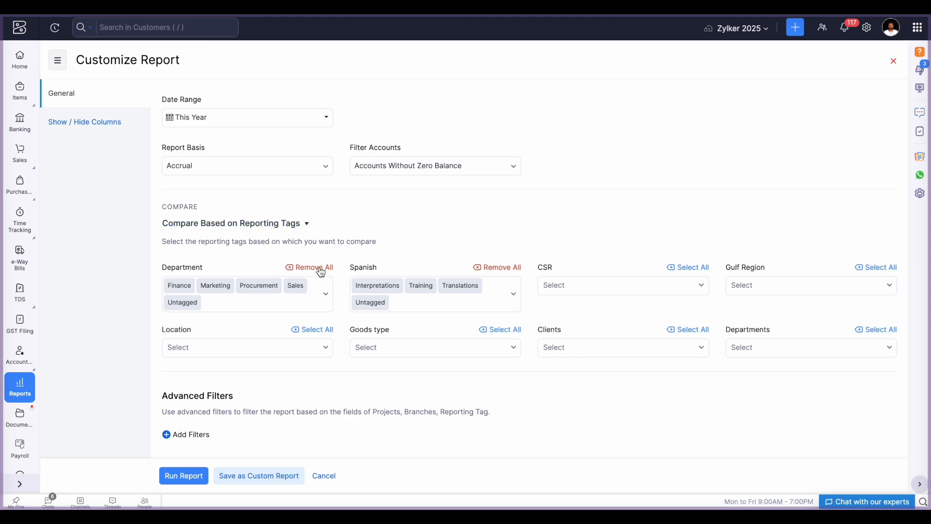
{"action": "left_click", "coordinate": [271, 226]}
{"action": "left_click", "coordinate": [322, 476]}
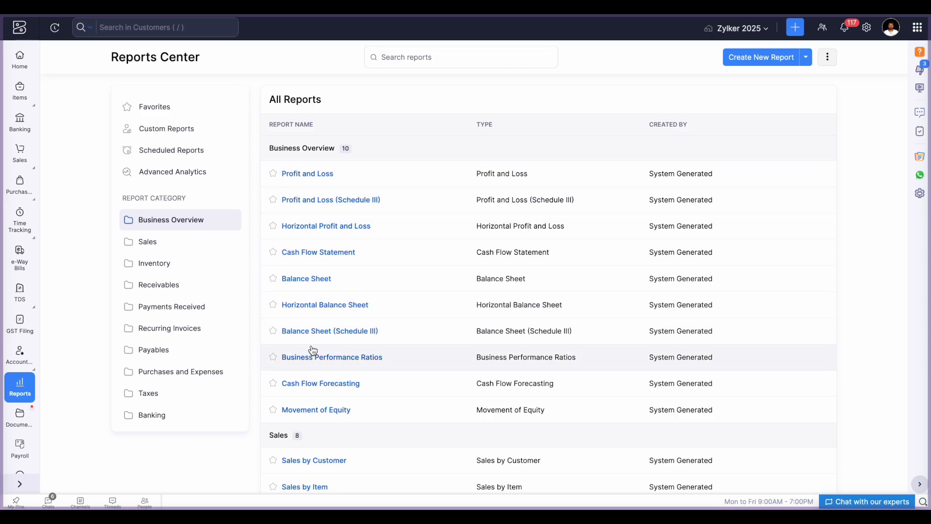
Open the Balance Sheet report and inspect its sharing permissions and user list, closing the sharing dialog without sharing
{"action": "left_click", "coordinate": [305, 280]}
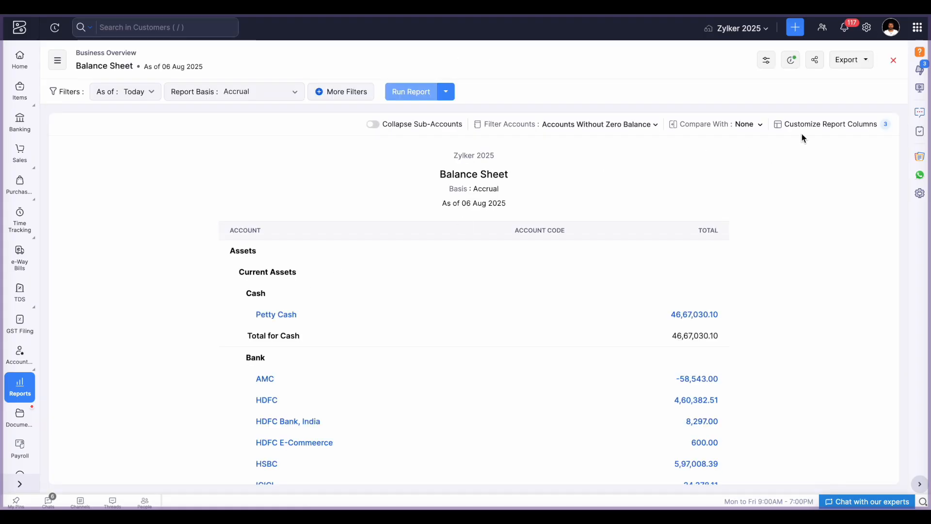
{"action": "left_click", "coordinate": [816, 62]}
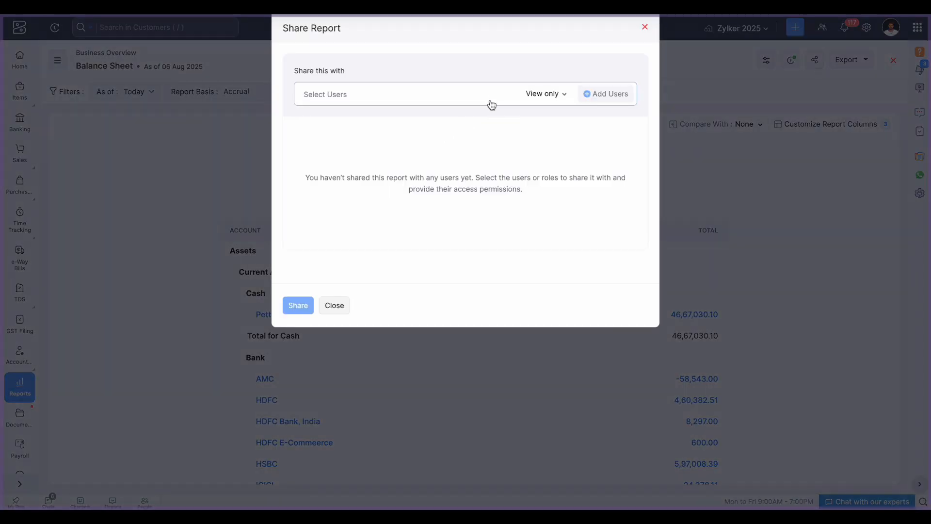
{"action": "left_click", "coordinate": [541, 97]}
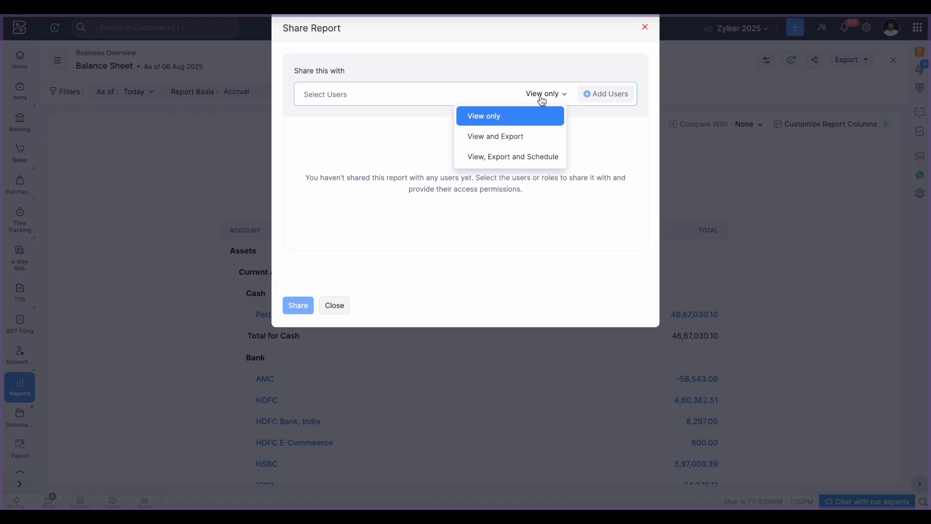
{"action": "left_click", "coordinate": [441, 99]}
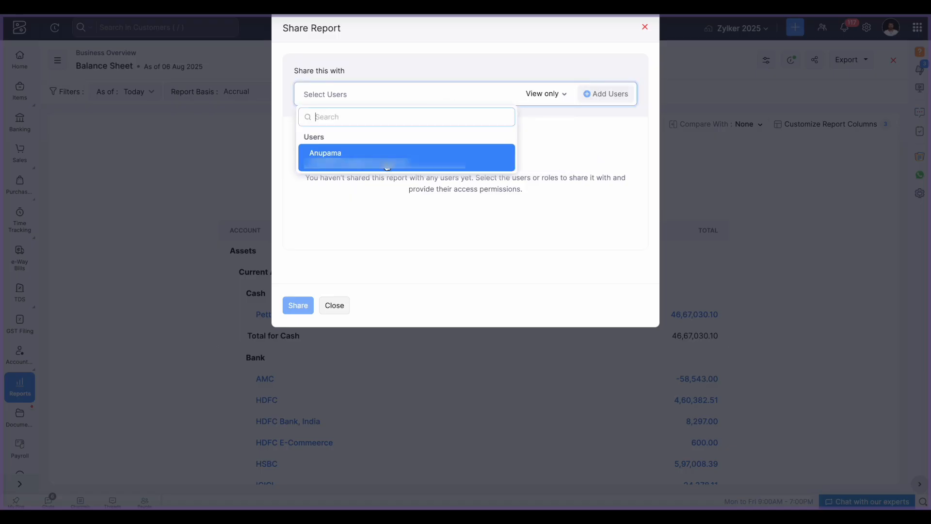
{"action": "left_click", "coordinate": [646, 29]}
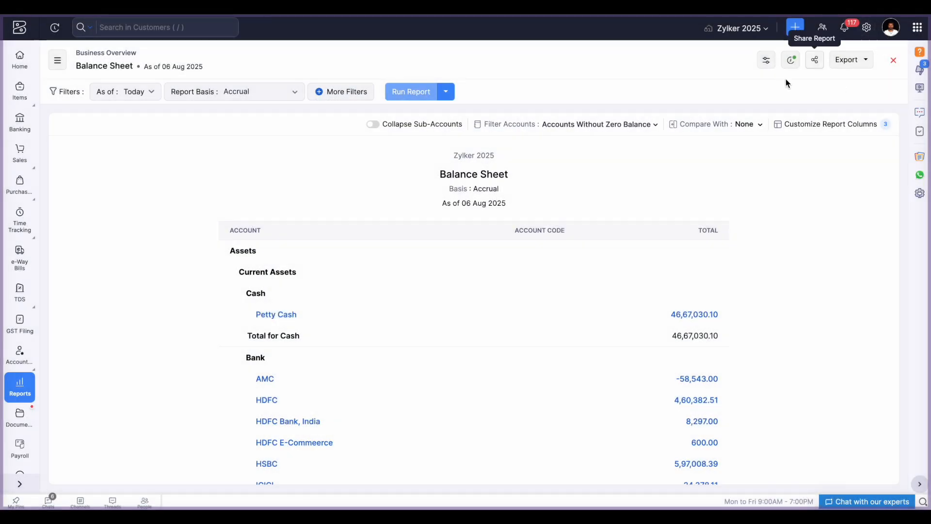
Add a user with View only access to the Balance Sheet sharing details, toggle Skip Module Access on and off, and close without sharing
{"action": "left_click", "coordinate": [814, 60]}
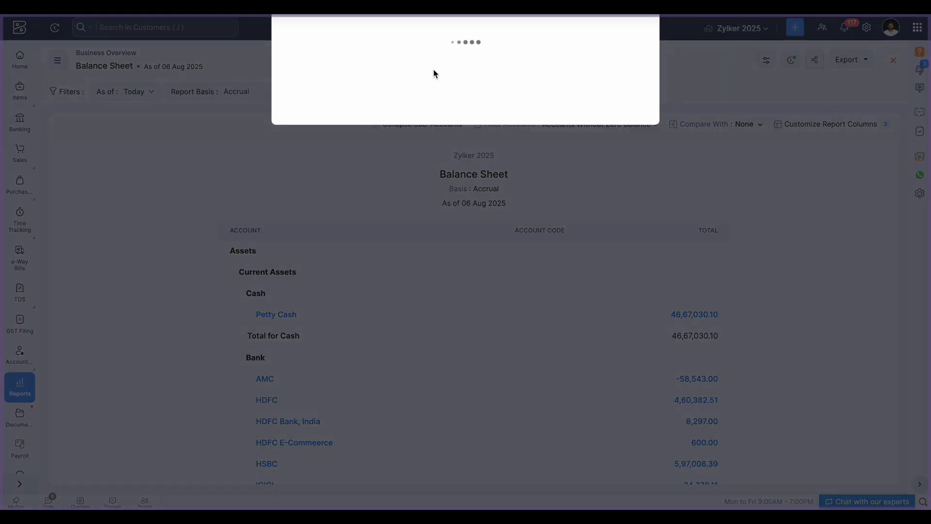
{"action": "left_click", "coordinate": [372, 99]}
{"action": "left_click", "coordinate": [354, 165]}
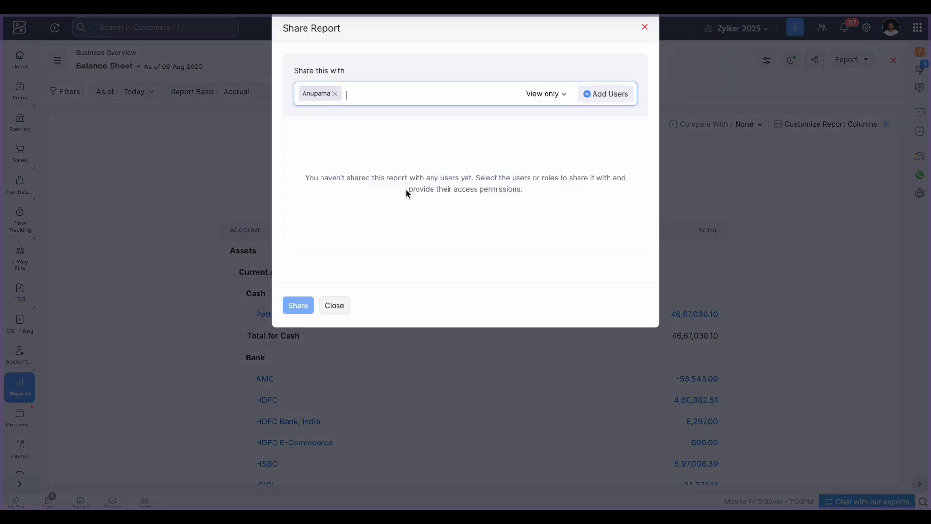
{"action": "left_click", "coordinate": [597, 95]}
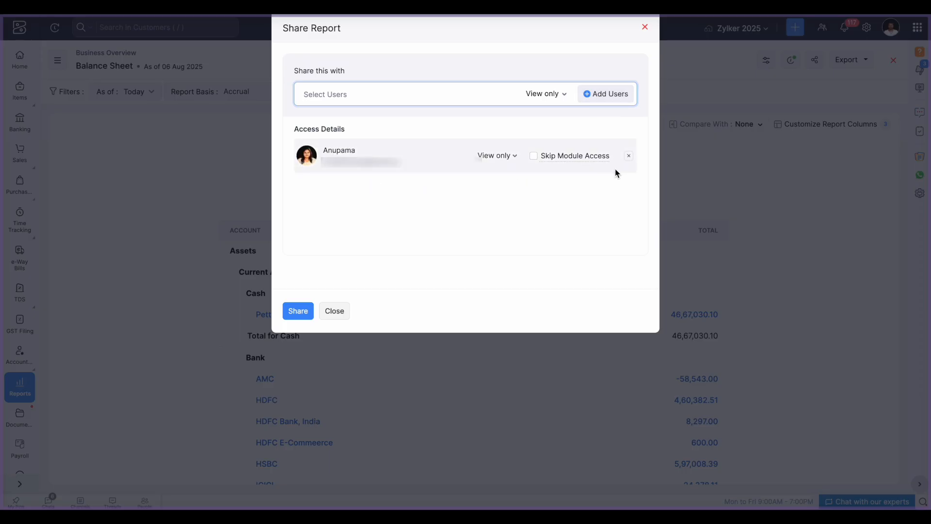
{"action": "left_click", "coordinate": [535, 157]}
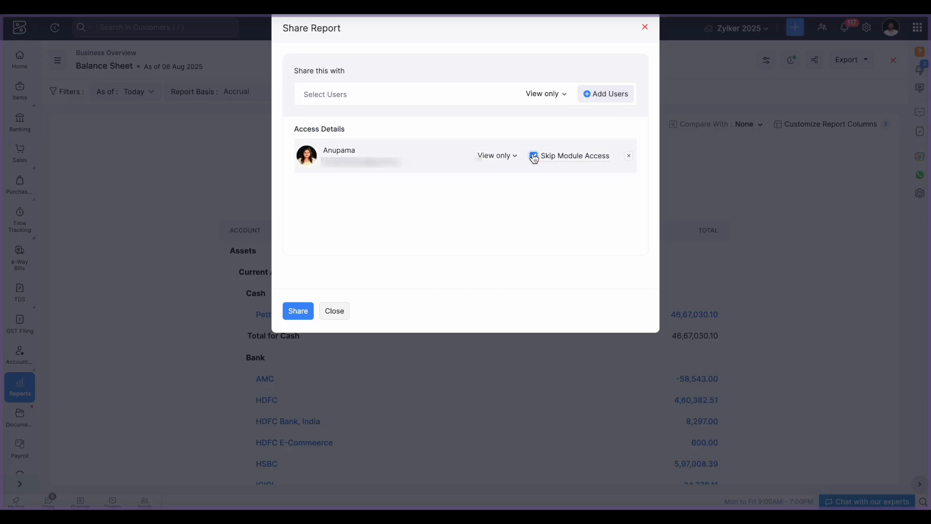
{"action": "left_click", "coordinate": [534, 157]}
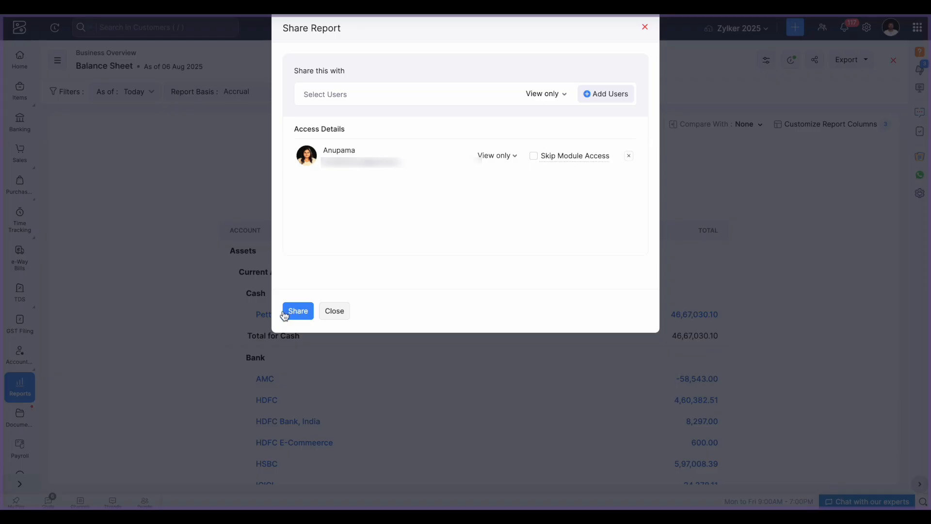
{"action": "left_click", "coordinate": [334, 312]}
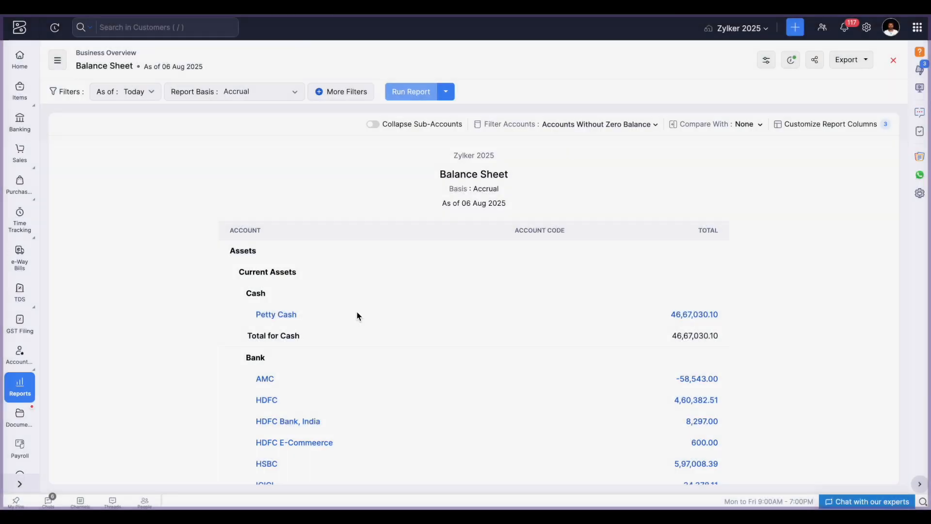
Open the Balance Sheet's scheduling dialog, close it without saving, and return to the Reports Center
{"action": "left_click", "coordinate": [794, 69]}
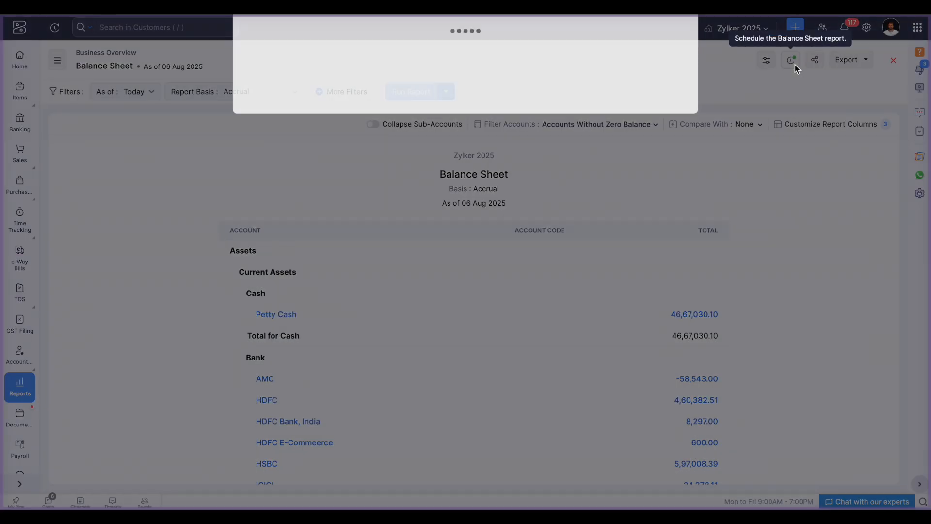
{"action": "left_click", "coordinate": [680, 26]}
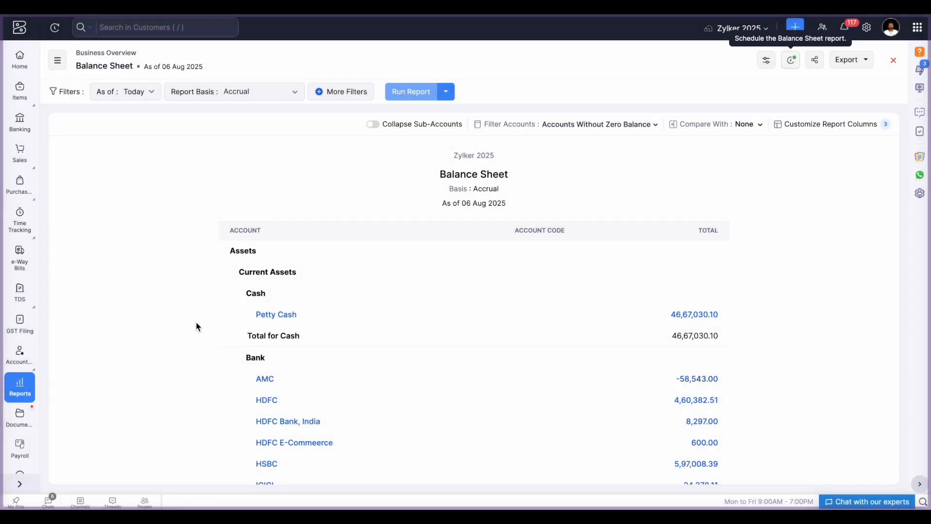
{"action": "left_click", "coordinate": [19, 387]}
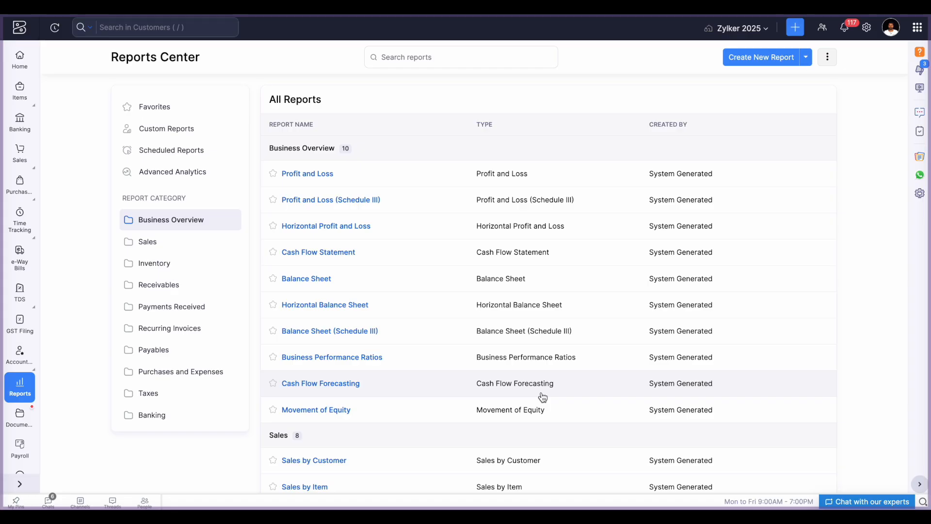
Find the Accountant category in the Reports Center and open the Trial Balance report
{"action": "scroll", "coordinate": [468, 385], "scroll_direction": "down", "scroll_amount": 1}
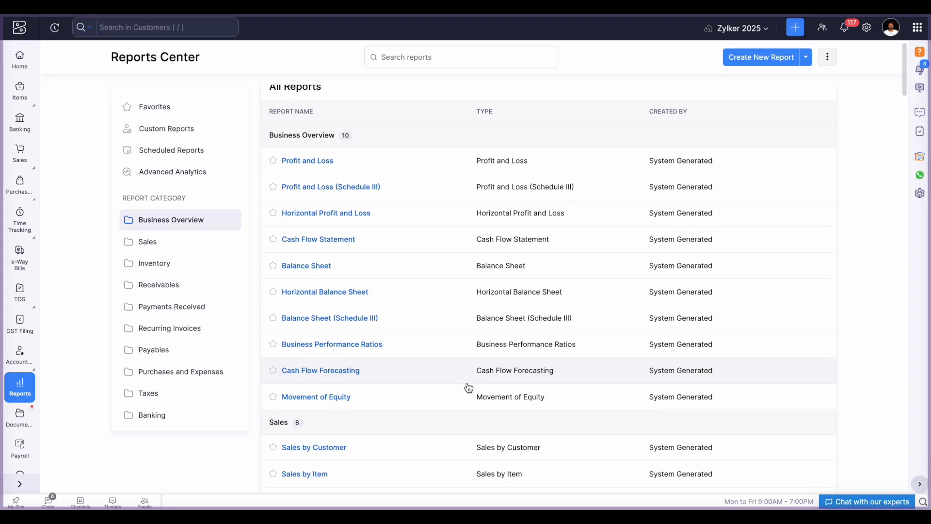
{"action": "scroll", "coordinate": [468, 386], "scroll_direction": "down", "scroll_amount": 7}
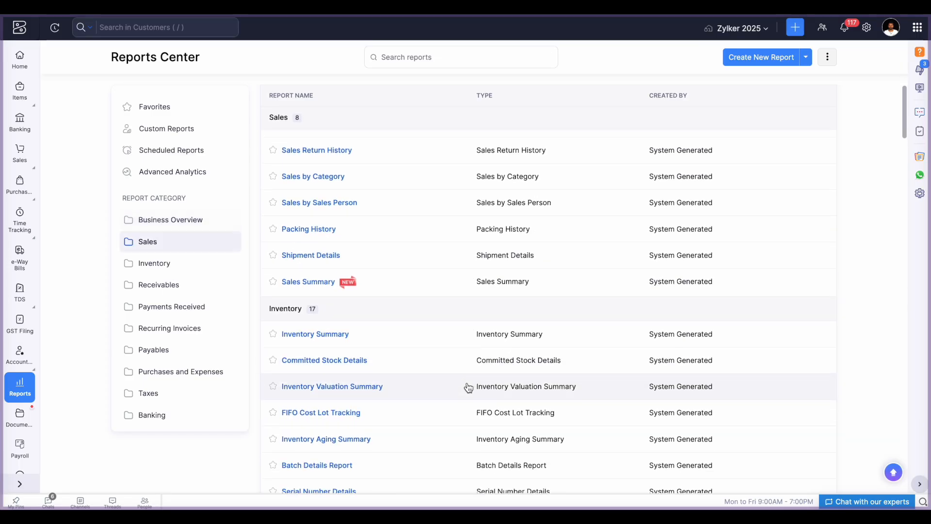
{"action": "scroll", "coordinate": [468, 387], "scroll_direction": "down", "scroll_amount": 8}
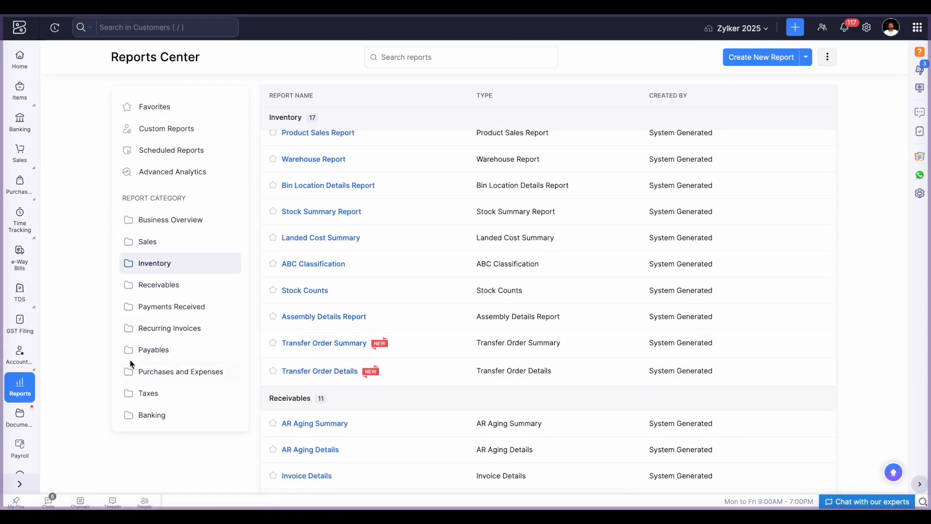
{"action": "scroll", "coordinate": [145, 357], "scroll_direction": "down", "scroll_amount": 1}
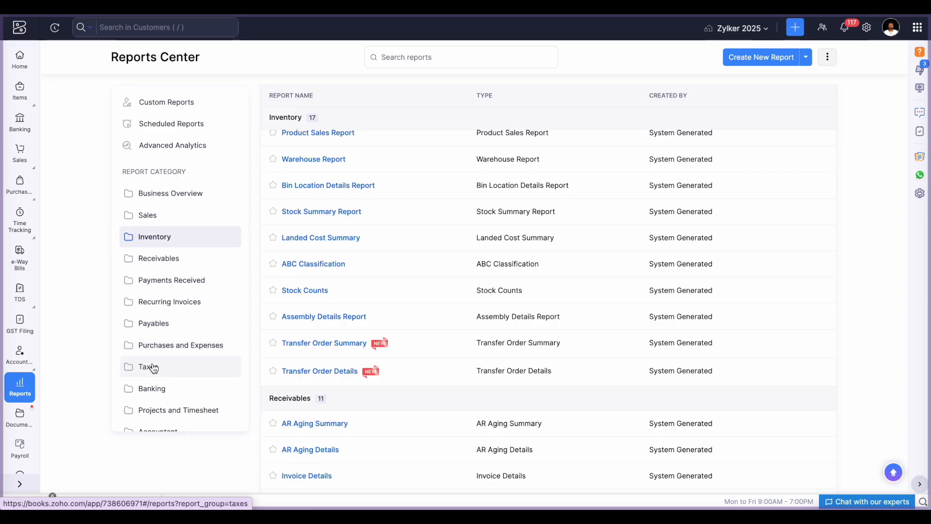
{"action": "scroll", "coordinate": [162, 373], "scroll_direction": "down", "scroll_amount": 1}
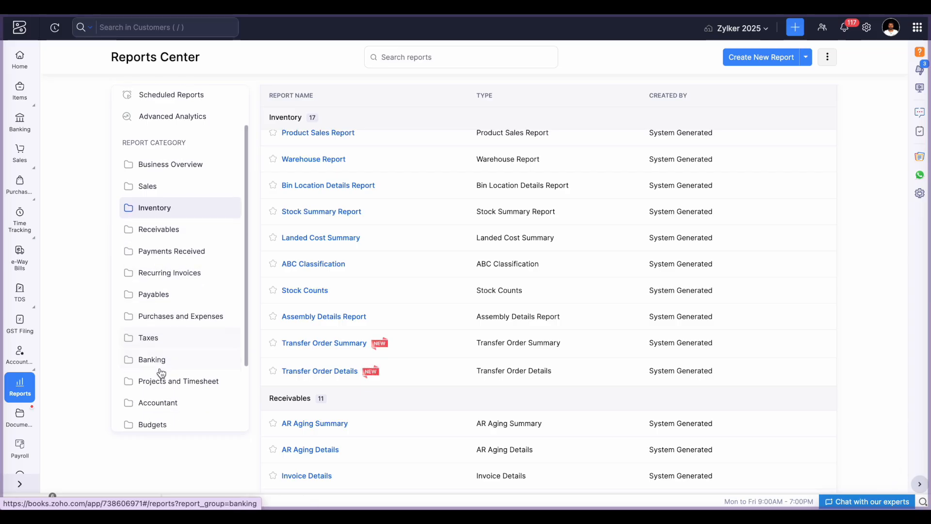
{"action": "left_click", "coordinate": [162, 403]}
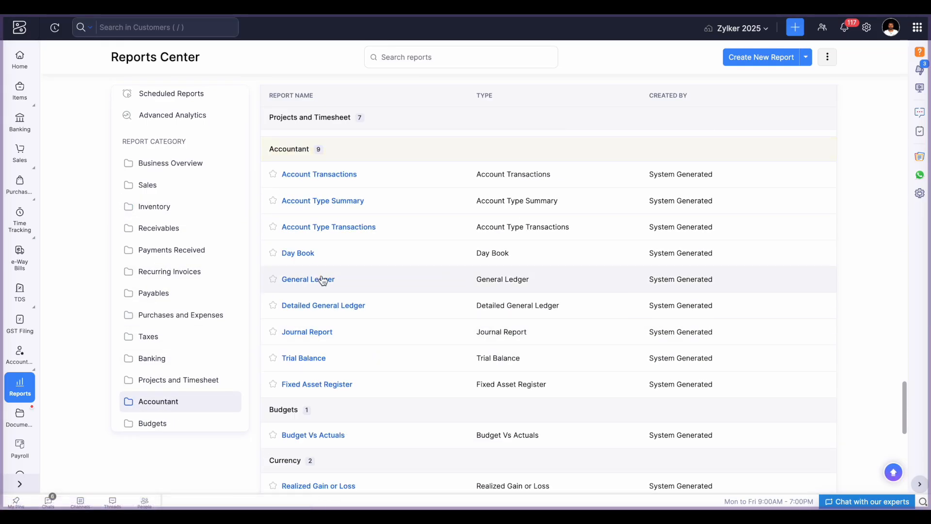
{"action": "left_click", "coordinate": [308, 359]}
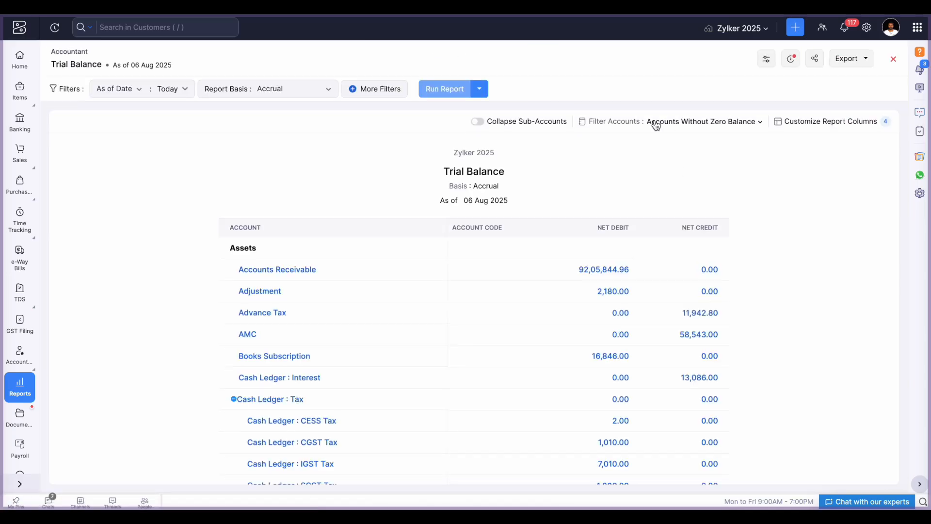
Open the scheduling settings for the Trial Balance report and inspect the frequency options and start date calendar
{"action": "left_click", "coordinate": [790, 62]}
{"action": "left_click_drag", "start_coordinate": [246, 84], "coordinate": [278, 87]}
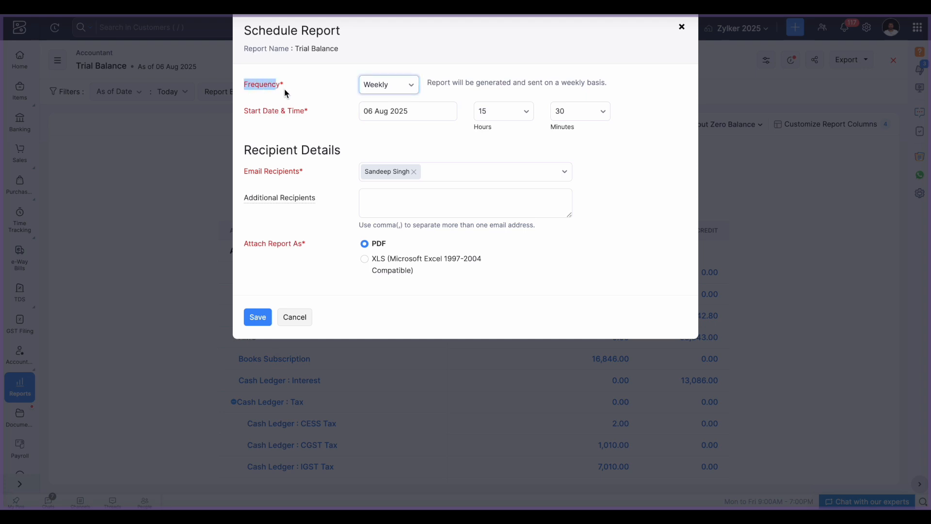
{"action": "left_click", "coordinate": [375, 86]}
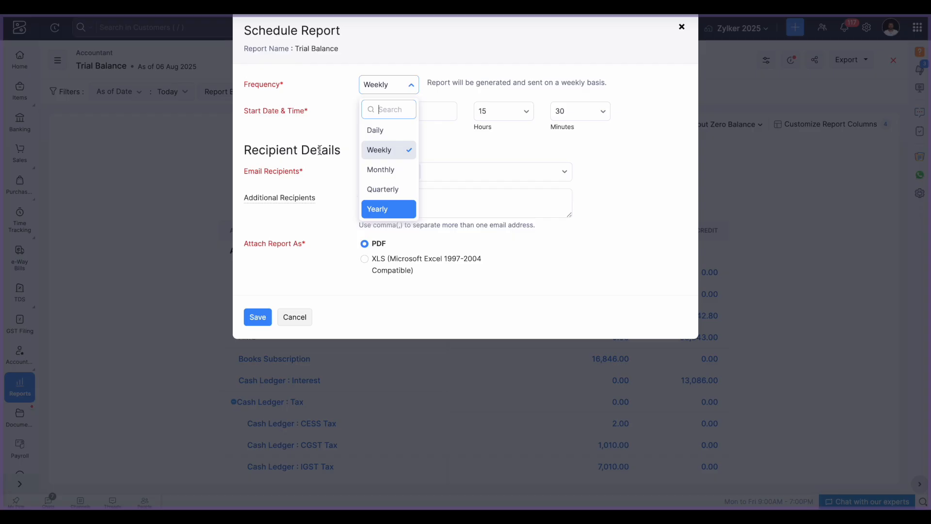
{"action": "left_click", "coordinate": [275, 115]}
{"action": "left_click", "coordinate": [272, 115]}
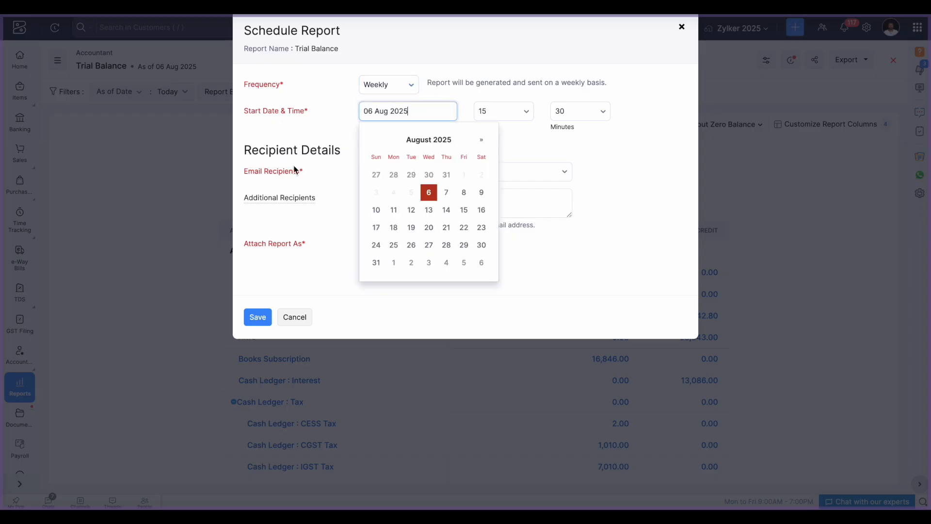
{"action": "left_click", "coordinate": [615, 164]}
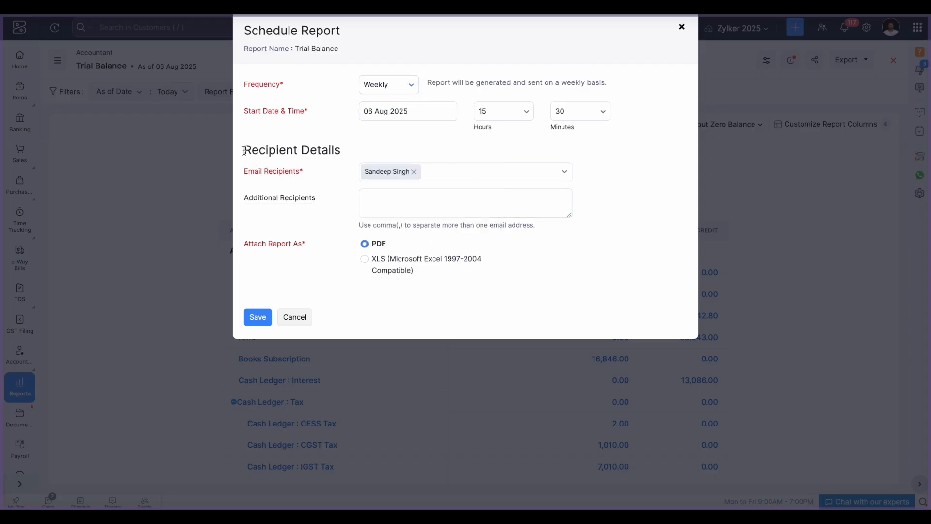
Review the Recipient Details section and browse the users available as email recipients
{"action": "left_click_drag", "start_coordinate": [244, 151], "coordinate": [332, 150]}
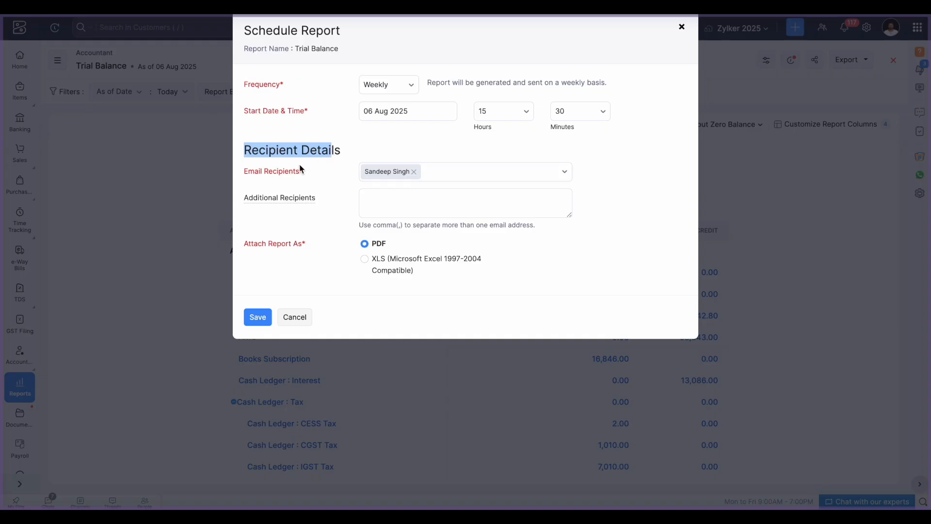
{"action": "left_click", "coordinate": [502, 174]}
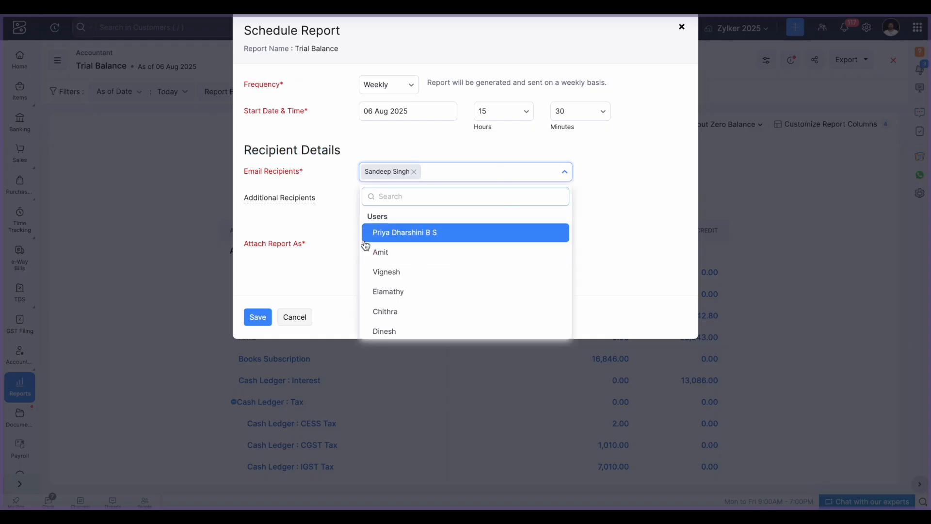
{"action": "scroll", "coordinate": [425, 287], "scroll_direction": "down", "scroll_amount": 2}
{"action": "scroll", "coordinate": [427, 286], "scroll_direction": "up", "scroll_amount": 2}
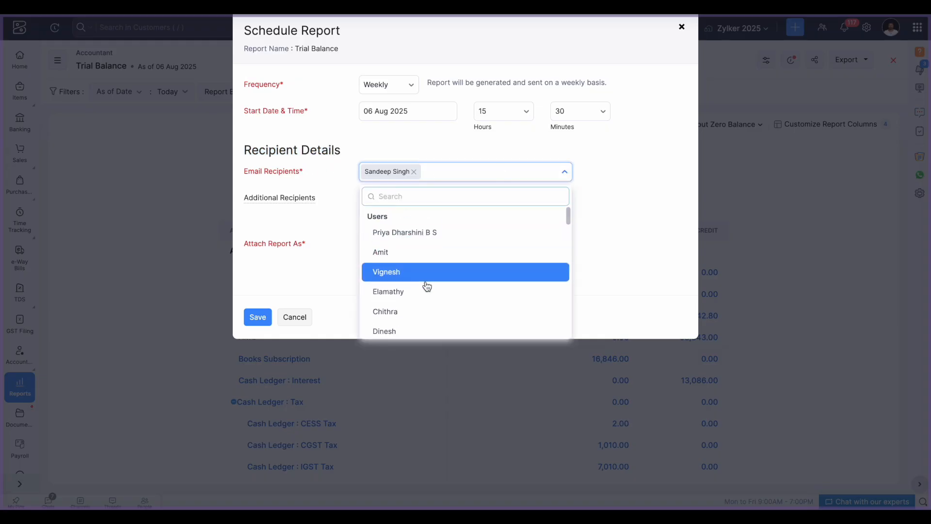
{"action": "scroll", "coordinate": [427, 286], "scroll_direction": "down", "scroll_amount": 3}
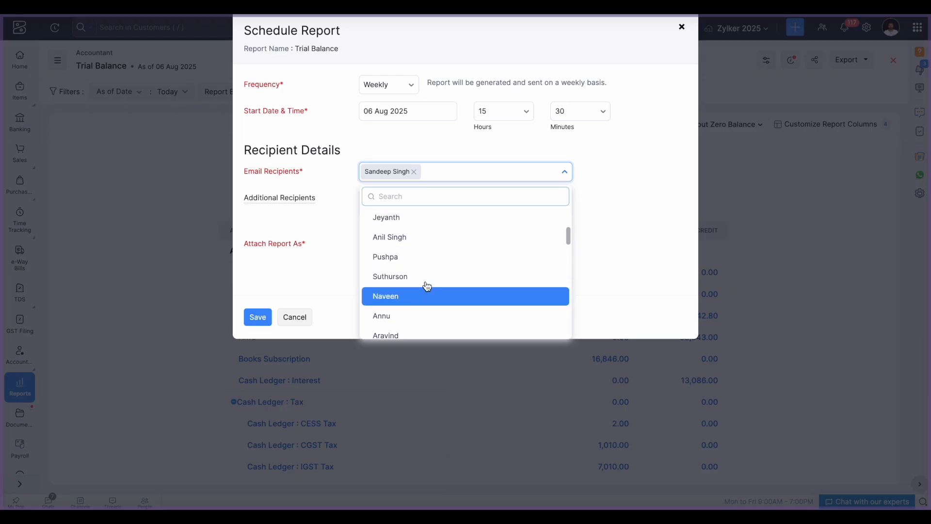
{"action": "scroll", "coordinate": [427, 286], "scroll_direction": "up", "scroll_amount": 3}
Read the Additional Recipients help text and enter an extra recipient's email address in that field
{"action": "mouse_move", "coordinate": [279, 202]}
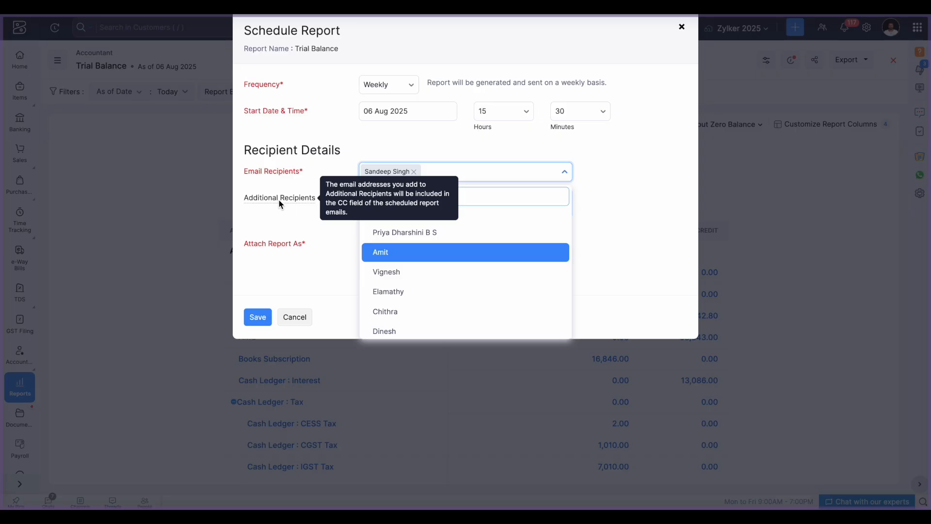
{"action": "left_click", "coordinate": [280, 201]}
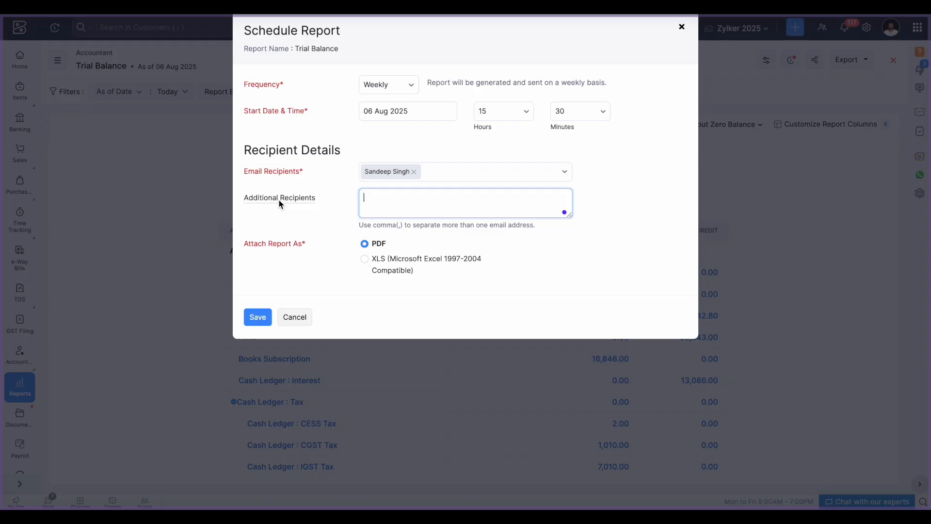
{"action": "left_click_drag", "start_coordinate": [240, 202], "coordinate": [309, 202]}
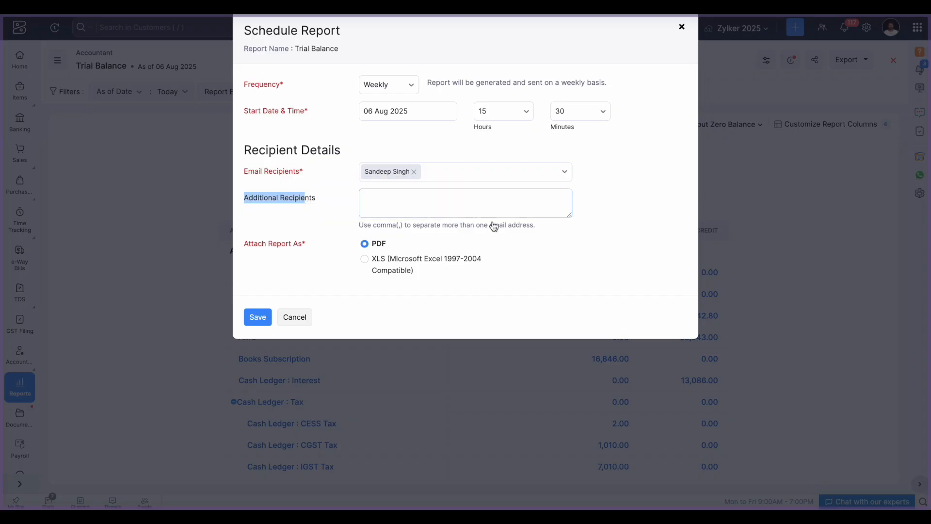
{"action": "left_click", "coordinate": [526, 215]}
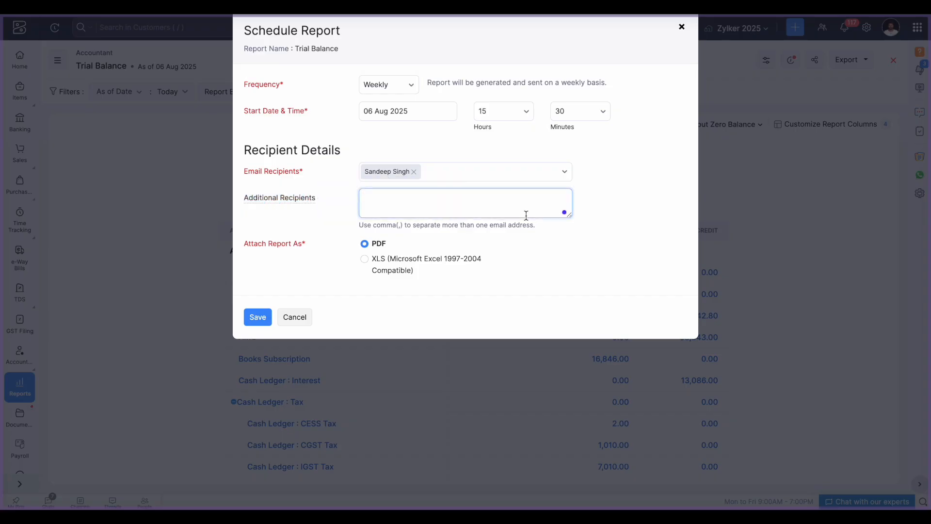
{"action": "type", "text": "ABC@gma"}
{"action": "key", "text": "BackSpace"}
{"action": "left_click", "coordinate": [546, 249]}
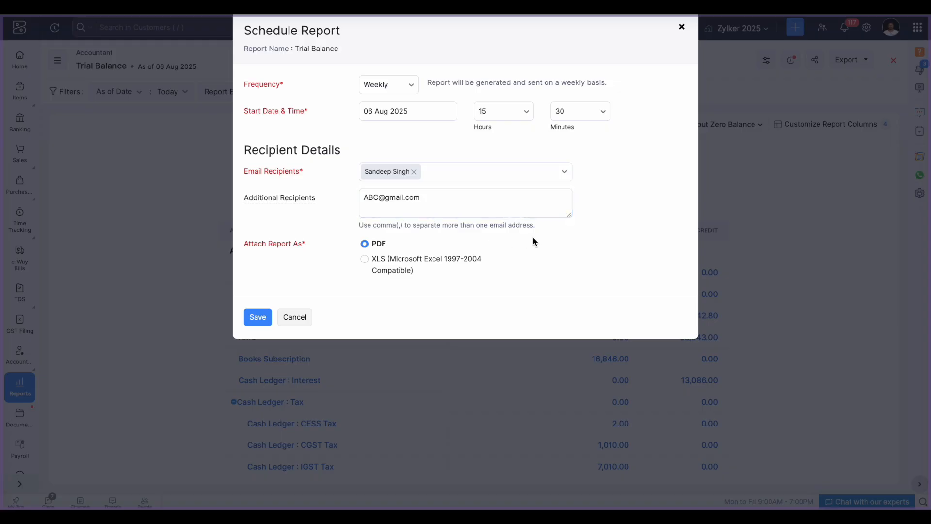
Recheck the email recipient list, the additional recipient entry and the report attachment format options
{"action": "left_click", "coordinate": [476, 177]}
{"action": "scroll", "coordinate": [418, 277], "scroll_direction": "down", "scroll_amount": 3}
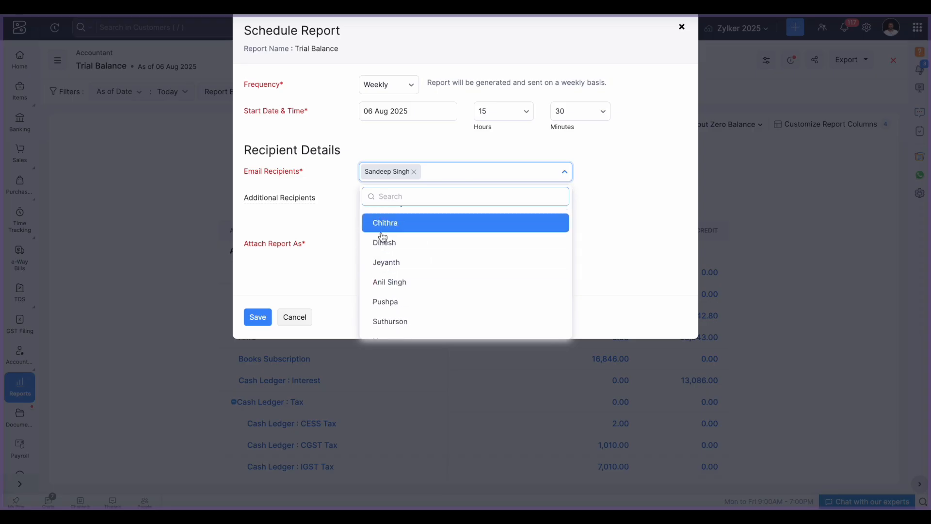
{"action": "left_click", "coordinate": [304, 207]}
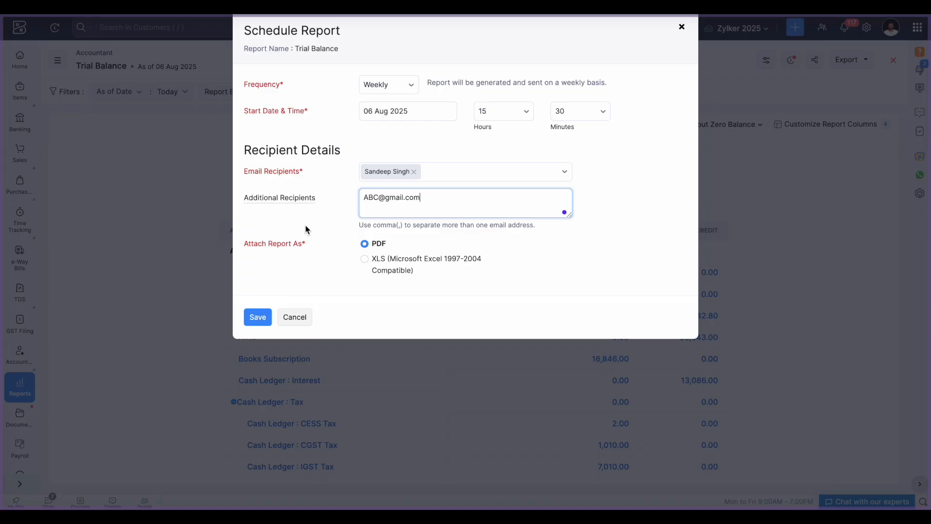
{"action": "left_click_drag", "start_coordinate": [444, 203], "coordinate": [364, 194]}
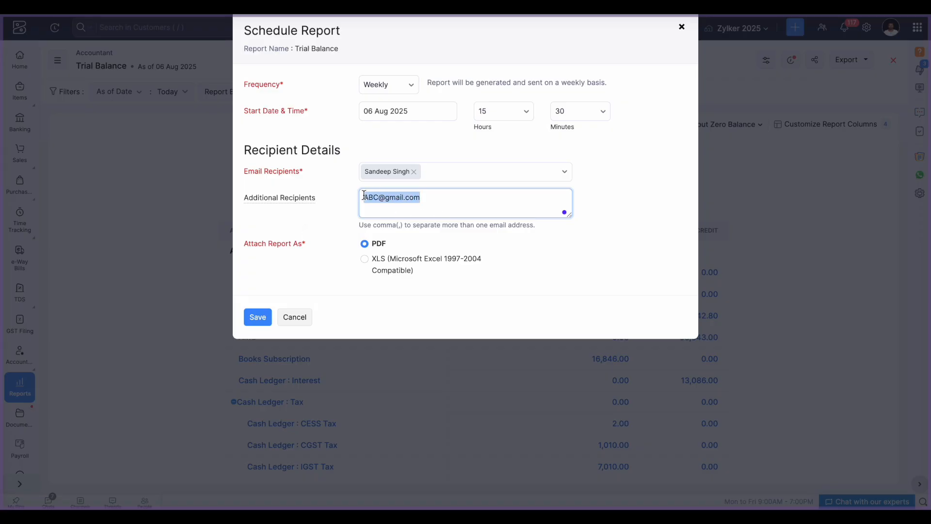
{"action": "left_click_drag", "start_coordinate": [248, 245], "coordinate": [286, 245]}
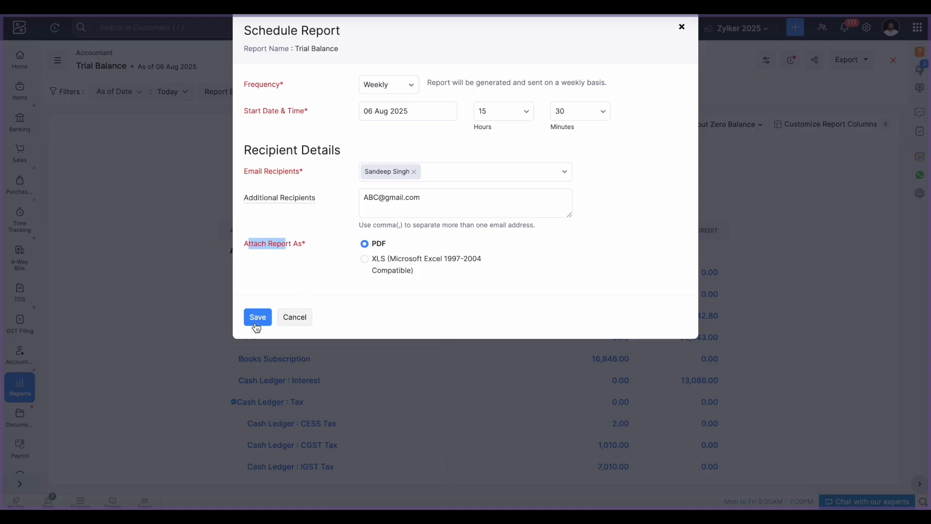
Cancel the Trial Balance schedule without saving and return to the Reports Center
{"action": "left_click", "coordinate": [295, 316]}
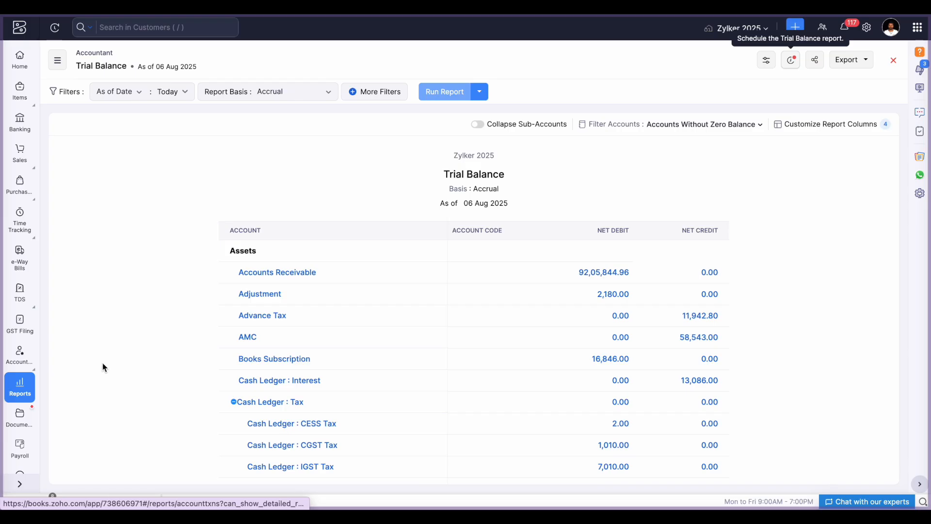
{"action": "left_click", "coordinate": [21, 388]}
{"action": "mouse_move", "coordinate": [25, 78]}
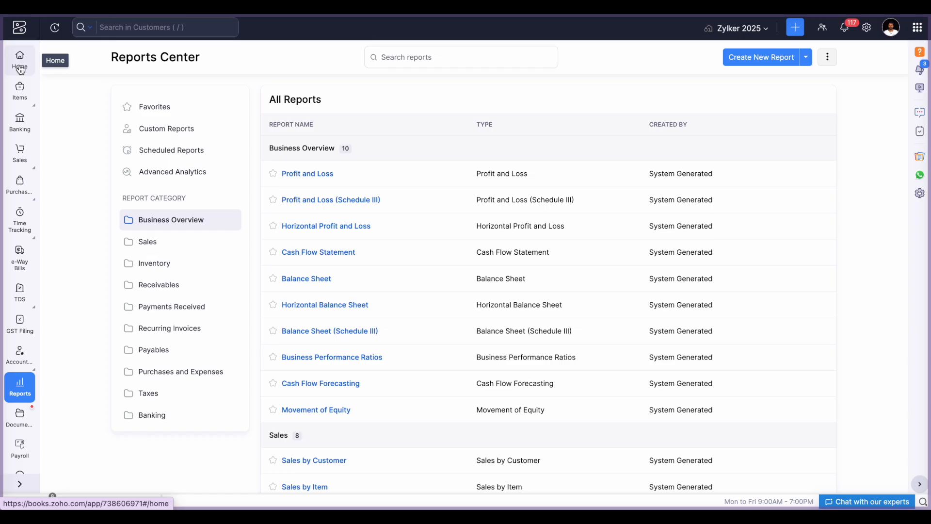
Open the Receivable Details report from the Reports Center's Receivables group and review its Status and Transaction Type columns
{"action": "scroll", "coordinate": [305, 358], "scroll_direction": "down", "scroll_amount": 4}
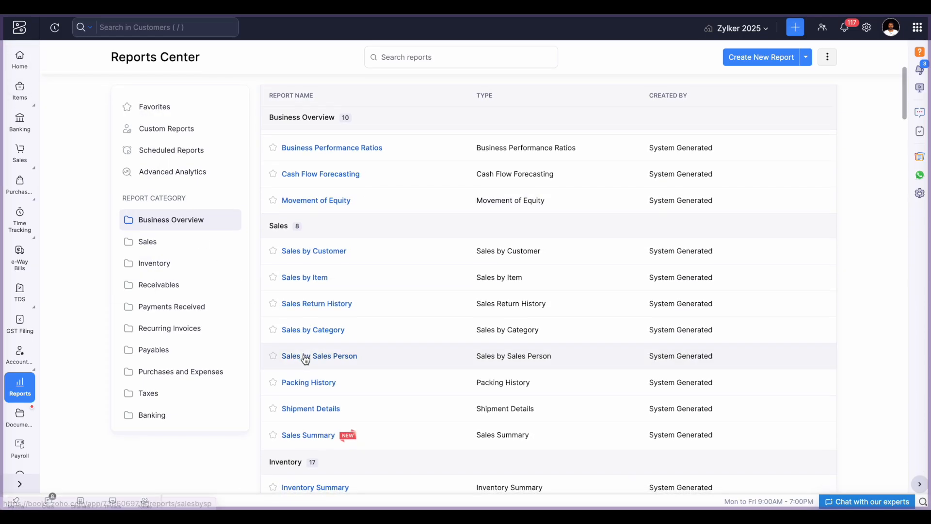
{"action": "scroll", "coordinate": [309, 397], "scroll_direction": "down", "scroll_amount": 1}
{"action": "scroll", "coordinate": [309, 412], "scroll_direction": "down", "scroll_amount": 6}
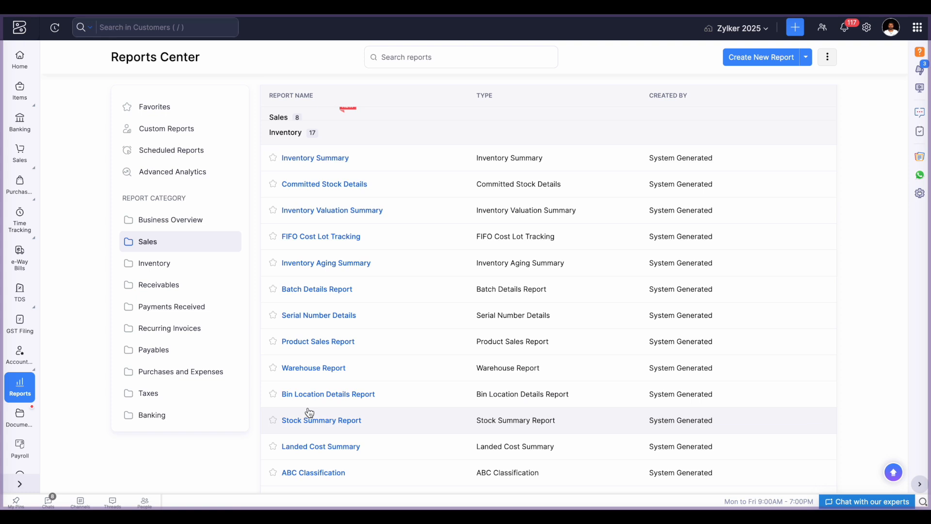
{"action": "scroll", "coordinate": [309, 412], "scroll_direction": "down", "scroll_amount": 3}
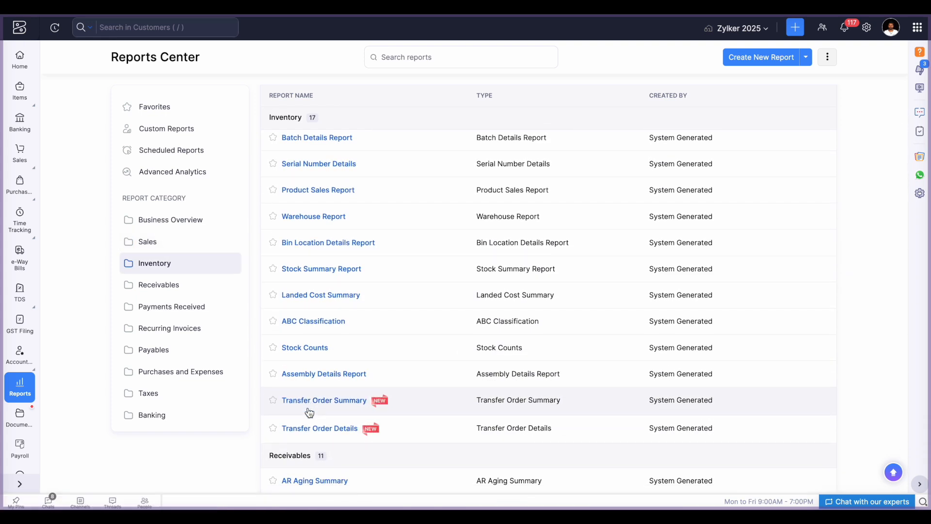
{"action": "scroll", "coordinate": [310, 412], "scroll_direction": "down", "scroll_amount": 2}
{"action": "scroll", "coordinate": [310, 412], "scroll_direction": "down", "scroll_amount": 5}
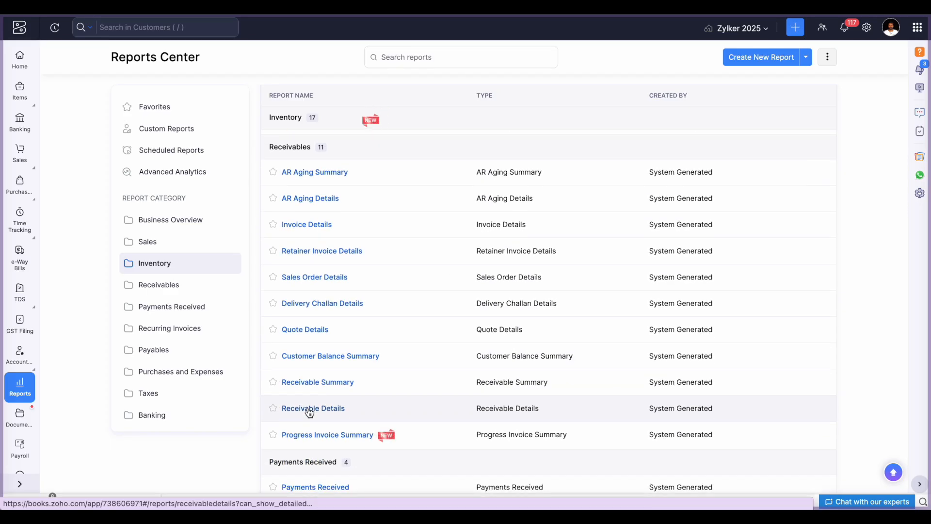
{"action": "left_click", "coordinate": [309, 409]}
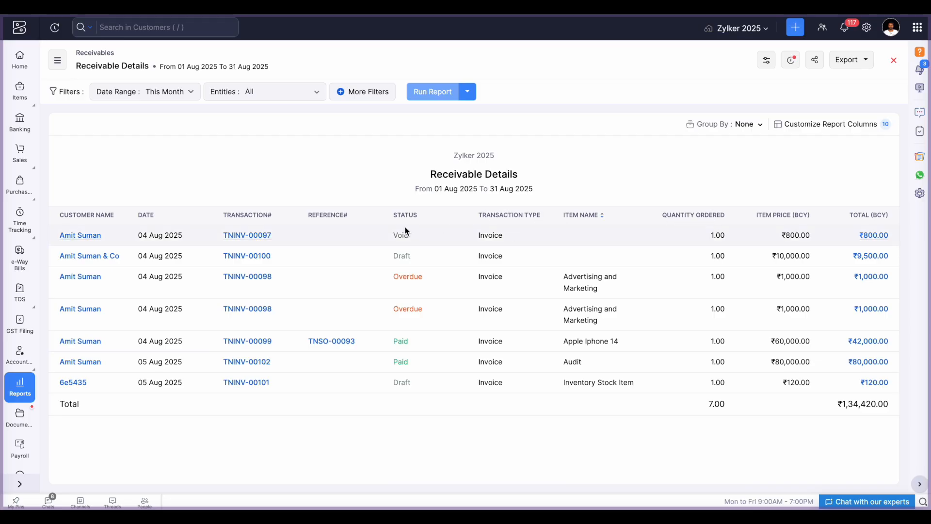
{"action": "left_click_drag", "start_coordinate": [391, 219], "coordinate": [533, 217]}
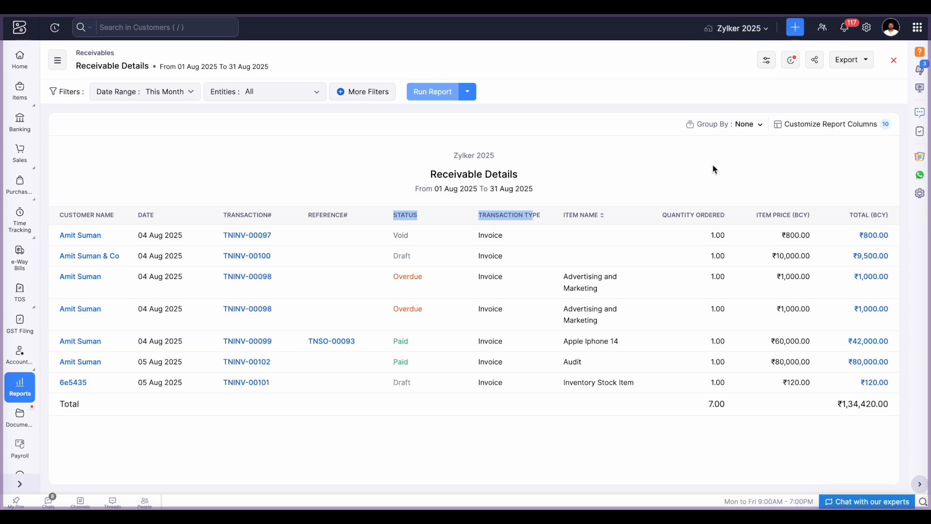
Add SGST Amount, CGST Amount, IGST Amount and Cess Amount to the Receivable Details report's selected columns
{"action": "left_click", "coordinate": [816, 126]}
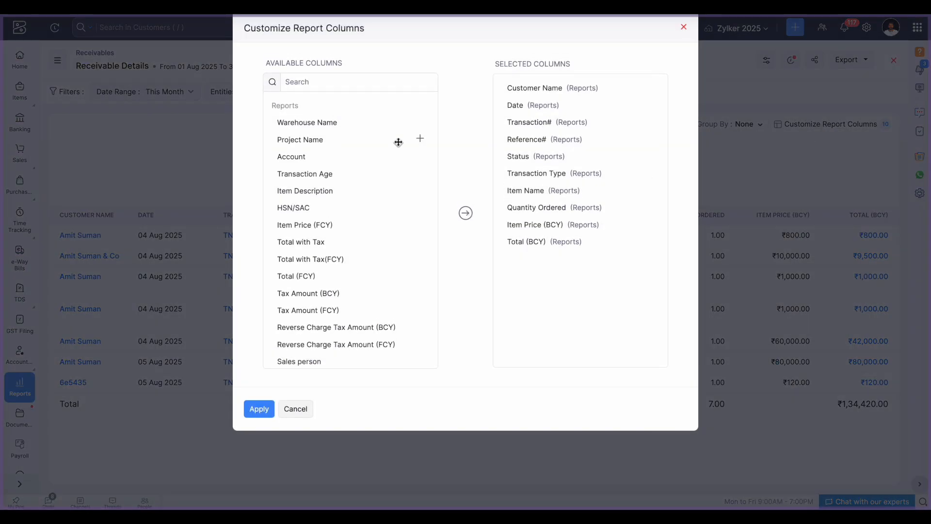
{"action": "scroll", "coordinate": [303, 279], "scroll_direction": "down", "scroll_amount": 4}
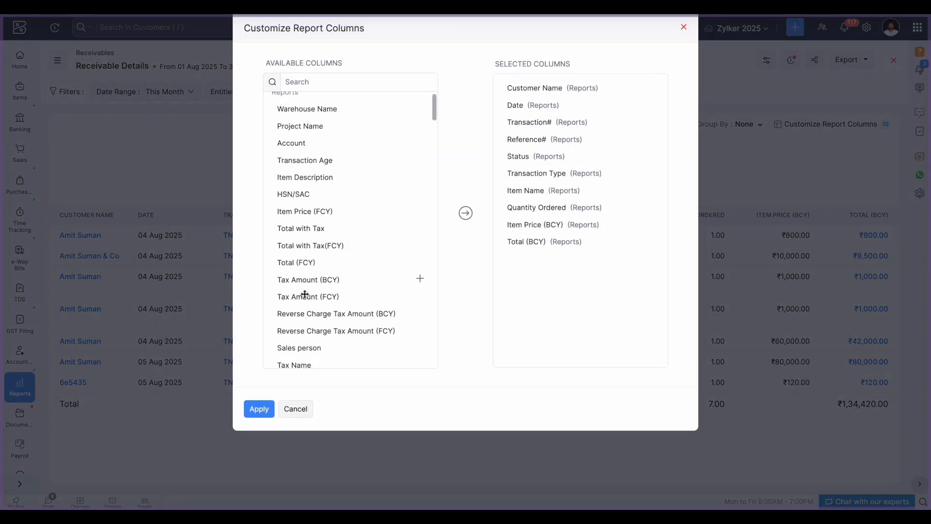
{"action": "left_click", "coordinate": [420, 209]}
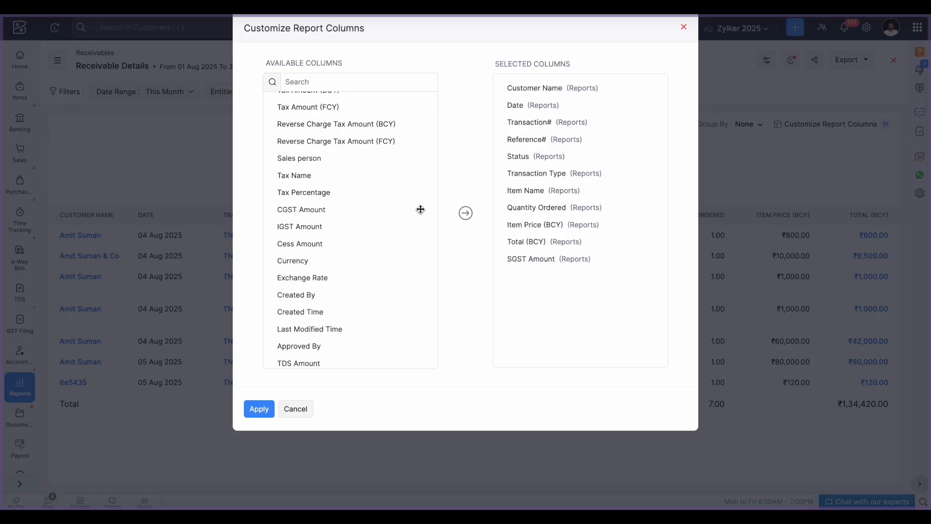
{"action": "left_click", "coordinate": [420, 210]}
{"action": "left_click", "coordinate": [420, 209]}
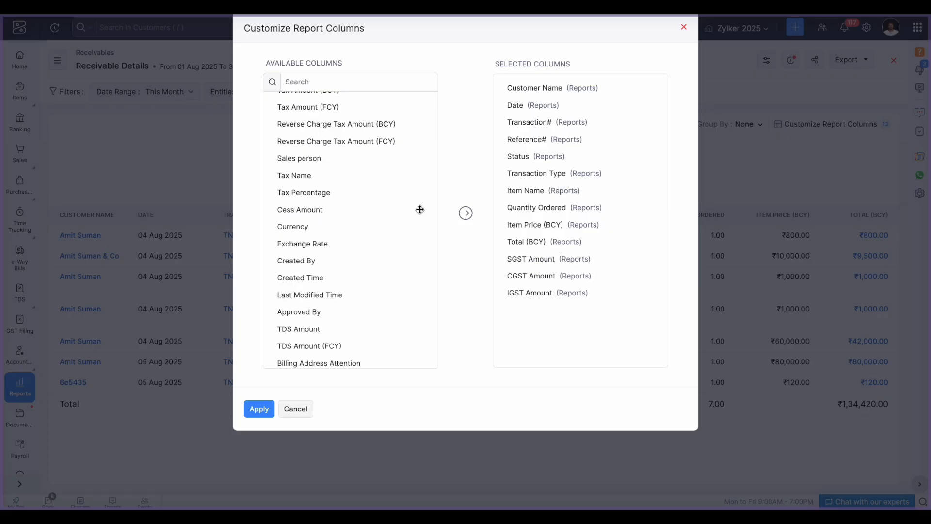
{"action": "left_click", "coordinate": [420, 209]}
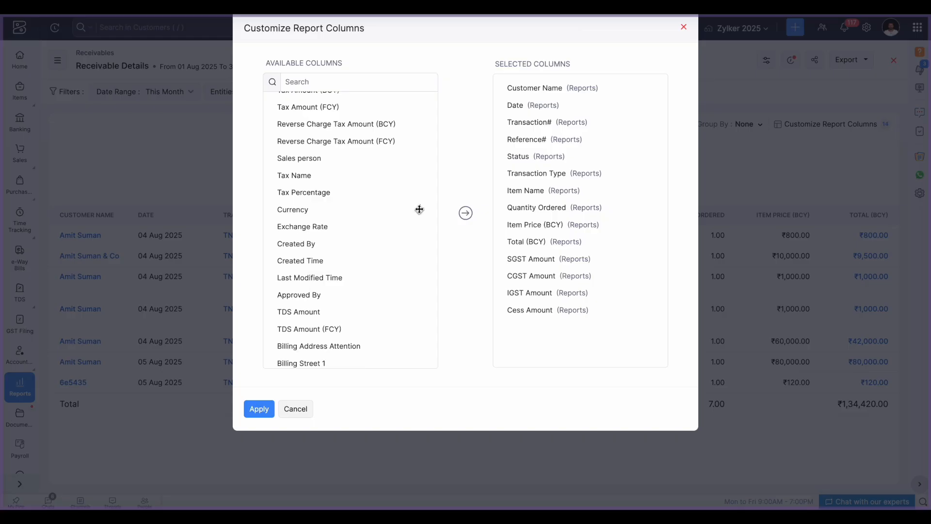
Add the HSN/SAC and Project Name columns to the selection and apply the column customization to the report
{"action": "scroll", "coordinate": [330, 289], "scroll_direction": "up", "scroll_amount": 3}
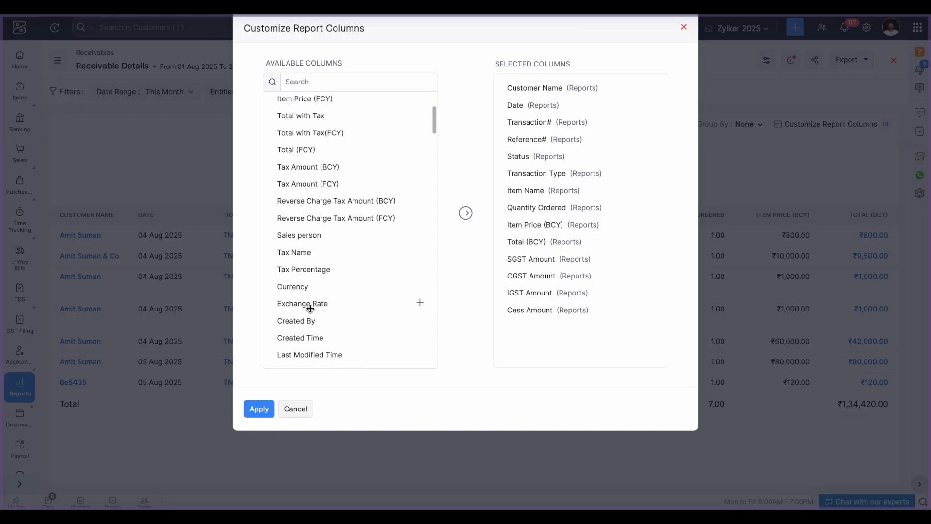
{"action": "scroll", "coordinate": [311, 307], "scroll_direction": "up", "scroll_amount": 2}
{"action": "scroll", "coordinate": [315, 160], "scroll_direction": "up", "scroll_amount": 3}
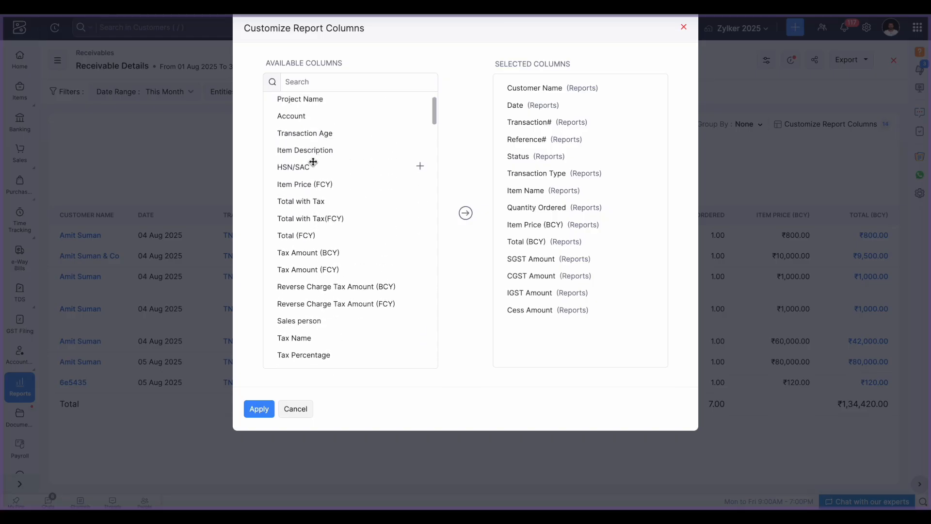
{"action": "left_click", "coordinate": [421, 167]}
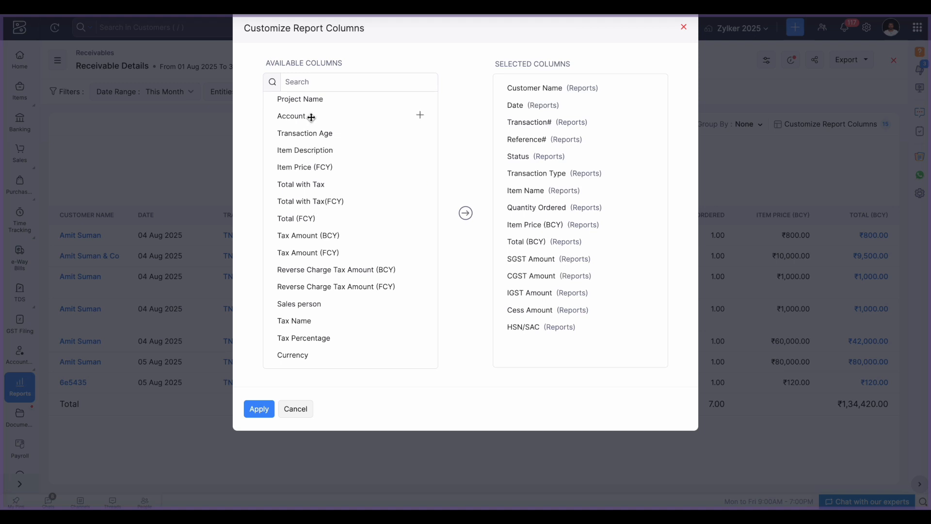
{"action": "left_click", "coordinate": [421, 100]}
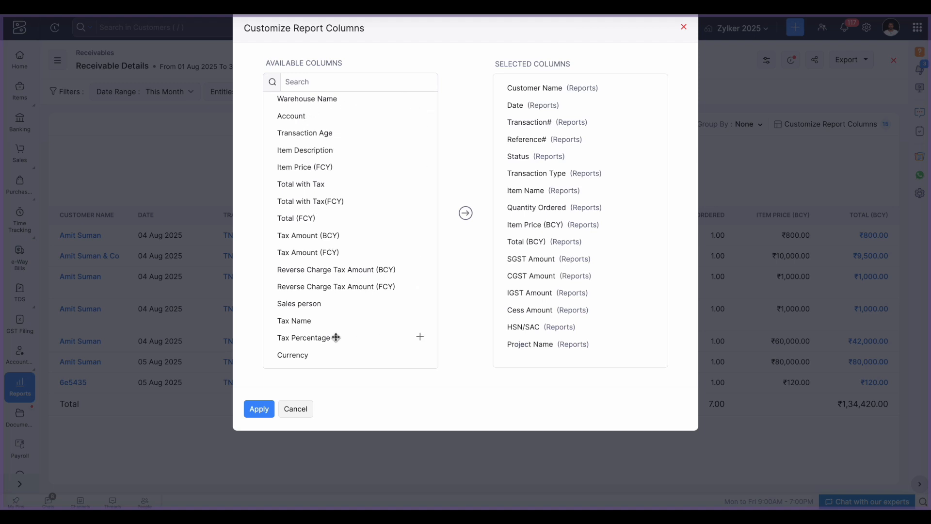
{"action": "scroll", "coordinate": [313, 340], "scroll_direction": "down", "scroll_amount": 5}
{"action": "scroll", "coordinate": [311, 341], "scroll_direction": "down", "scroll_amount": 1}
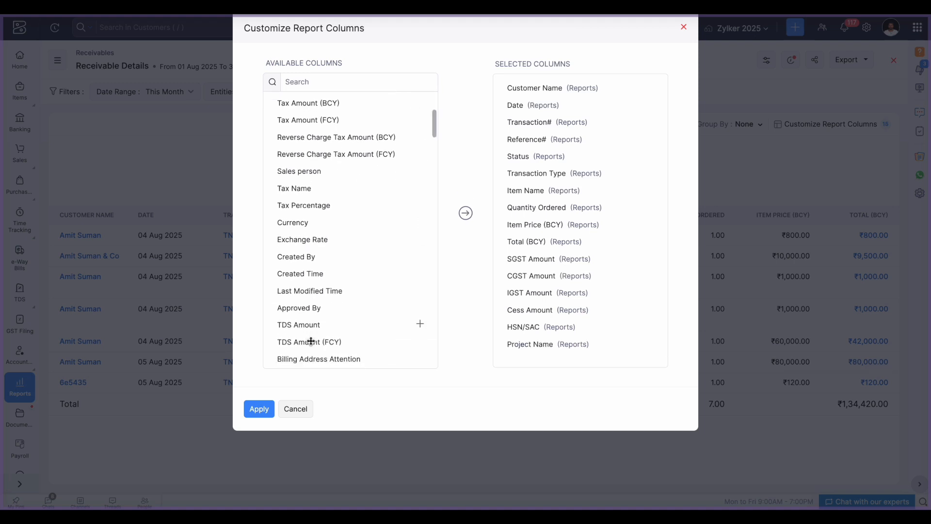
{"action": "scroll", "coordinate": [322, 190], "scroll_direction": "up", "scroll_amount": 2}
{"action": "scroll", "coordinate": [322, 189], "scroll_direction": "up", "scroll_amount": 2}
{"action": "scroll", "coordinate": [291, 184], "scroll_direction": "down", "scroll_amount": 10}
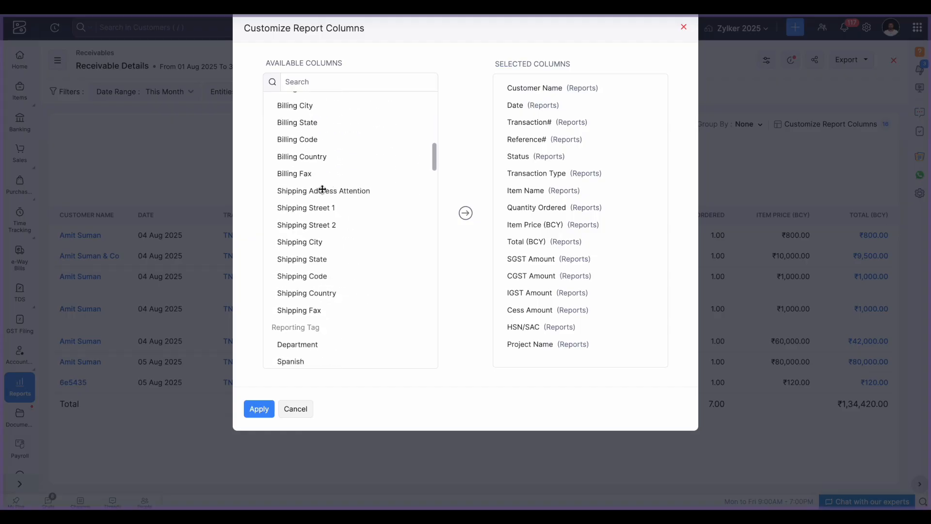
{"action": "left_click", "coordinate": [259, 409]}
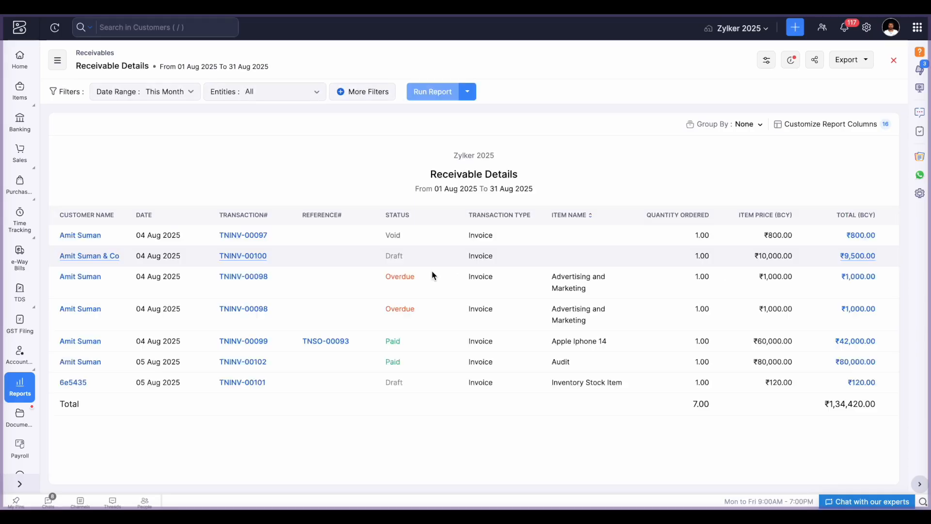
Examine the added GST, cess and HSN/SAC columns in the report and recheck the column selection without changing it
{"action": "scroll", "coordinate": [634, 240], "scroll_direction": "right", "scroll_amount": 10}
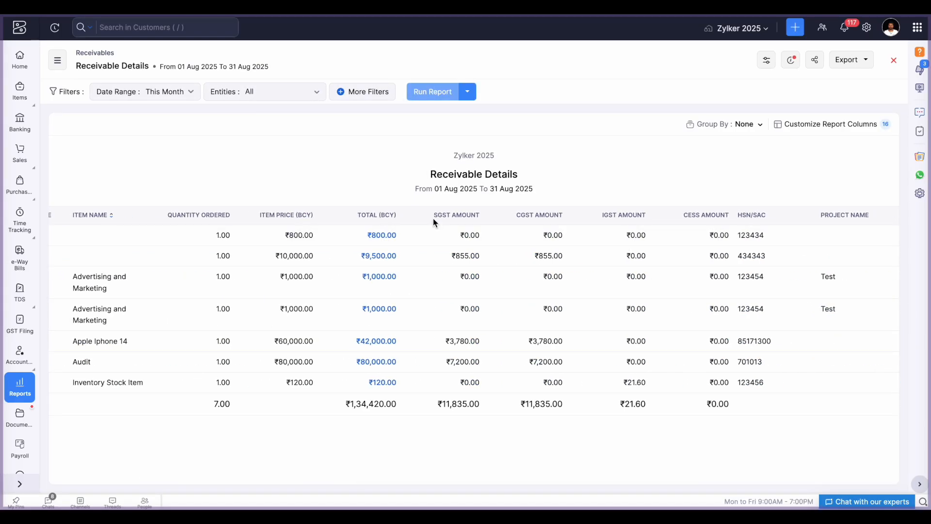
{"action": "left_click_drag", "start_coordinate": [433, 217], "coordinate": [757, 219]}
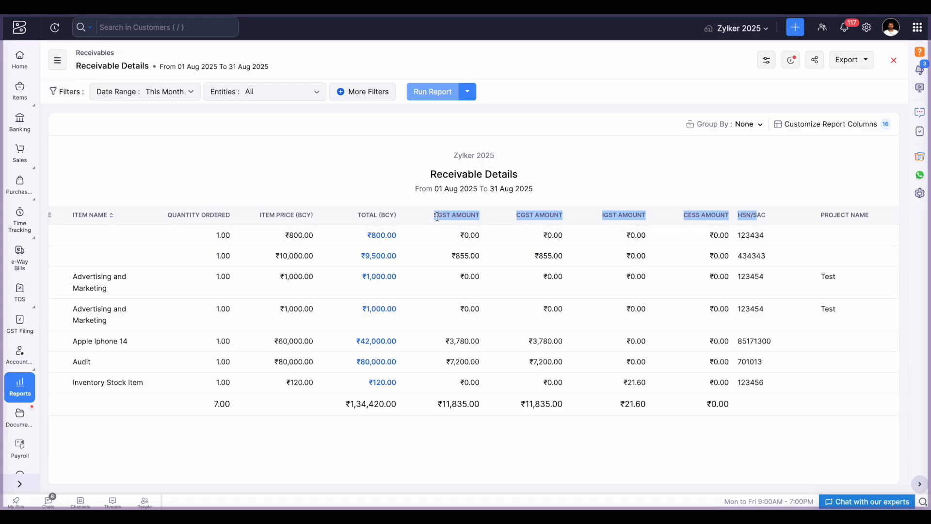
{"action": "left_click", "coordinate": [836, 132]}
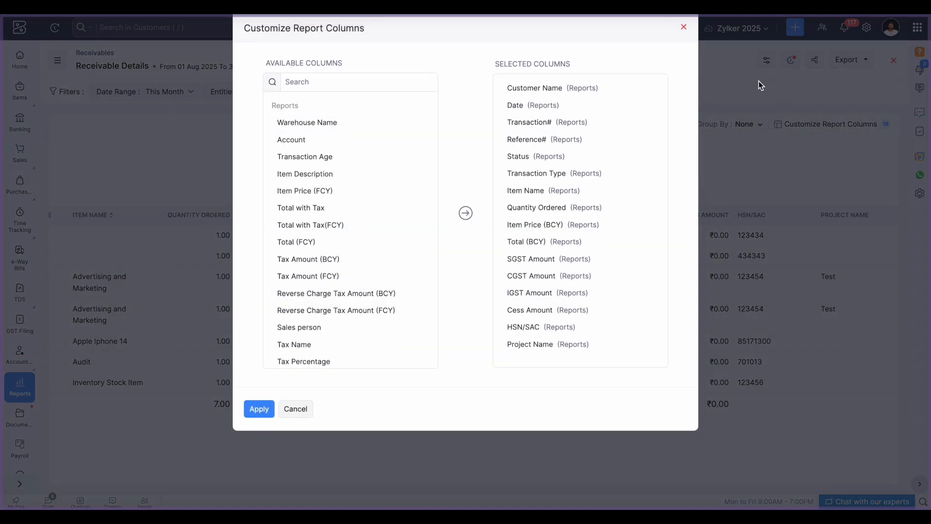
{"action": "left_click", "coordinate": [687, 31]}
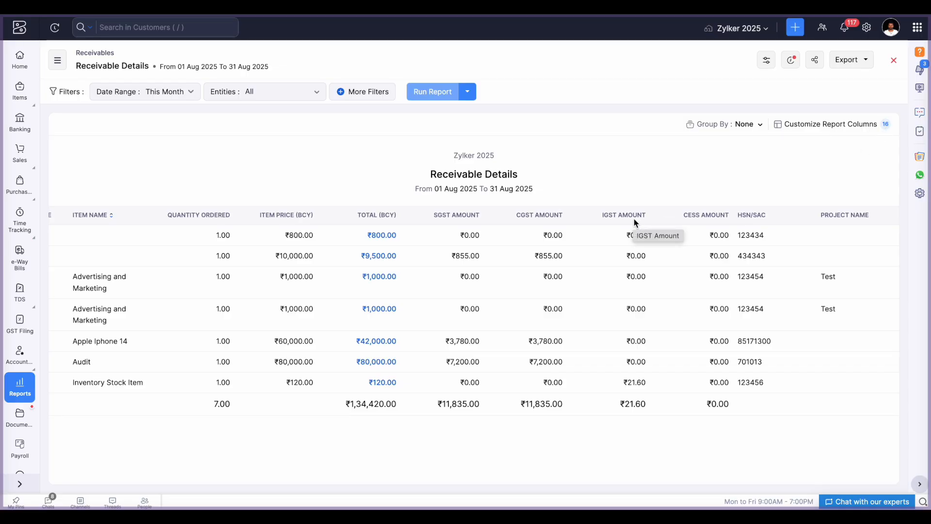
{"action": "scroll", "coordinate": [633, 219], "scroll_direction": "left", "scroll_amount": 10}
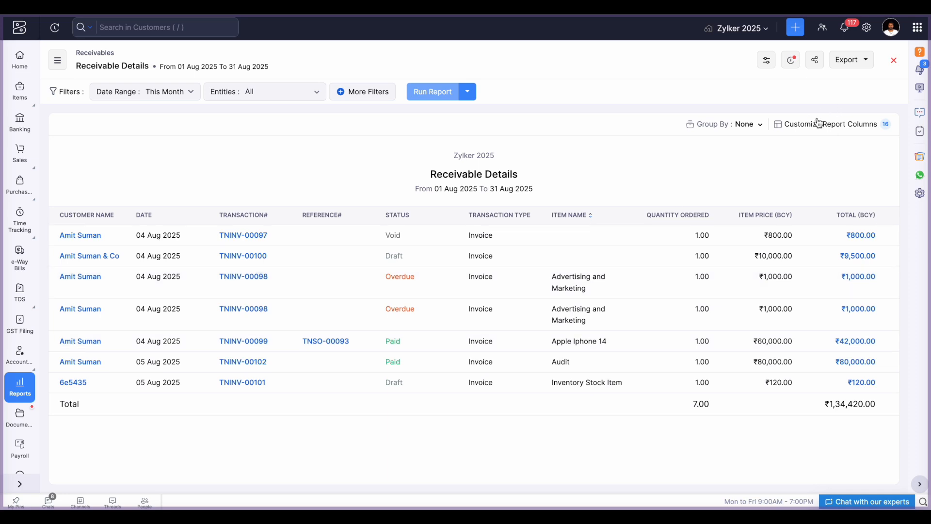
Review the export formats available for Receivable Details, then check the report's date range and its tax columns
{"action": "left_click", "coordinate": [851, 60]}
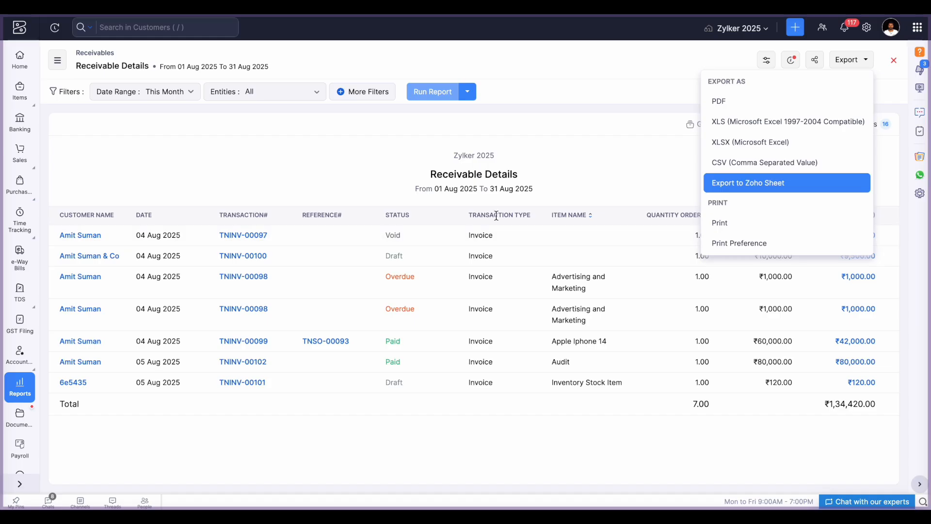
{"action": "left_click", "coordinate": [619, 184]}
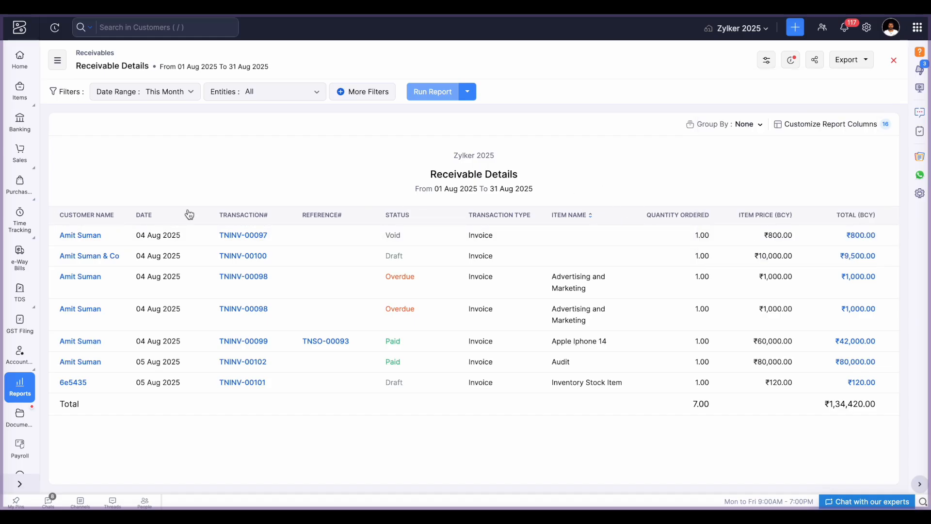
{"action": "left_click_drag", "start_coordinate": [535, 189], "coordinate": [490, 190]}
{"action": "left_click", "coordinate": [436, 189]}
{"action": "scroll", "coordinate": [570, 217], "scroll_direction": "right", "scroll_amount": 10}
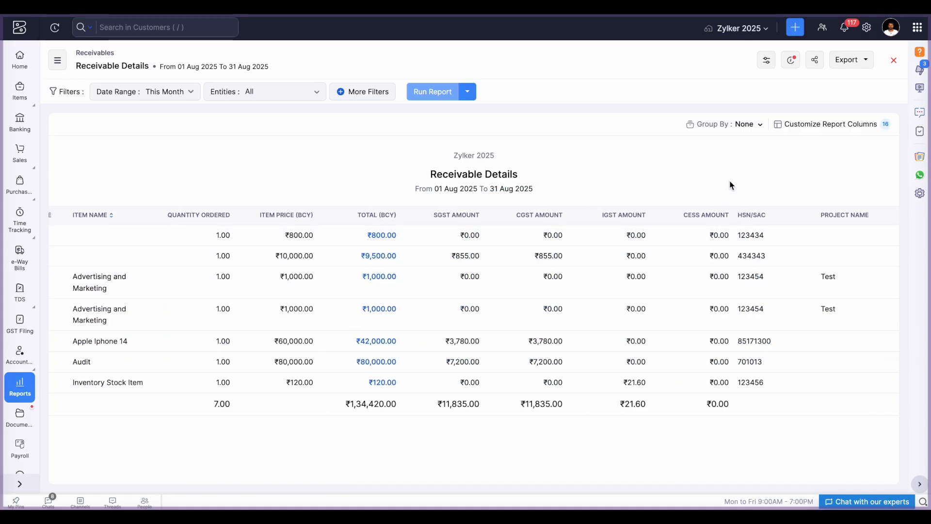
Prepare a CSV export of Receivable Details based on the current view, and cancel it without exporting
{"action": "left_click", "coordinate": [856, 71]}
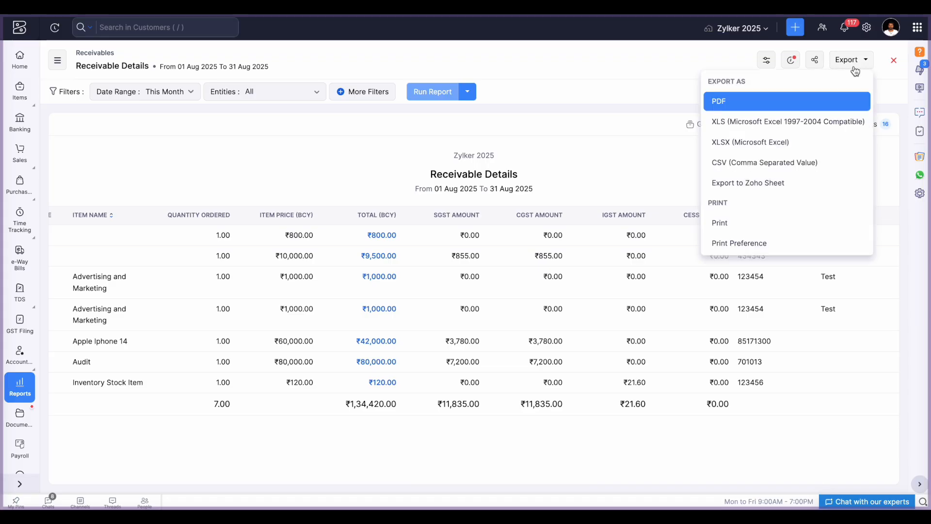
{"action": "left_click", "coordinate": [742, 163]}
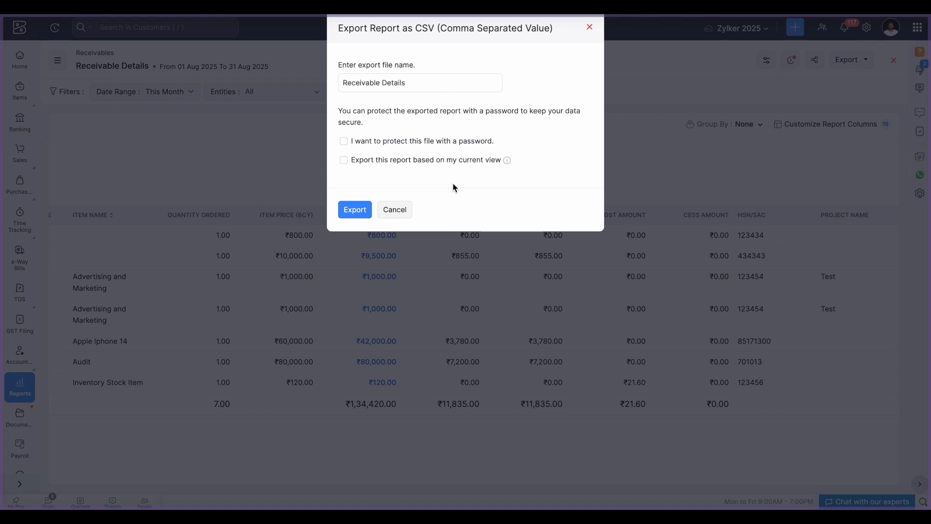
{"action": "left_click", "coordinate": [344, 161]}
{"action": "left_click", "coordinate": [394, 210]}
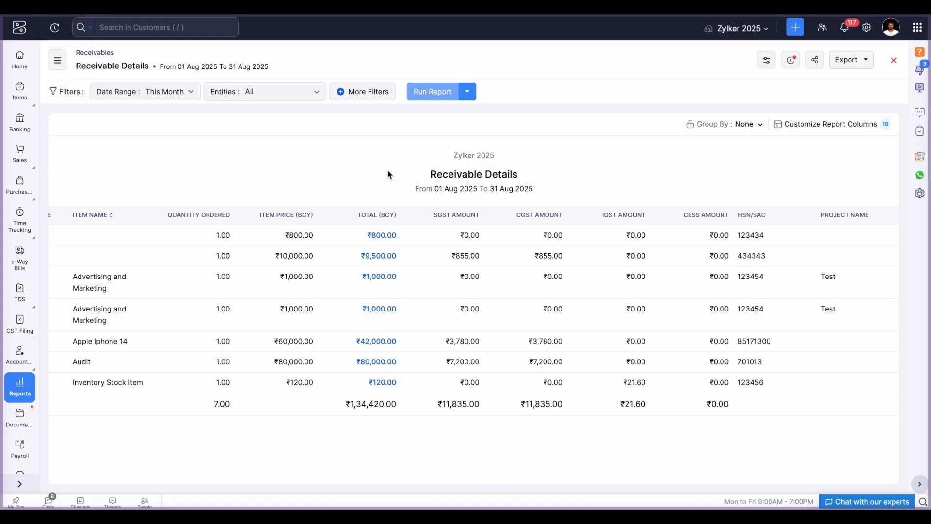
Recheck the current-view option in the CSV export settings, close them without exporting, and look over the report's first columns
{"action": "left_click", "coordinate": [856, 61]}
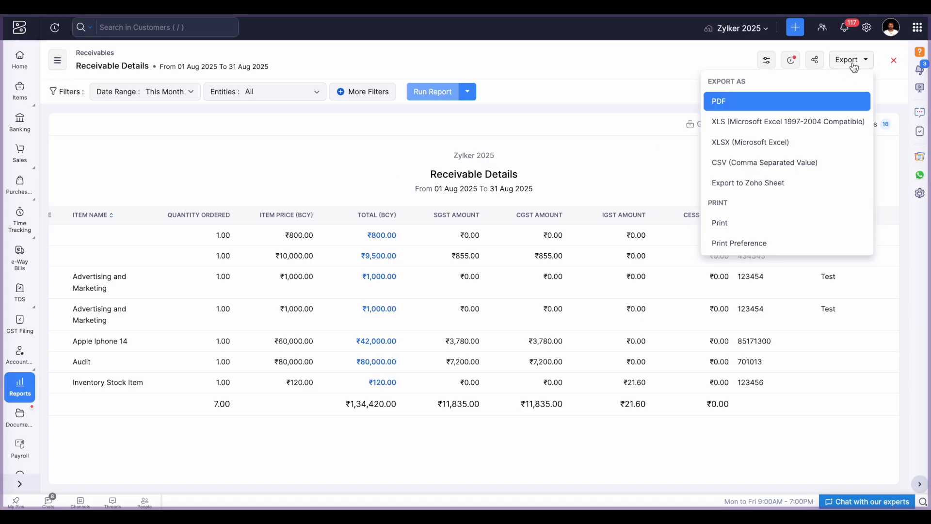
{"action": "left_click", "coordinate": [737, 167]}
{"action": "left_click_drag", "start_coordinate": [369, 162], "coordinate": [476, 162]}
{"action": "left_click", "coordinate": [396, 209]}
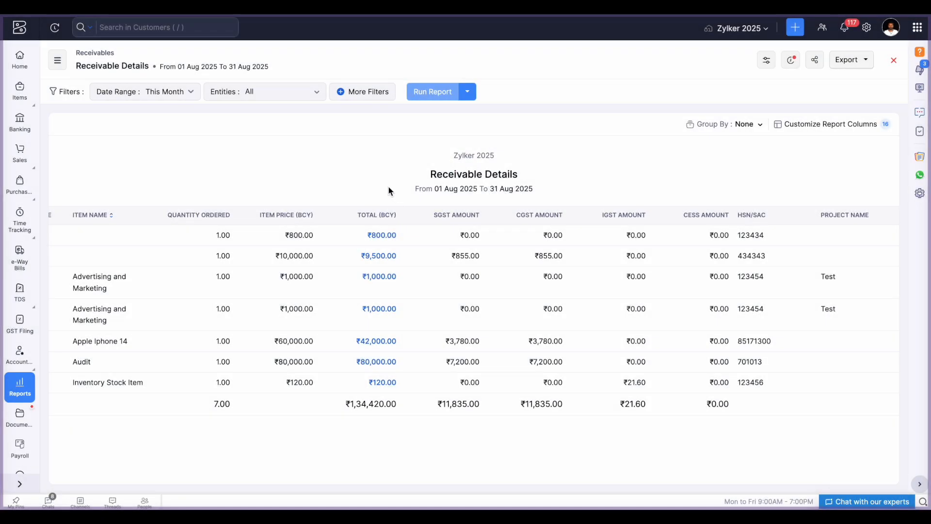
{"action": "scroll", "coordinate": [389, 211], "scroll_direction": "left", "scroll_amount": 10}
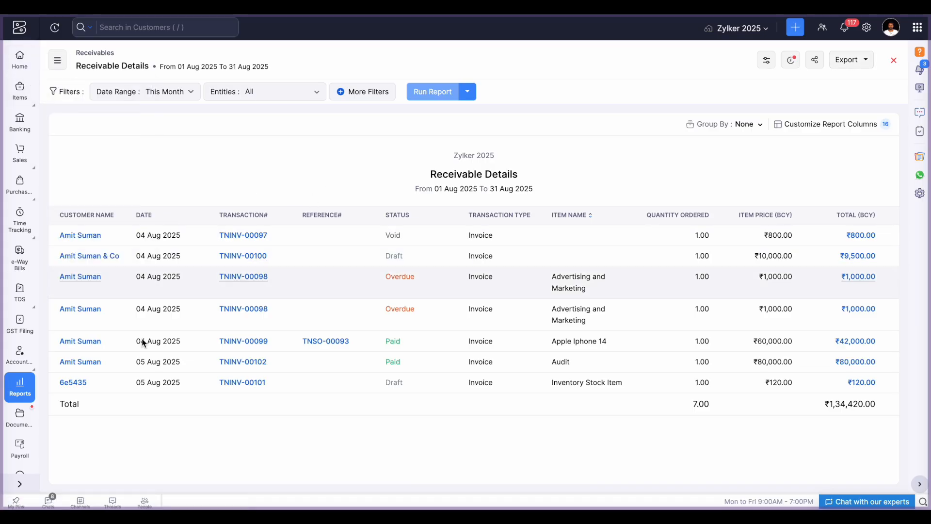
Return to the Reports Center, open the Profit and Loss report and examine its figures down to Net Profit/Loss
{"action": "left_click", "coordinate": [19, 385]}
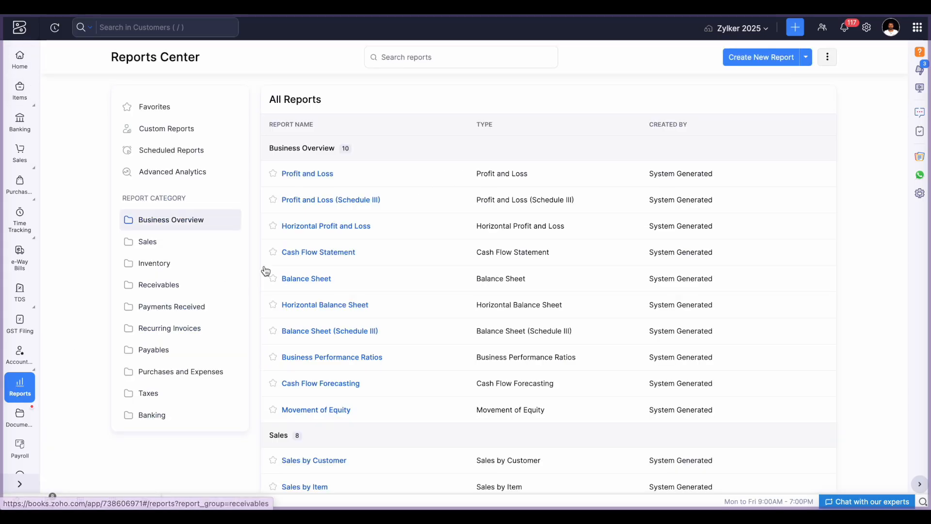
{"action": "left_click", "coordinate": [314, 177]}
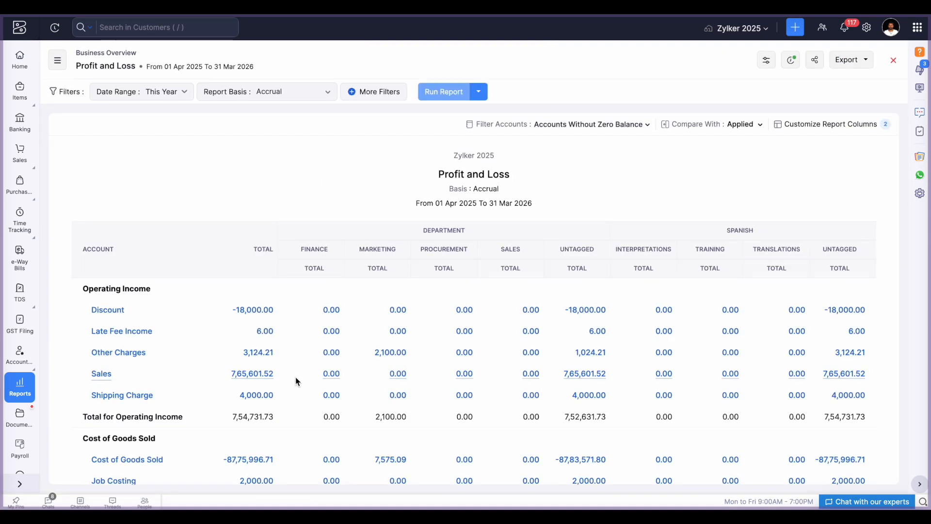
{"action": "scroll", "coordinate": [295, 378], "scroll_direction": "down", "scroll_amount": 10}
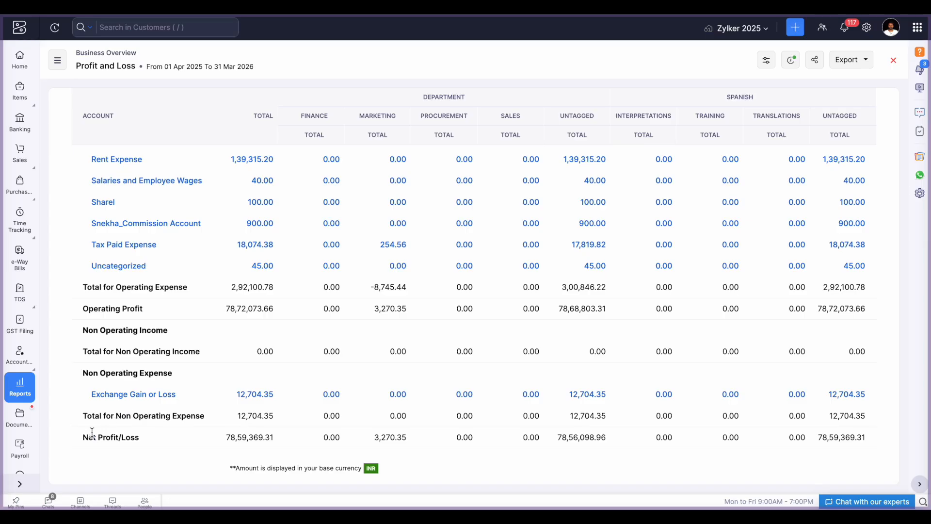
Examine the Net Profit/Loss row of the Profit and Loss report across its total and department columns
{"action": "left_click_drag", "start_coordinate": [93, 432], "coordinate": [260, 435]}
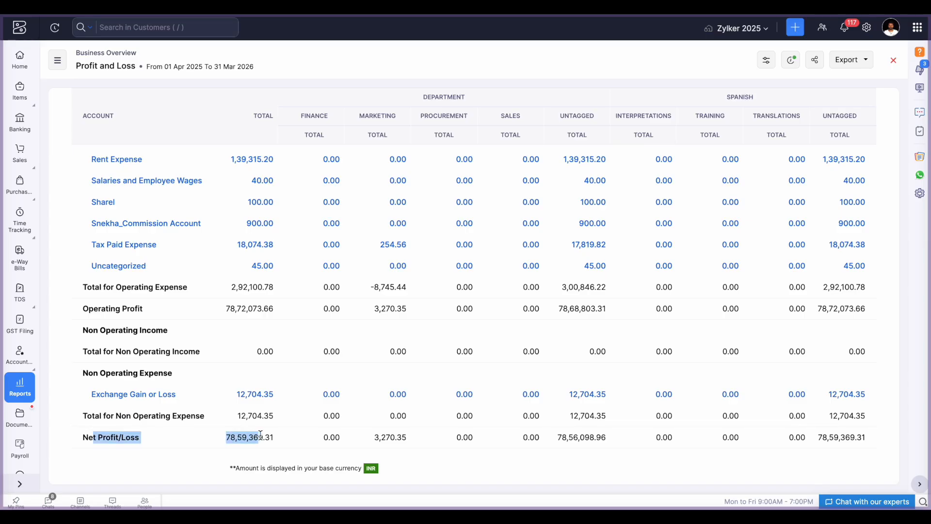
{"action": "left_click", "coordinate": [283, 440]}
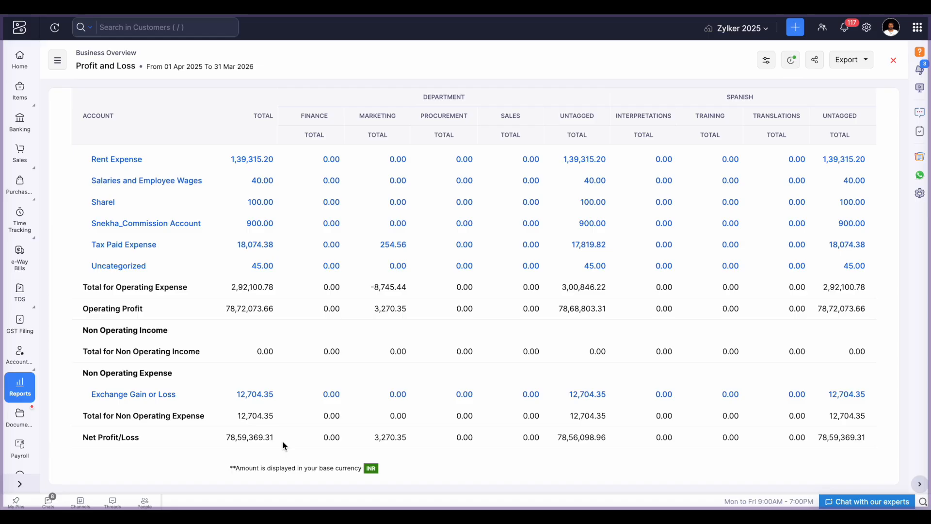
{"action": "left_click_drag", "start_coordinate": [79, 442], "coordinate": [352, 452]}
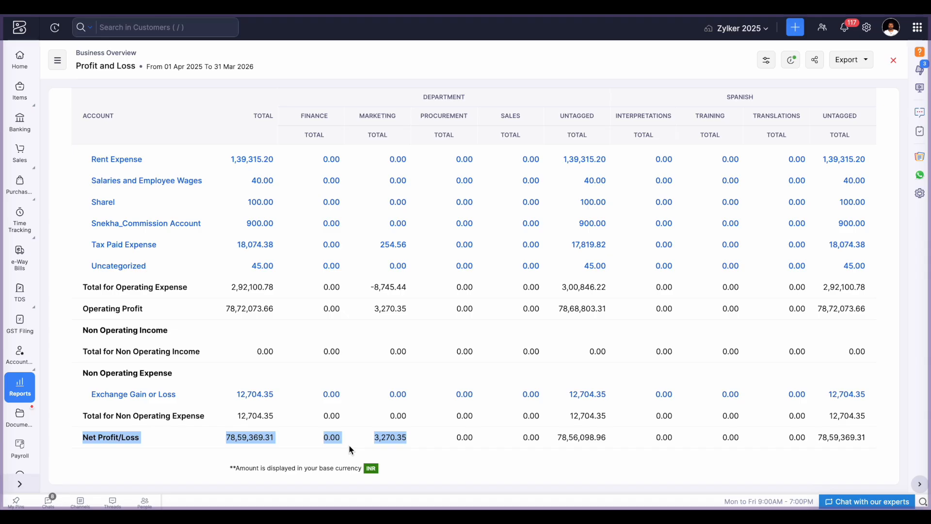
Remove all Department and Spanish reporting tags from the Profit and Loss comparison and rerun the report
{"action": "left_click", "coordinate": [765, 61]}
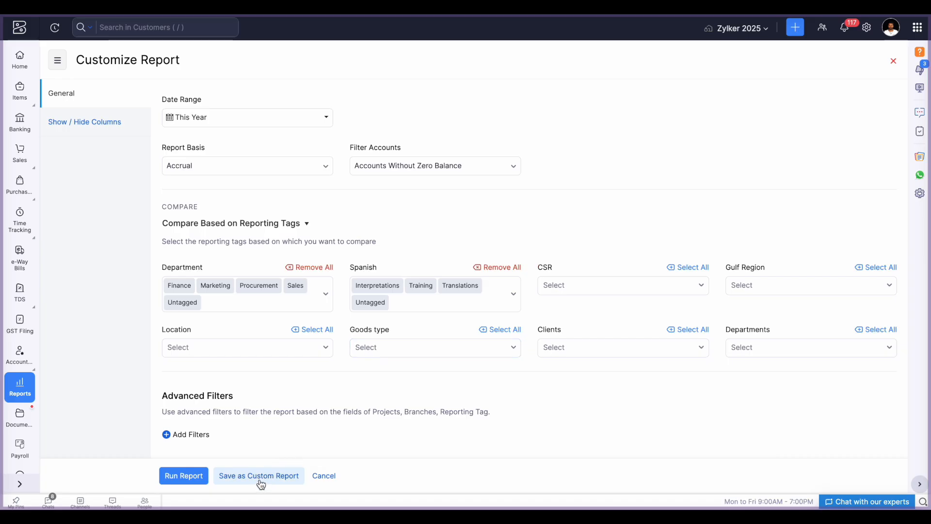
{"action": "left_click", "coordinate": [314, 270]}
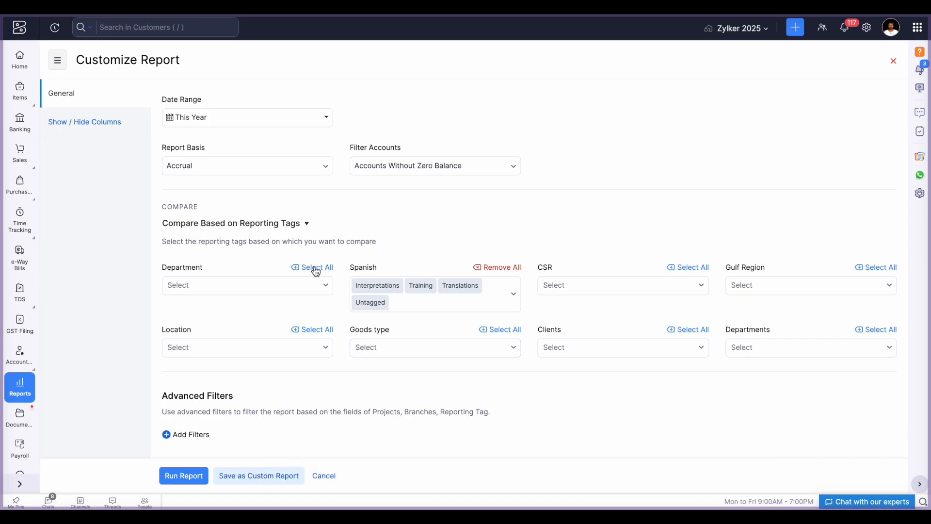
{"action": "left_click", "coordinate": [499, 275]}
{"action": "left_click", "coordinate": [192, 476]}
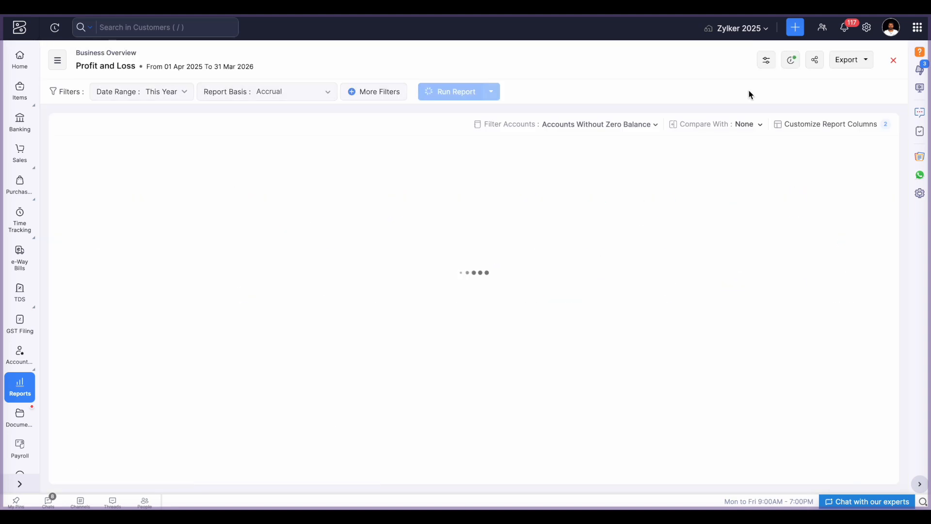
Start a custom report from Profit and Loss and review its date range, report basis, account filter and comparison options
{"action": "left_click", "coordinate": [767, 60]}
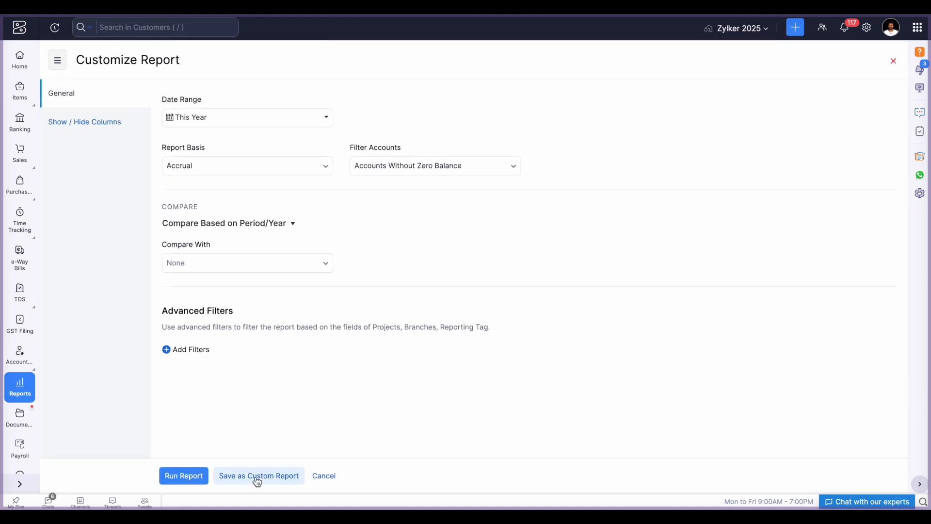
{"action": "left_click", "coordinate": [257, 477]}
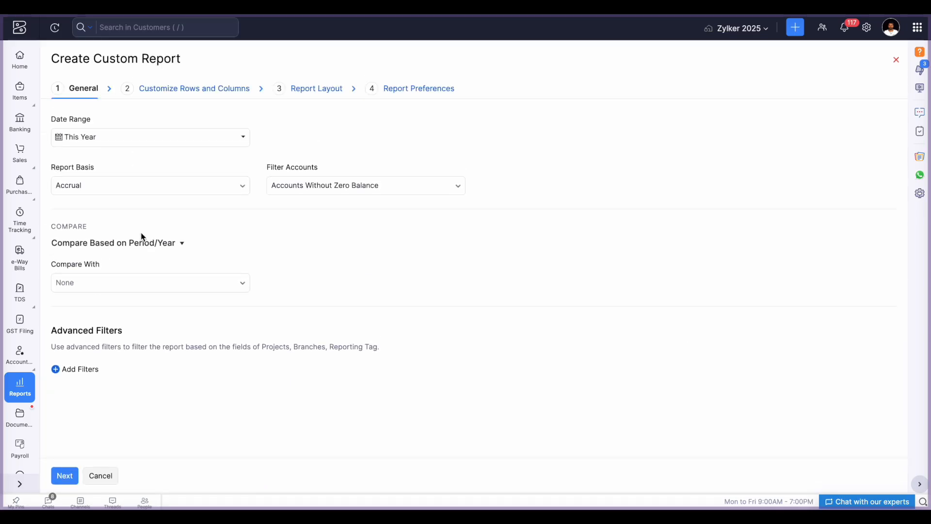
{"action": "left_click_drag", "start_coordinate": [52, 119], "coordinate": [92, 122]}
{"action": "left_click_drag", "start_coordinate": [53, 168], "coordinate": [94, 171]}
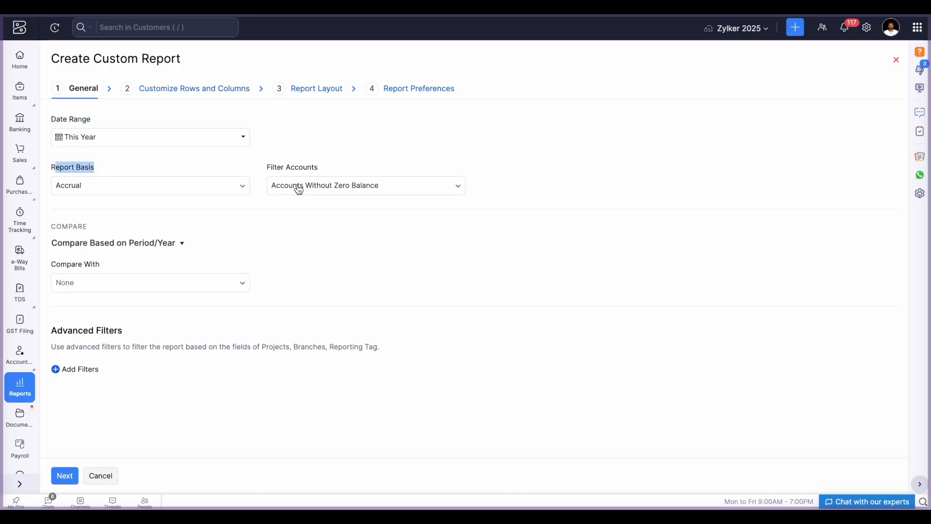
{"action": "left_click", "coordinate": [268, 172]}
{"action": "left_click_drag", "start_coordinate": [268, 172], "coordinate": [320, 171]}
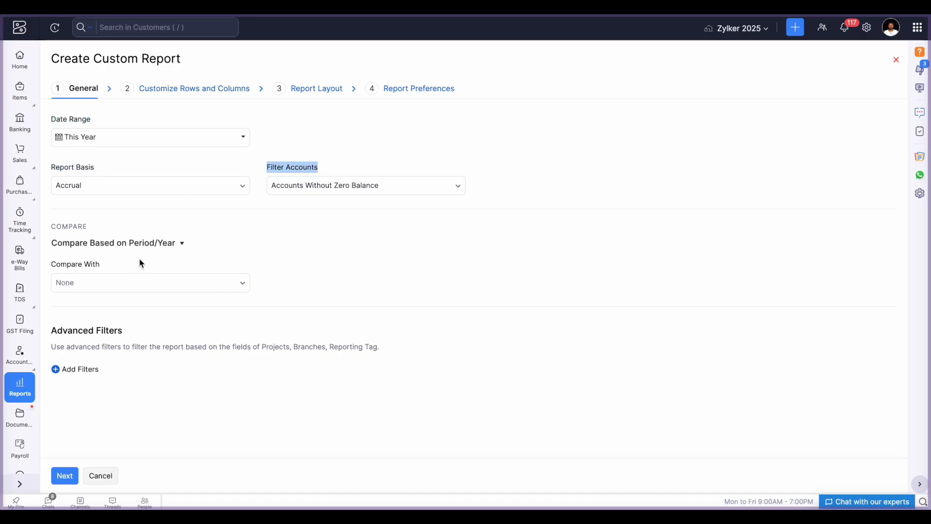
{"action": "left_click", "coordinate": [128, 246]}
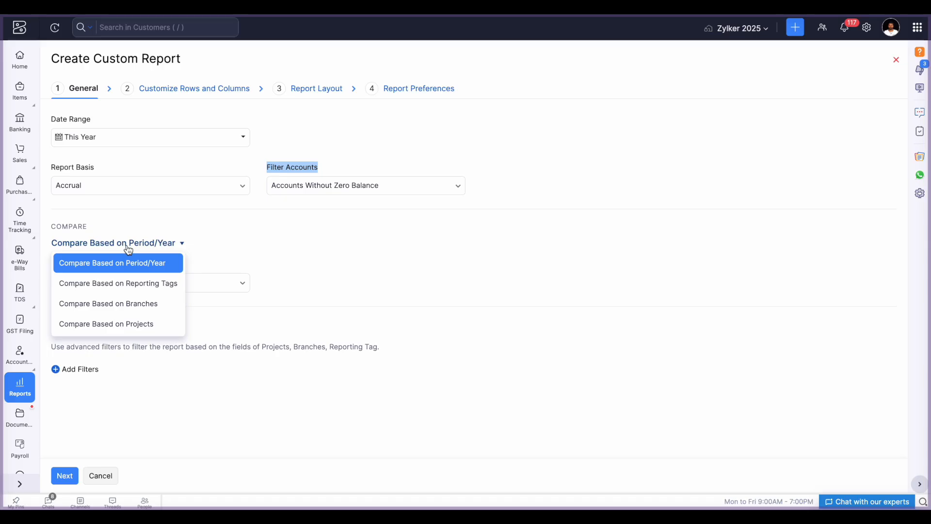
{"action": "left_click", "coordinate": [243, 252]}
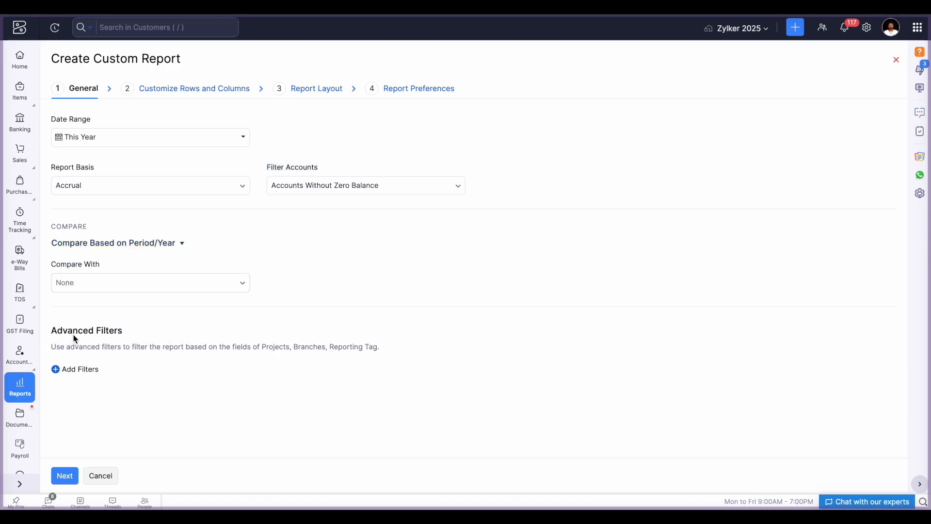
Add an advanced filter row to the custom report and open its list of available fields
{"action": "left_click", "coordinate": [68, 369]}
{"action": "left_click", "coordinate": [144, 374]}
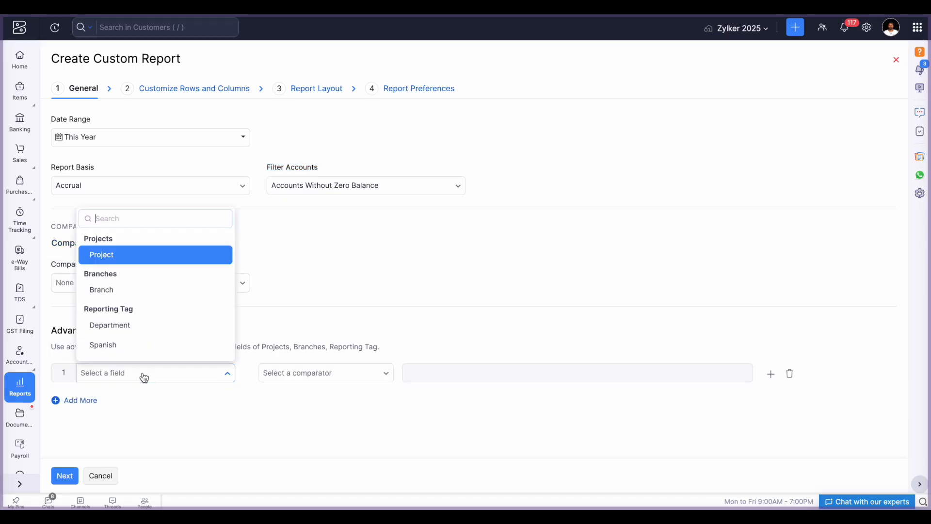
Review the fields available for the custom report's advanced filters and leave the filter unset
{"action": "scroll", "coordinate": [128, 289], "scroll_direction": "down", "scroll_amount": 1}
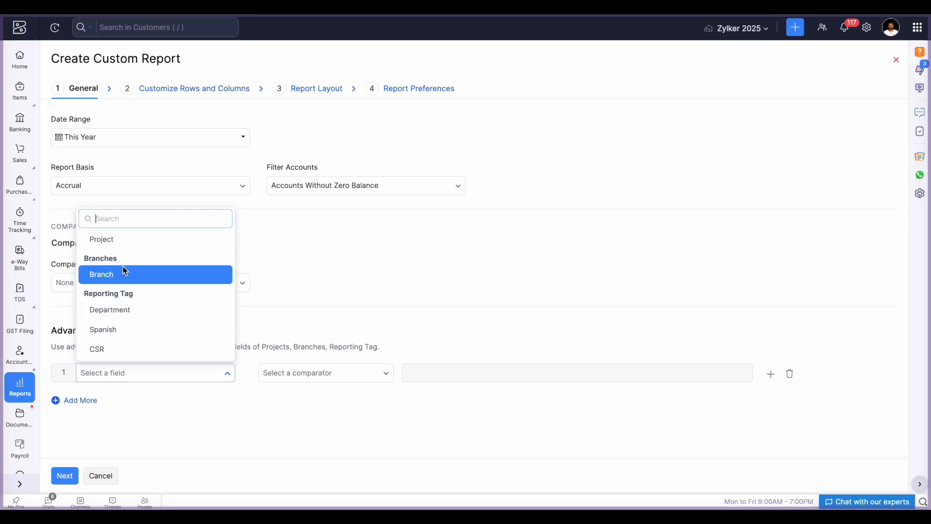
{"action": "scroll", "coordinate": [123, 268], "scroll_direction": "up", "scroll_amount": 1}
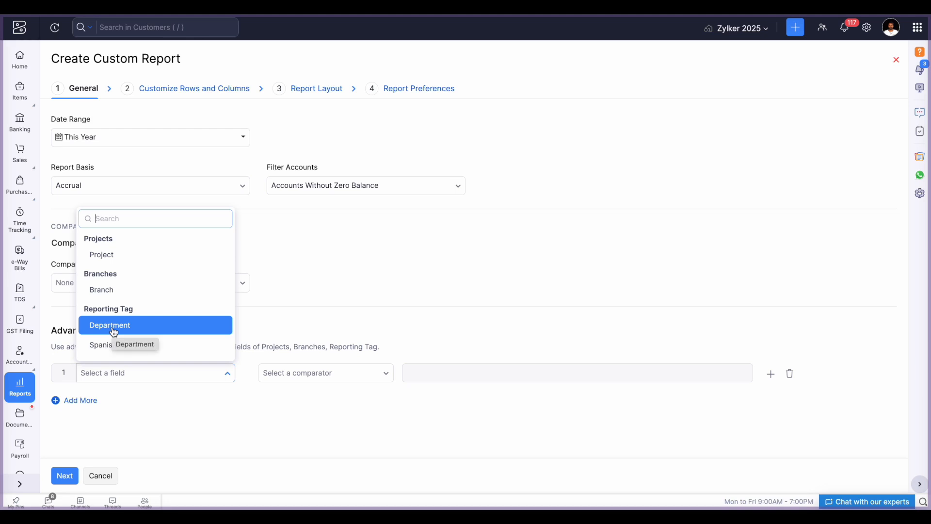
{"action": "left_click", "coordinate": [305, 316]}
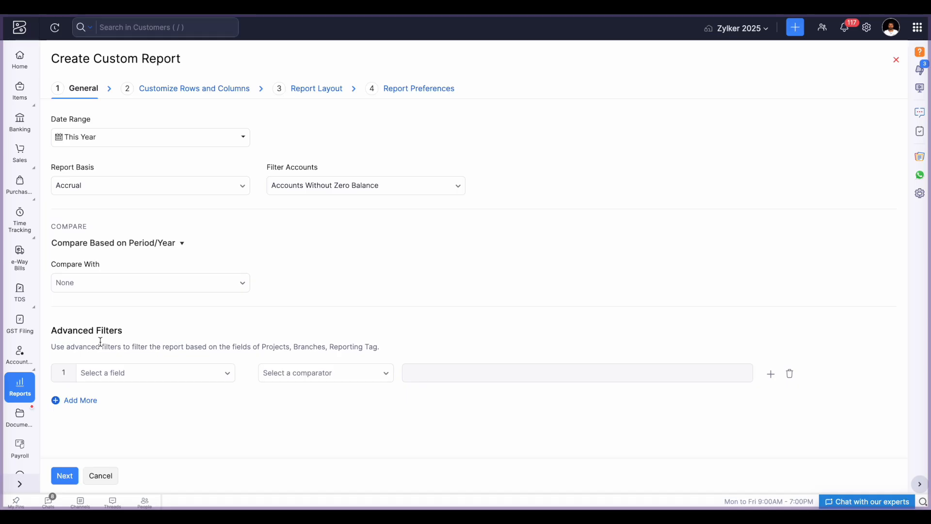
Continue to row and column customization and save the Operating Income account group with its existing configuration
{"action": "left_click", "coordinate": [63, 479]}
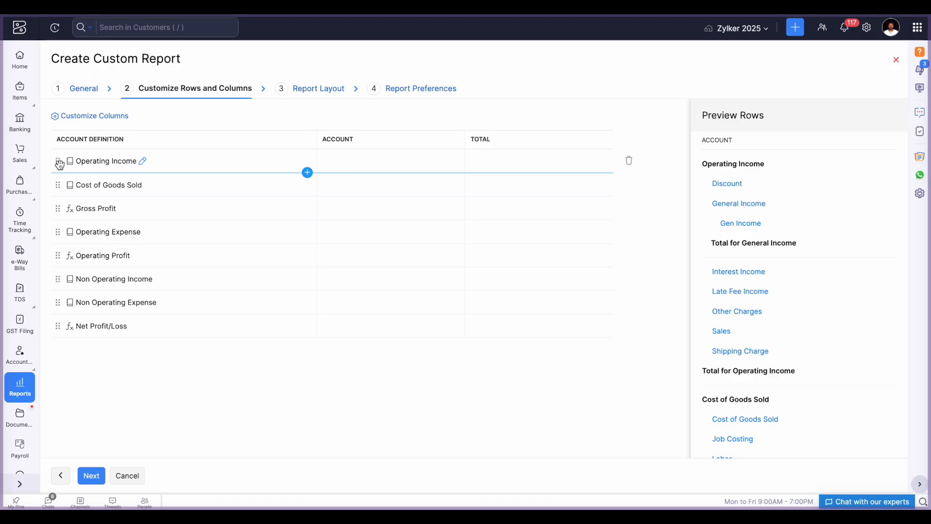
{"action": "left_click", "coordinate": [142, 161]}
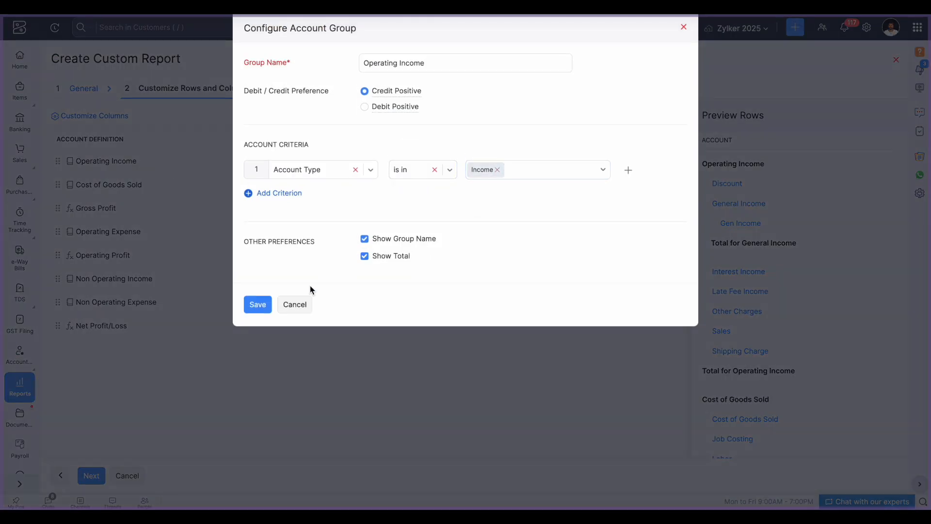
{"action": "left_click", "coordinate": [258, 304]}
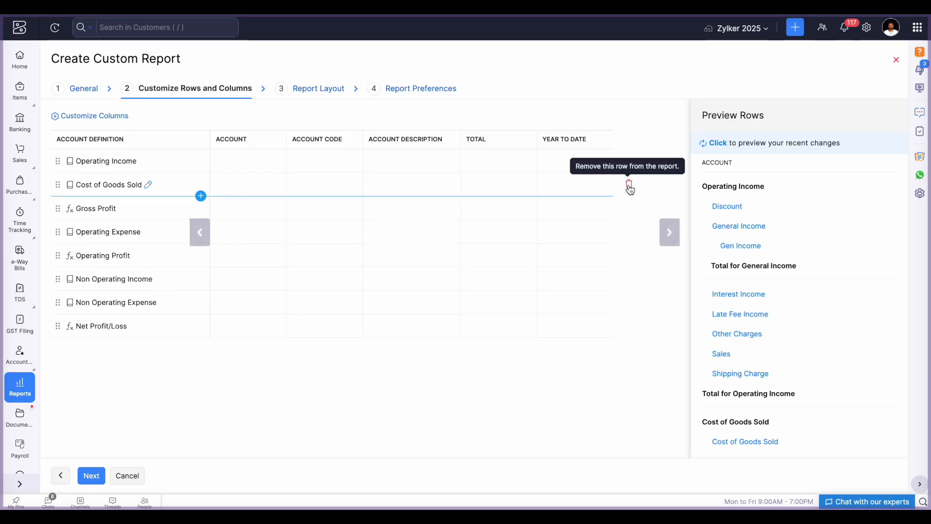
Delete the Cost of Goods Sold and Non Operating Income rows from the report
{"action": "left_click", "coordinate": [629, 184]}
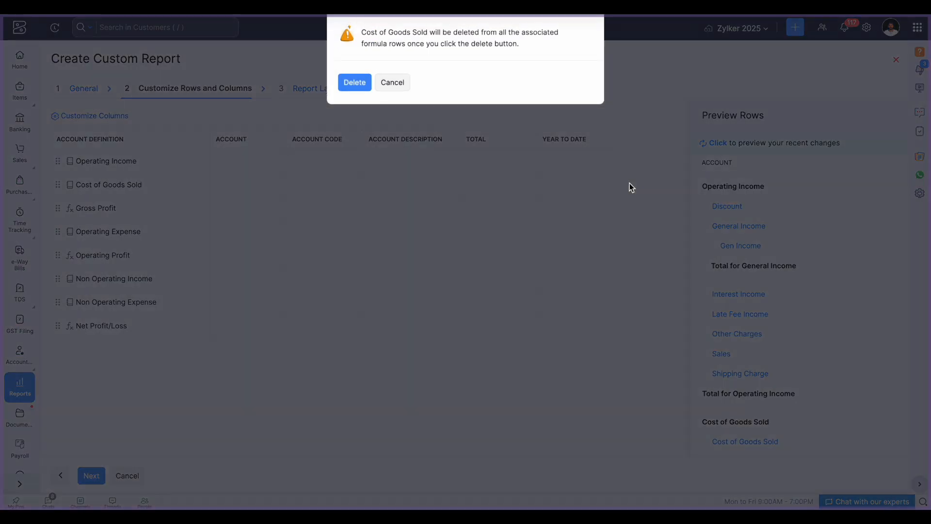
{"action": "left_click", "coordinate": [353, 81]}
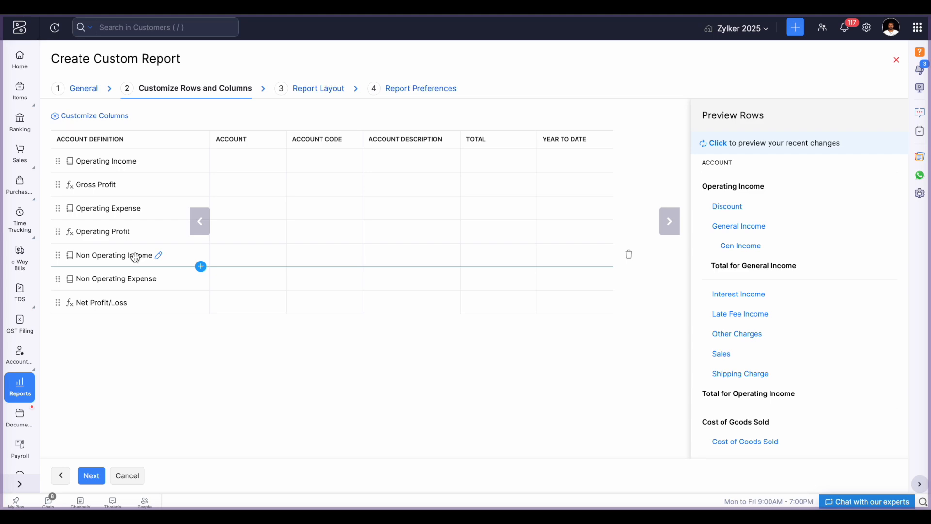
{"action": "left_click", "coordinate": [628, 253]}
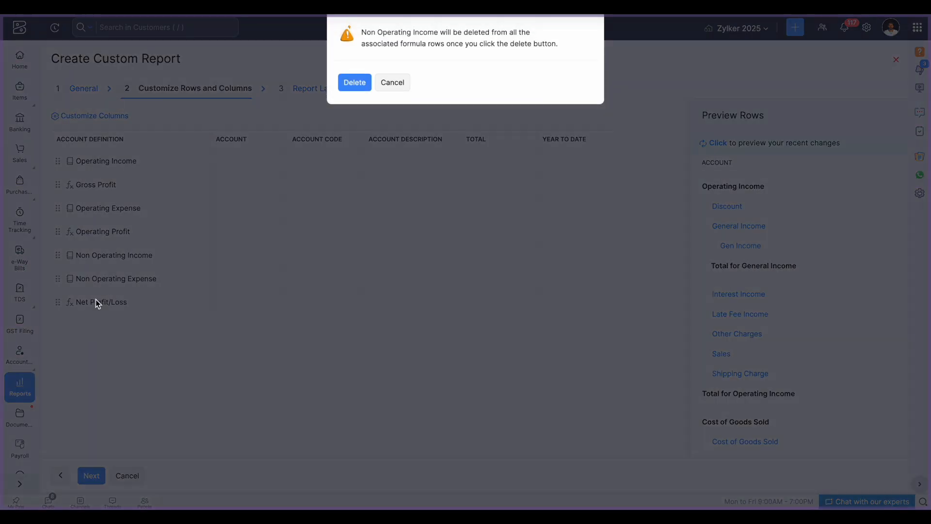
{"action": "left_click", "coordinate": [348, 86]}
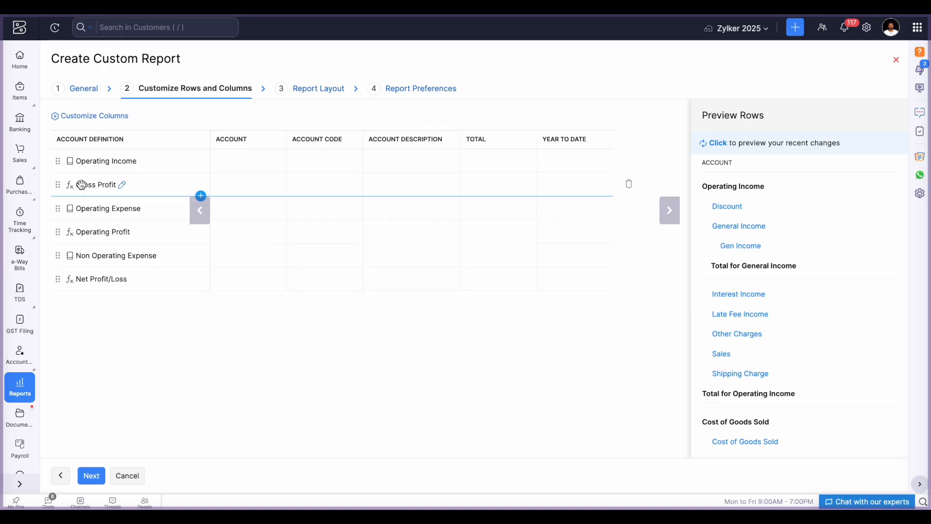
Add Operating Income a second time to the Gross Profit formula and remove the duplicate term
{"action": "left_click", "coordinate": [122, 185]}
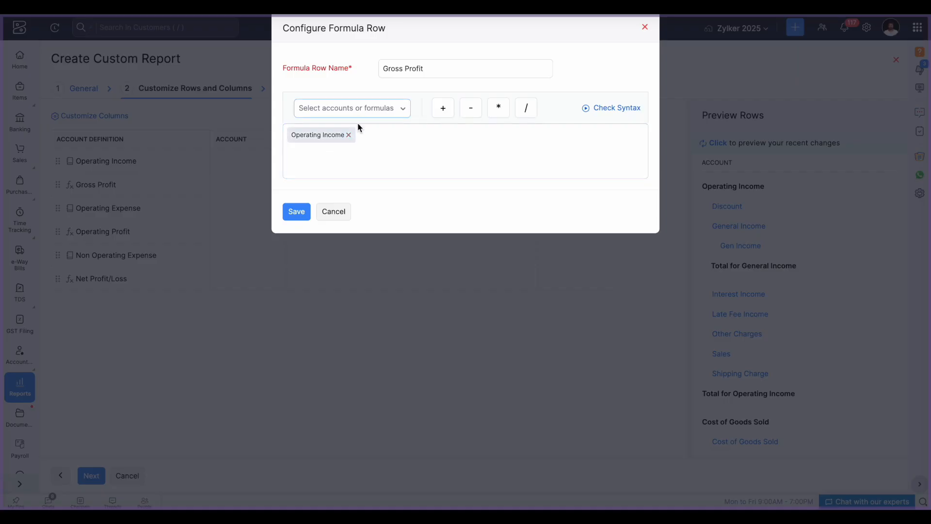
{"action": "left_click", "coordinate": [358, 109]}
{"action": "left_click", "coordinate": [362, 154]}
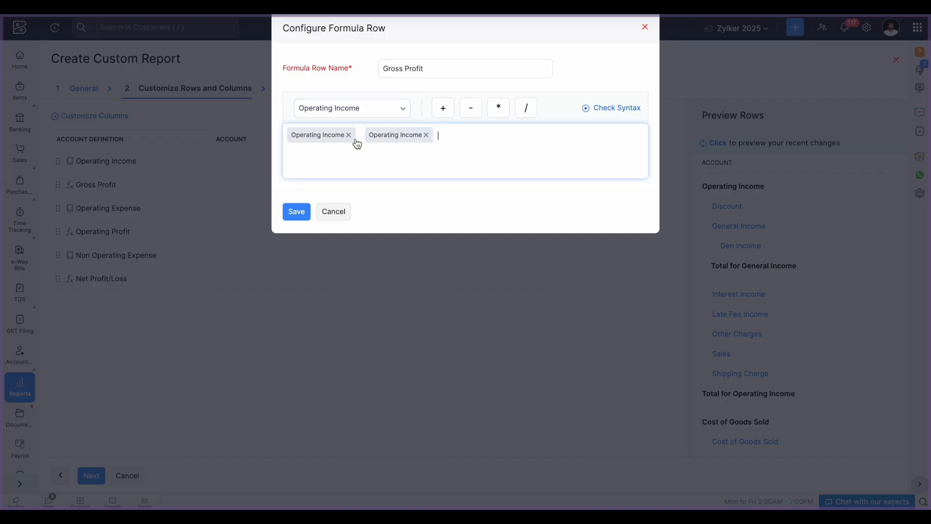
{"action": "left_click", "coordinate": [348, 135]}
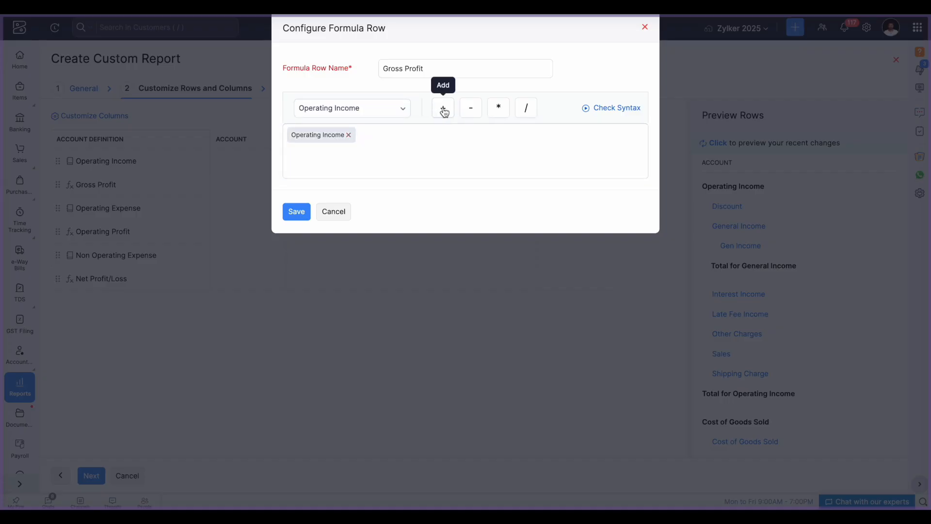
Try multiplying Operating Income by 2 in the Gross Profit formula and clear the added terms
{"action": "left_click", "coordinate": [498, 112]}
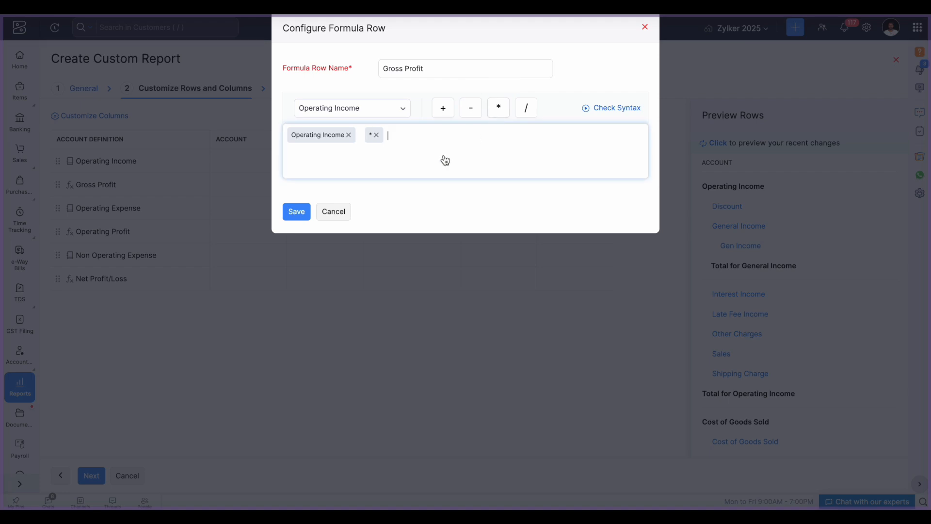
{"action": "left_click", "coordinate": [445, 160]}
{"action": "type", "text": "2"}
{"action": "key", "text": "BackSpace"}
{"action": "key", "text": "BackSpace"}
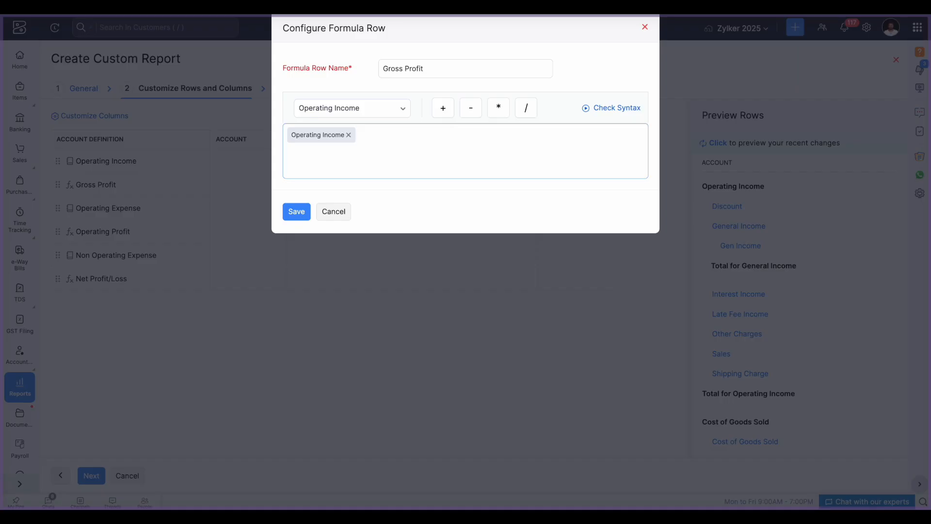
Try setting the Gross Profit formula to Operating Income / 2 and save the row
{"action": "left_click", "coordinate": [528, 109]}
{"action": "type", "text": "2"}
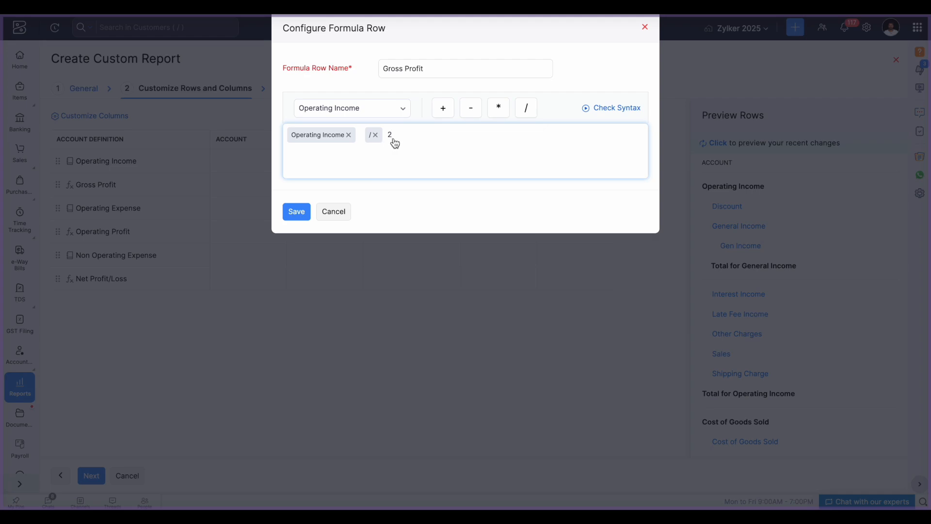
{"action": "left_click", "coordinate": [296, 211]}
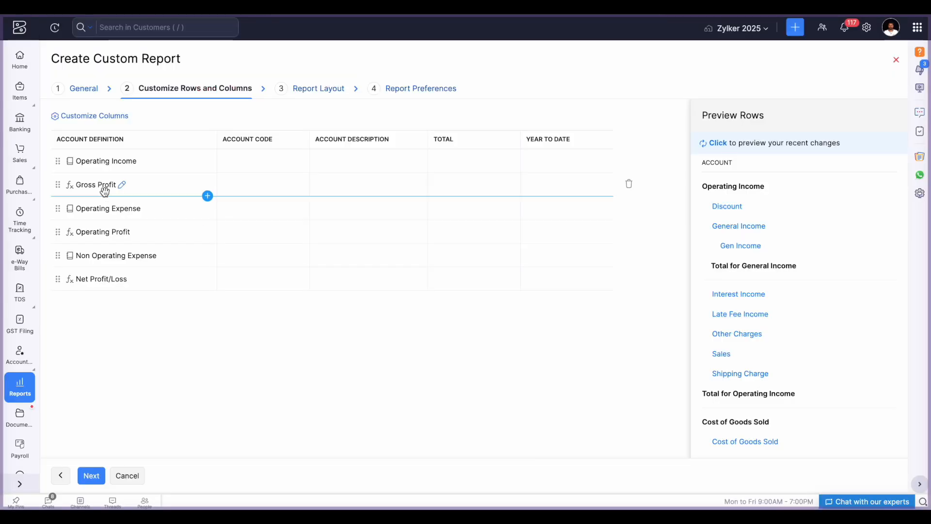
Set the Gross Profit row's formula to Operating Income / Operating Income and save it
{"action": "left_click", "coordinate": [122, 187]}
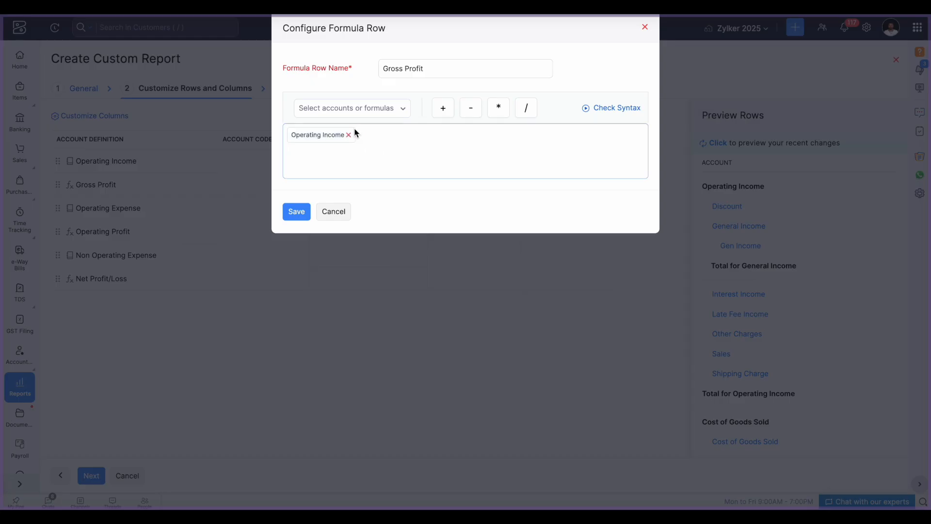
{"action": "left_click", "coordinate": [473, 115]}
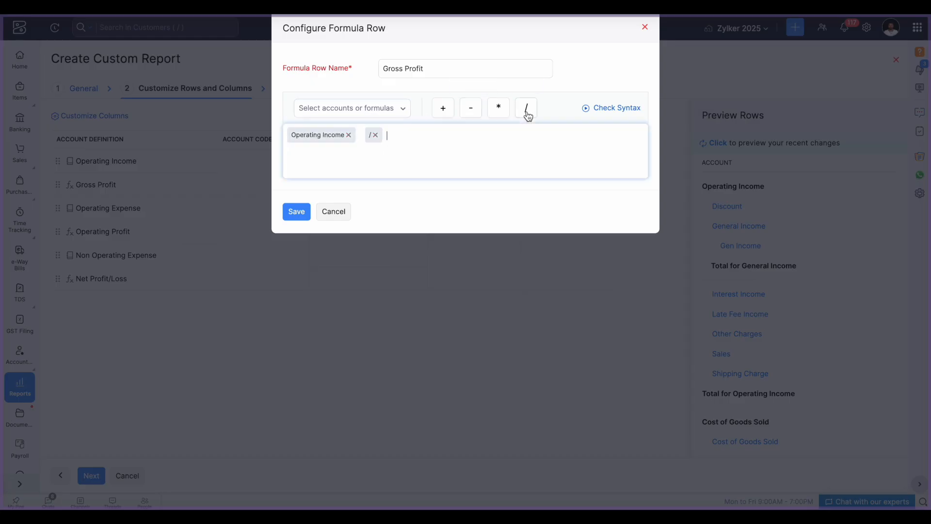
{"action": "left_click", "coordinate": [369, 110]}
{"action": "left_click", "coordinate": [367, 154]}
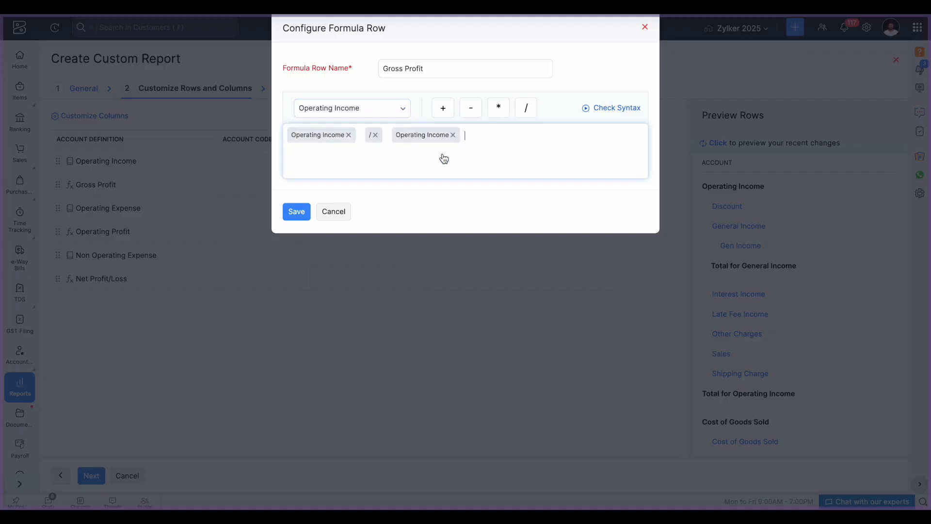
{"action": "left_click", "coordinate": [297, 211]}
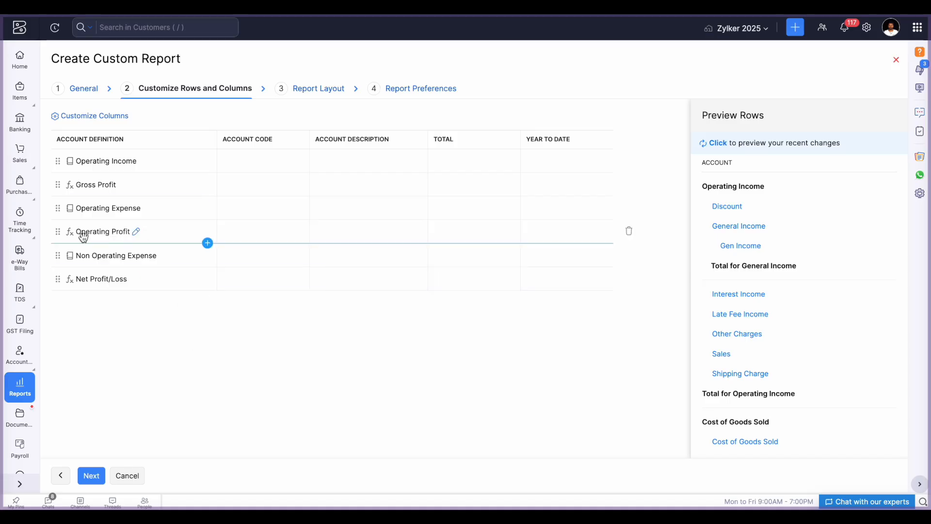
Change the Operating Profit row's formula to Gross Profit + Operating Expense and save it
{"action": "left_click", "coordinate": [137, 233]}
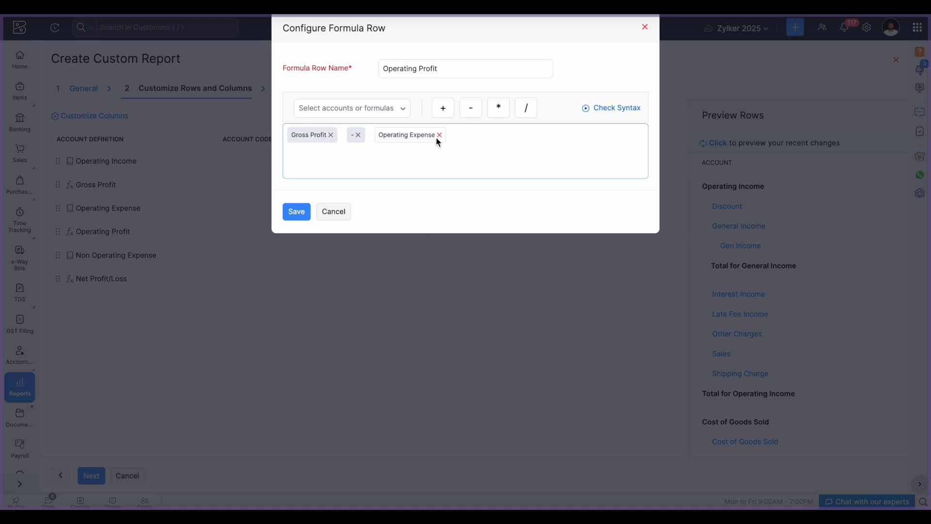
{"action": "left_click", "coordinate": [358, 135]}
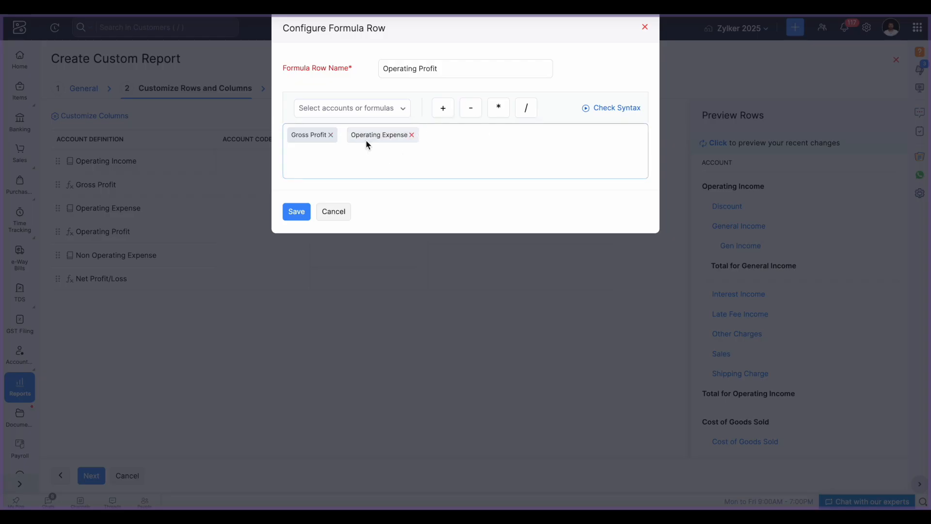
{"action": "left_click", "coordinate": [412, 135]}
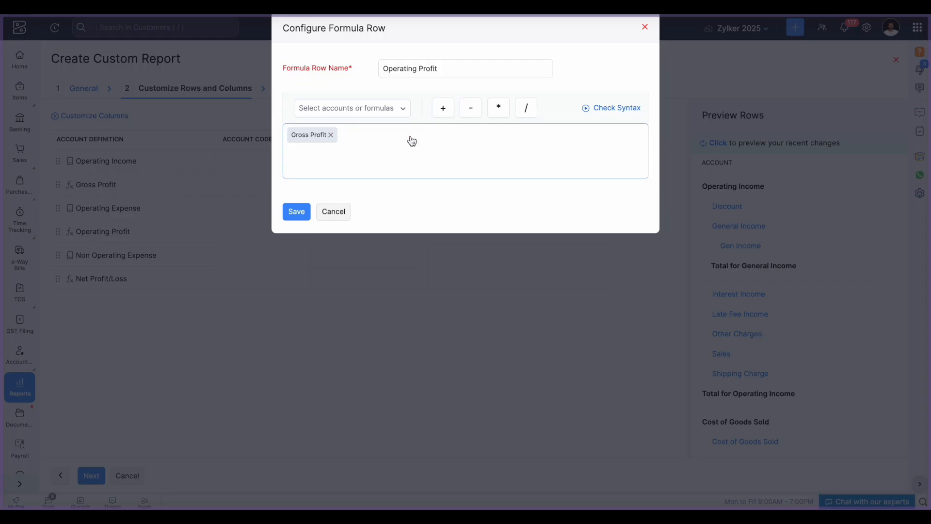
{"action": "left_click", "coordinate": [499, 111]}
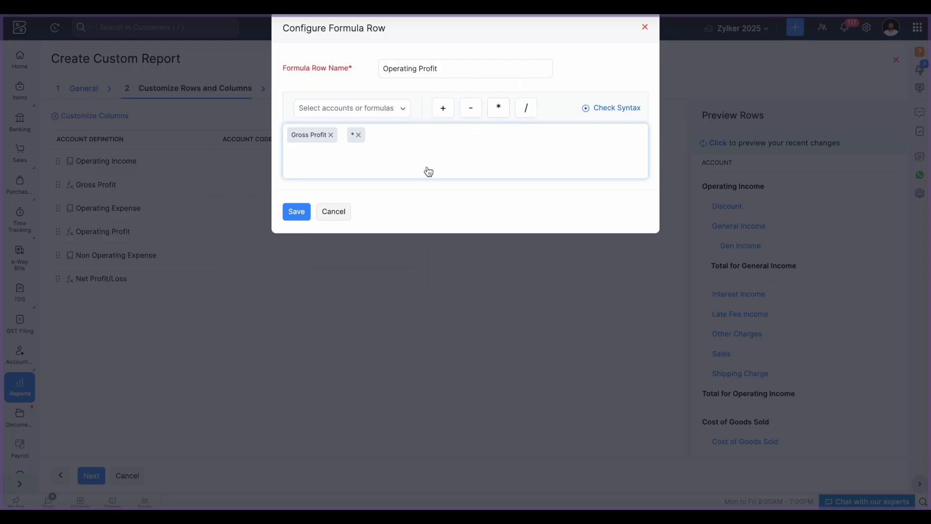
{"action": "left_click", "coordinate": [360, 134]}
{"action": "left_click", "coordinate": [442, 108]}
{"action": "left_click", "coordinate": [342, 111]}
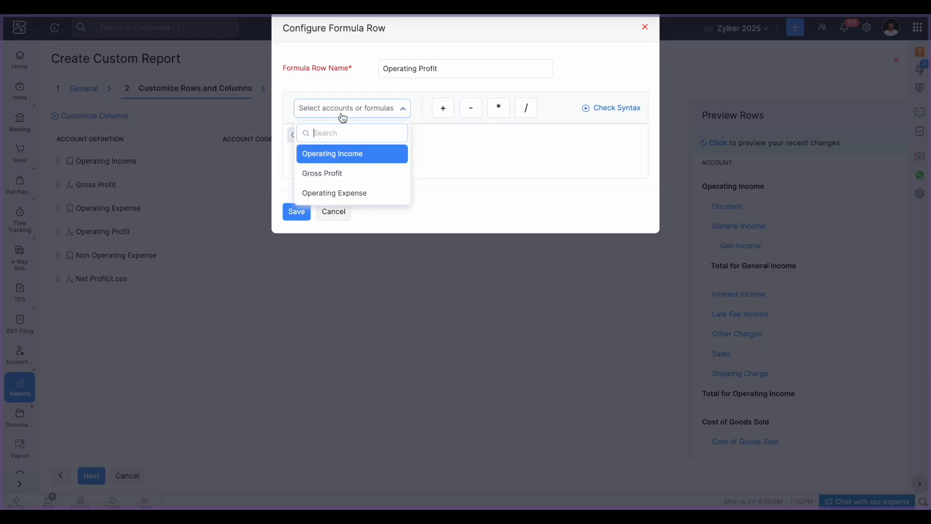
{"action": "left_click", "coordinate": [339, 196]}
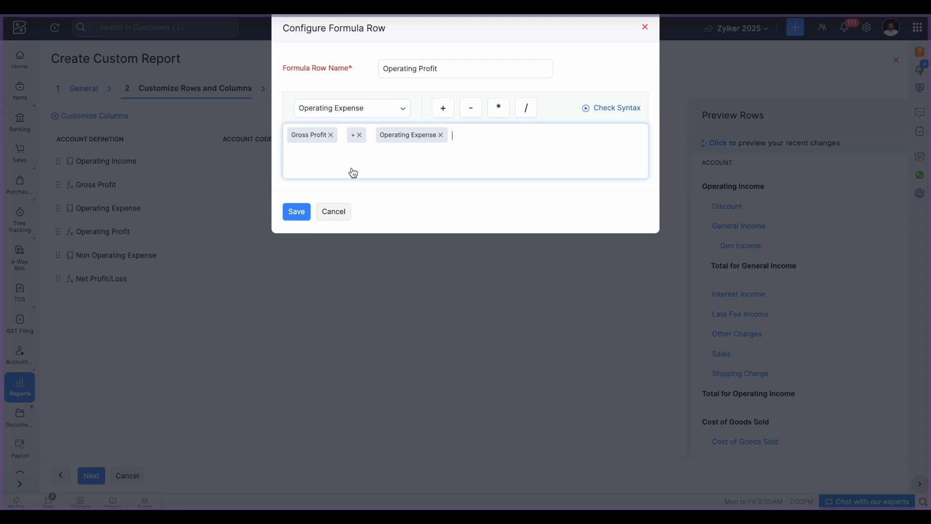
{"action": "left_click", "coordinate": [303, 213]}
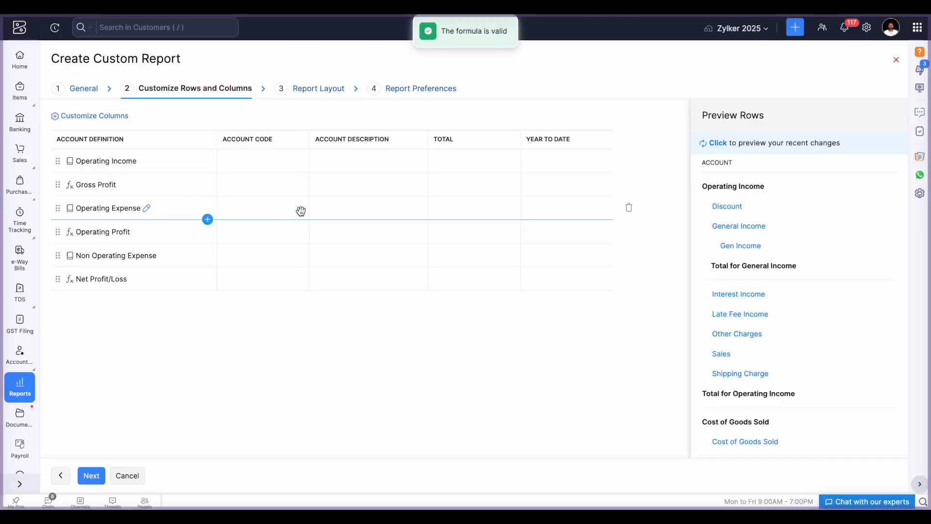
Append + Operating Income + Operating Expense to the Net Profit/Loss formula, save it, and continue to the report layout
{"action": "left_click", "coordinate": [134, 279]}
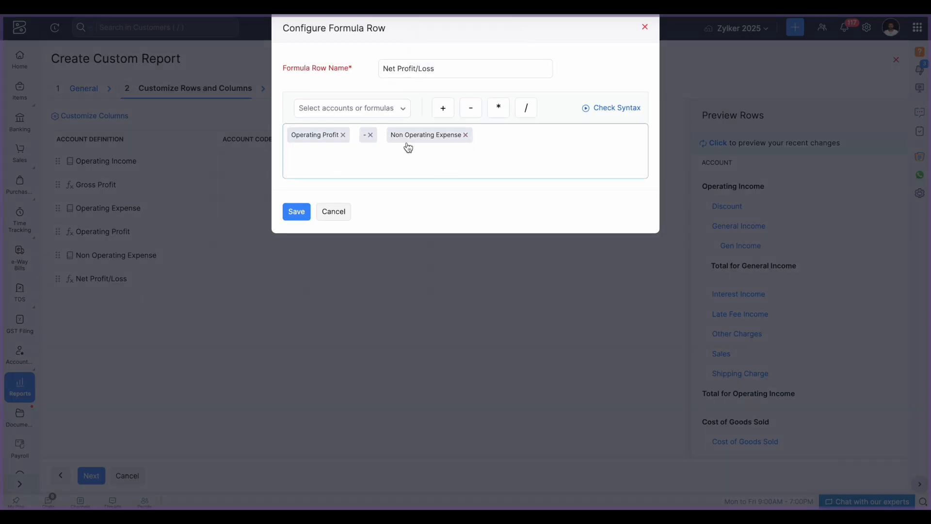
{"action": "left_click", "coordinate": [443, 113]}
{"action": "left_click", "coordinate": [361, 106]}
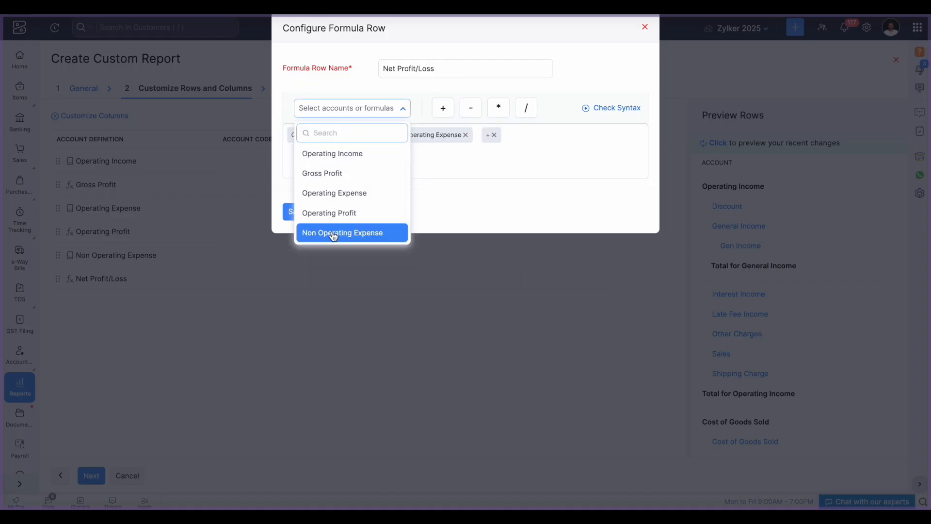
{"action": "left_click", "coordinate": [325, 161]}
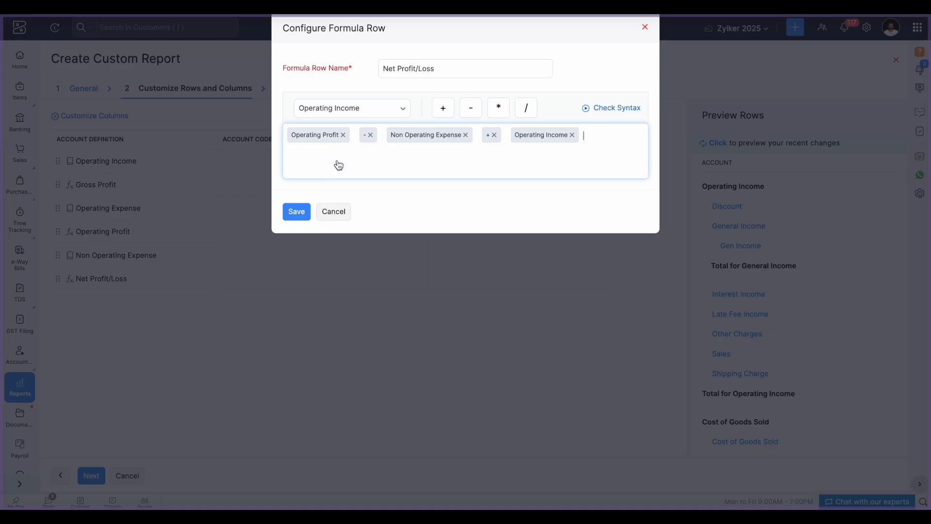
{"action": "left_click", "coordinate": [345, 112]}
{"action": "left_click", "coordinate": [443, 109]}
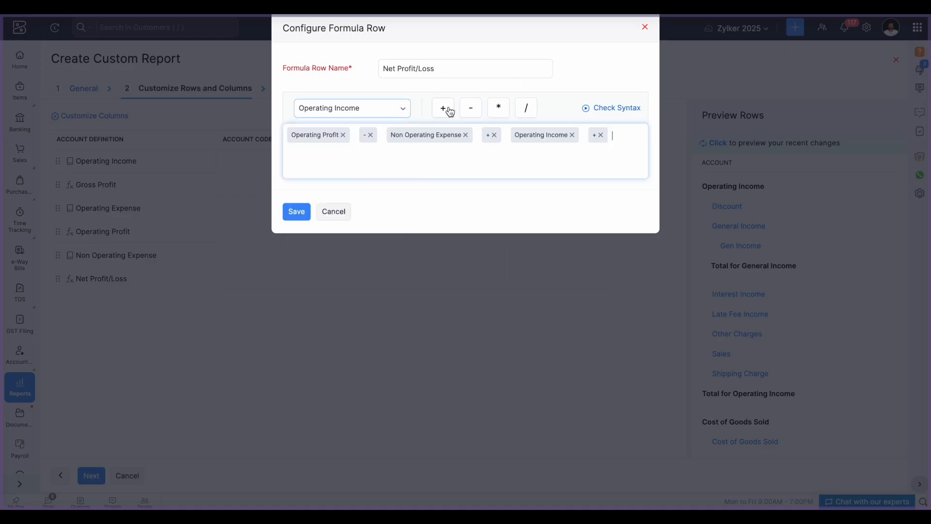
{"action": "left_click", "coordinate": [349, 109]}
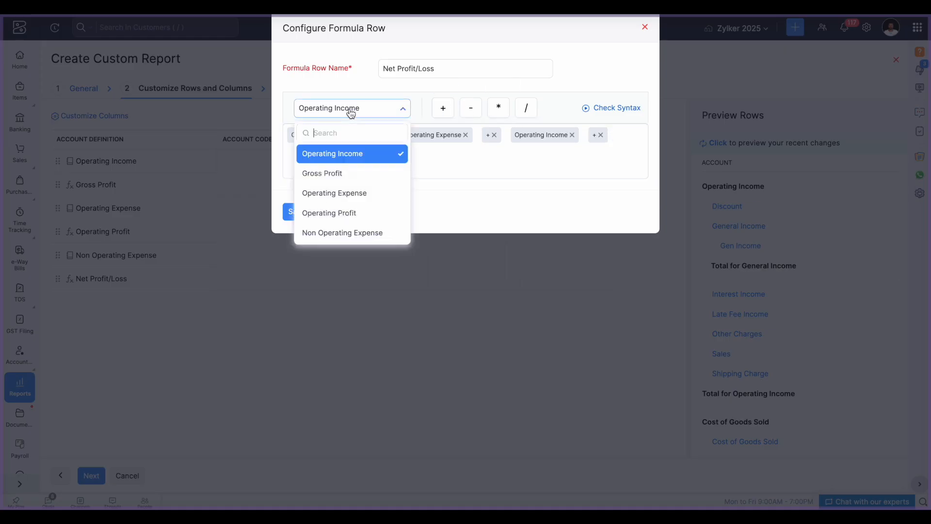
{"action": "left_click", "coordinate": [338, 202]}
{"action": "left_click", "coordinate": [295, 211]}
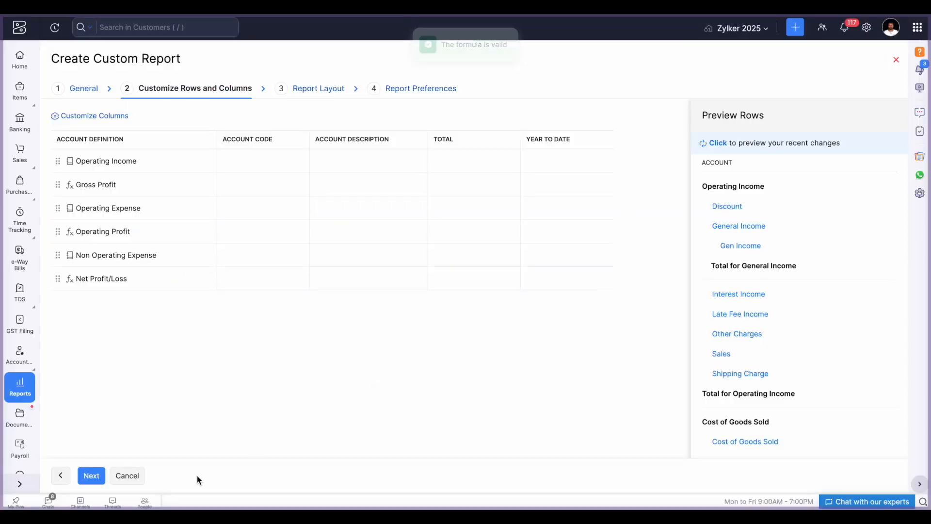
{"action": "left_click", "coordinate": [92, 475]}
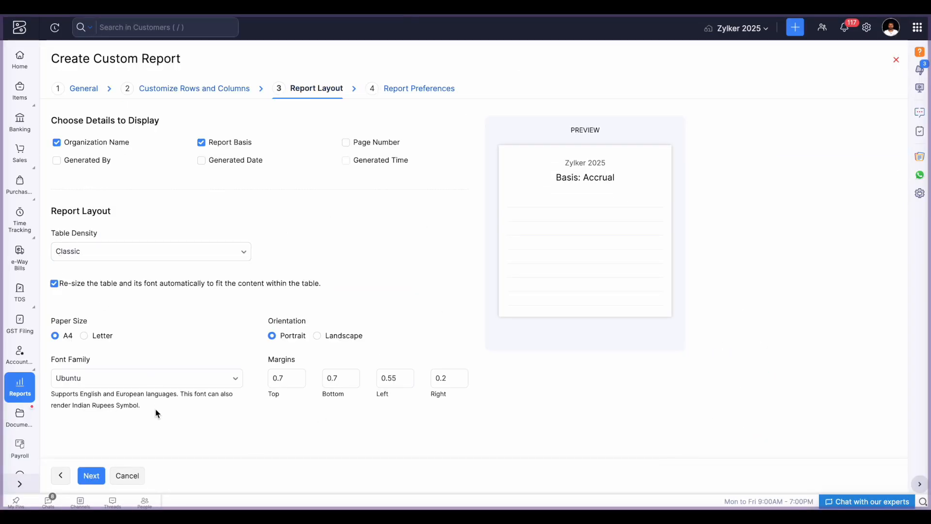
Review the custom report's preferences, advanced filter fields, layout options, and row and column setup
{"action": "left_click", "coordinate": [91, 475]}
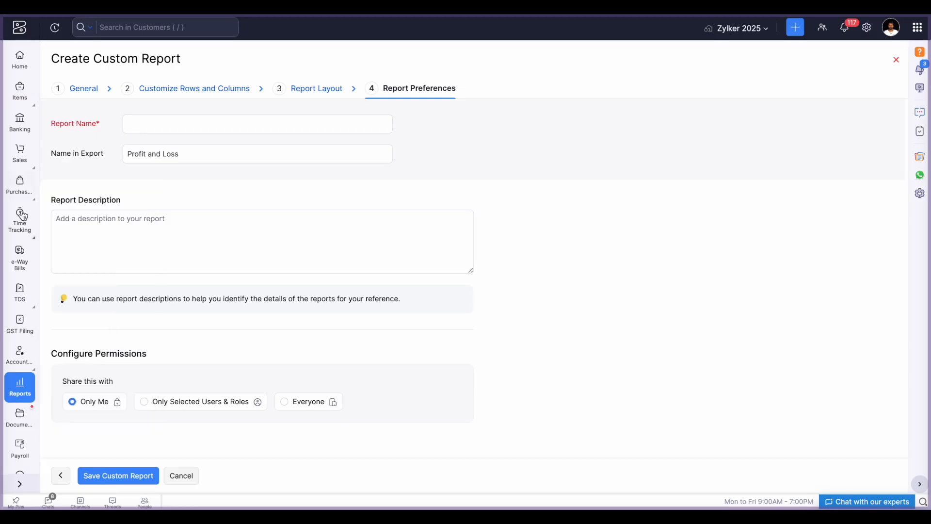
{"action": "left_click", "coordinate": [160, 96]}
{"action": "left_click", "coordinate": [94, 93]}
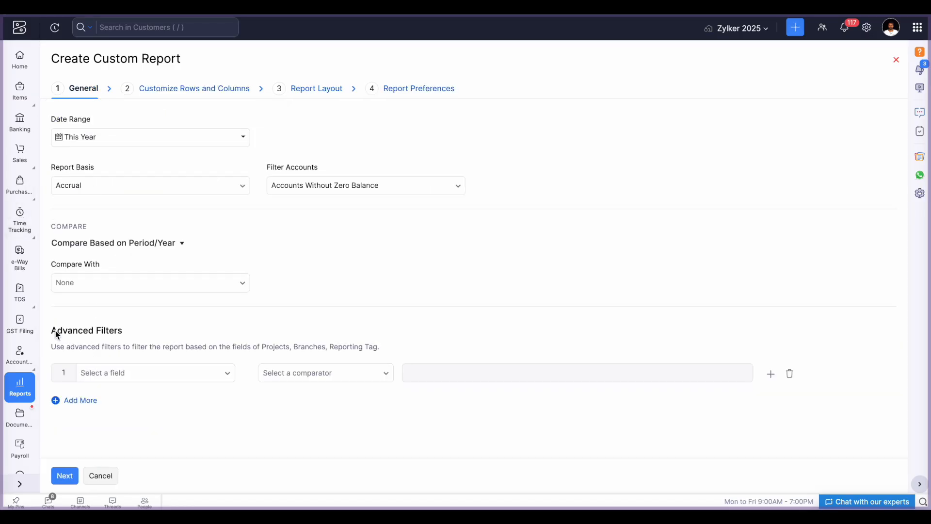
{"action": "left_click", "coordinate": [137, 372]}
{"action": "scroll", "coordinate": [131, 349], "scroll_direction": "down", "scroll_amount": 1}
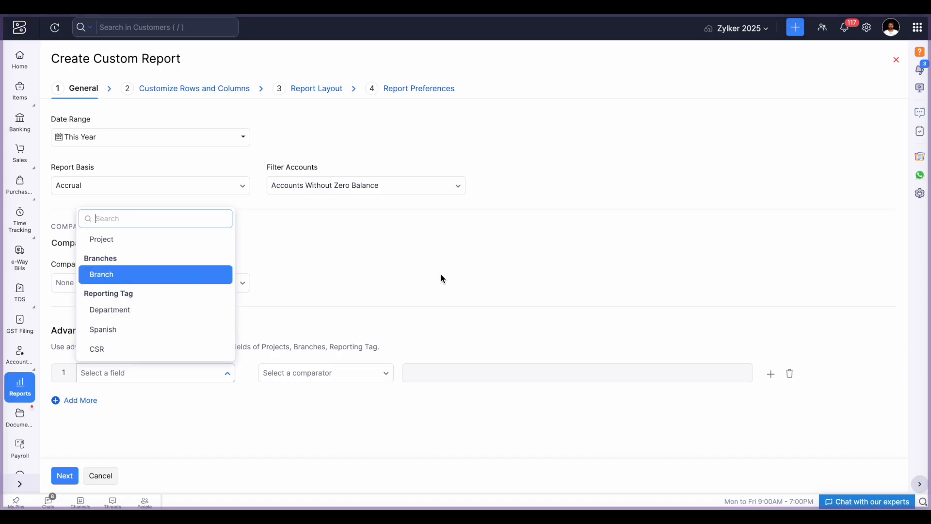
{"action": "left_click", "coordinate": [418, 301]}
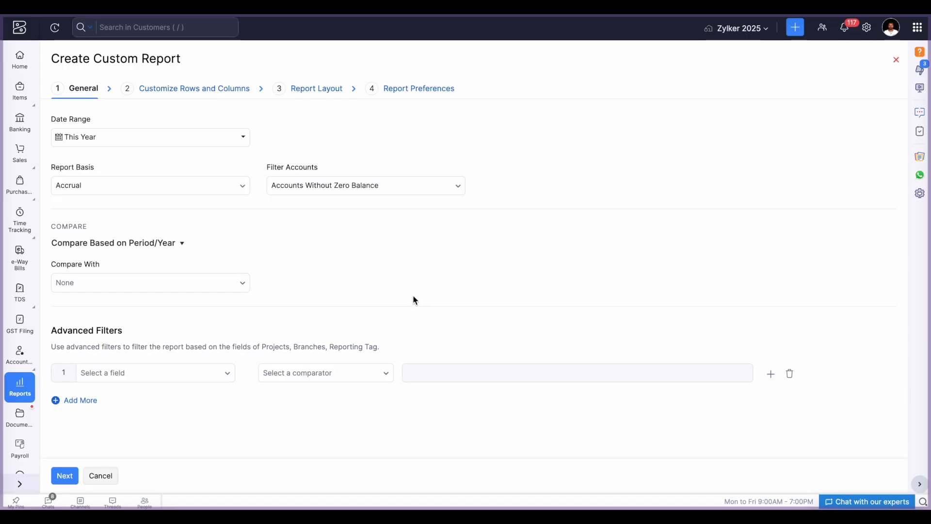
{"action": "left_click", "coordinate": [298, 97]}
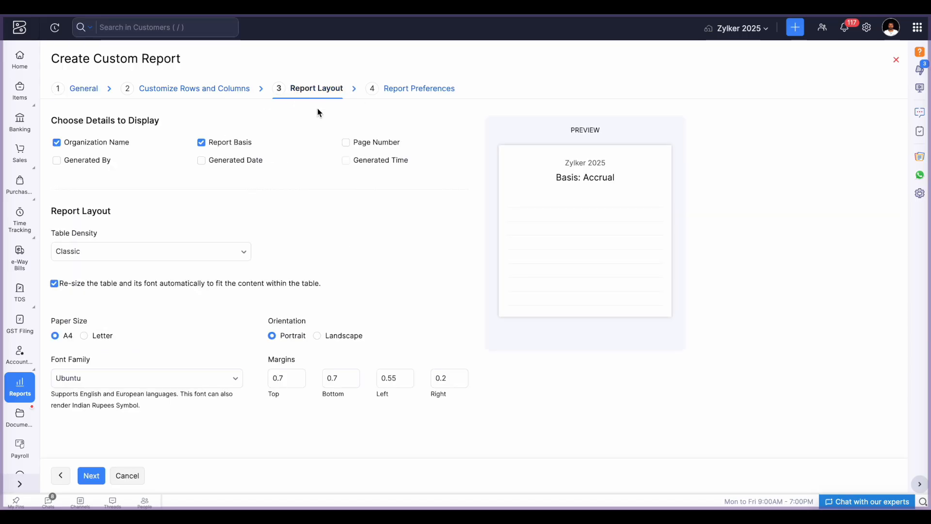
{"action": "left_click", "coordinate": [200, 92]}
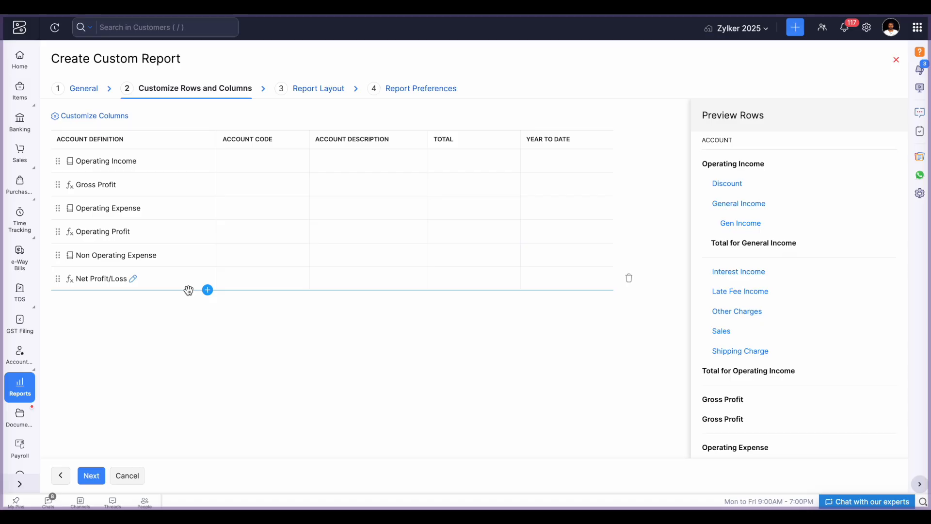
Cancel the custom report and return to the Reports Center to browse its report categories
{"action": "left_click", "coordinate": [126, 475]}
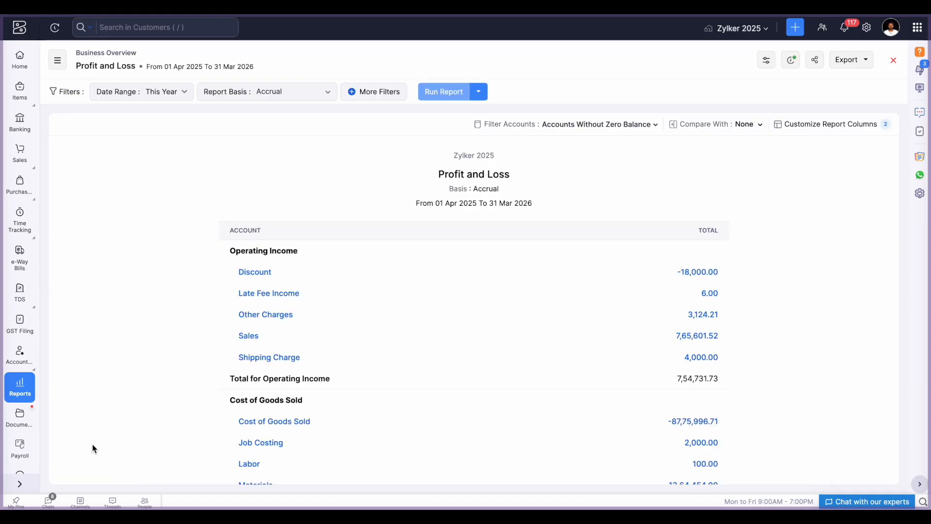
{"action": "left_click", "coordinate": [20, 387]}
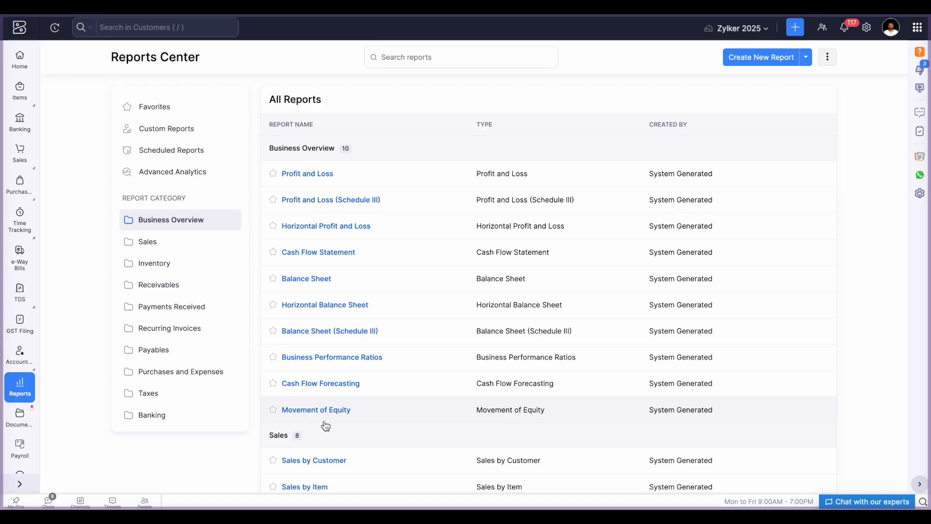
{"action": "scroll", "coordinate": [180, 407], "scroll_direction": "down", "scroll_amount": 2}
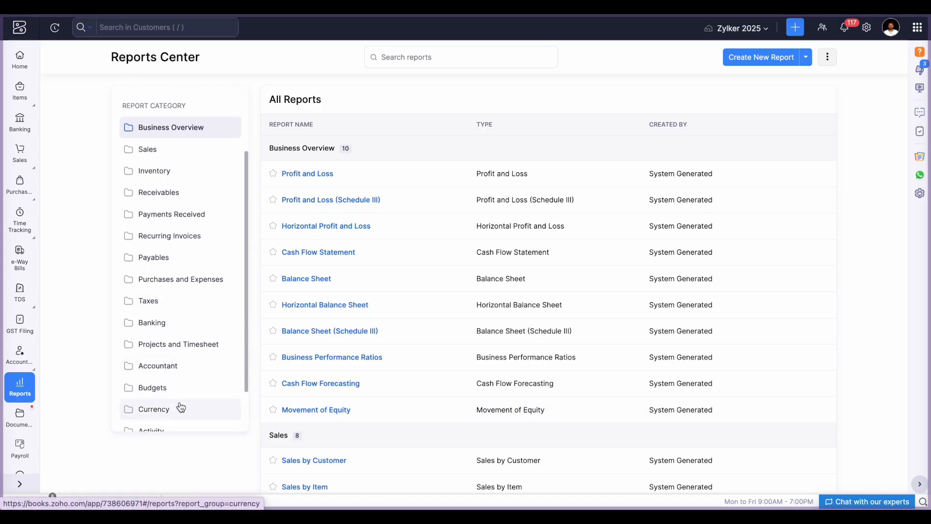
{"action": "scroll", "coordinate": [181, 406], "scroll_direction": "down", "scroll_amount": 1}
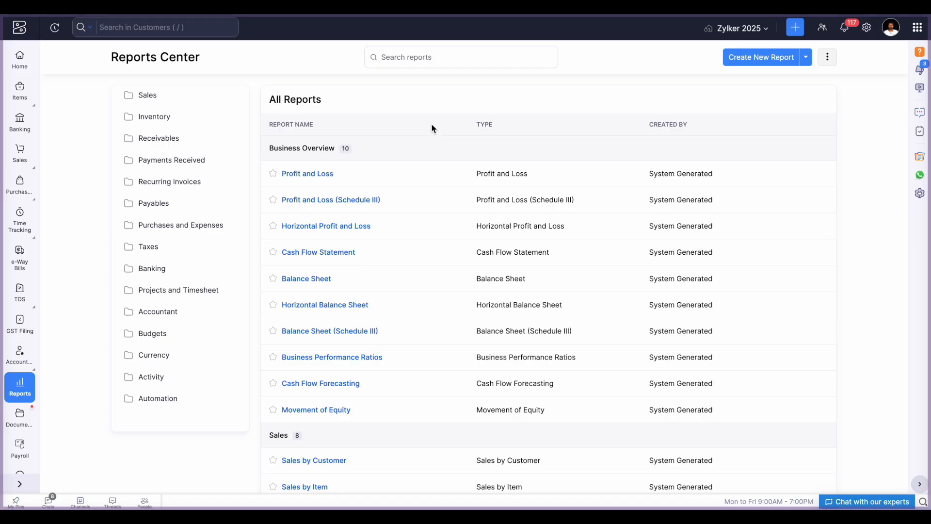
Add the Profit and Loss report to the favorites and show the favorite reports
{"action": "left_click", "coordinate": [274, 174]}
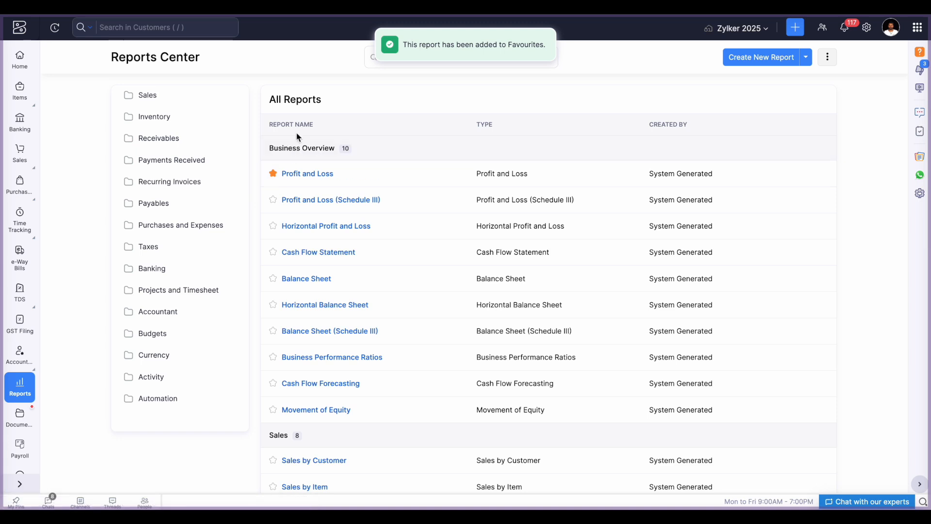
{"action": "scroll", "coordinate": [164, 275], "scroll_direction": "up", "scroll_amount": 3}
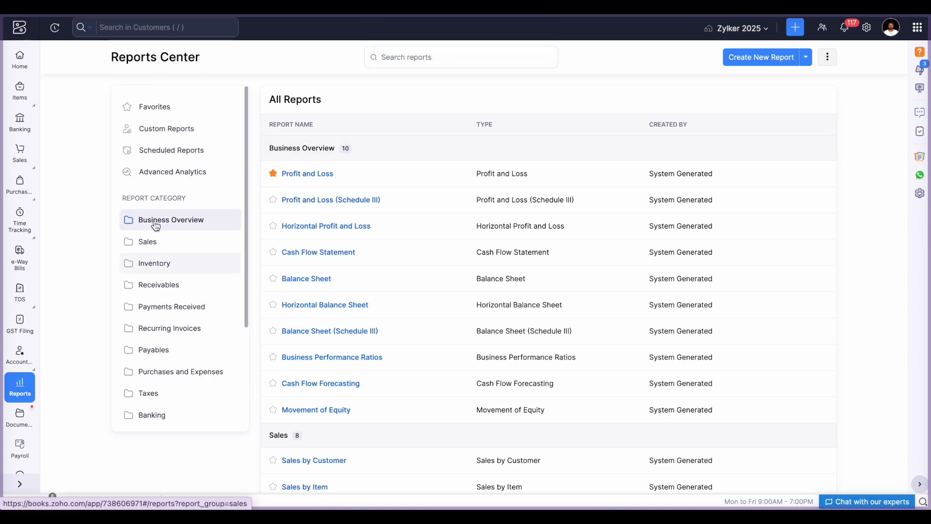
{"action": "left_click", "coordinate": [163, 113]}
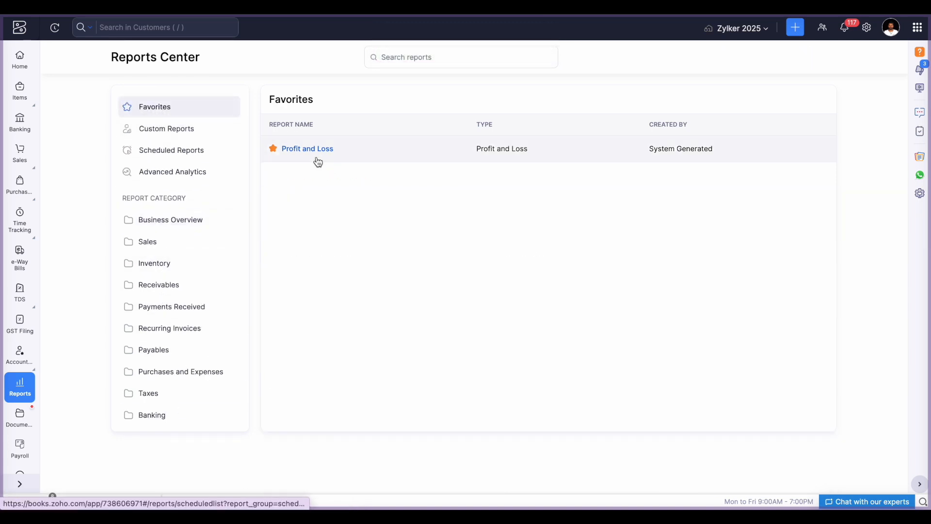
Look at the custom reports, the scheduled reports and the Advanced Analytics dashboards
{"action": "left_click", "coordinate": [167, 129]}
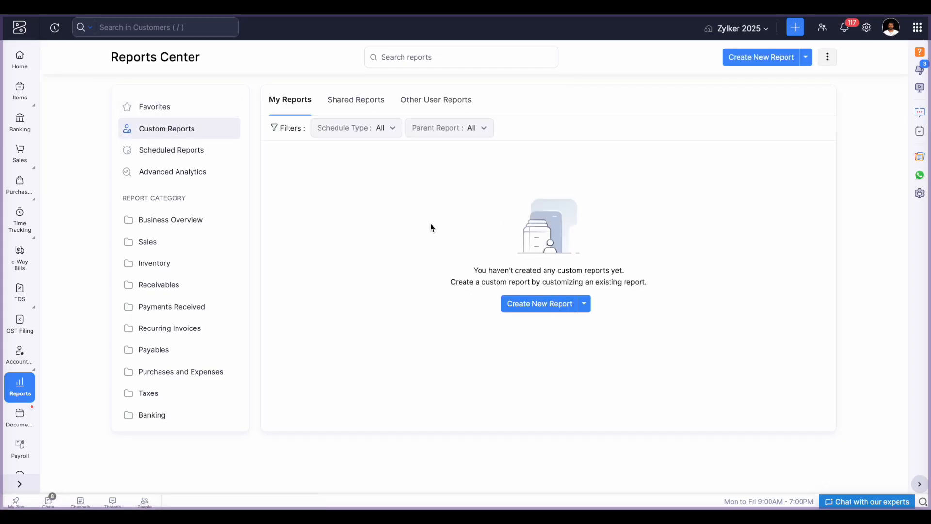
{"action": "left_click", "coordinate": [157, 155]}
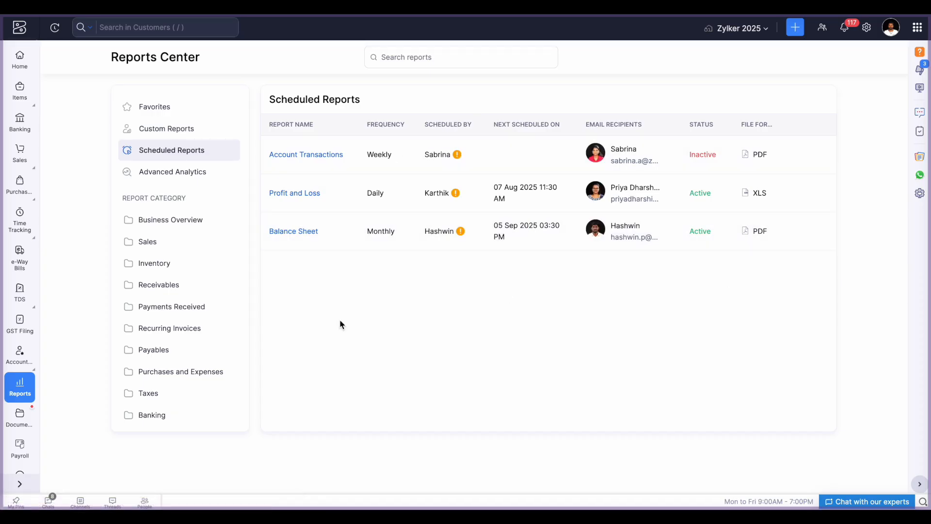
{"action": "left_click", "coordinate": [184, 183]}
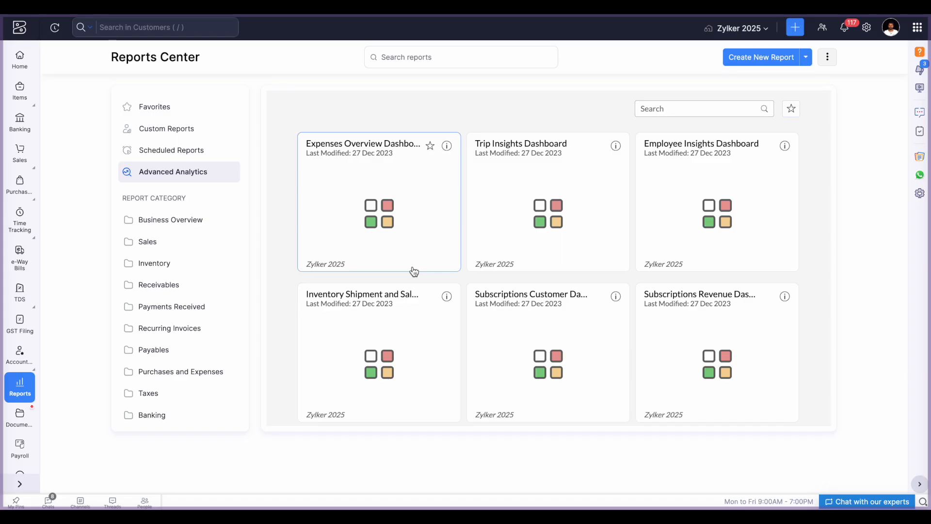
{"action": "scroll", "coordinate": [413, 270], "scroll_direction": "down", "scroll_amount": 2}
{"action": "scroll", "coordinate": [413, 269], "scroll_direction": "up", "scroll_amount": 2}
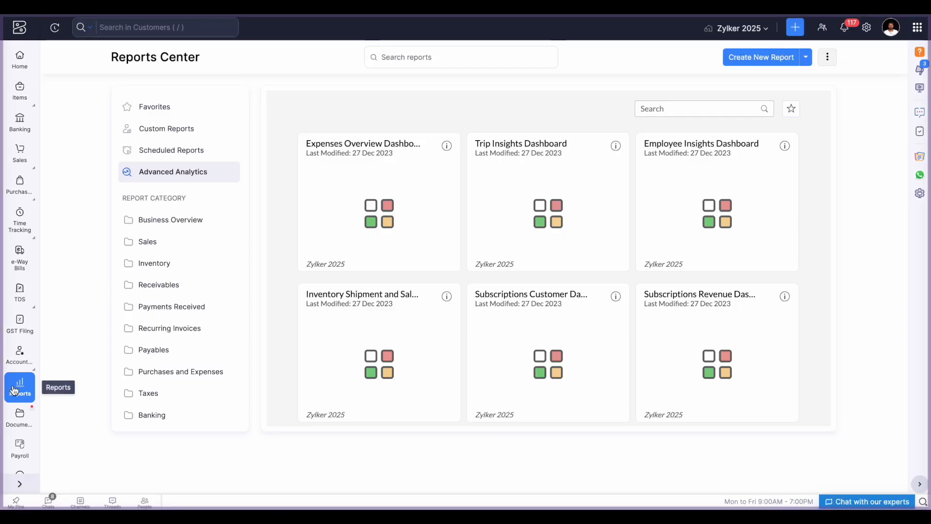
Return to the full report list and look through the Sales and Inventory reports
{"action": "left_click", "coordinate": [19, 385]}
{"action": "scroll", "coordinate": [398, 334], "scroll_direction": "down", "scroll_amount": 4}
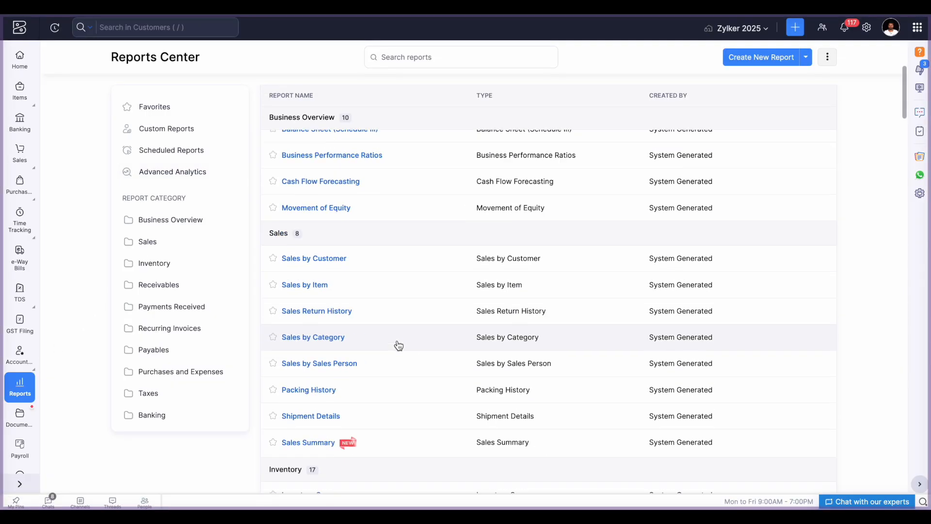
{"action": "scroll", "coordinate": [398, 346], "scroll_direction": "down", "scroll_amount": 2}
{"action": "scroll", "coordinate": [360, 375], "scroll_direction": "down", "scroll_amount": 3}
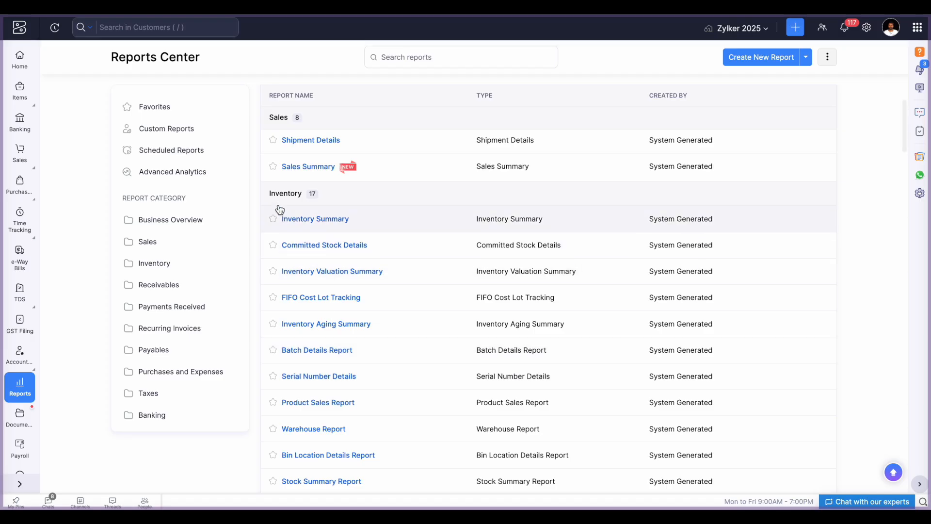
{"action": "scroll", "coordinate": [319, 357], "scroll_direction": "down", "scroll_amount": 2}
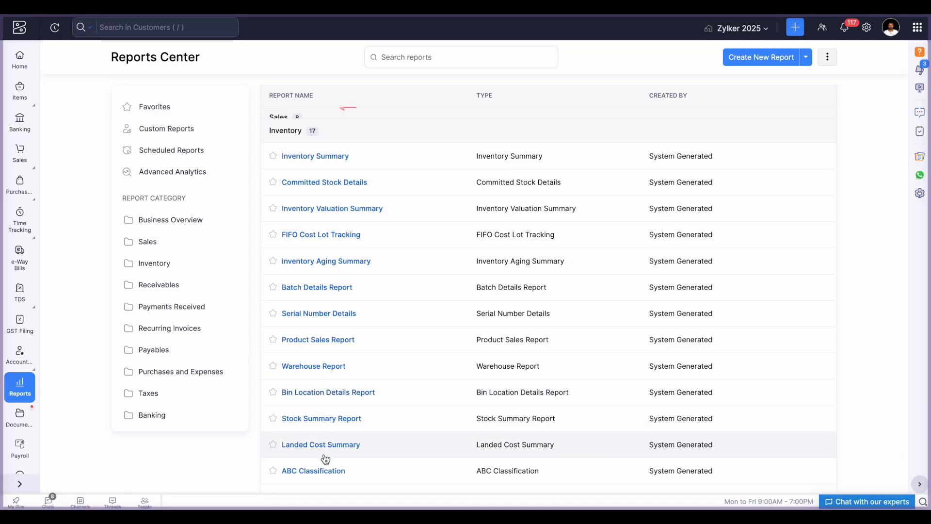
{"action": "scroll", "coordinate": [326, 459], "scroll_direction": "up", "scroll_amount": 4}
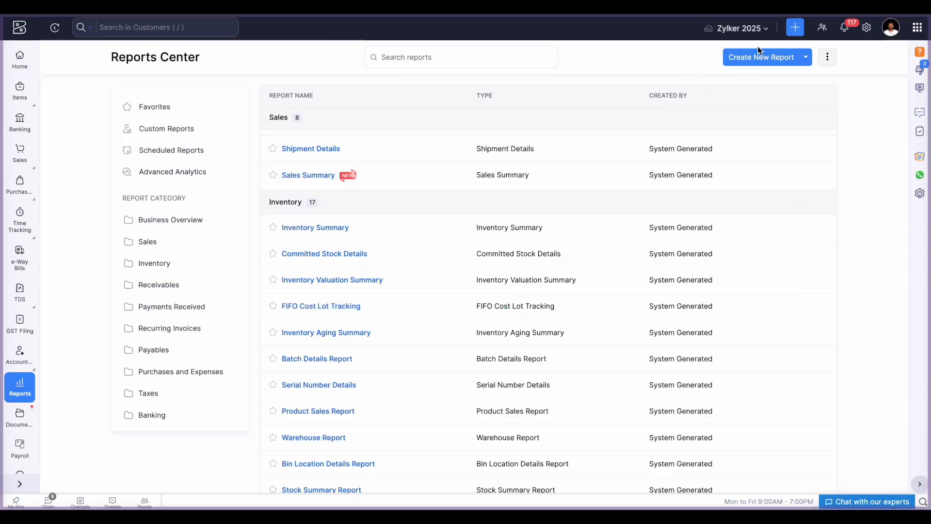
Look through the list of available organizations and close it without switching
{"action": "left_click", "coordinate": [750, 29]}
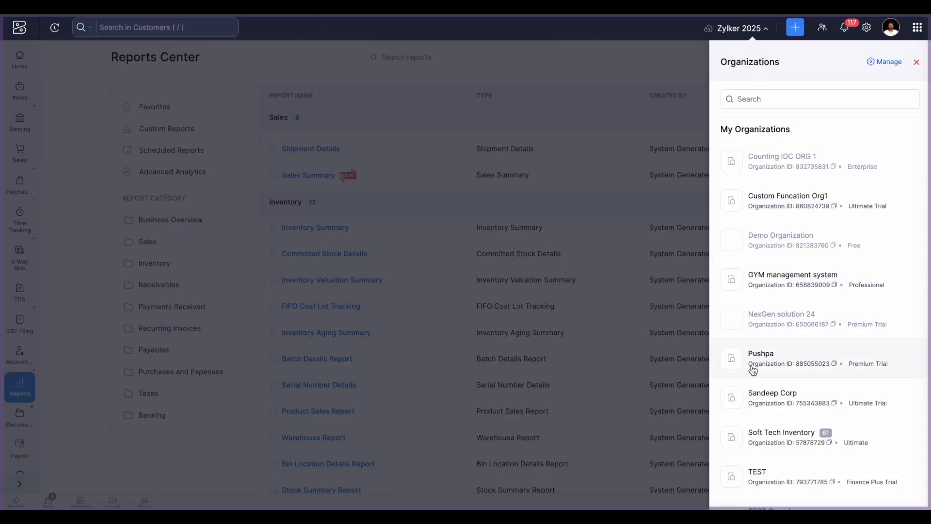
{"action": "scroll", "coordinate": [752, 368], "scroll_direction": "down", "scroll_amount": 8}
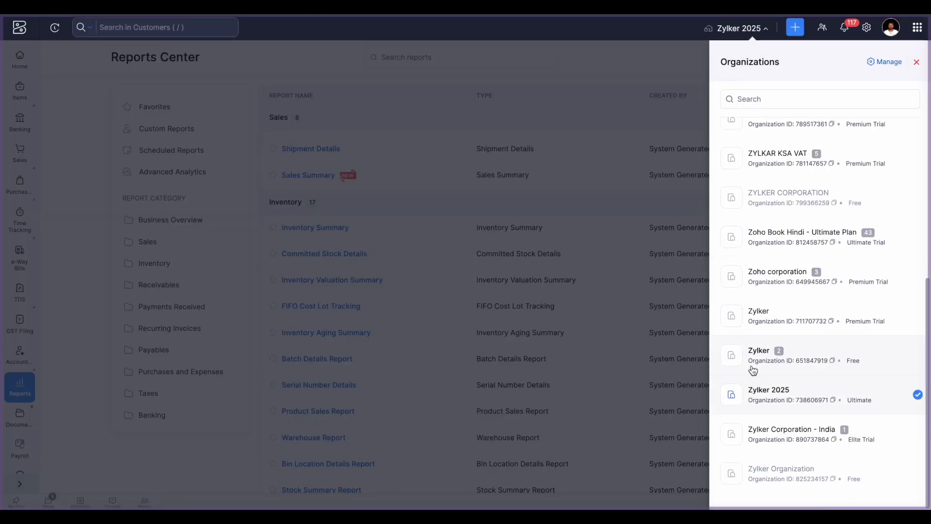
{"action": "left_click", "coordinate": [595, 116]}
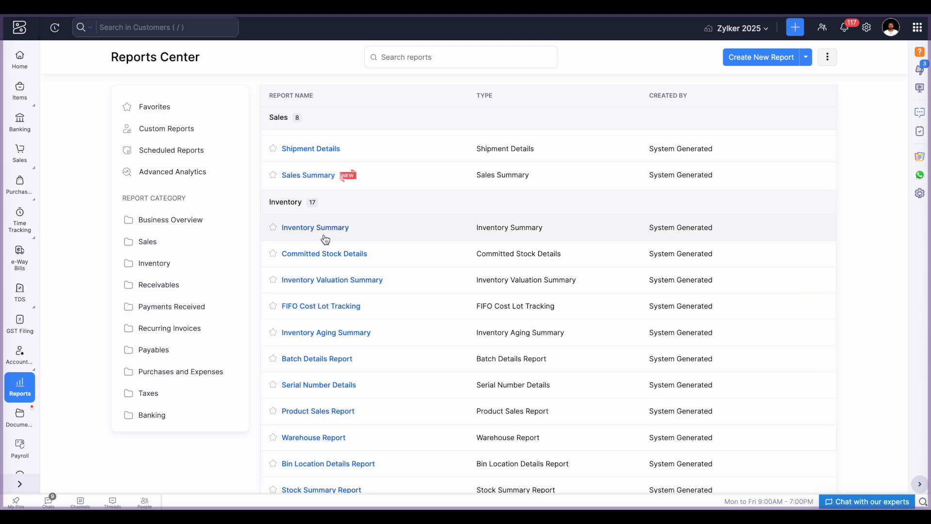
Browse further down the report list to the Recurring Invoices and Payables reports
{"action": "scroll", "coordinate": [341, 388], "scroll_direction": "down", "scroll_amount": 15}
{"action": "scroll", "coordinate": [343, 388], "scroll_direction": "down", "scroll_amount": 10}
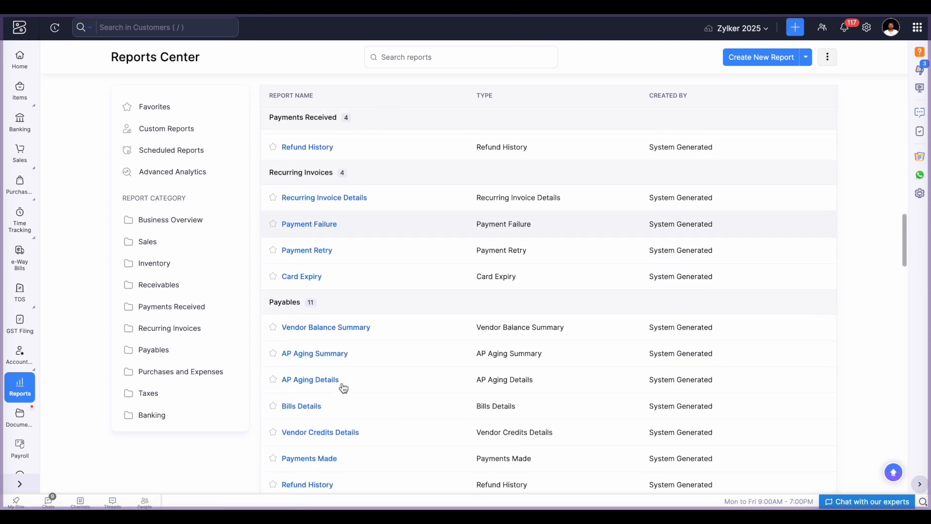
{"action": "scroll", "coordinate": [343, 388], "scroll_direction": "down", "scroll_amount": 2}
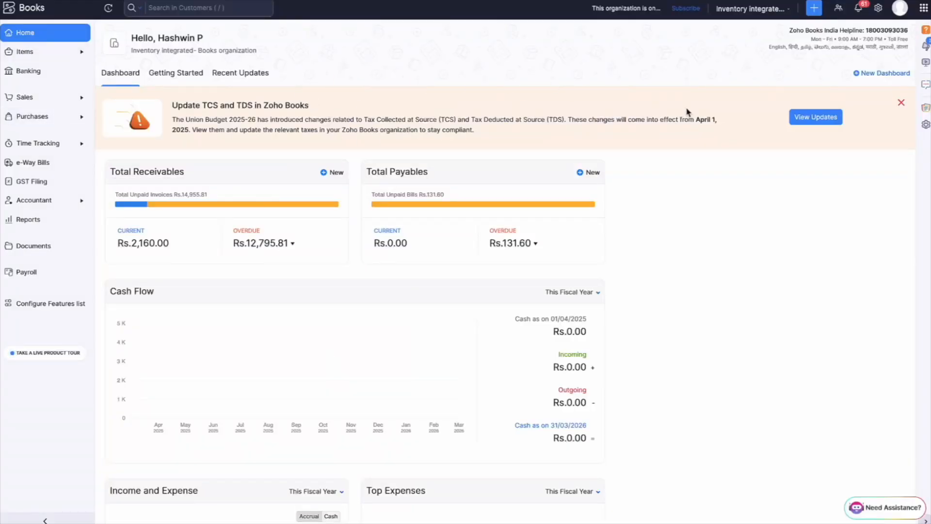
Find Zoho Analytics among the Zoho Apps integrations in the settings and start connecting it
{"action": "left_click", "coordinate": [878, 8]}
{"action": "scroll", "coordinate": [559, 395], "scroll_direction": "down", "scroll_amount": 3}
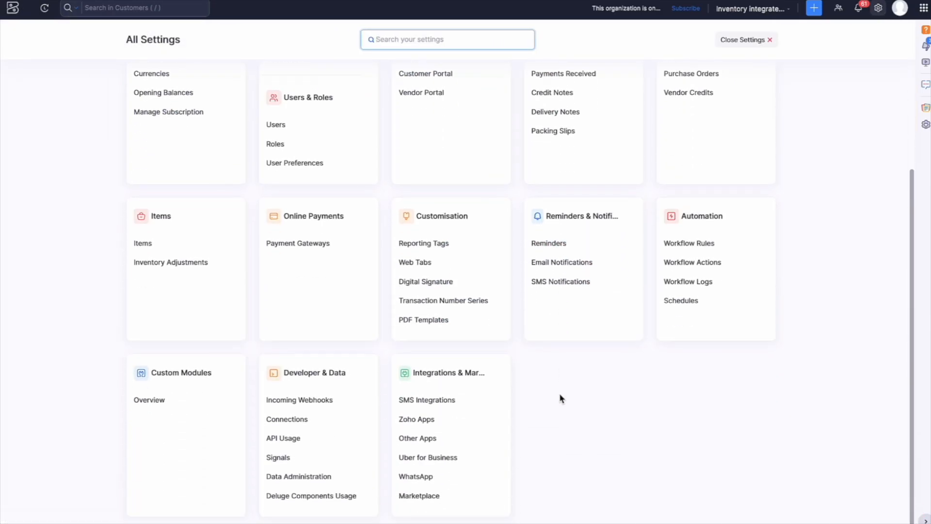
{"action": "left_click", "coordinate": [442, 422]}
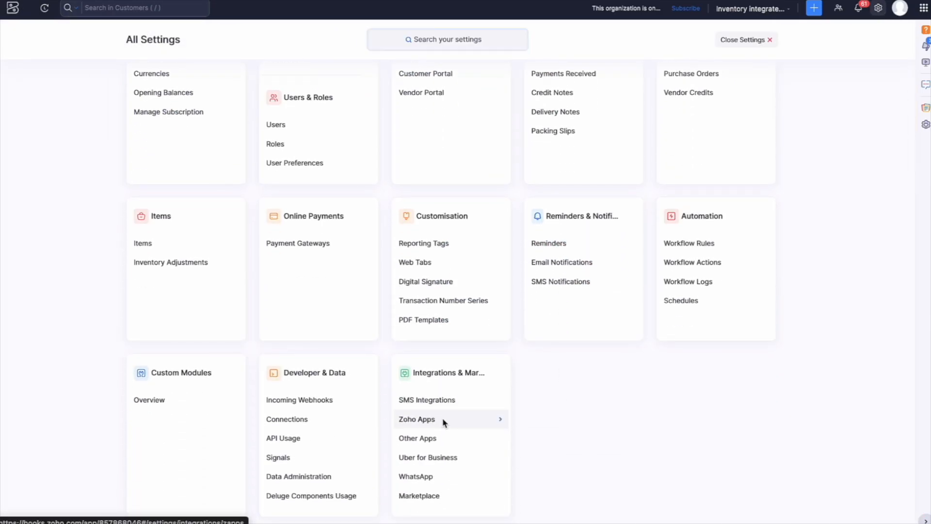
{"action": "scroll", "coordinate": [397, 408], "scroll_direction": "down", "scroll_amount": 7}
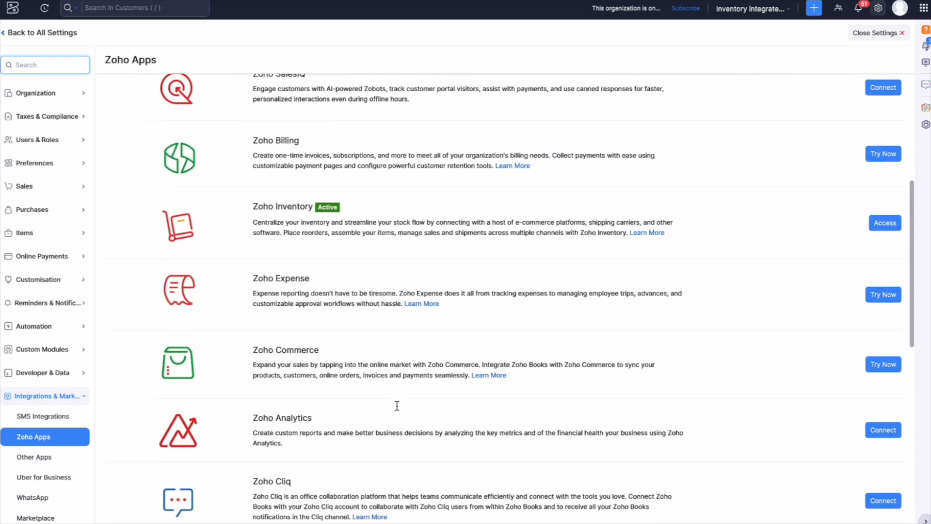
{"action": "left_click_drag", "start_coordinate": [242, 370], "coordinate": [315, 370]}
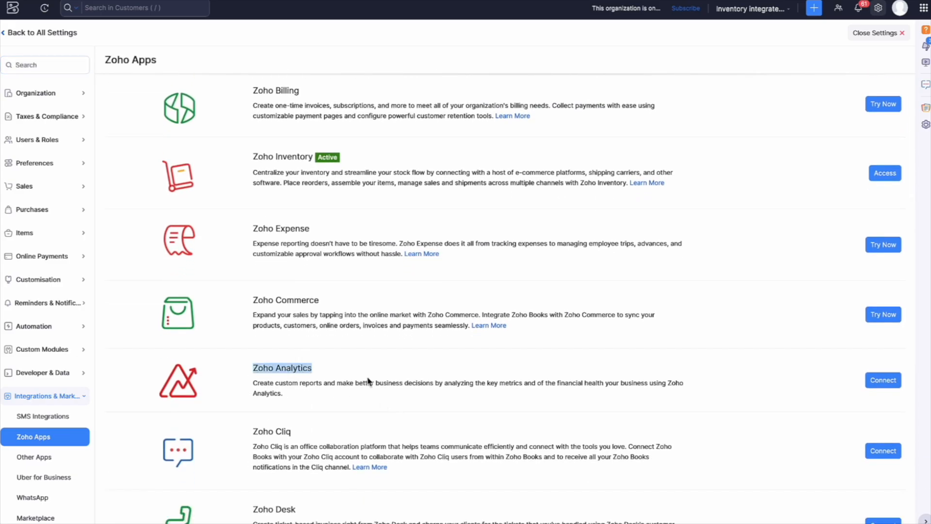
{"action": "left_click", "coordinate": [421, 393]}
{"action": "left_click", "coordinate": [885, 383]}
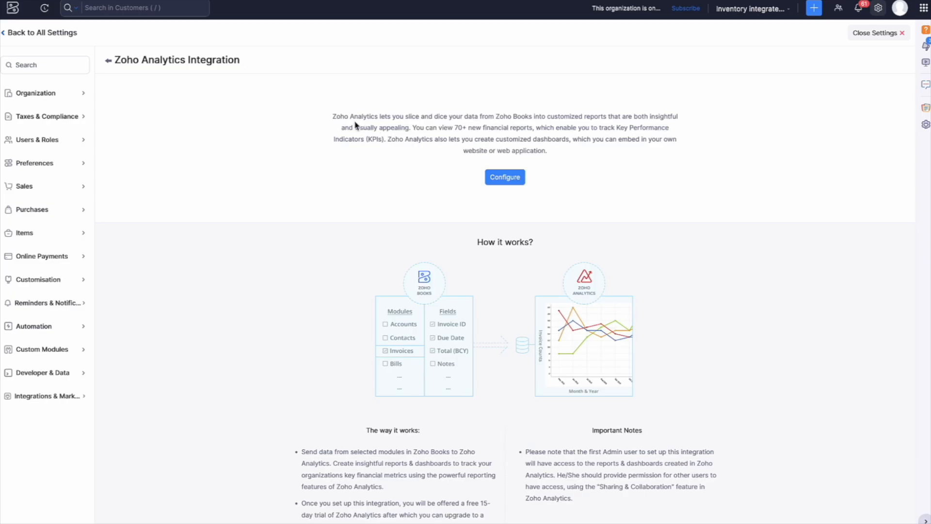
Read the Zoho Analytics integration's description, how it works and its important notes
{"action": "left_click_drag", "start_coordinate": [332, 118], "coordinate": [629, 137]}
{"action": "left_click", "coordinate": [629, 138]}
{"action": "scroll", "coordinate": [492, 429], "scroll_direction": "down", "scroll_amount": 3}
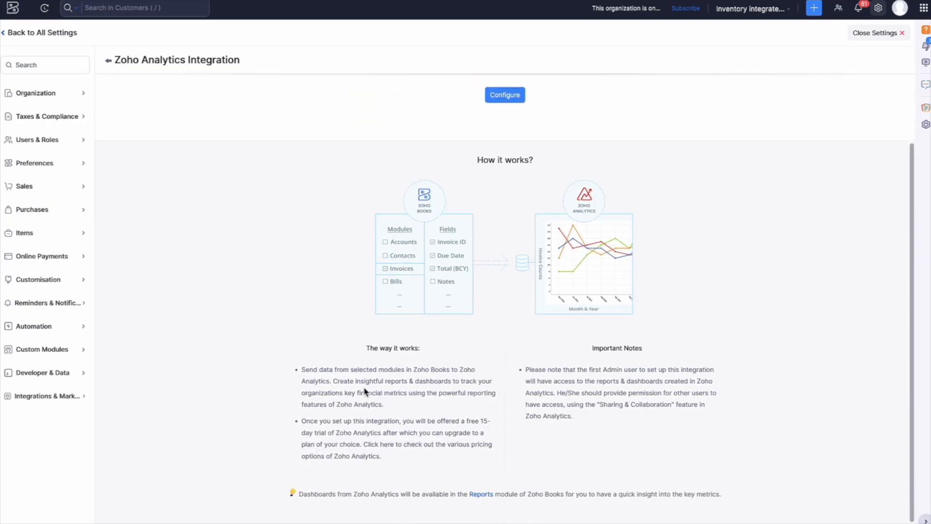
{"action": "scroll", "coordinate": [534, 388], "scroll_direction": "up", "scroll_amount": 2}
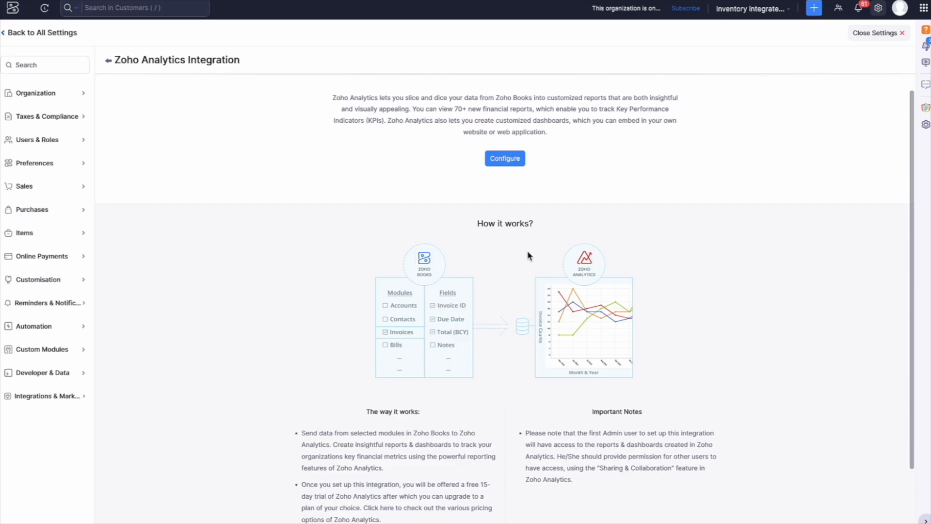
Start configuring the Zoho Analytics integration, adding the Timesheet module and selecting all fields of the Accounts module
{"action": "left_click", "coordinate": [505, 160]}
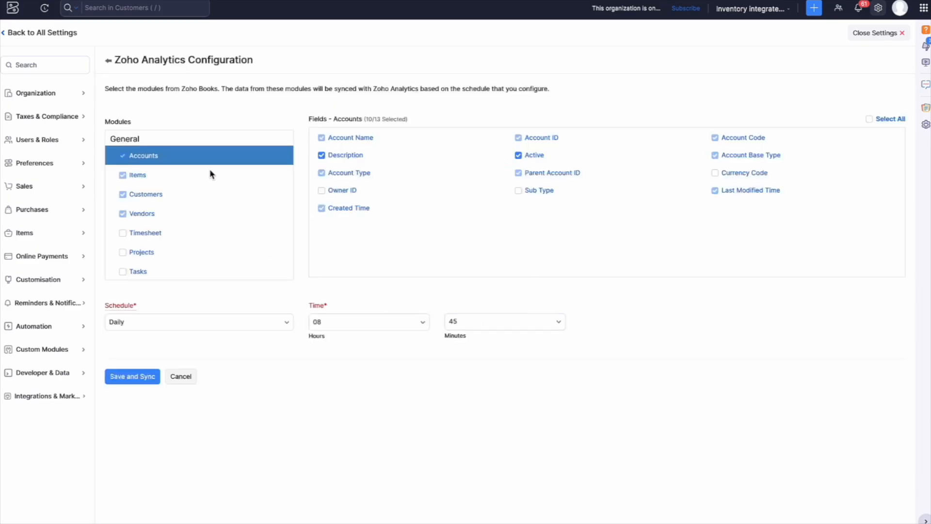
{"action": "left_click", "coordinate": [123, 234]}
{"action": "left_click", "coordinate": [869, 119]}
{"action": "scroll", "coordinate": [219, 257], "scroll_direction": "down", "scroll_amount": 1}
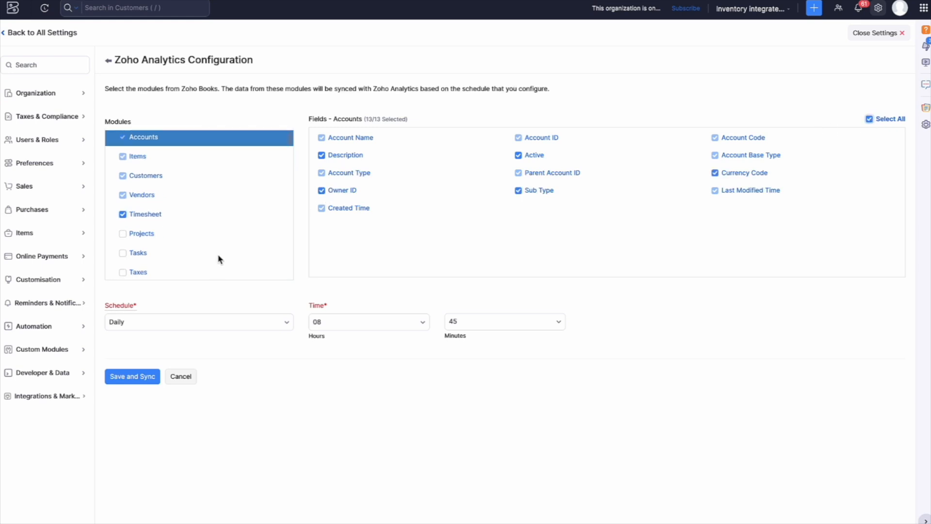
Add the Projects, Tasks, Taxes and Manual Journals modules to the sync, selecting all fields of Projects and Manual Journal Items
{"action": "left_click", "coordinate": [144, 232]}
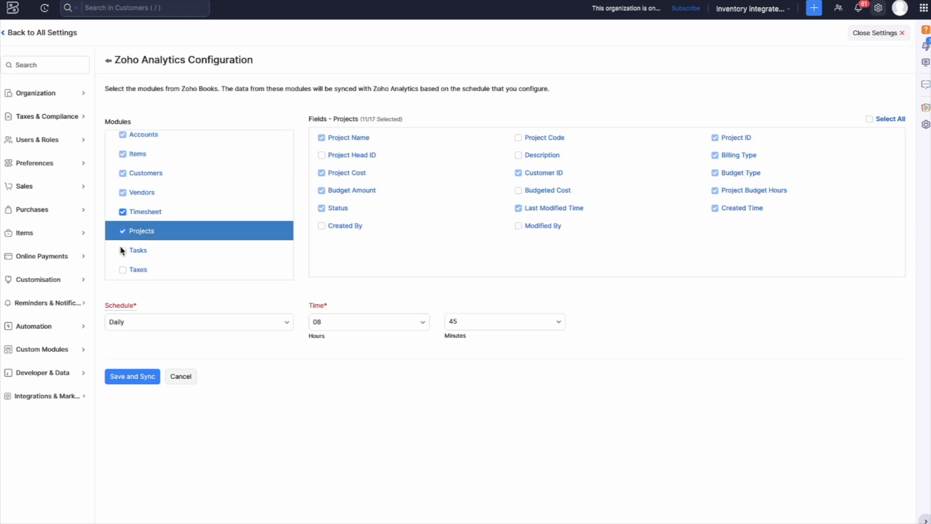
{"action": "left_click", "coordinate": [122, 250]}
{"action": "left_click", "coordinate": [122, 270]}
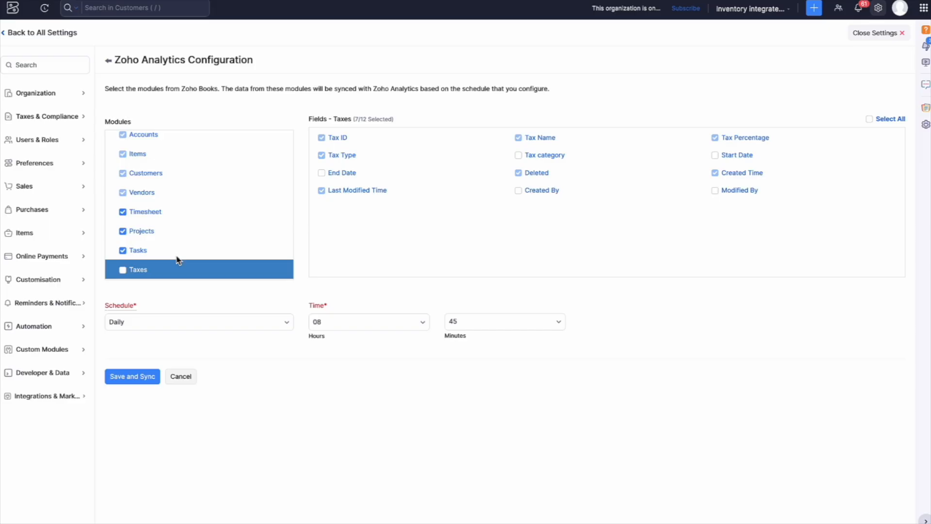
{"action": "left_click", "coordinate": [150, 232]}
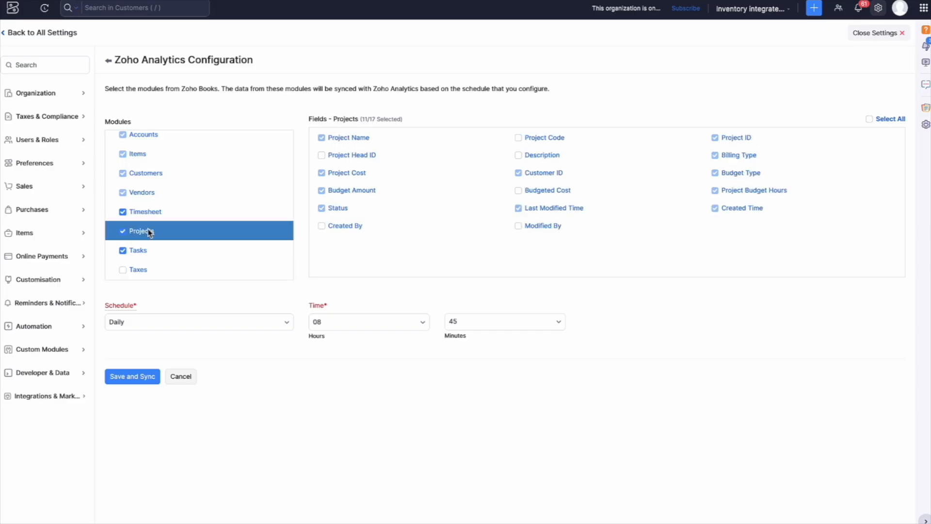
{"action": "left_click", "coordinate": [869, 118]}
{"action": "left_click", "coordinate": [156, 272]}
{"action": "scroll", "coordinate": [156, 272], "scroll_direction": "down", "scroll_amount": 2}
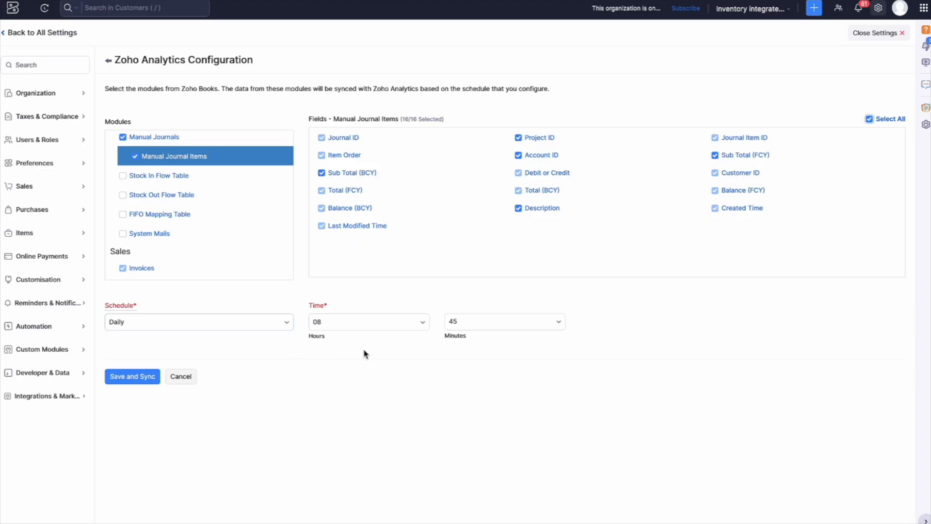
Set the daily sync time to 10 hours 00 minutes, then save the configuration and start the sync
{"action": "left_click", "coordinate": [386, 325]}
{"action": "scroll", "coordinate": [343, 430], "scroll_direction": "down", "scroll_amount": 2}
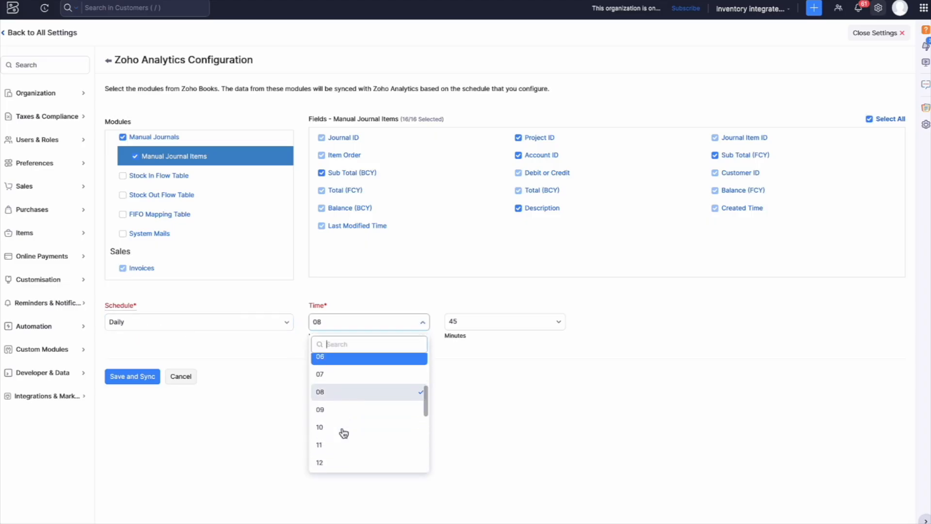
{"action": "left_click", "coordinate": [342, 431]}
{"action": "left_click", "coordinate": [486, 328]}
{"action": "scroll", "coordinate": [482, 366], "scroll_direction": "up", "scroll_amount": 3}
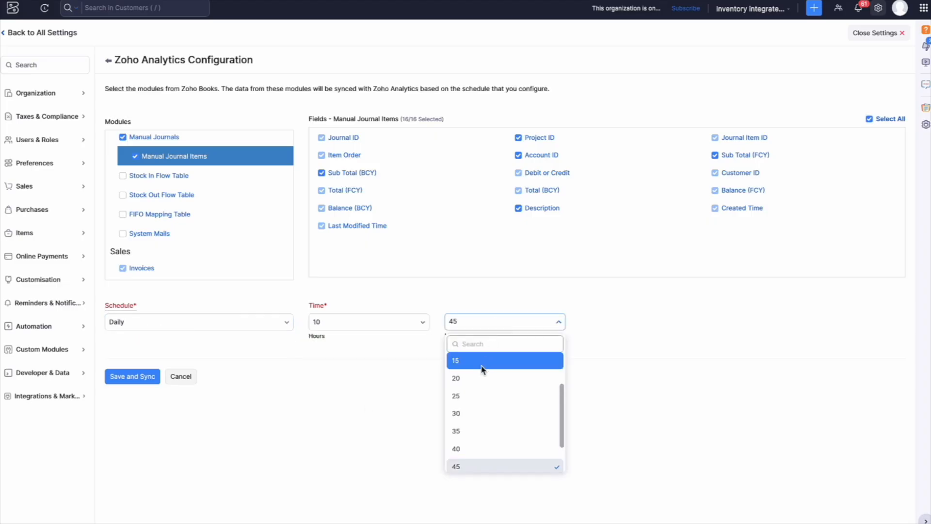
{"action": "left_click", "coordinate": [479, 368]}
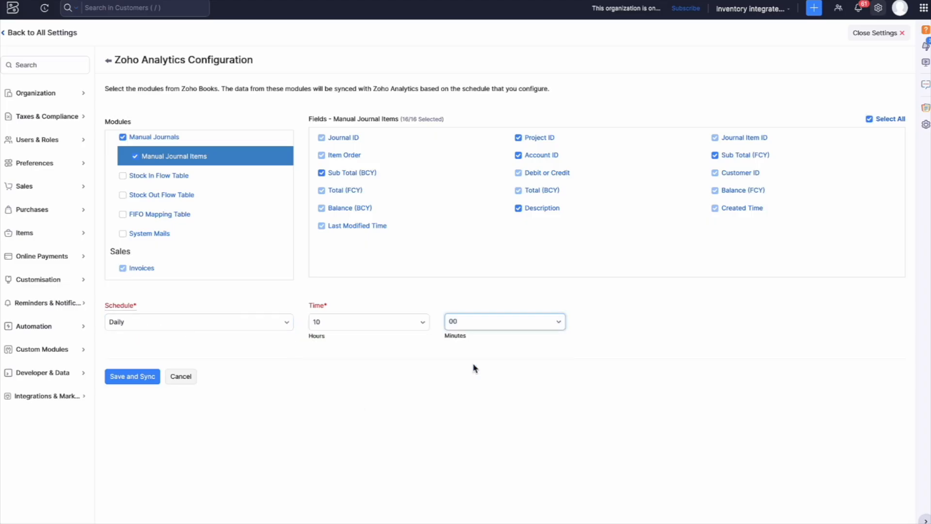
{"action": "left_click", "coordinate": [133, 382]}
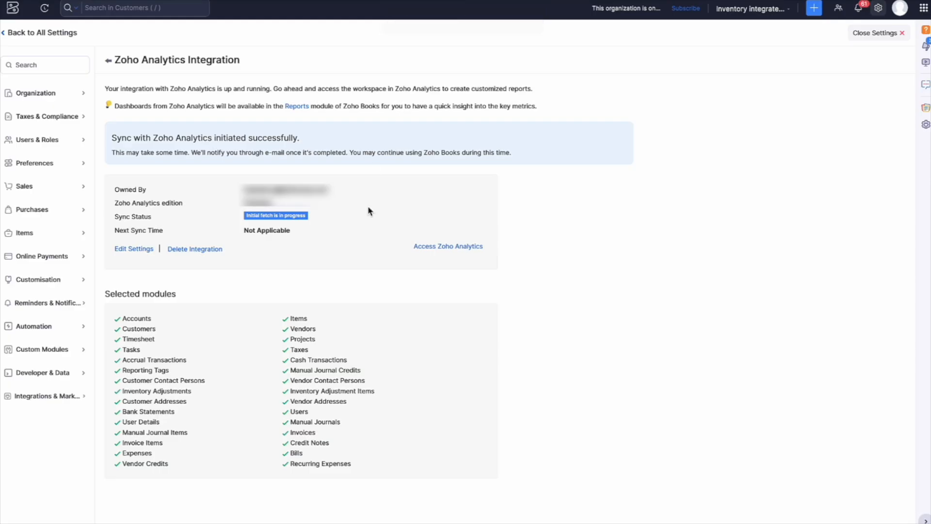
Switch to Zoho Analytics and look through the Zylker 2025 workspace's Zoho Books data tables and its Dashboards folder
{"action": "left_click", "coordinate": [296, 106]}
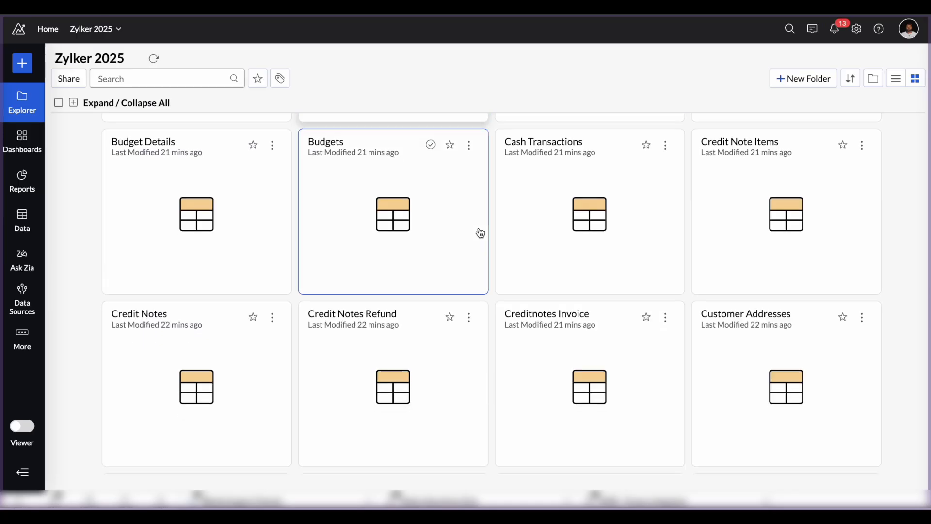
{"action": "scroll", "coordinate": [480, 233], "scroll_direction": "up", "scroll_amount": 10}
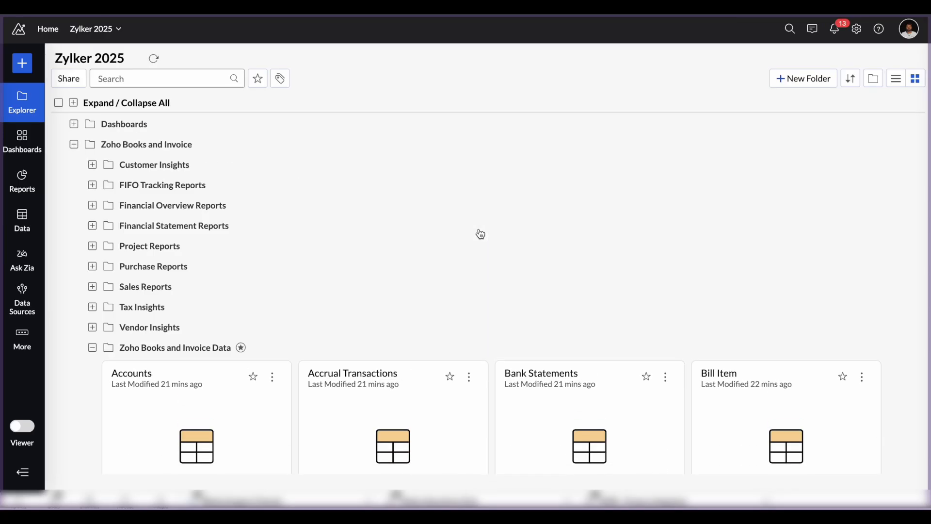
{"action": "scroll", "coordinate": [358, 277], "scroll_direction": "down", "scroll_amount": 2}
{"action": "scroll", "coordinate": [356, 291], "scroll_direction": "down", "scroll_amount": 5}
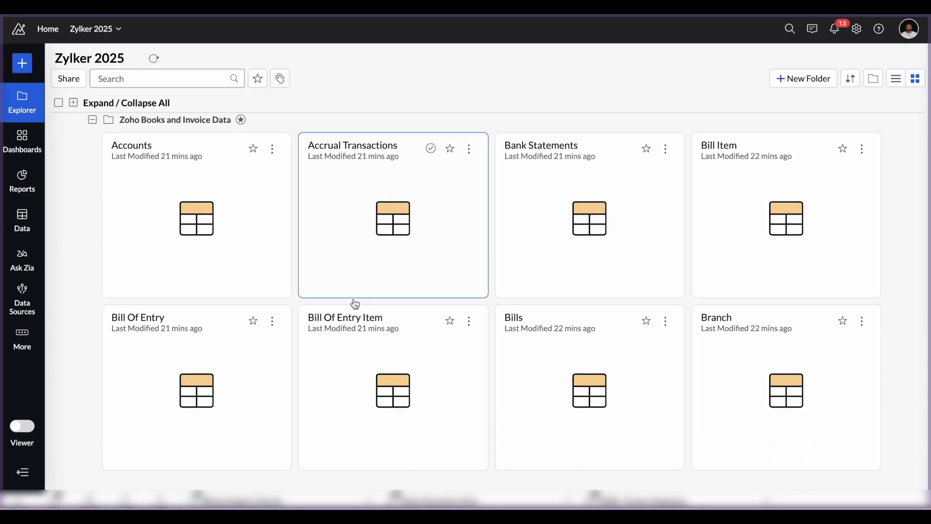
{"action": "scroll", "coordinate": [343, 455], "scroll_direction": "up", "scroll_amount": 7}
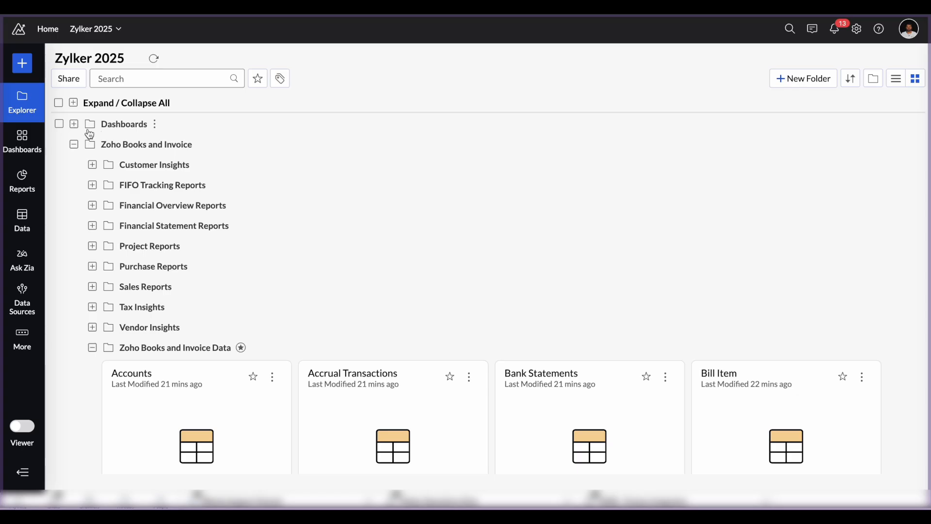
{"action": "left_click", "coordinate": [74, 124]}
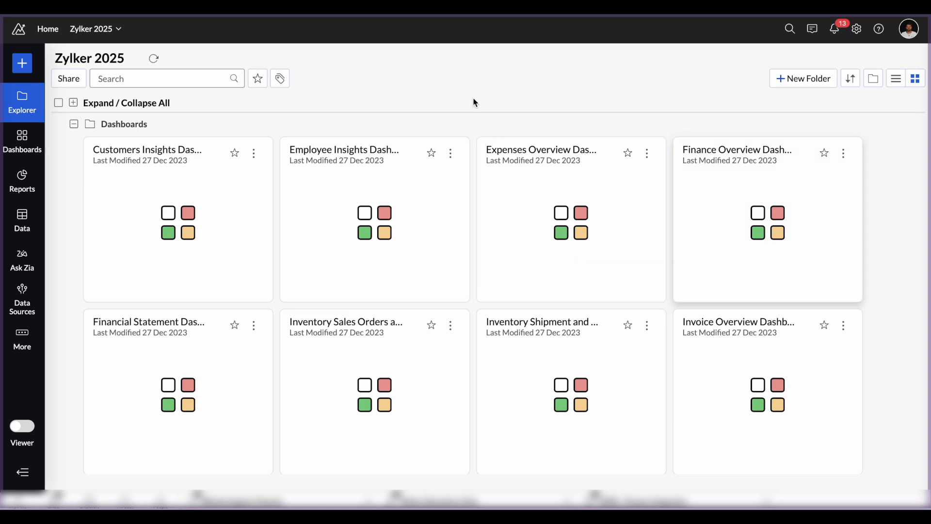
Switch from the Zylker 2025 workspace to the shared Zoho Books Analytics_2 workspace and highlight its title
{"action": "left_click", "coordinate": [118, 31]}
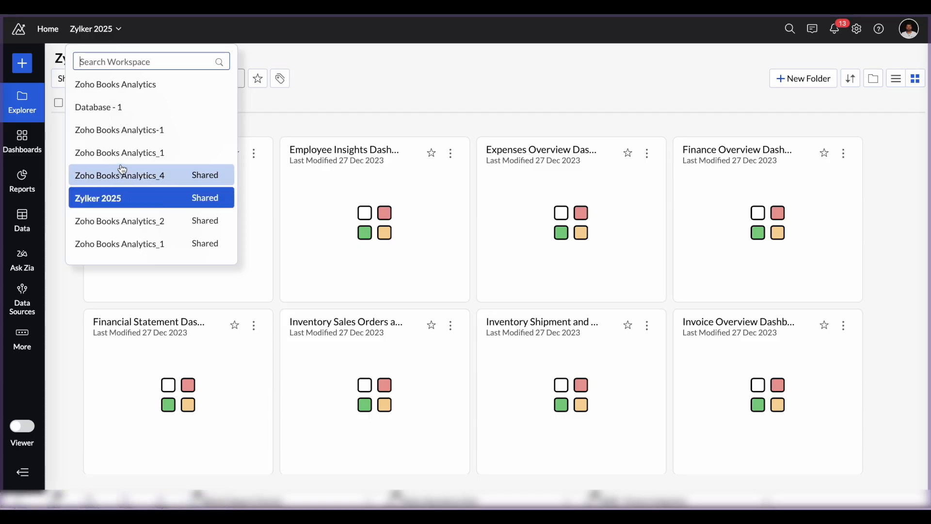
{"action": "left_click", "coordinate": [322, 113]}
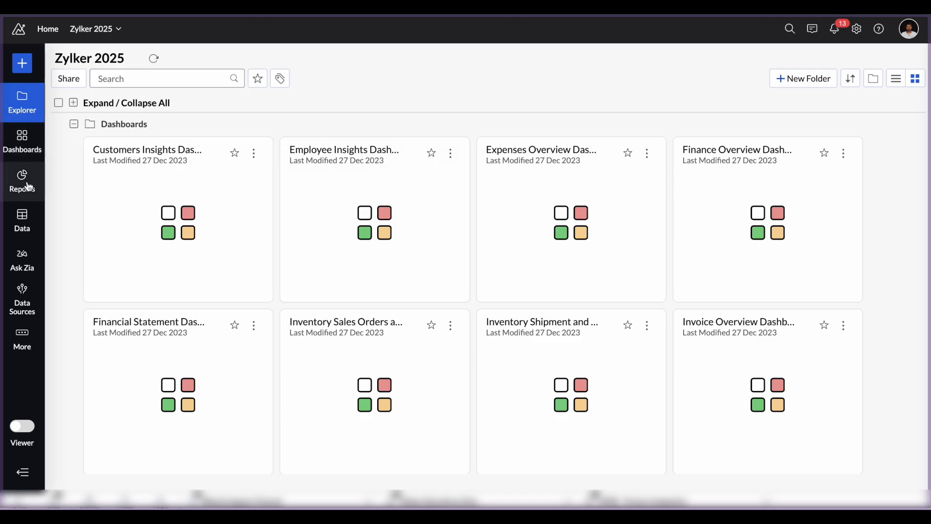
{"action": "left_click", "coordinate": [111, 34]}
{"action": "left_click", "coordinate": [118, 223]}
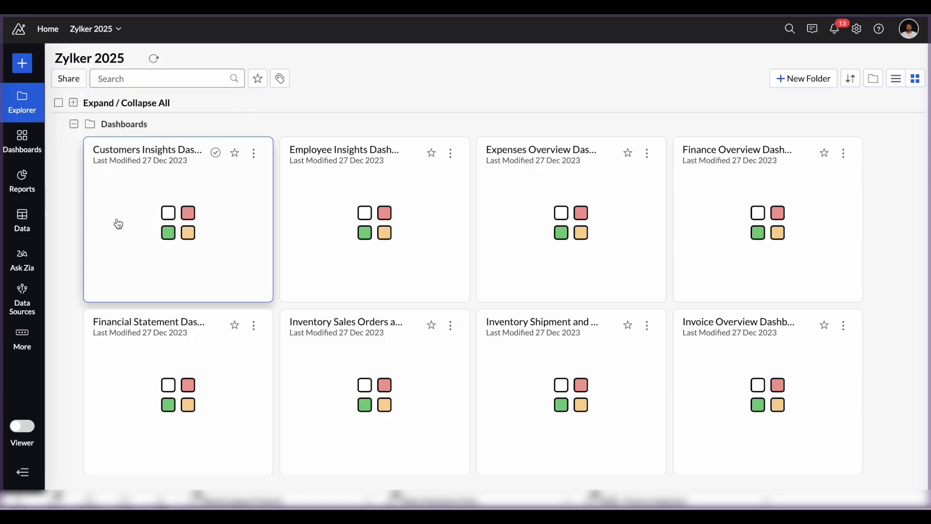
{"action": "left_click", "coordinate": [118, 222]}
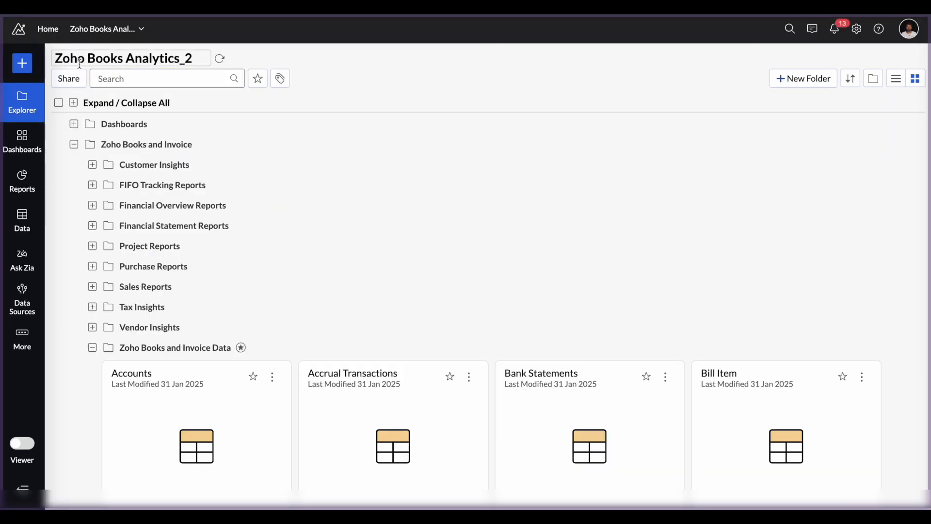
{"action": "left_click_drag", "start_coordinate": [188, 60], "coordinate": [65, 58]}
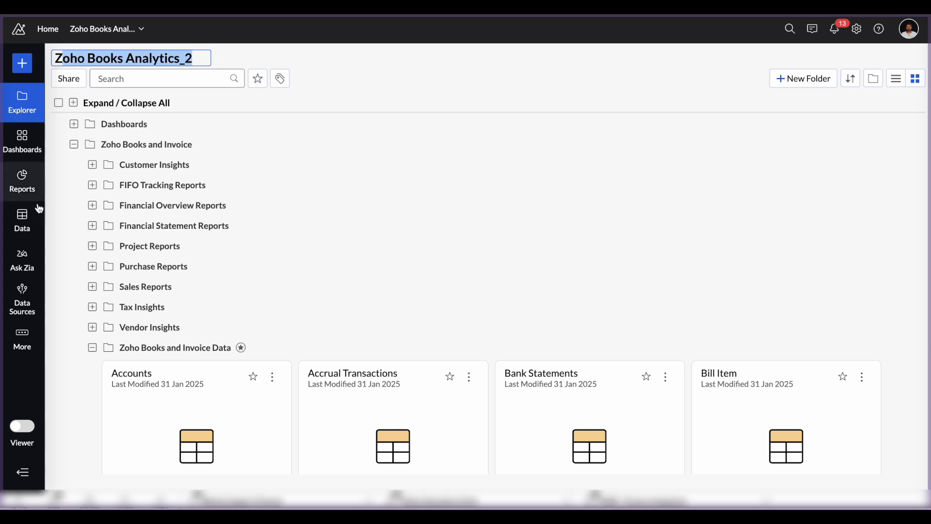
Check which organization and Zoho apps the Zoho Finance data source of this workspace is connected to
{"action": "left_click", "coordinate": [22, 307]}
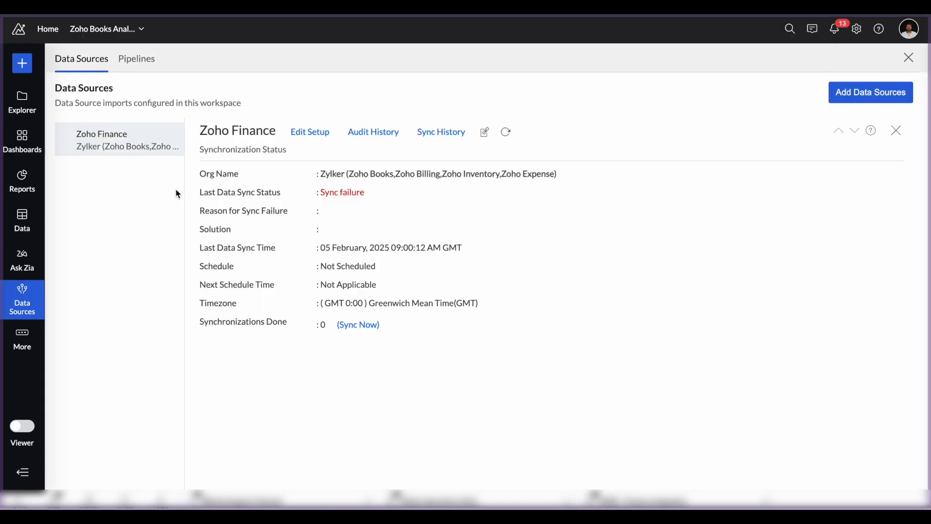
{"action": "left_click_drag", "start_coordinate": [203, 176], "coordinate": [368, 183]}
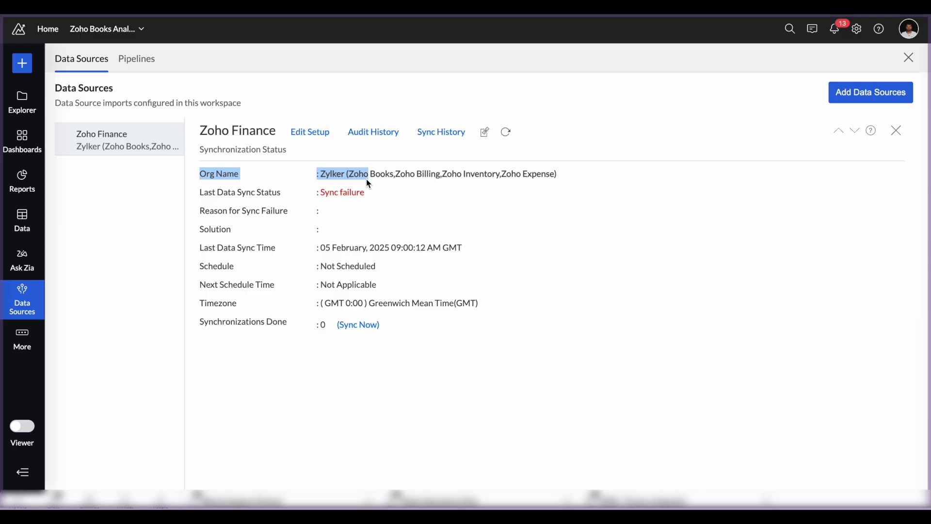
{"action": "left_click", "coordinate": [367, 179]}
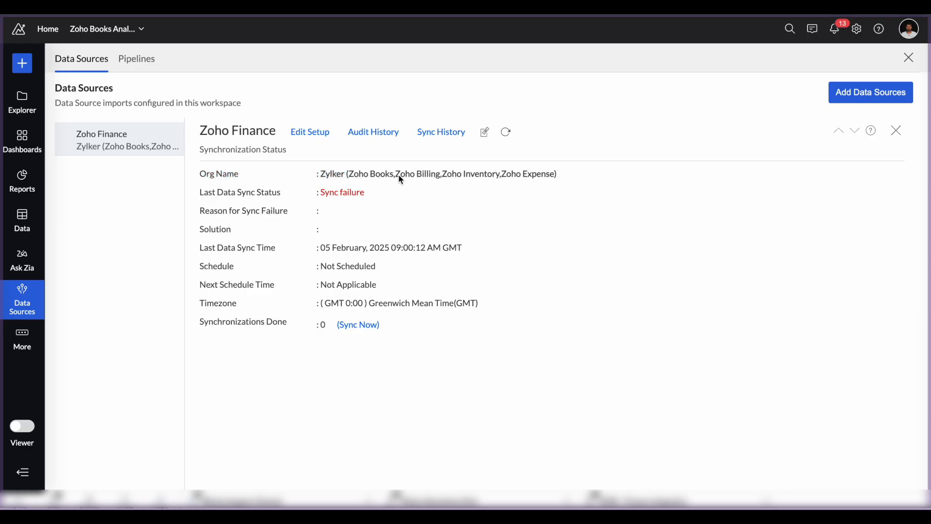
{"action": "left_click_drag", "start_coordinate": [399, 176], "coordinate": [542, 180]}
{"action": "left_click", "coordinate": [540, 177]}
{"action": "left_click_drag", "start_coordinate": [321, 173], "coordinate": [564, 170]}
{"action": "left_click", "coordinate": [574, 184]}
Return to the Zylker 2025 workspace and check the organization name in its Zoho Finance data source
{"action": "left_click", "coordinate": [107, 29]}
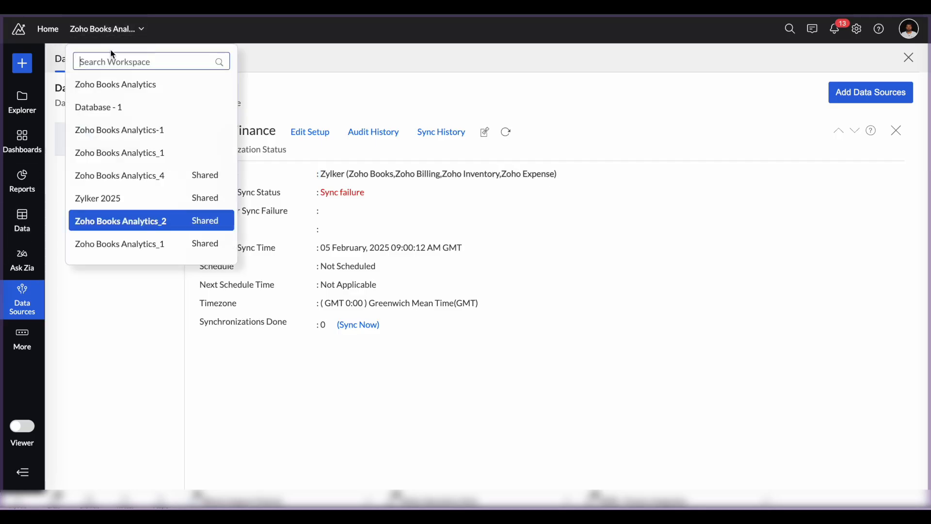
{"action": "left_click", "coordinate": [105, 202]}
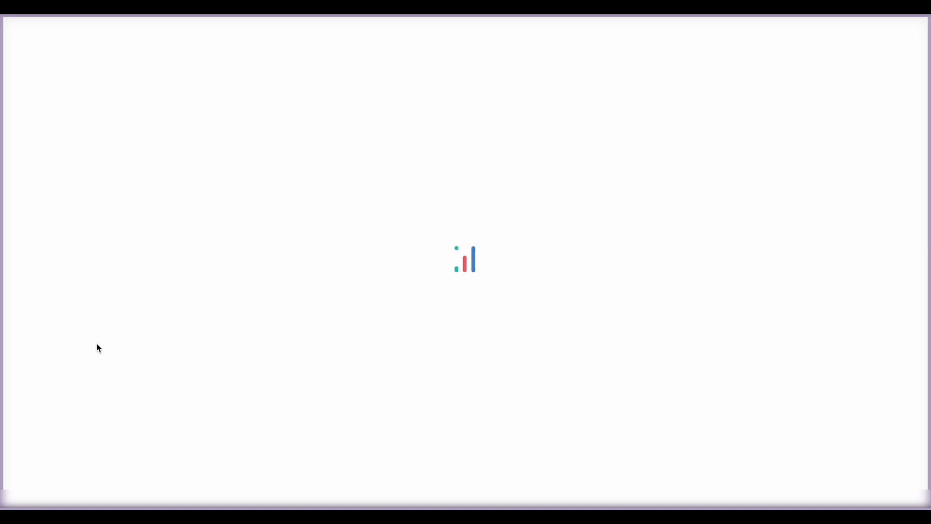
{"action": "left_click", "coordinate": [18, 307]}
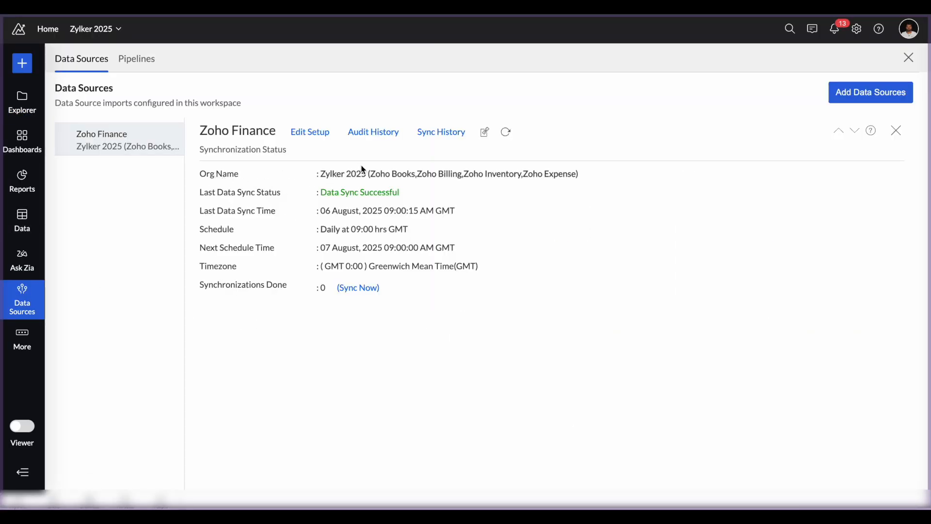
{"action": "left_click_drag", "start_coordinate": [320, 175], "coordinate": [366, 178]}
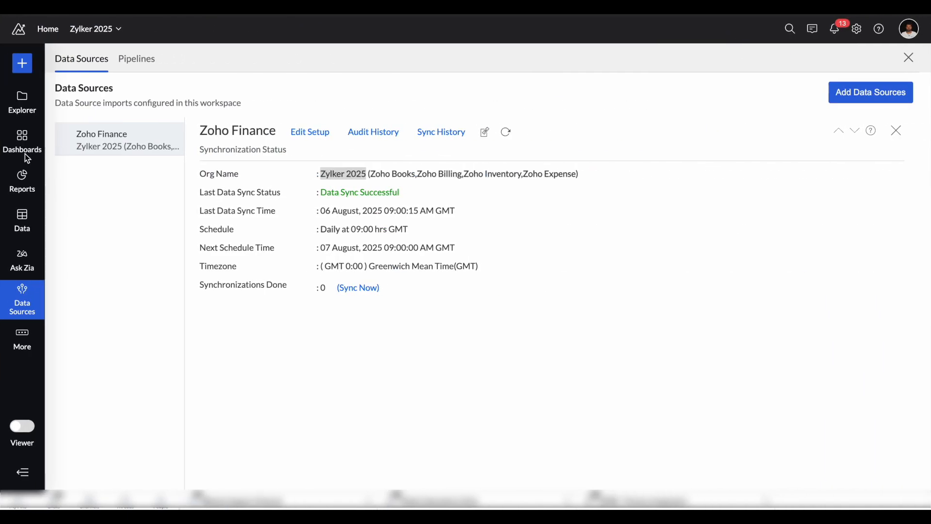
Open the Accounts Receivables vs Accounts Payable Monthly Trend report and examine its September 2024 payables point
{"action": "left_click", "coordinate": [24, 186]}
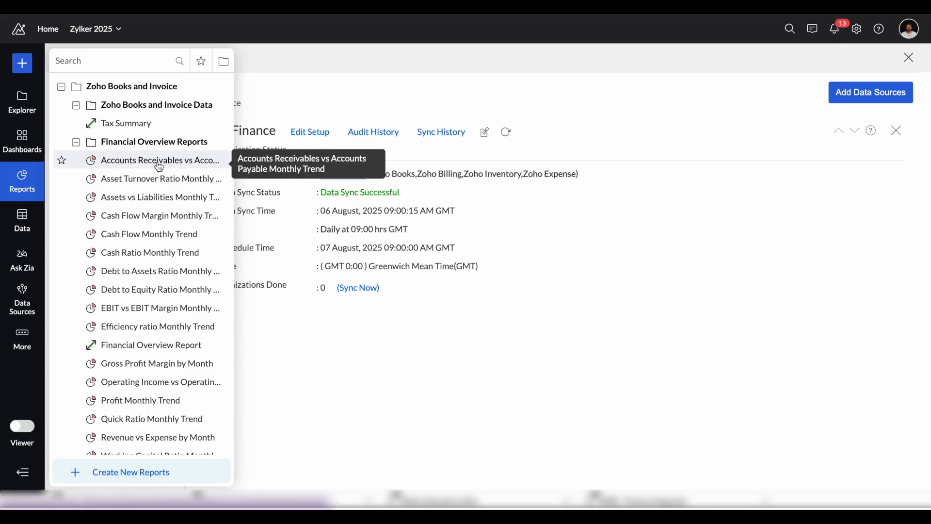
{"action": "left_click", "coordinate": [158, 163]}
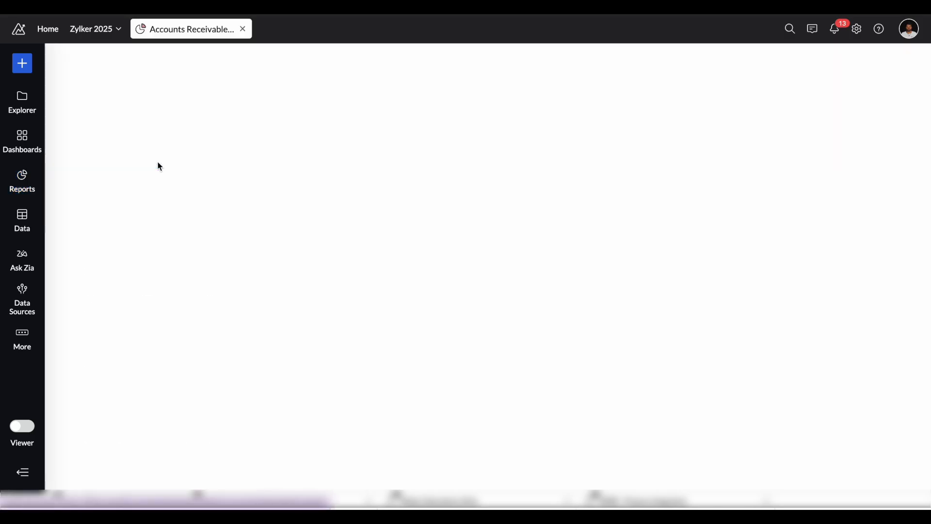
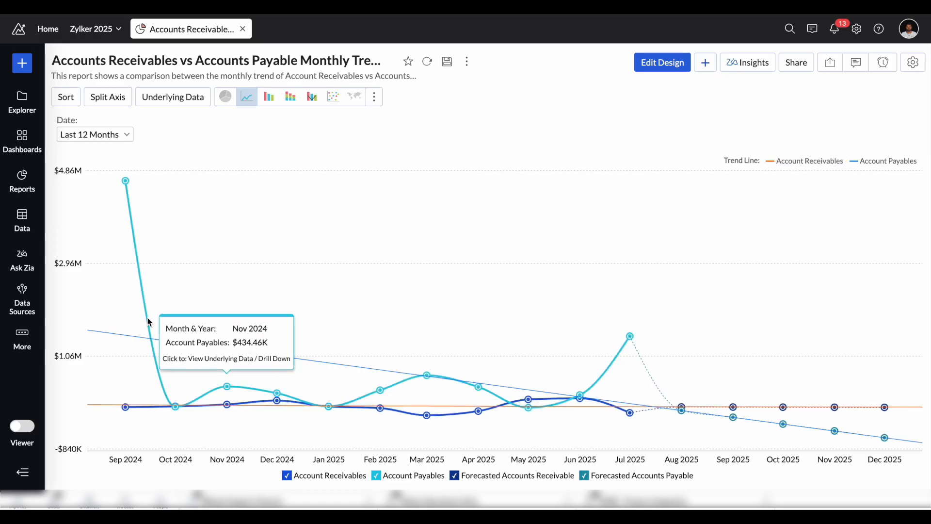
{"action": "mouse_move", "coordinate": [126, 186]}
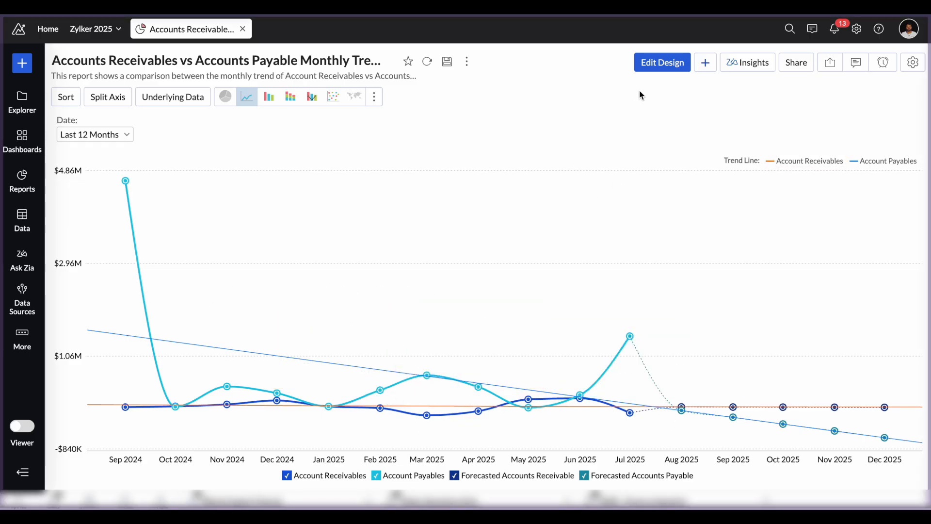
Change the monthly trend report's design to a bar chart, return to view mode and save the report
{"action": "left_click", "coordinate": [662, 62]}
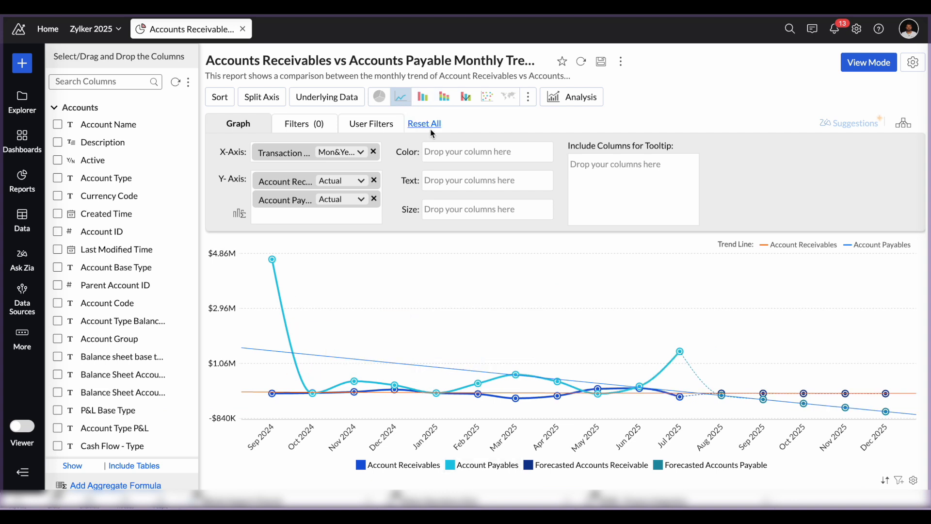
{"action": "left_click", "coordinate": [423, 99]}
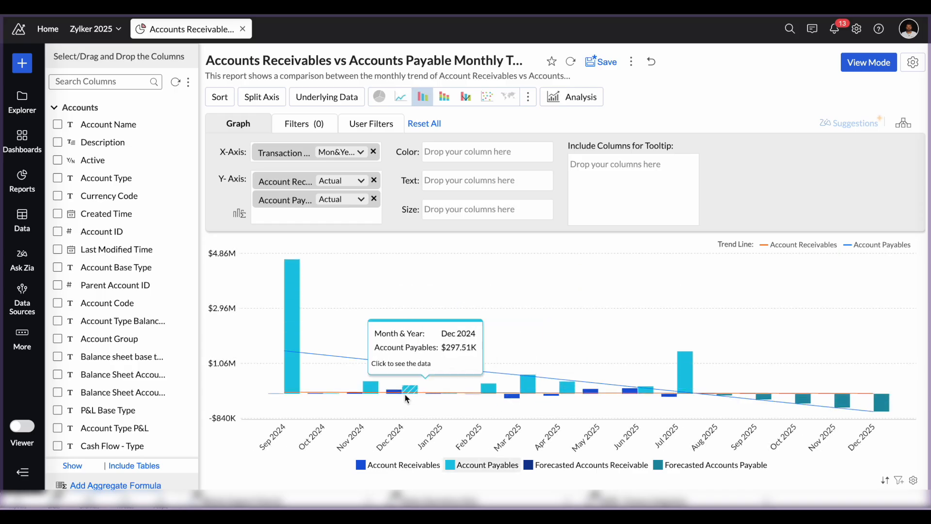
{"action": "left_click", "coordinate": [869, 62]}
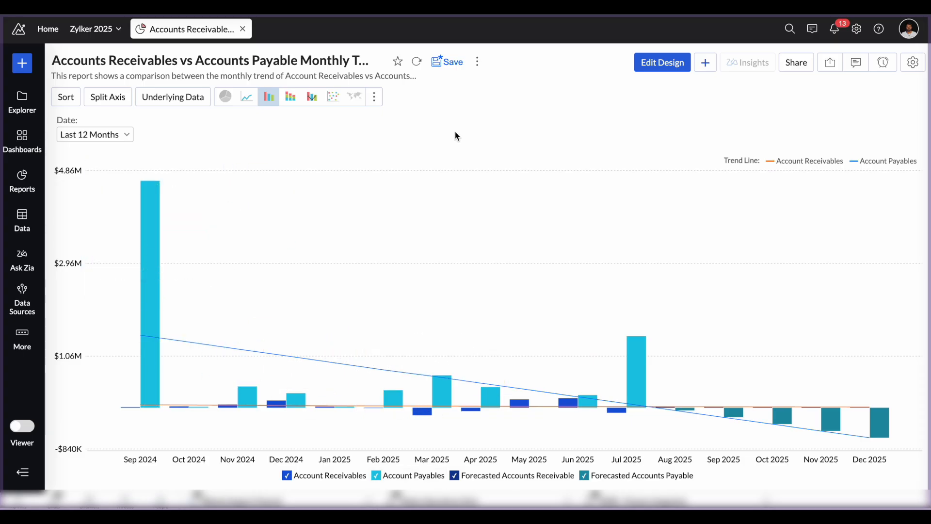
{"action": "left_click", "coordinate": [446, 63]}
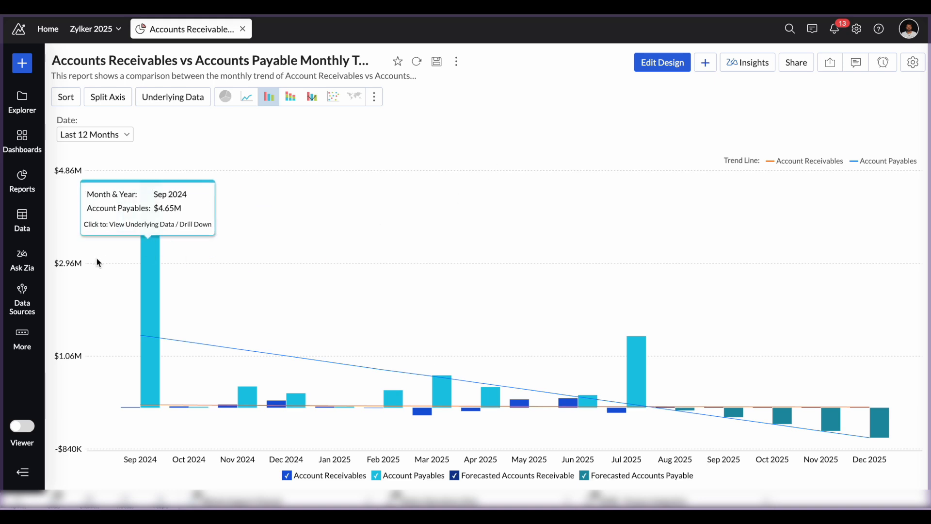
Start creating a new Tabular View report in the workspace
{"action": "left_click", "coordinate": [27, 191]}
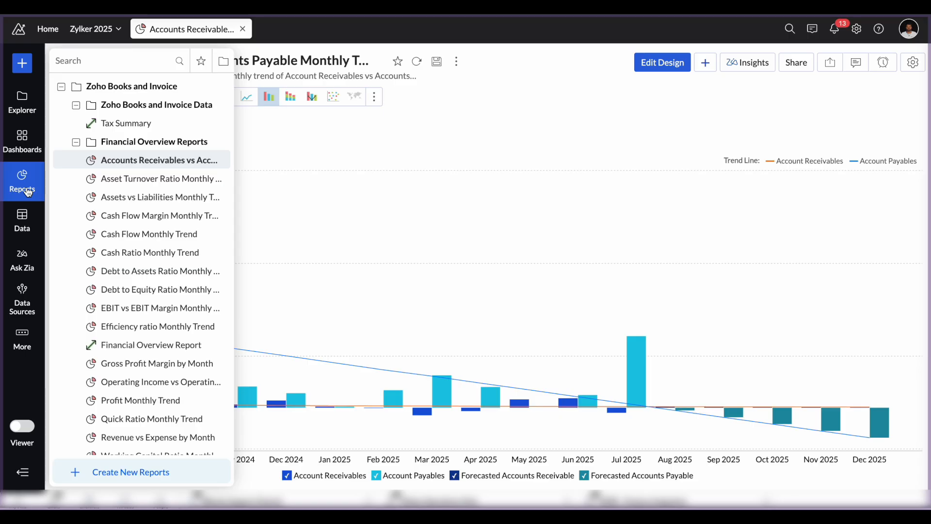
{"action": "left_click", "coordinate": [128, 473]}
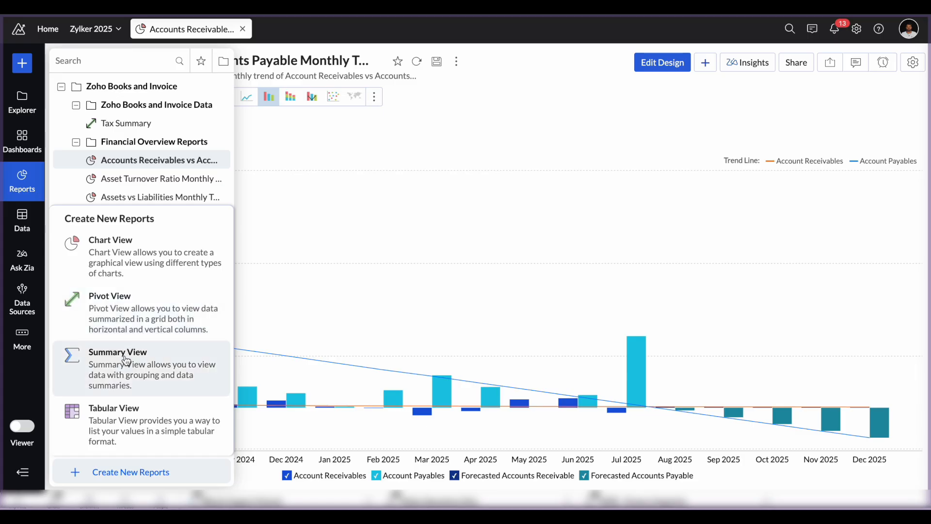
{"action": "left_click", "coordinate": [121, 418]}
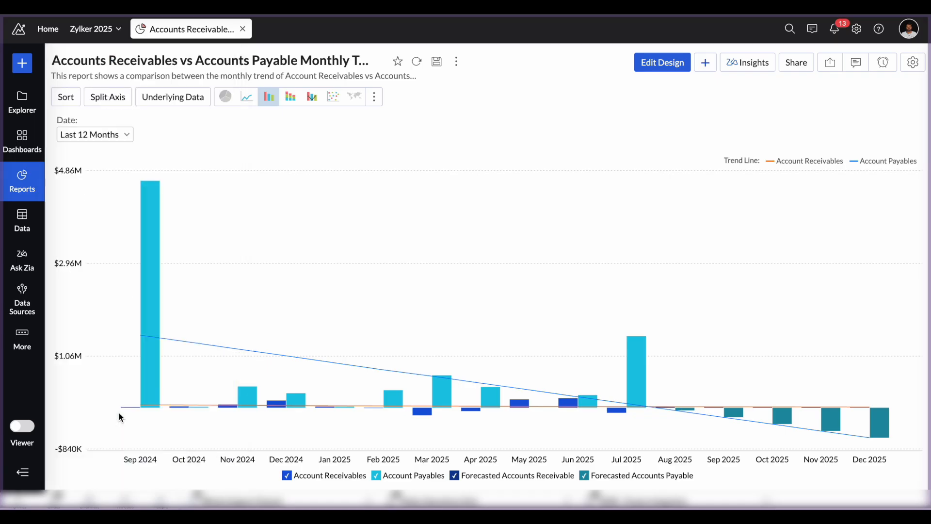
Browse the tables available as the new report's base table, from Accounts through Bills and Expenses to Invoices
{"action": "left_click", "coordinate": [412, 280]}
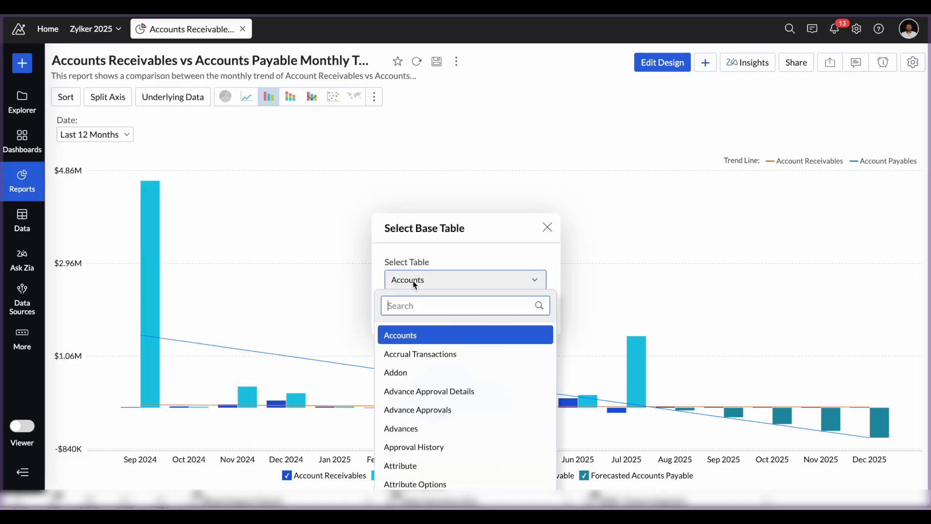
{"action": "scroll", "coordinate": [414, 426], "scroll_direction": "down", "scroll_amount": 1}
{"action": "scroll", "coordinate": [414, 425], "scroll_direction": "down", "scroll_amount": 3}
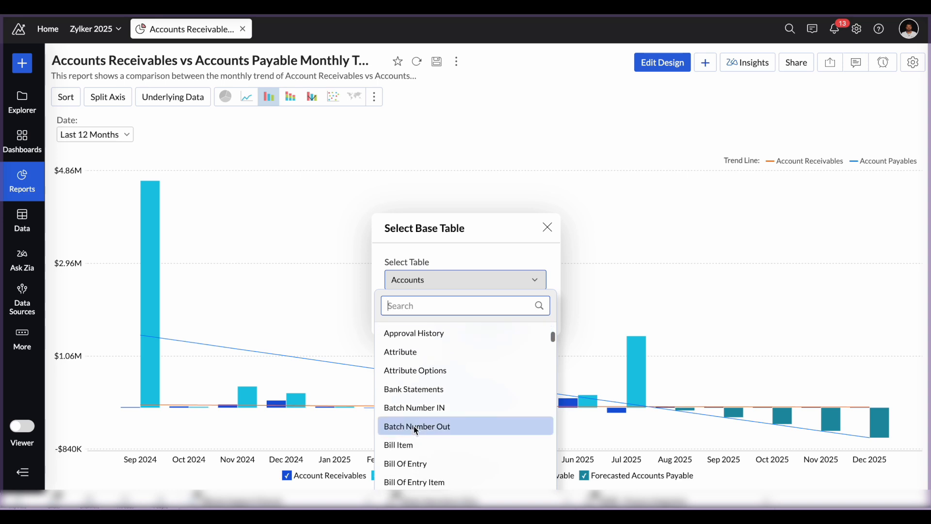
{"action": "scroll", "coordinate": [414, 427], "scroll_direction": "down", "scroll_amount": 2}
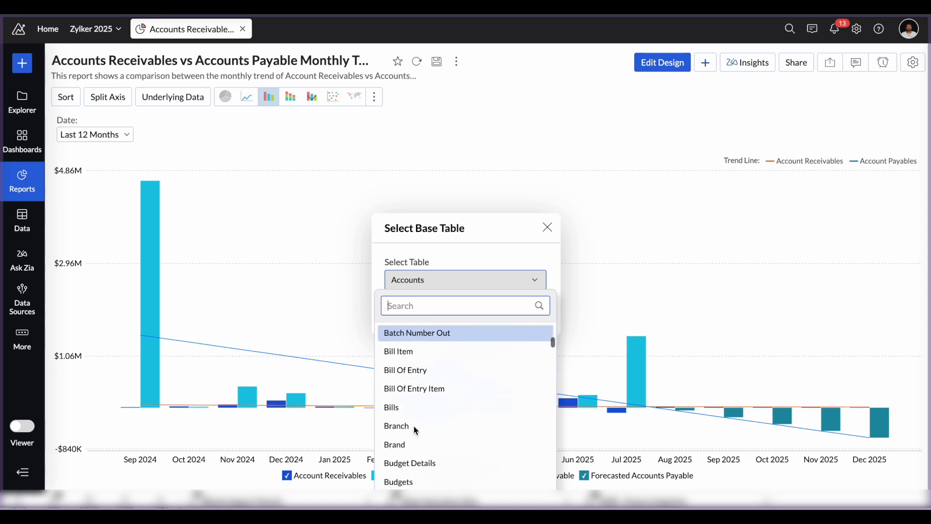
{"action": "scroll", "coordinate": [414, 427], "scroll_direction": "up", "scroll_amount": 5}
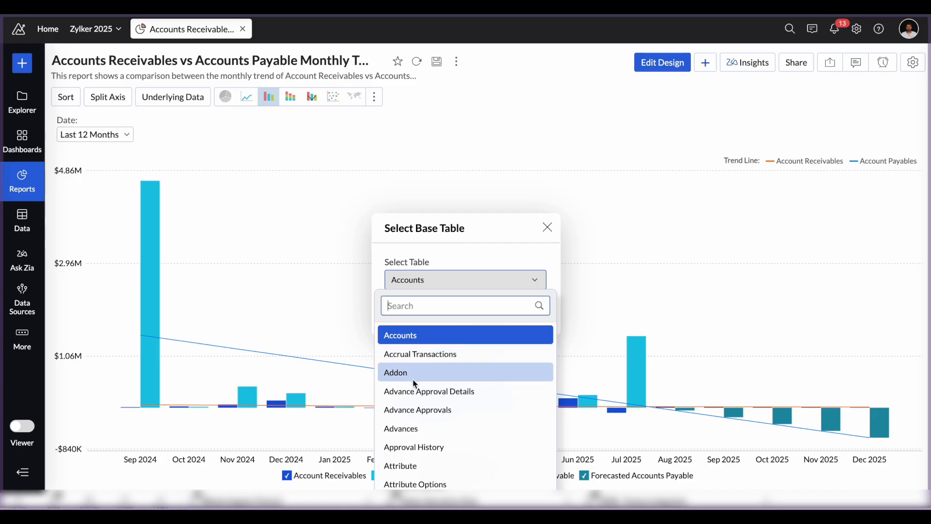
{"action": "scroll", "coordinate": [401, 416], "scroll_direction": "down", "scroll_amount": 1}
{"action": "scroll", "coordinate": [400, 413], "scroll_direction": "down", "scroll_amount": 3}
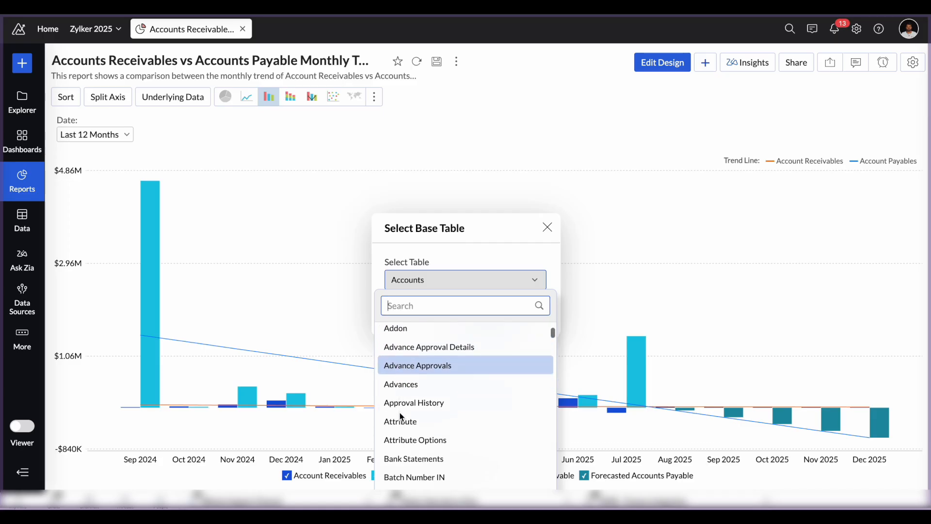
{"action": "scroll", "coordinate": [400, 414], "scroll_direction": "down", "scroll_amount": 8}
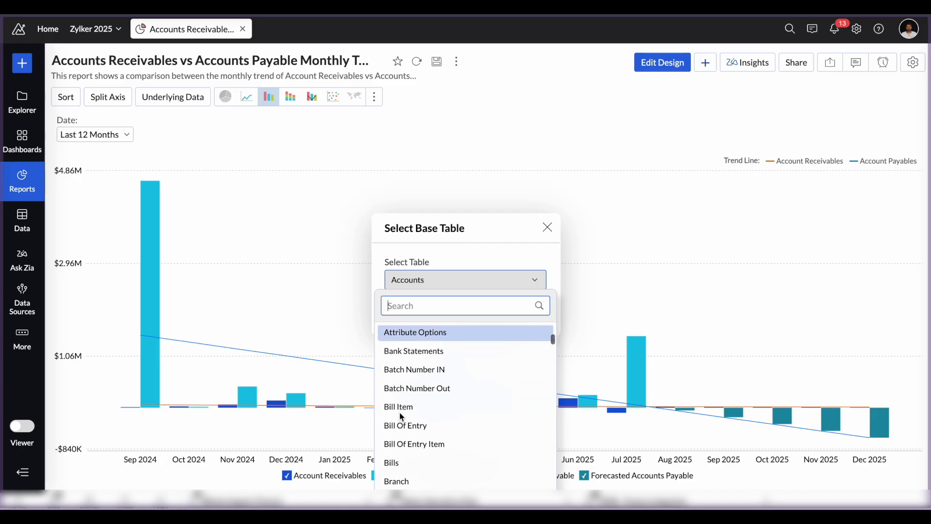
{"action": "scroll", "coordinate": [400, 416], "scroll_direction": "down", "scroll_amount": 7}
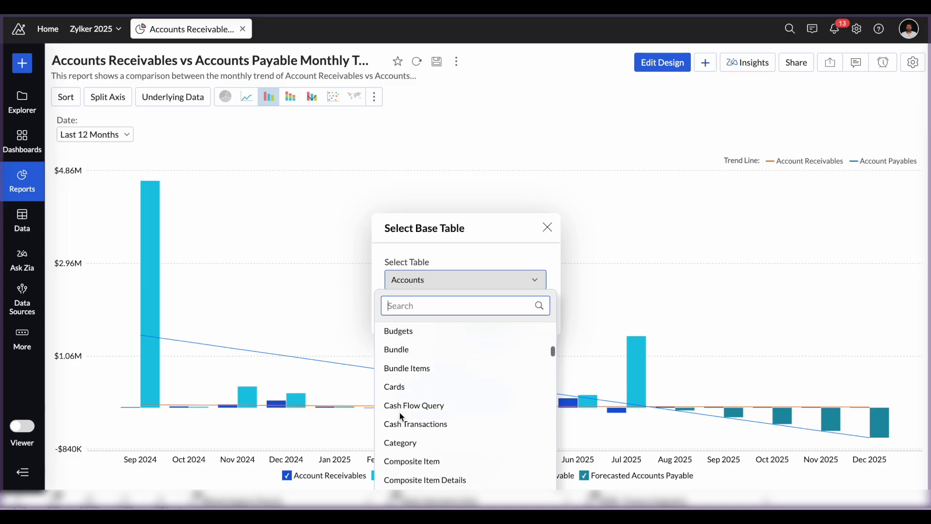
{"action": "scroll", "coordinate": [400, 416], "scroll_direction": "down", "scroll_amount": 5}
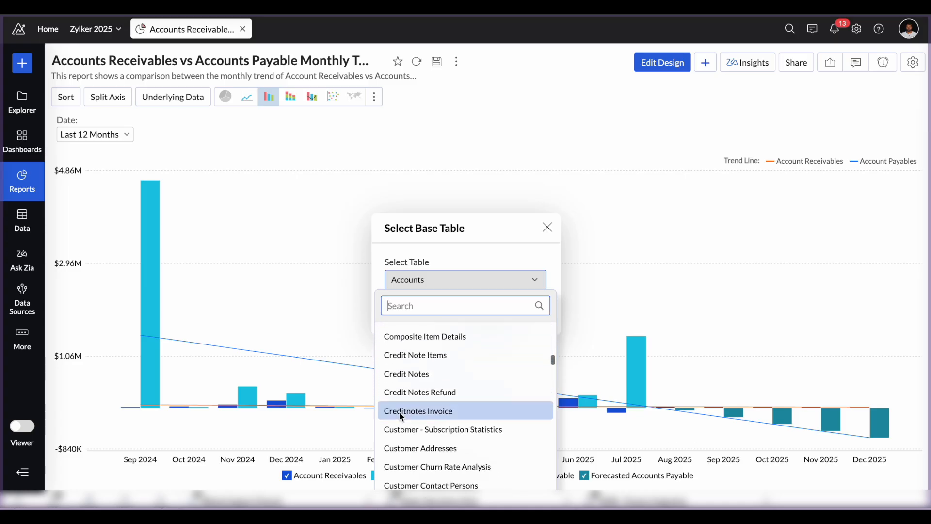
{"action": "scroll", "coordinate": [399, 413], "scroll_direction": "down", "scroll_amount": 6}
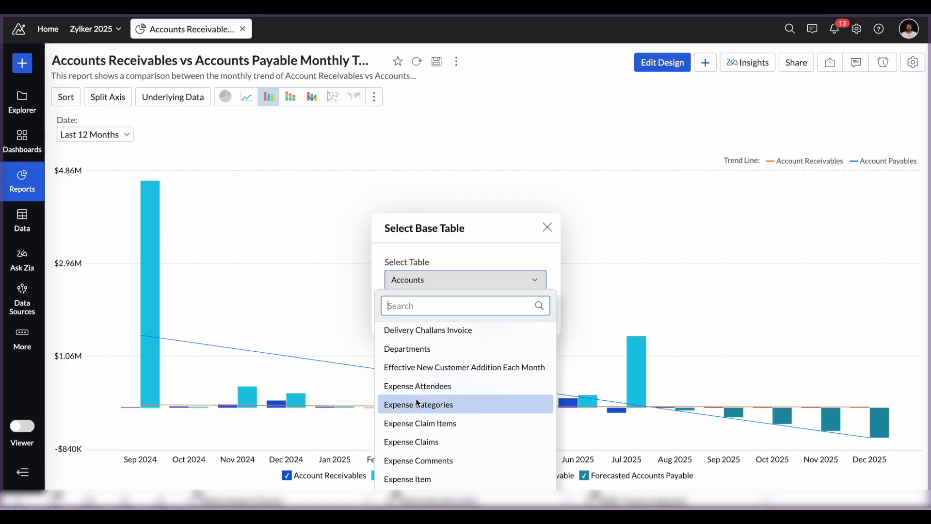
{"action": "scroll", "coordinate": [416, 422], "scroll_direction": "down", "scroll_amount": 3}
{"action": "scroll", "coordinate": [415, 423], "scroll_direction": "down", "scroll_amount": 5}
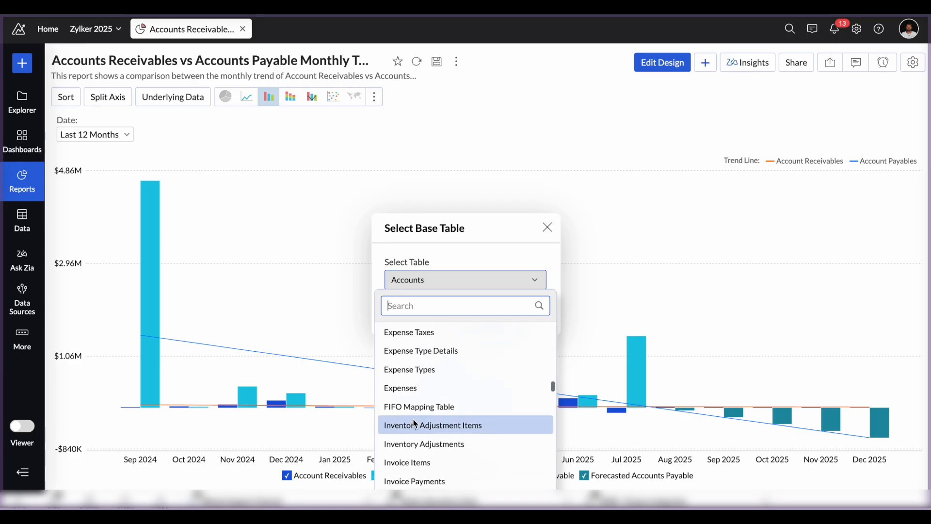
{"action": "scroll", "coordinate": [415, 423], "scroll_direction": "down", "scroll_amount": 2}
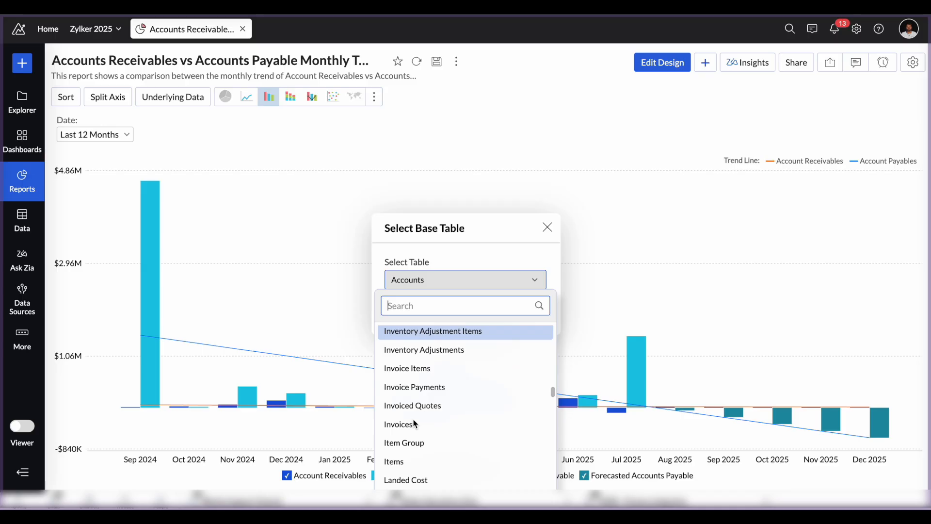
Choose Bills as the base table for the new tabular report and confirm
{"action": "scroll", "coordinate": [415, 423], "scroll_direction": "up", "scroll_amount": 15}
{"action": "scroll", "coordinate": [415, 424], "scroll_direction": "down", "scroll_amount": 3}
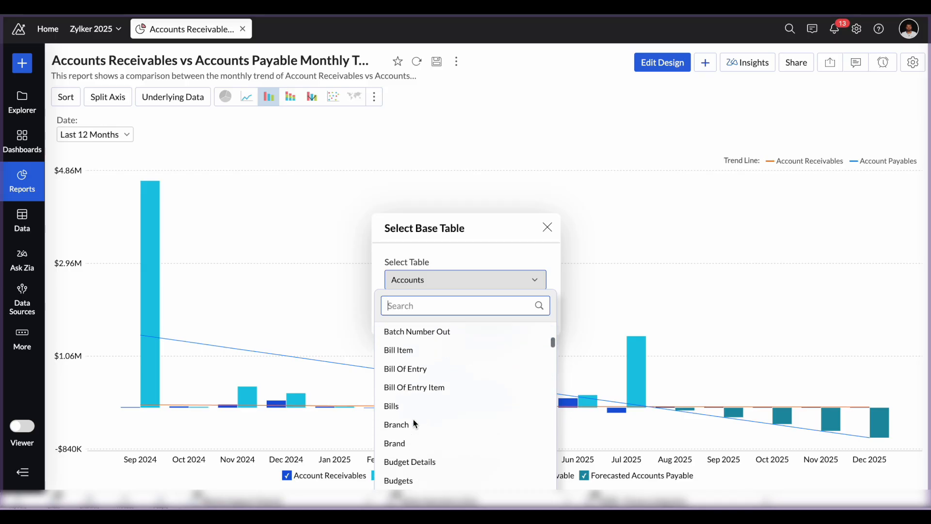
{"action": "left_click", "coordinate": [411, 387]}
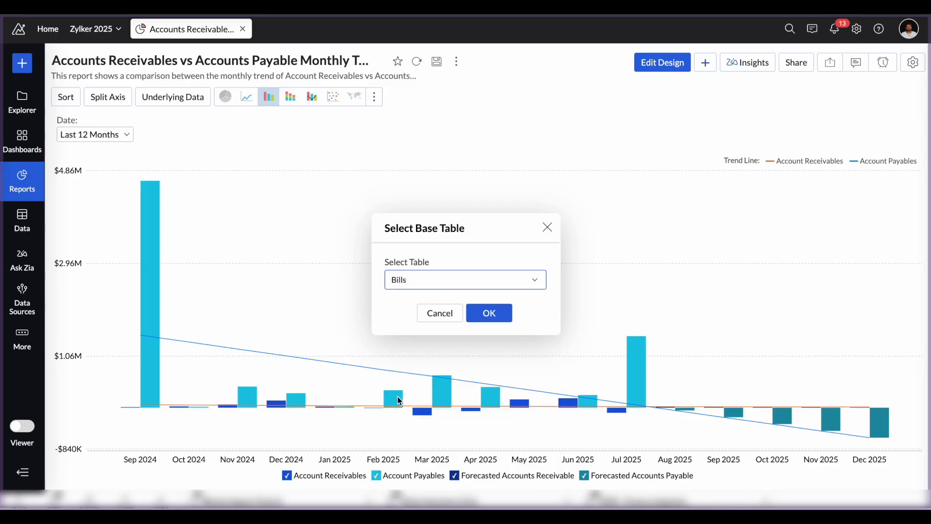
{"action": "left_click", "coordinate": [489, 313]}
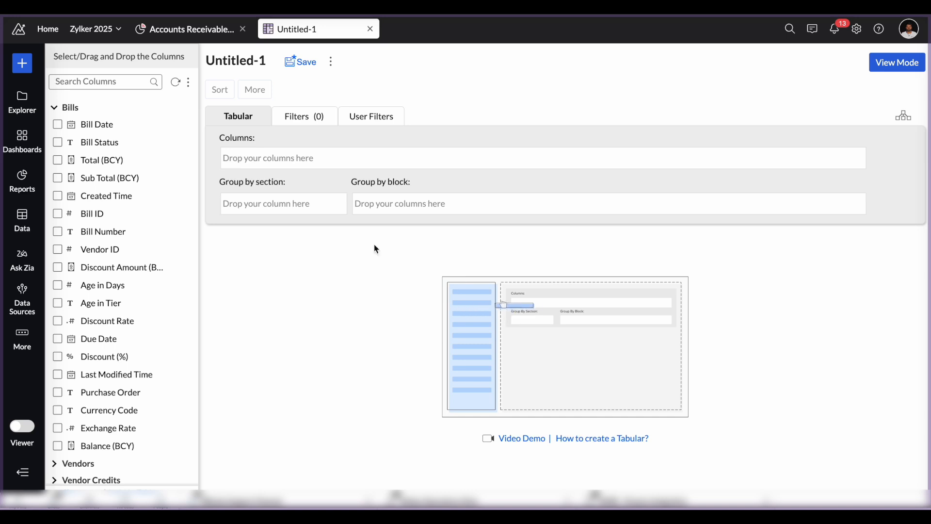
Add the Bill Date and Bill Status fields from Bills as columns of the tabular report
{"action": "left_click_drag", "start_coordinate": [222, 138], "coordinate": [260, 143]}
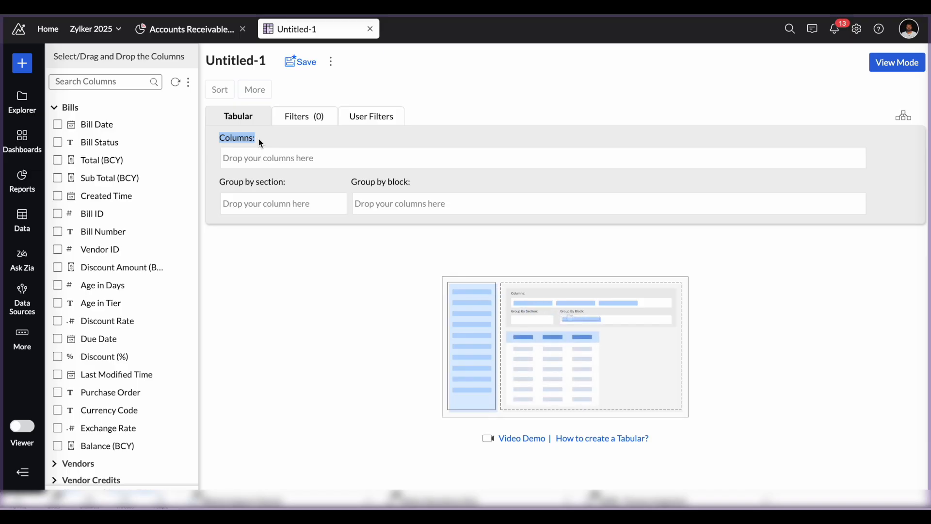
{"action": "left_click", "coordinate": [80, 127]}
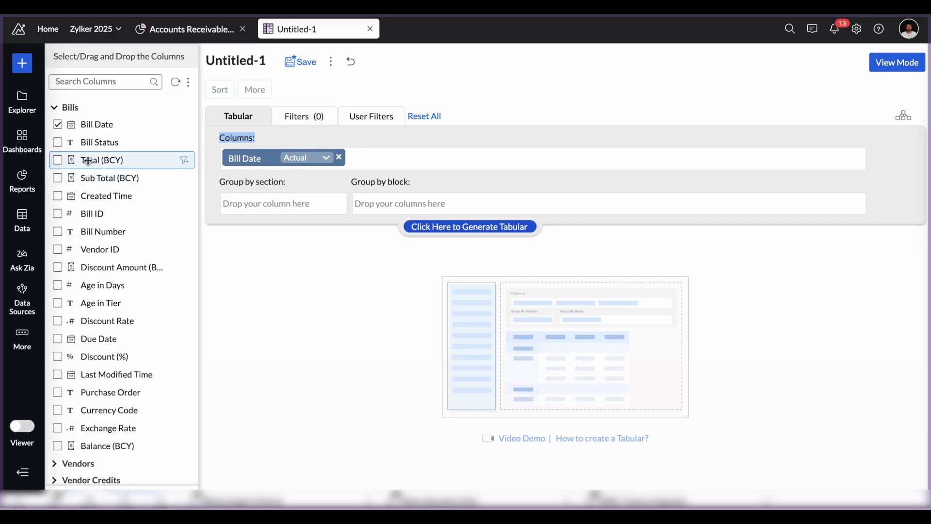
{"action": "left_click", "coordinate": [80, 146]}
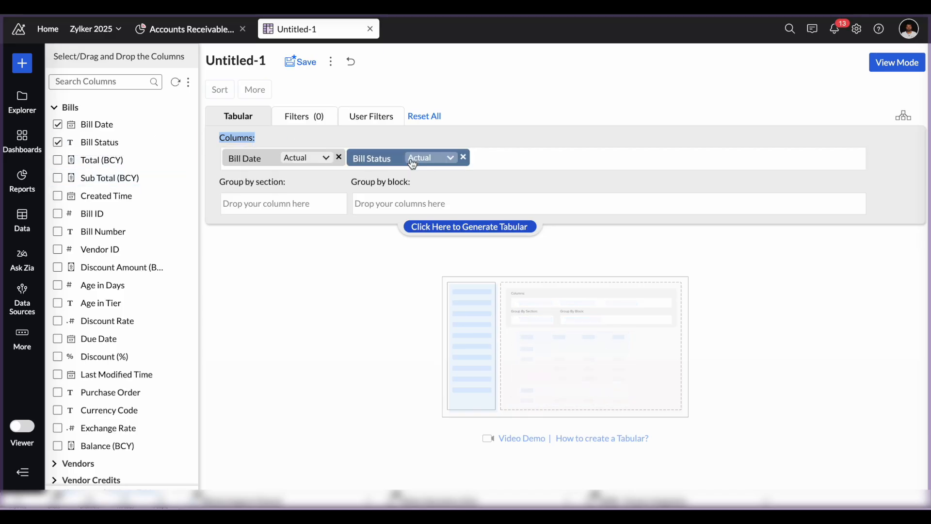
{"action": "left_click", "coordinate": [85, 160]}
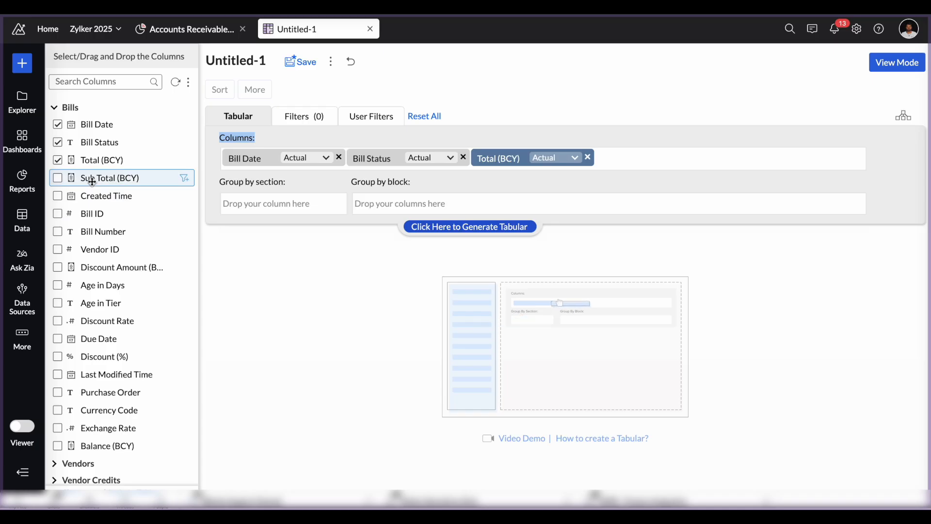
{"action": "left_click", "coordinate": [587, 157]}
{"action": "right_click", "coordinate": [95, 180]}
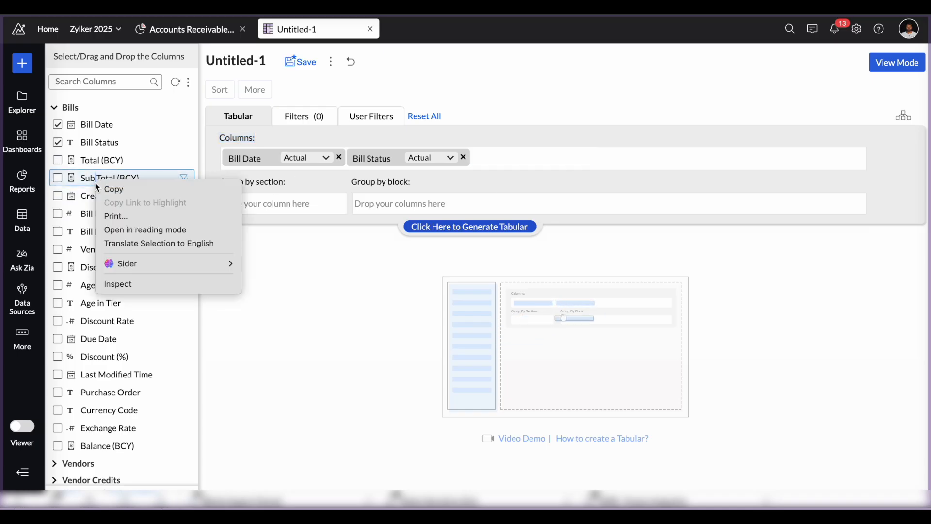
{"action": "left_click", "coordinate": [530, 162]}
Add Sub Total (BCY), Total (BCY), Bill Number and Discount (%) from Bills as columns, placing Discount (%) before Total (BCY)
{"action": "left_click_drag", "start_coordinate": [115, 174], "coordinate": [514, 160]}
{"action": "left_click_drag", "start_coordinate": [81, 160], "coordinate": [625, 159]}
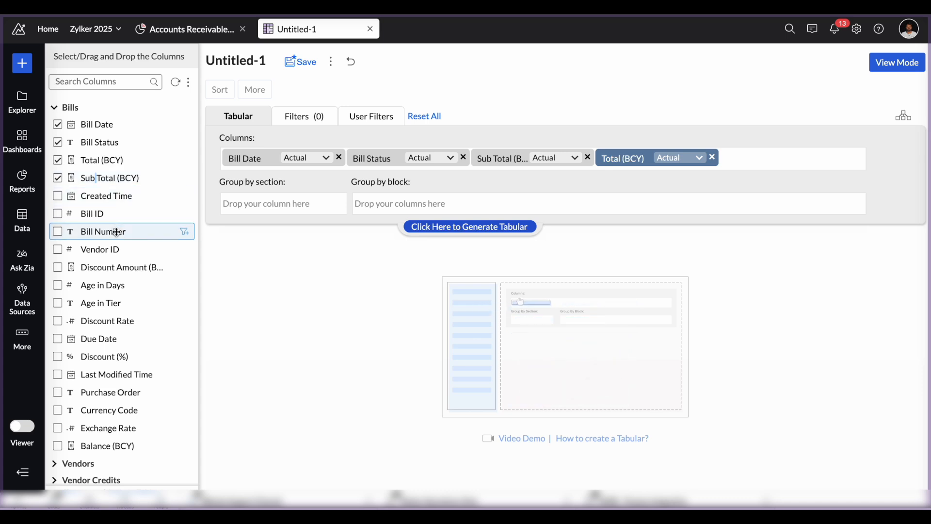
{"action": "left_click_drag", "start_coordinate": [90, 236], "coordinate": [751, 164]}
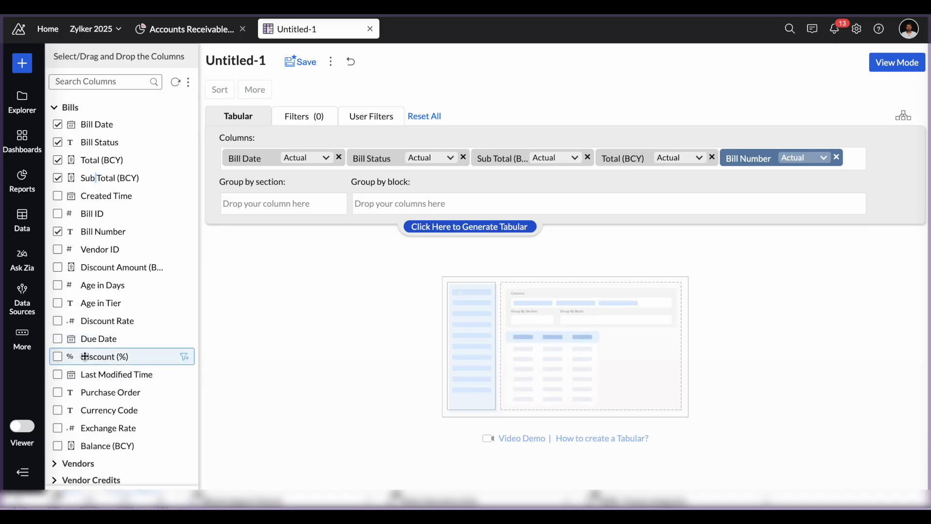
{"action": "left_click_drag", "start_coordinate": [85, 357], "coordinate": [823, 164]}
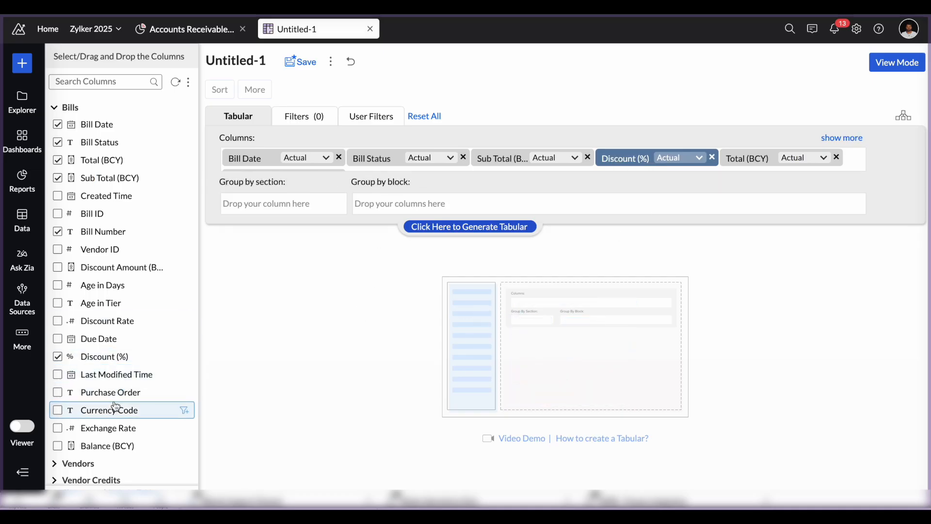
Add the Amount (BCY) and Bill Amount columns from the Payments Made table and generate the tabular report
{"action": "scroll", "coordinate": [117, 405], "scroll_direction": "down", "scroll_amount": 1}
{"action": "scroll", "coordinate": [115, 406], "scroll_direction": "down", "scroll_amount": 1}
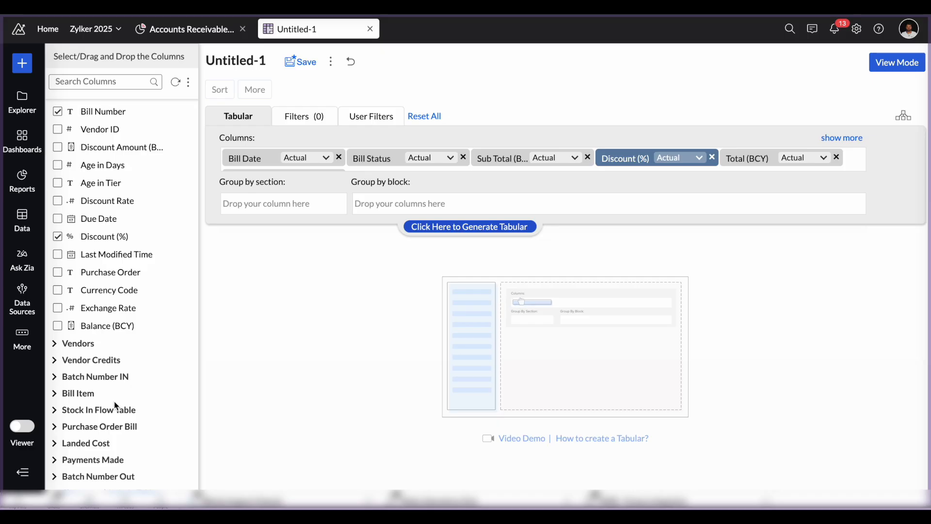
{"action": "left_click", "coordinate": [63, 460]}
{"action": "scroll", "coordinate": [67, 455], "scroll_direction": "down", "scroll_amount": 2}
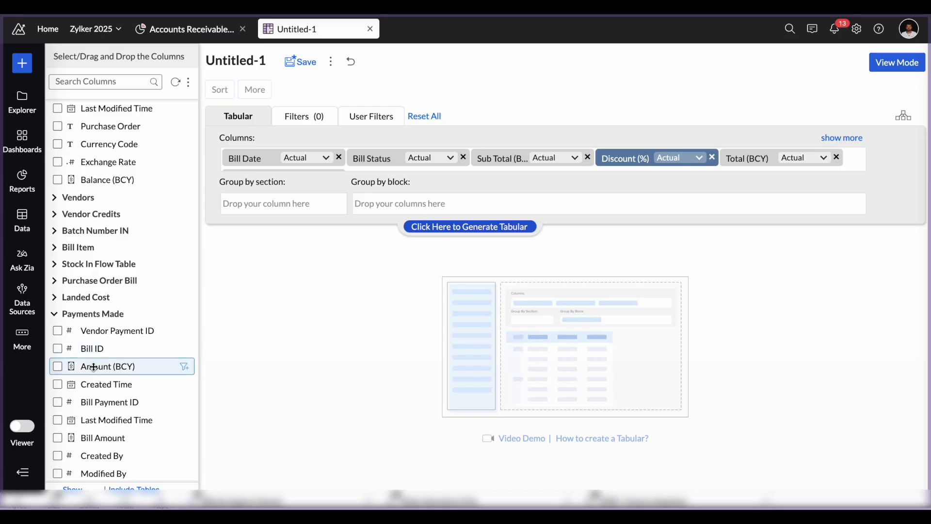
{"action": "left_click_drag", "start_coordinate": [94, 367], "coordinate": [773, 179]}
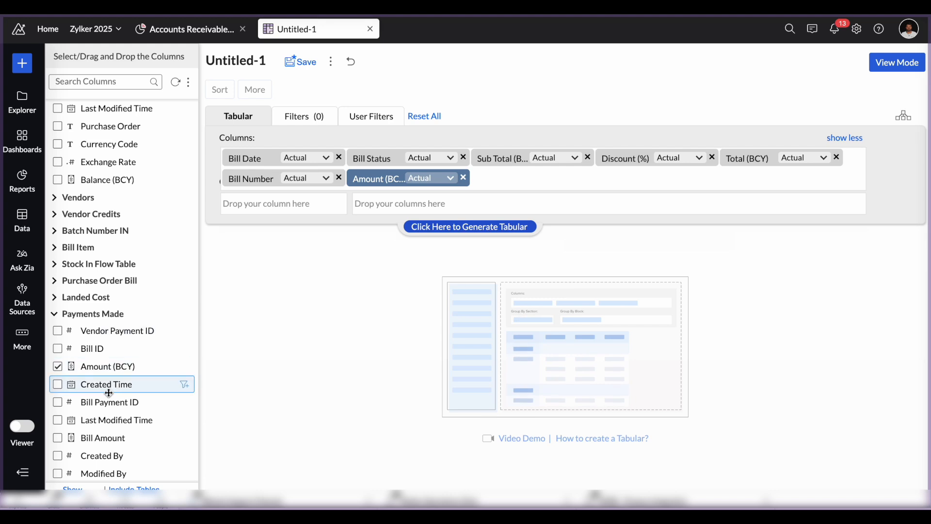
{"action": "scroll", "coordinate": [108, 388], "scroll_direction": "down", "scroll_amount": 1}
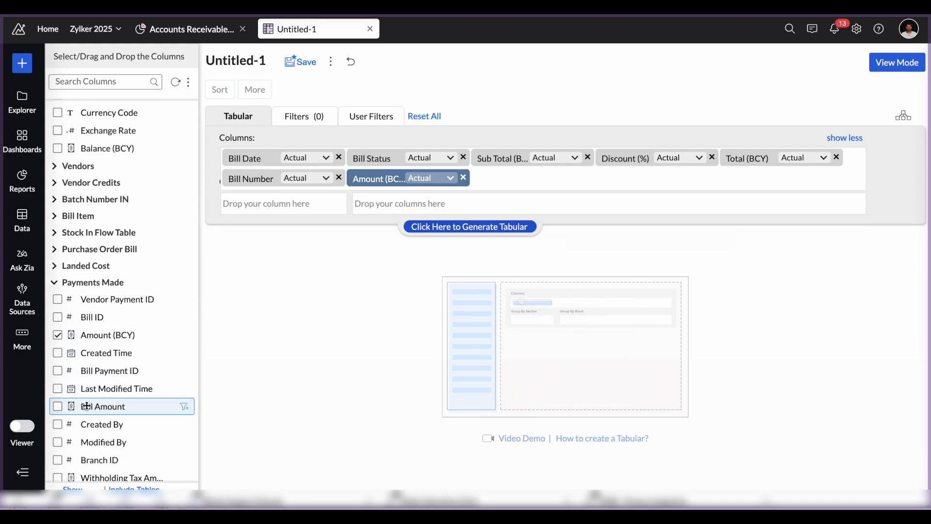
{"action": "left_click_drag", "start_coordinate": [87, 406], "coordinate": [521, 179]}
{"action": "scroll", "coordinate": [107, 434], "scroll_direction": "down", "scroll_amount": 2}
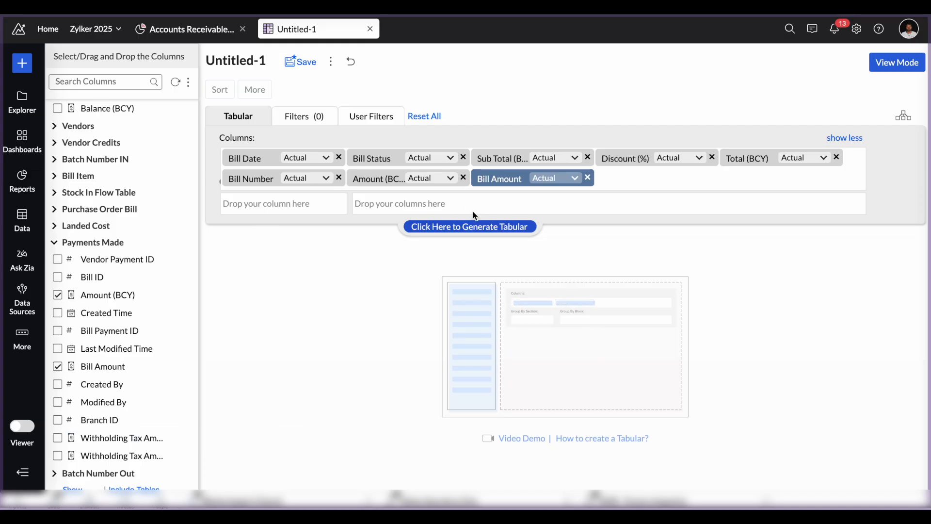
{"action": "left_click", "coordinate": [473, 226]}
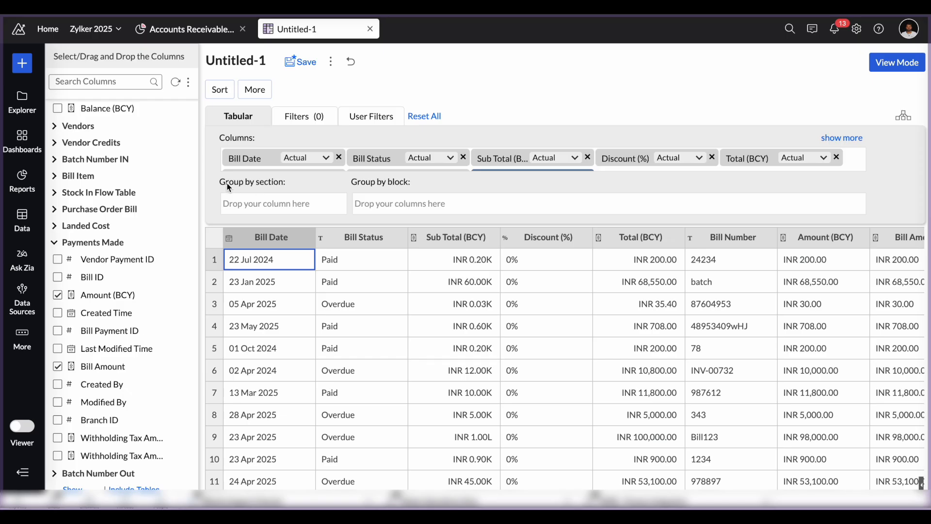
Use Item Name from the Bill Item table as the tabular report's section grouping
{"action": "left_click_drag", "start_coordinate": [227, 187], "coordinate": [283, 186]}
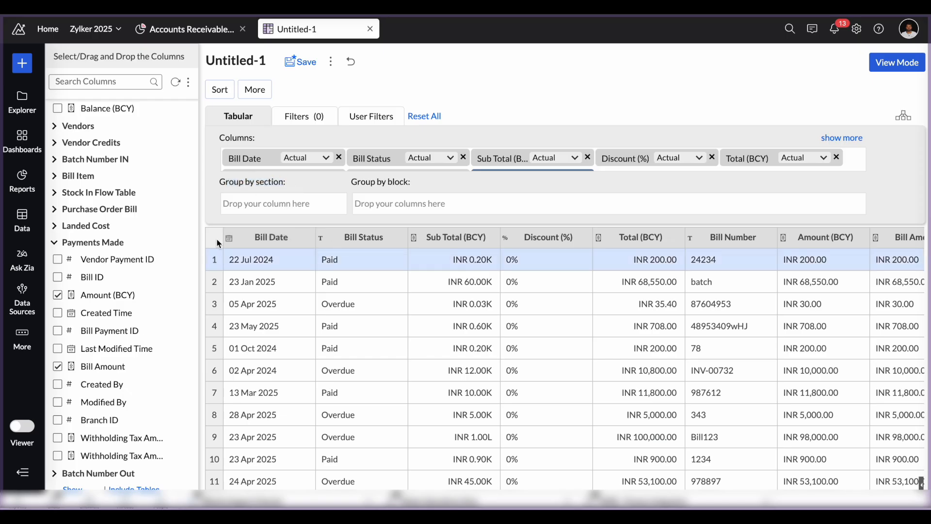
{"action": "left_click", "coordinate": [80, 180]}
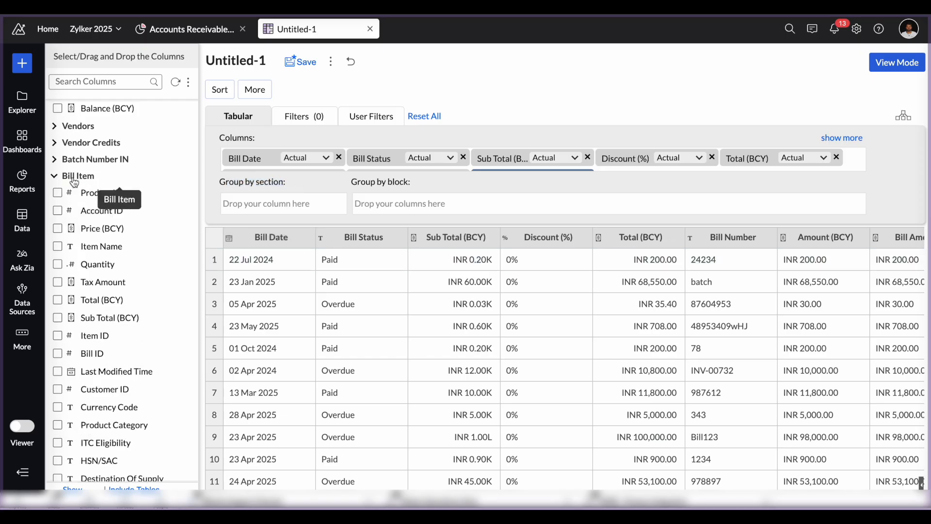
{"action": "left_click_drag", "start_coordinate": [89, 246], "coordinate": [277, 206]}
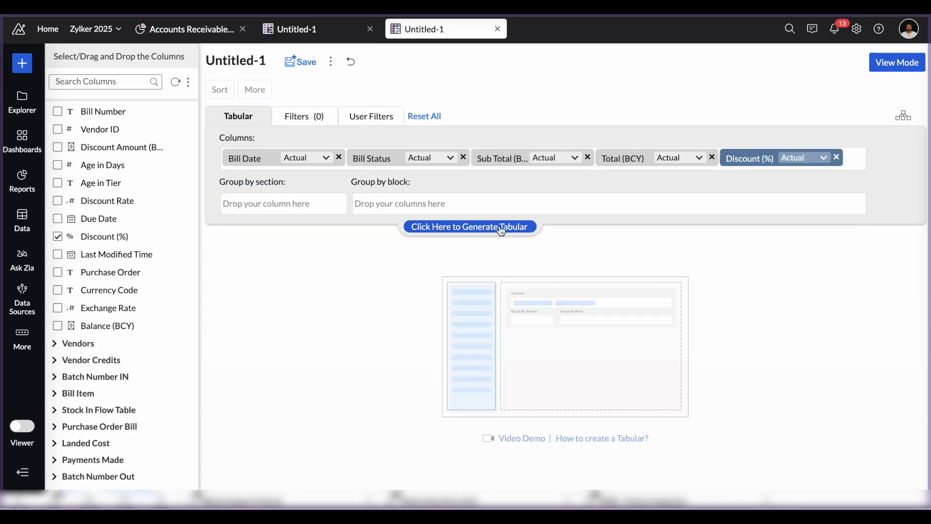
Generate the second untitled tabular report with Bill Date, Bill Status, Sub Total (BCY), Total (BCY) and Discount (%) columns
{"action": "left_click", "coordinate": [501, 228]}
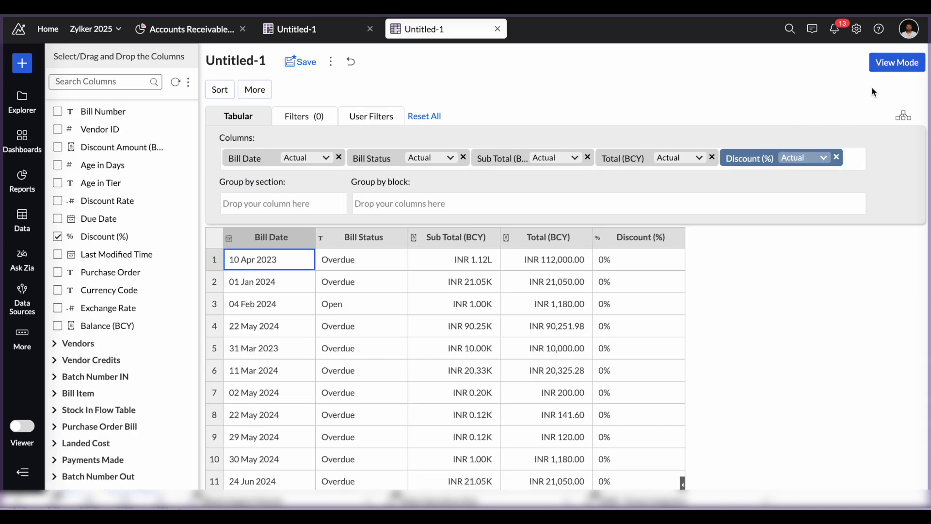
Switch the tabular report to view mode and save it as "Bill and Payment1" in the Zoho Books and Invoice Data folder
{"action": "left_click", "coordinate": [880, 63]}
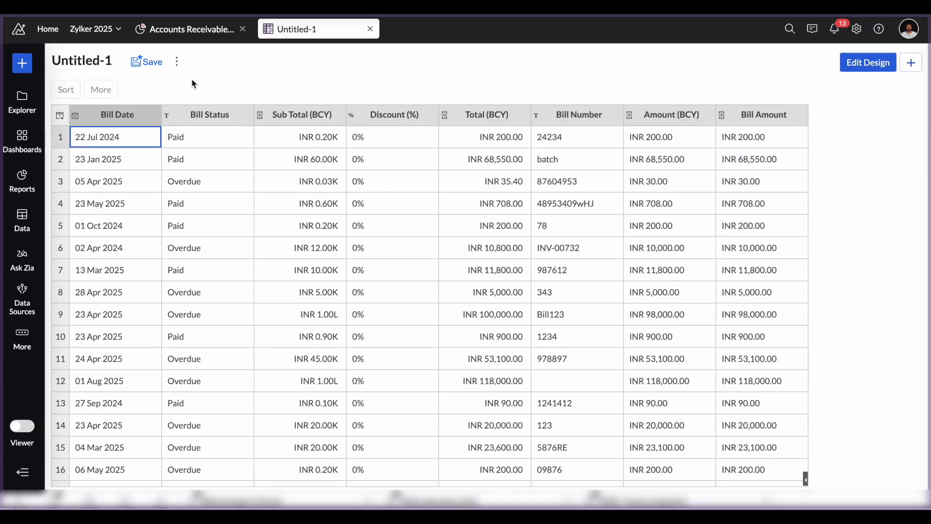
{"action": "left_click", "coordinate": [147, 61]}
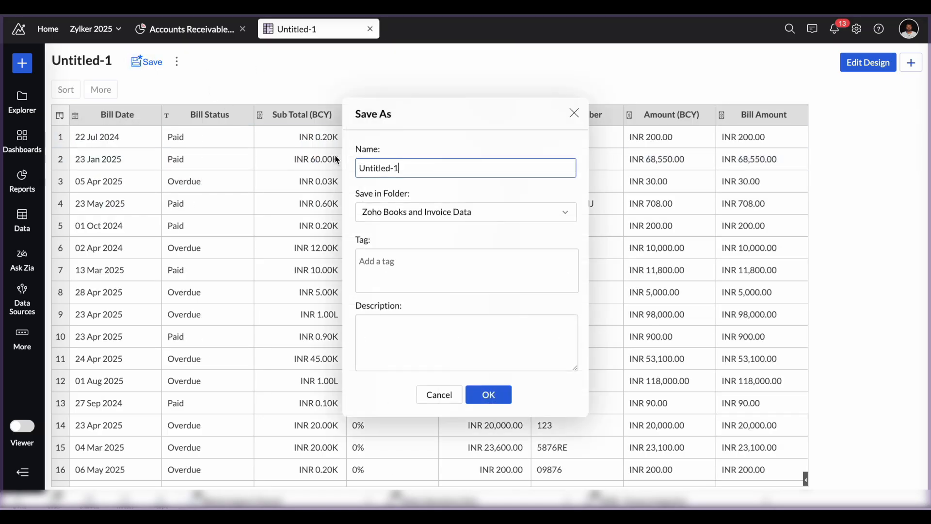
{"action": "key", "text": "ctrl+a"}
{"action": "key", "text": "BackSpace"}
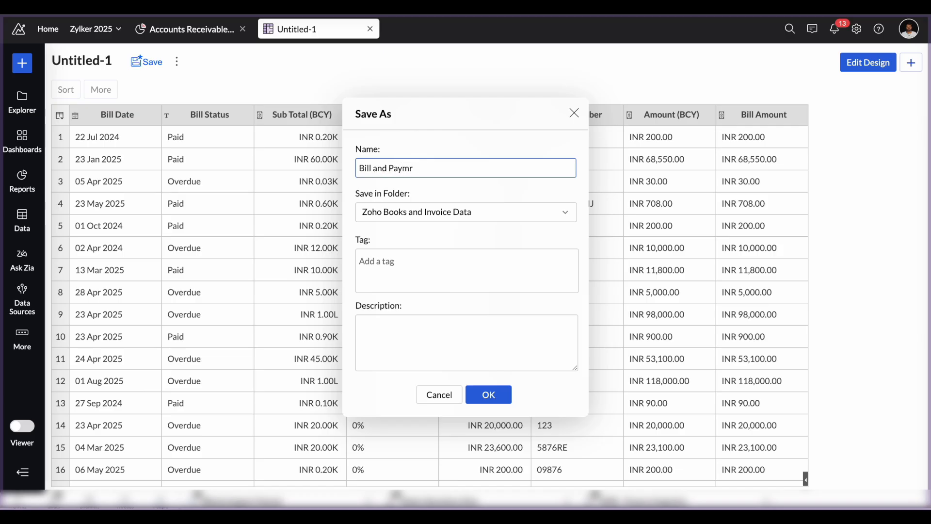
{"action": "type", "text": "Bill and Payment1"}
{"action": "left_click", "coordinate": [486, 392]}
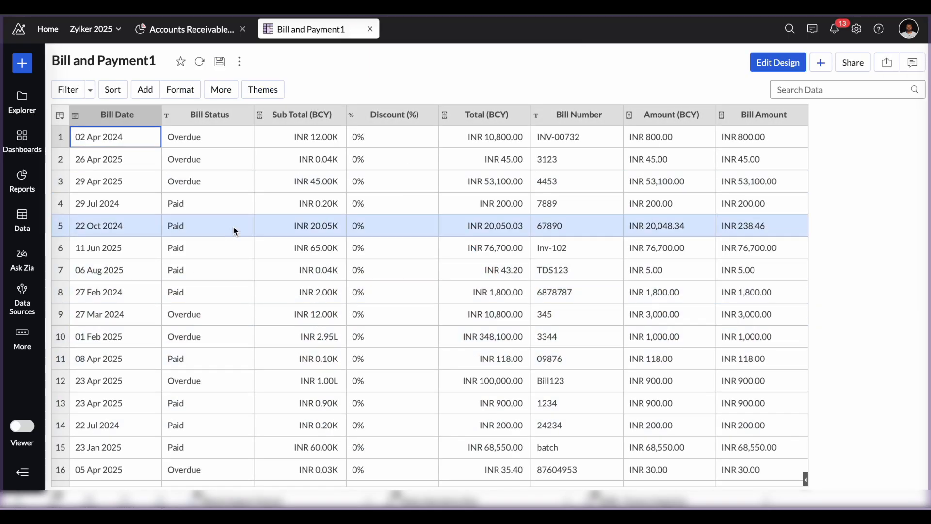
Examine the first row's values across the columns from Bill Date to Bill Amount
{"action": "key", "text": "Right"}
{"action": "key", "text": "Right"}
{"action": "key", "text": "Right"}
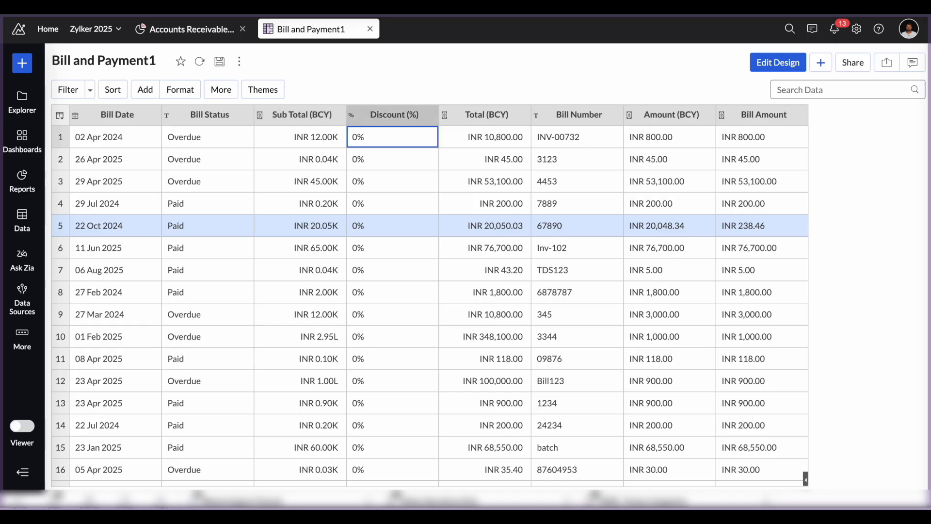
{"action": "key", "text": "Right"}
{"action": "key", "text": "Right"}
{"action": "key", "text": "Right"}
{"action": "key", "text": "Right"}
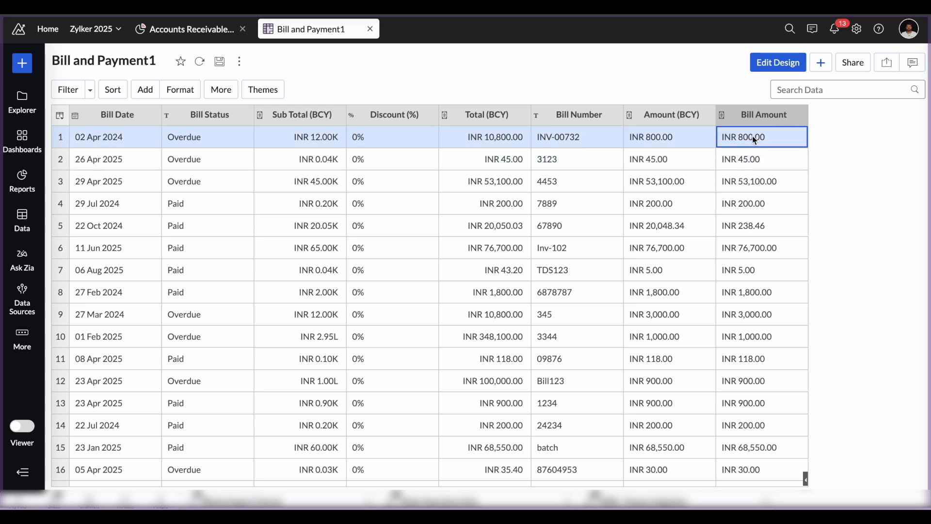
{"action": "left_click", "coordinate": [212, 143]}
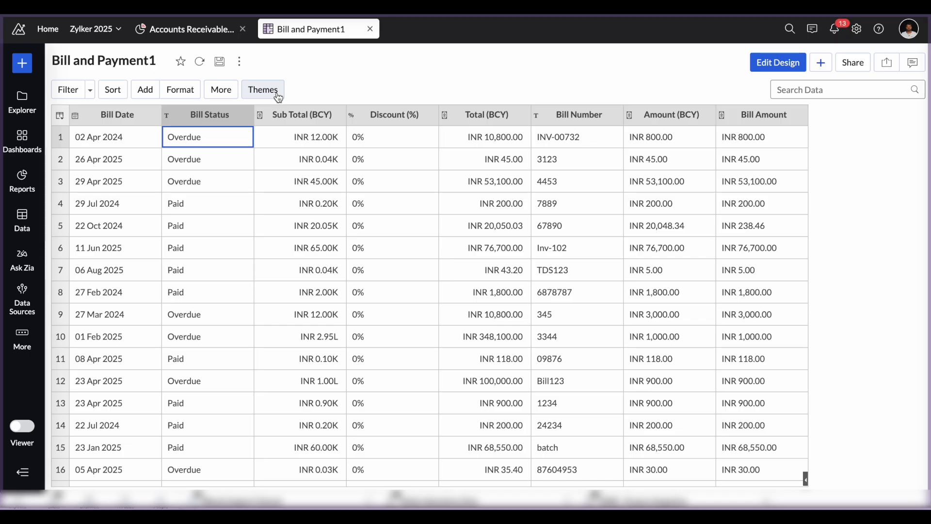
Show the filter criteria row in the Bill and Payment1 report and review the filter conditions available for Bill Date
{"action": "left_click", "coordinate": [90, 91]}
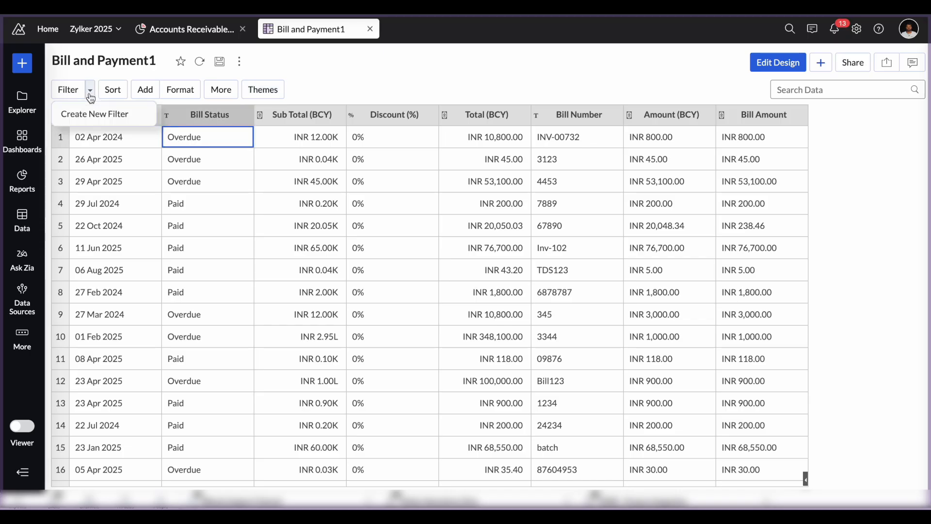
{"action": "left_click", "coordinate": [81, 97]}
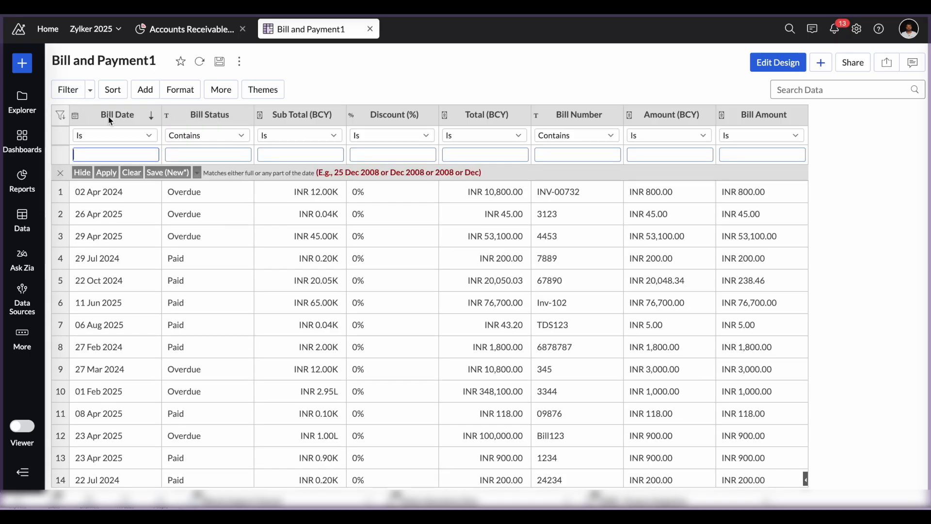
{"action": "left_click", "coordinate": [148, 118]}
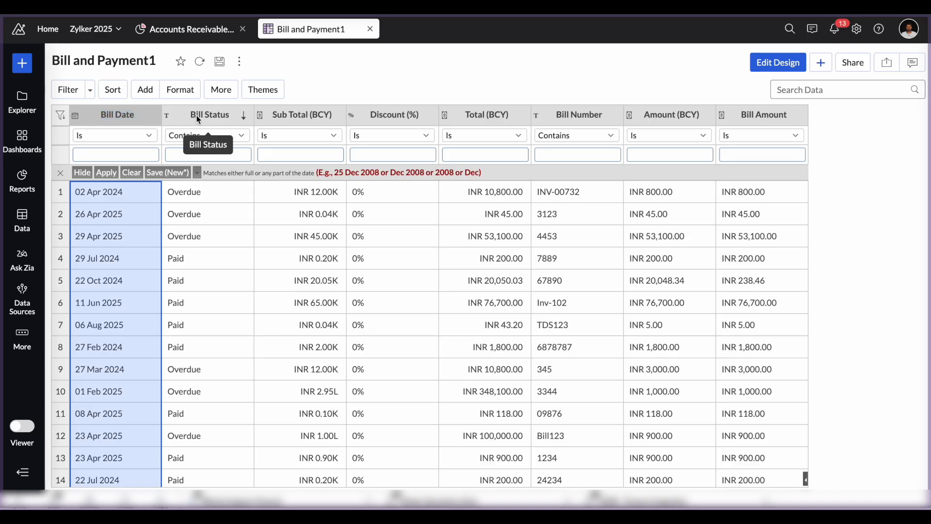
{"action": "left_click", "coordinate": [197, 115]}
{"action": "left_click", "coordinate": [301, 116]}
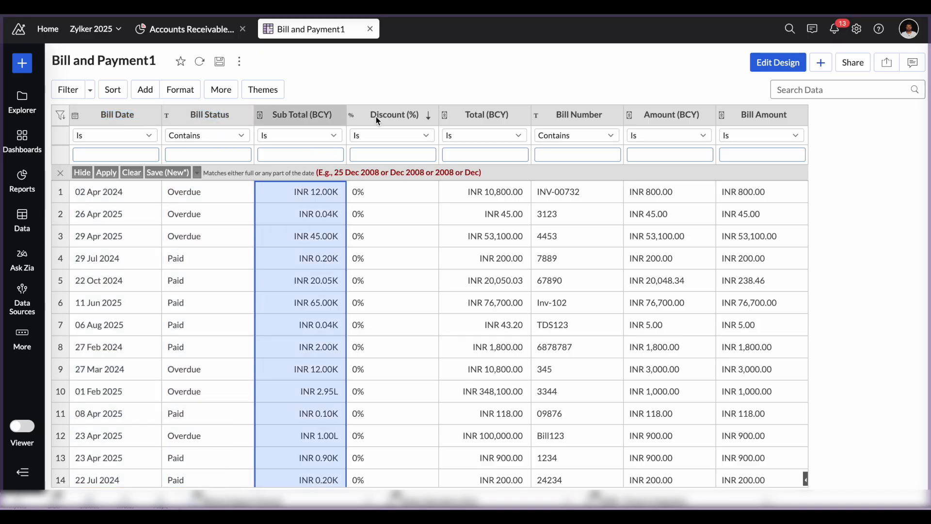
{"action": "left_click", "coordinate": [115, 136]}
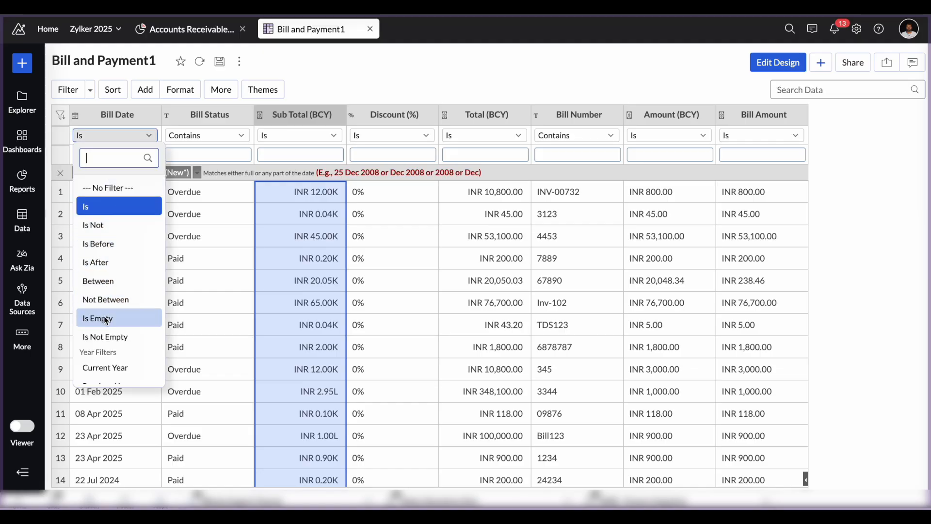
{"action": "scroll", "coordinate": [103, 322], "scroll_direction": "down", "scroll_amount": 3}
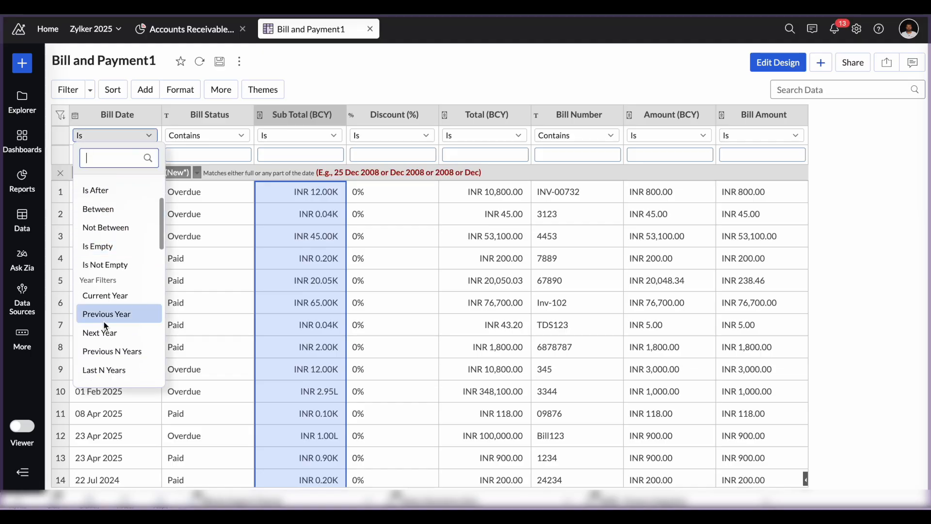
{"action": "scroll", "coordinate": [100, 325], "scroll_direction": "down", "scroll_amount": 3}
{"action": "left_click", "coordinate": [206, 126]}
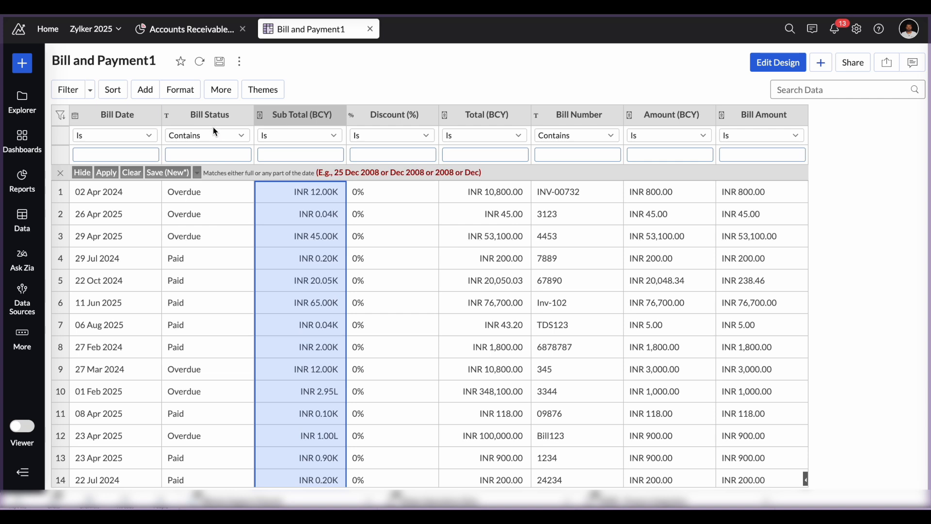
Review the filter conditions available for Bill Status and the Sub Total (BCY), Bill Number and Amount (BCY) columns
{"action": "left_click", "coordinate": [221, 113]}
{"action": "left_click", "coordinate": [209, 136]}
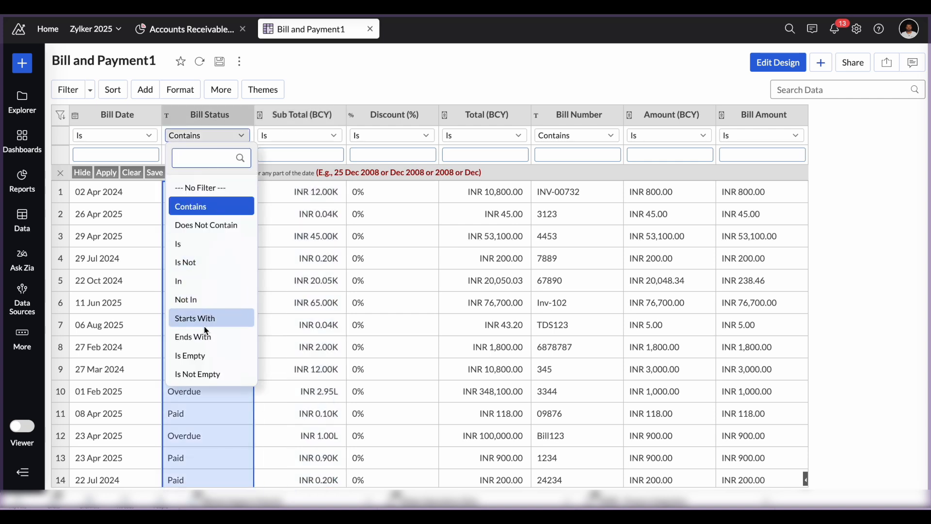
{"action": "left_click", "coordinate": [298, 122]}
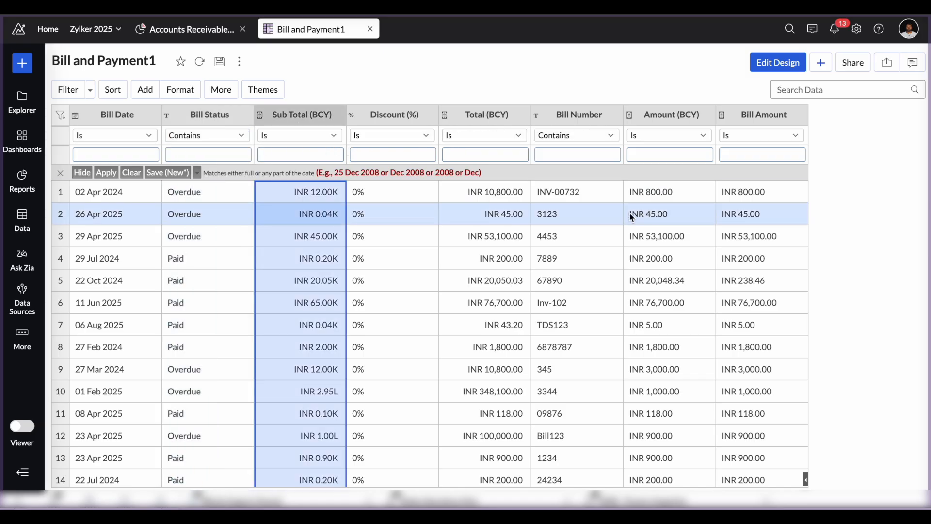
{"action": "left_click", "coordinate": [564, 115]}
{"action": "left_click", "coordinate": [667, 118]}
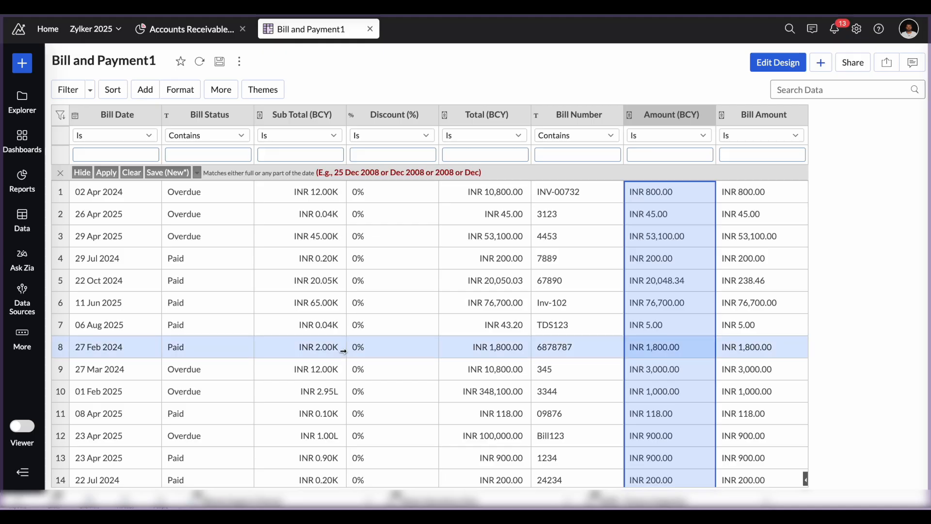
Apply the filter row with blank criteria and look through the report's rows
{"action": "scroll", "coordinate": [344, 351], "scroll_direction": "down", "scroll_amount": 5}
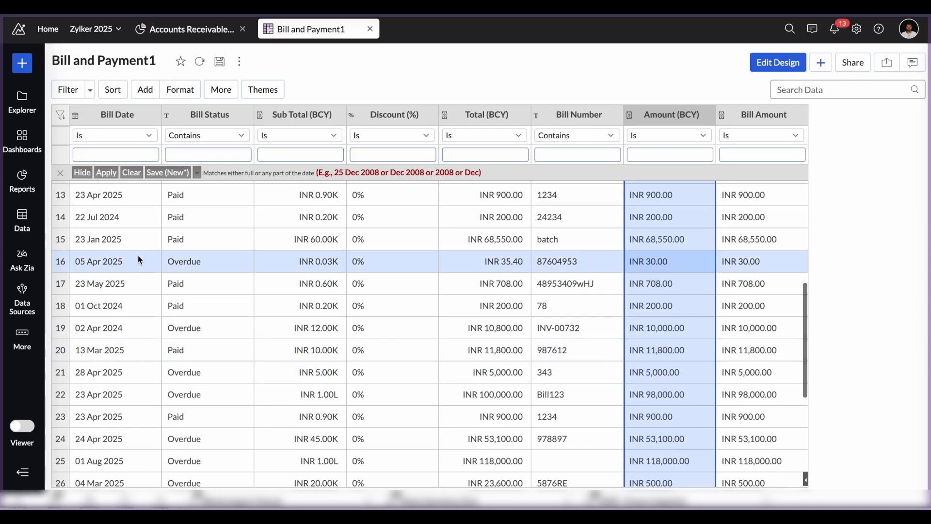
{"action": "left_click", "coordinate": [106, 173]}
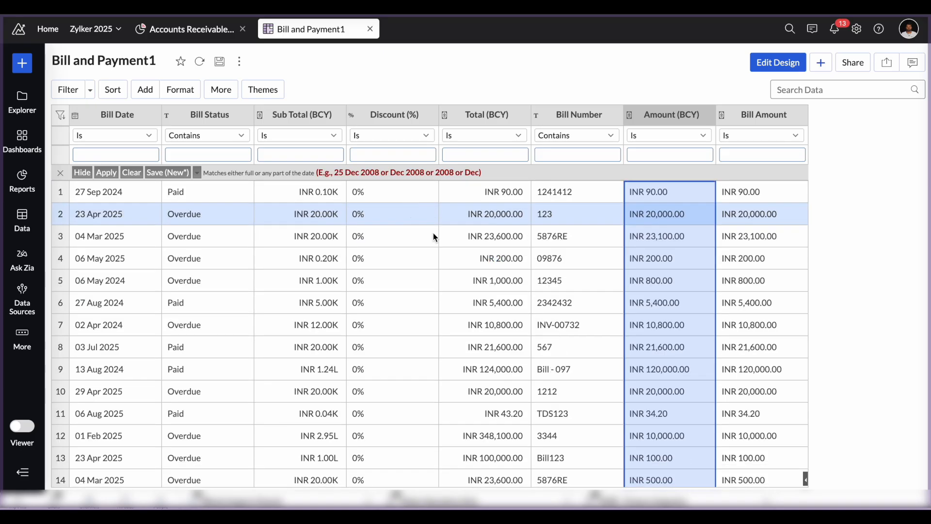
{"action": "scroll", "coordinate": [537, 276], "scroll_direction": "down", "scroll_amount": 3}
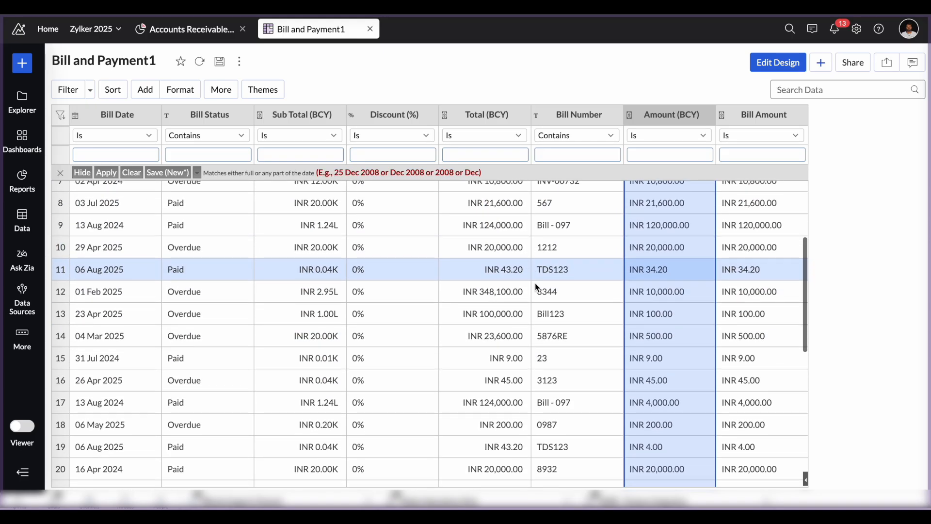
View the Bill and Payment1 design, close the report, and browse the workspace's reports, dashboards and data tables
{"action": "left_click", "coordinate": [776, 64]}
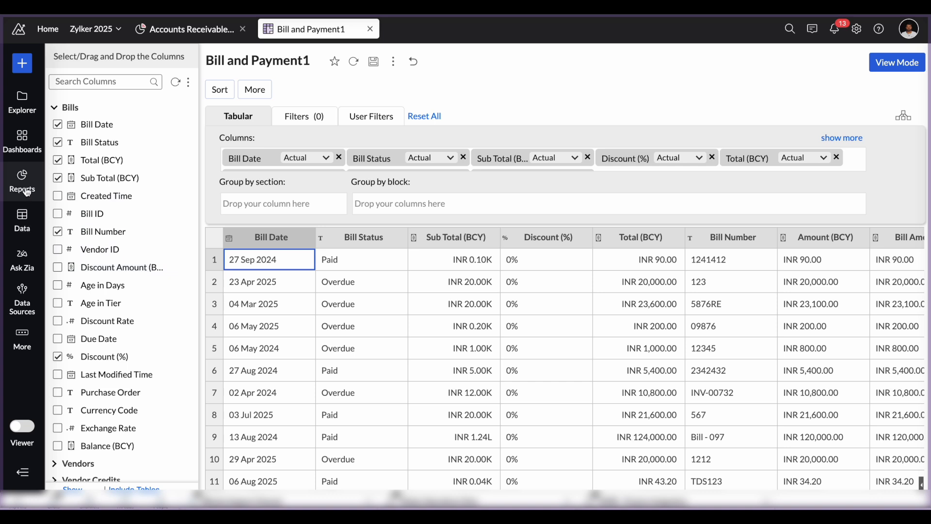
{"action": "left_click", "coordinate": [370, 28]}
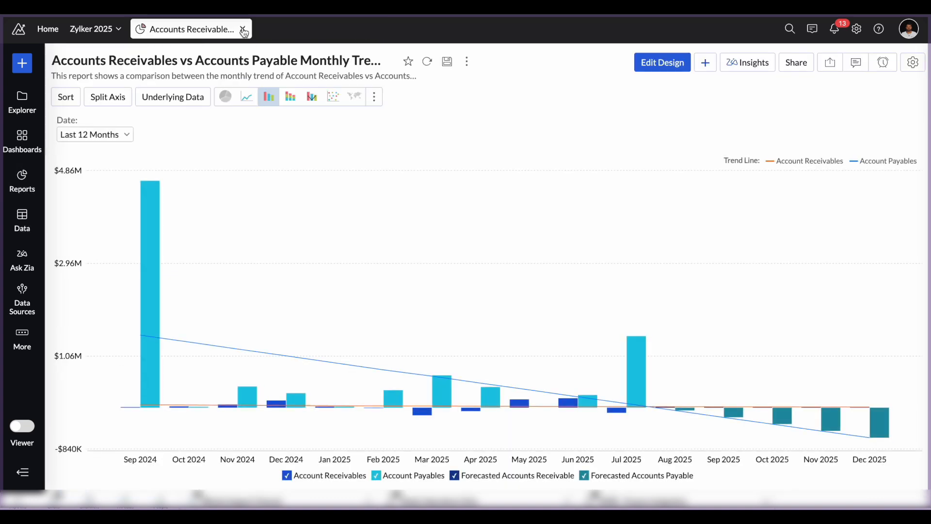
{"action": "left_click", "coordinate": [109, 35]}
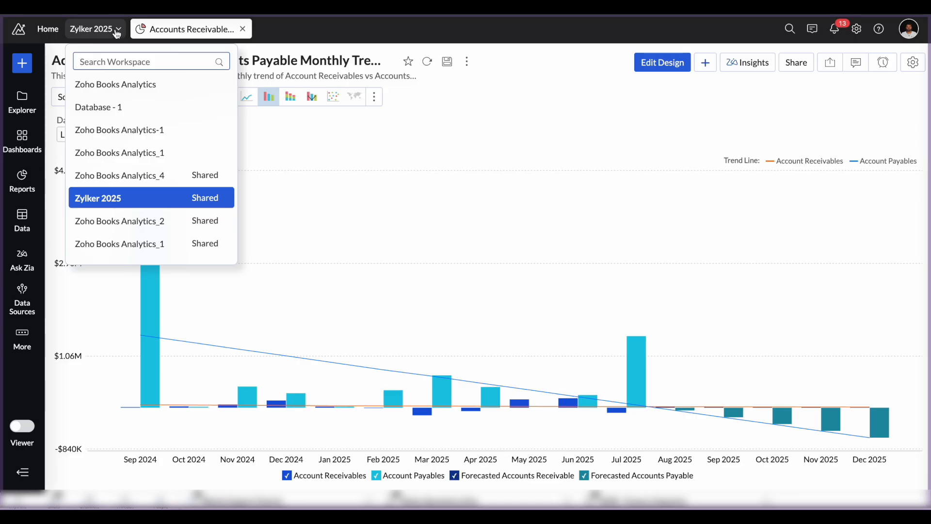
{"action": "left_click", "coordinate": [22, 198]}
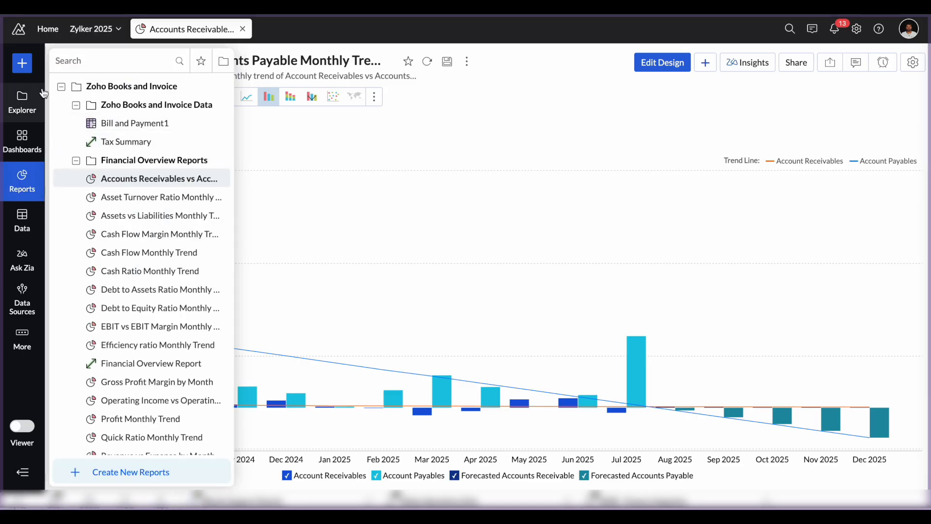
{"action": "left_click", "coordinate": [30, 102]}
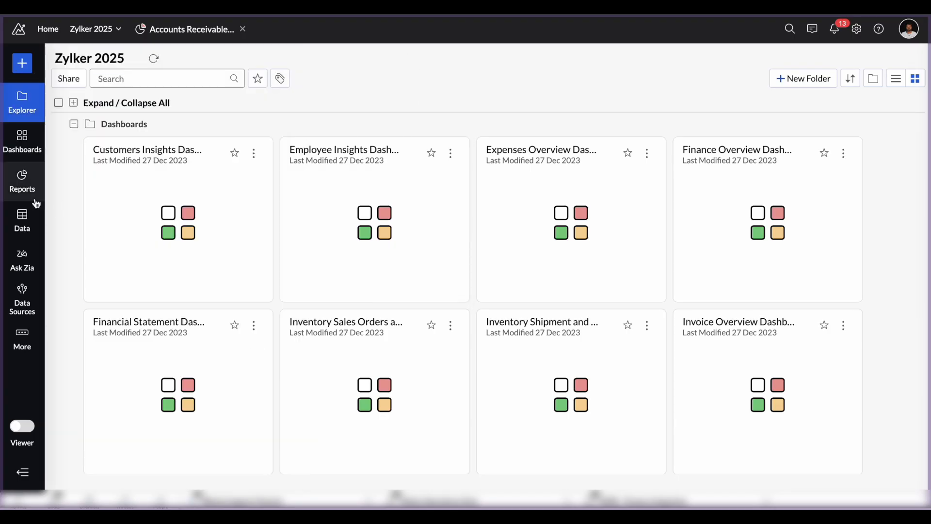
{"action": "left_click", "coordinate": [23, 234]}
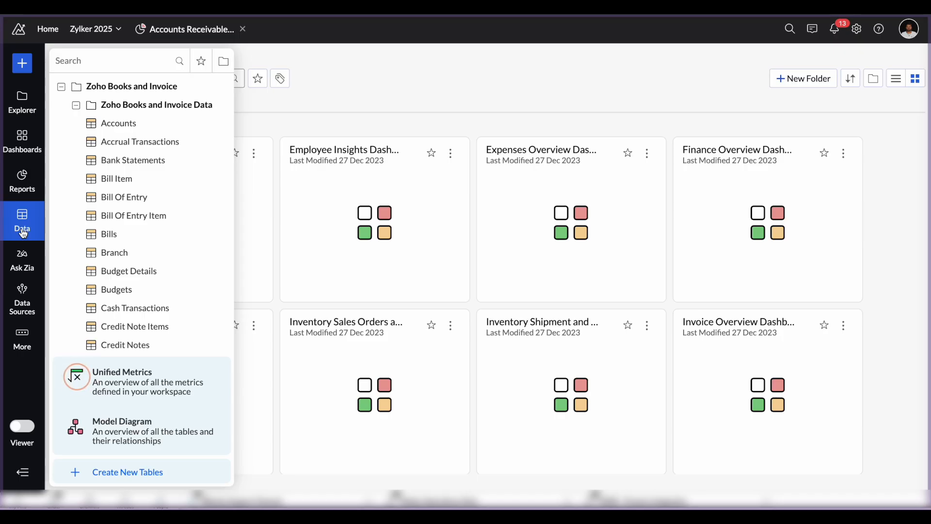
Create a new Chart View report with Bills as its base table
{"action": "left_click", "coordinate": [22, 180]}
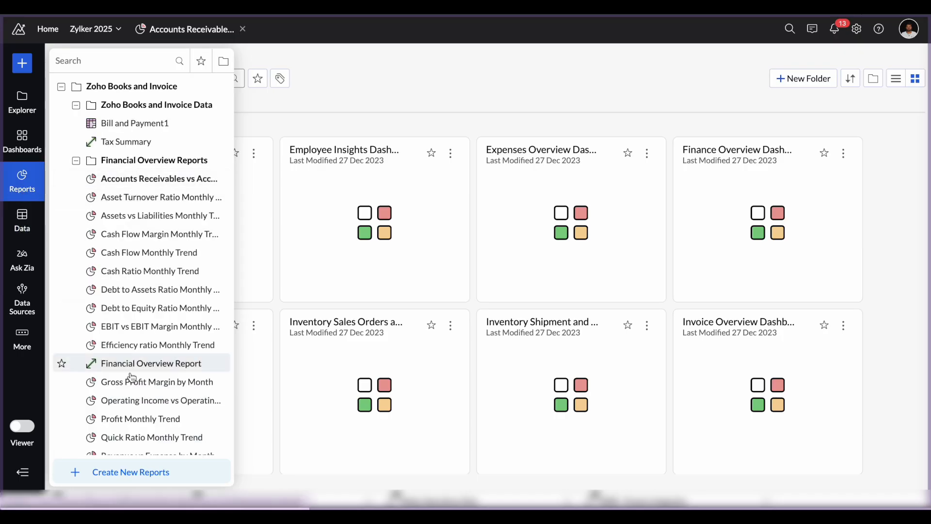
{"action": "left_click", "coordinate": [127, 472]}
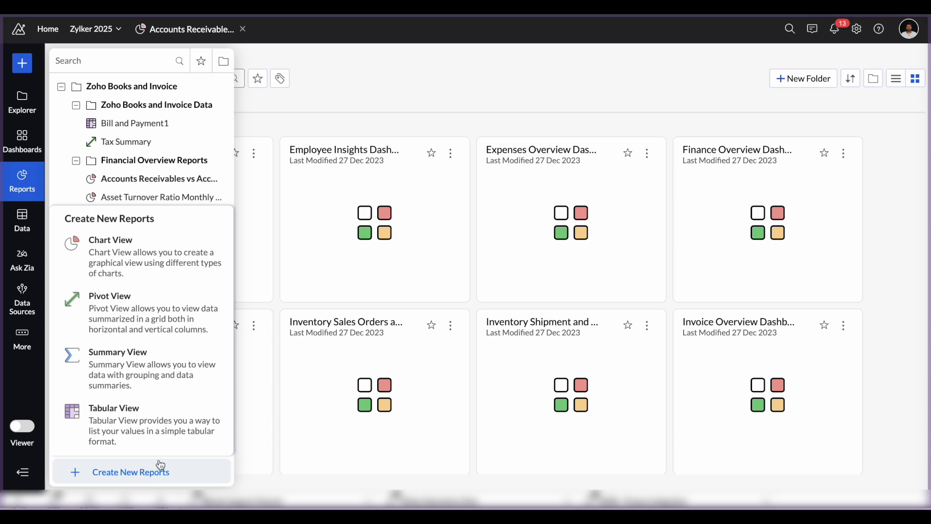
{"action": "left_click", "coordinate": [116, 257]}
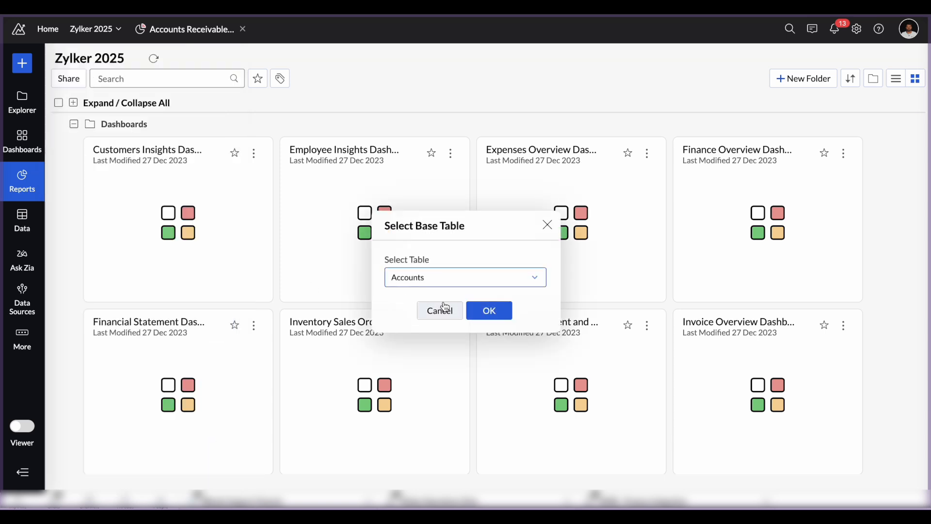
{"action": "left_click", "coordinate": [465, 277]}
{"action": "scroll", "coordinate": [412, 426], "scroll_direction": "down", "scroll_amount": 2}
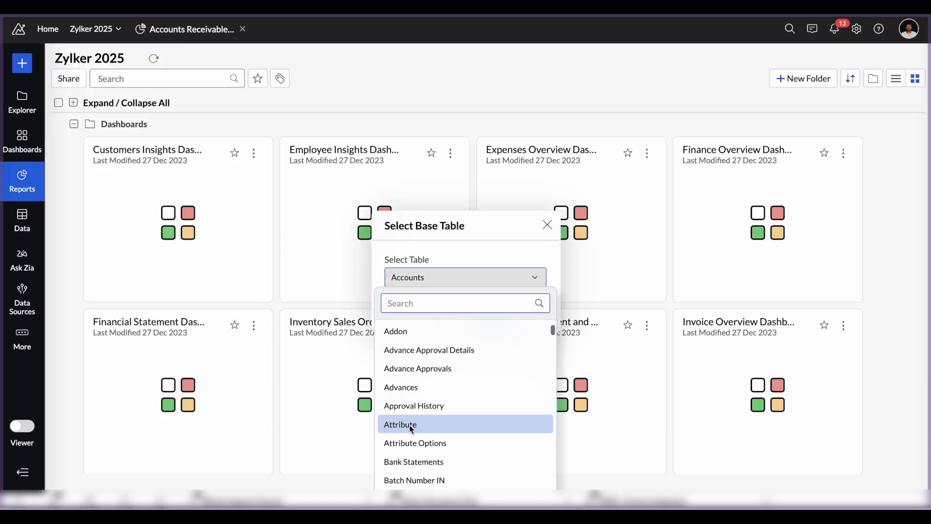
{"action": "scroll", "coordinate": [411, 427], "scroll_direction": "down", "scroll_amount": 7}
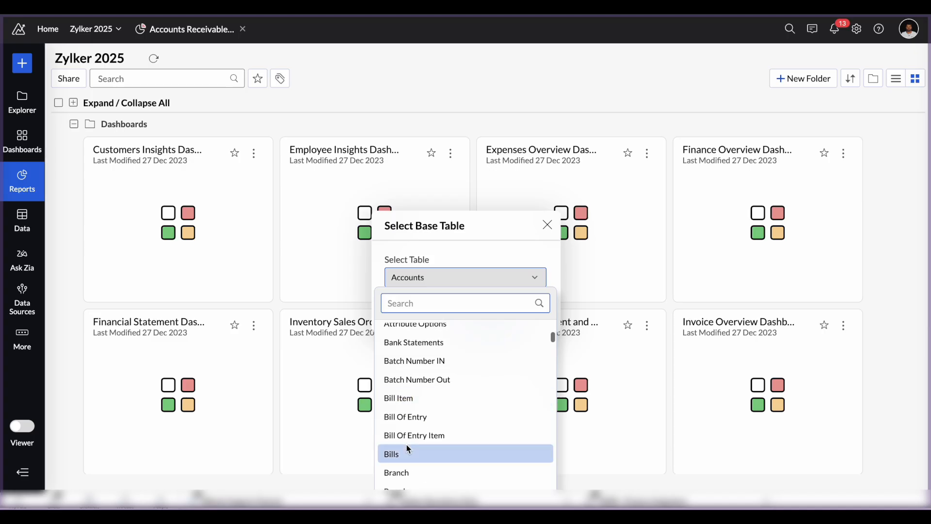
{"action": "left_click", "coordinate": [407, 451]}
{"action": "left_click", "coordinate": [487, 309]}
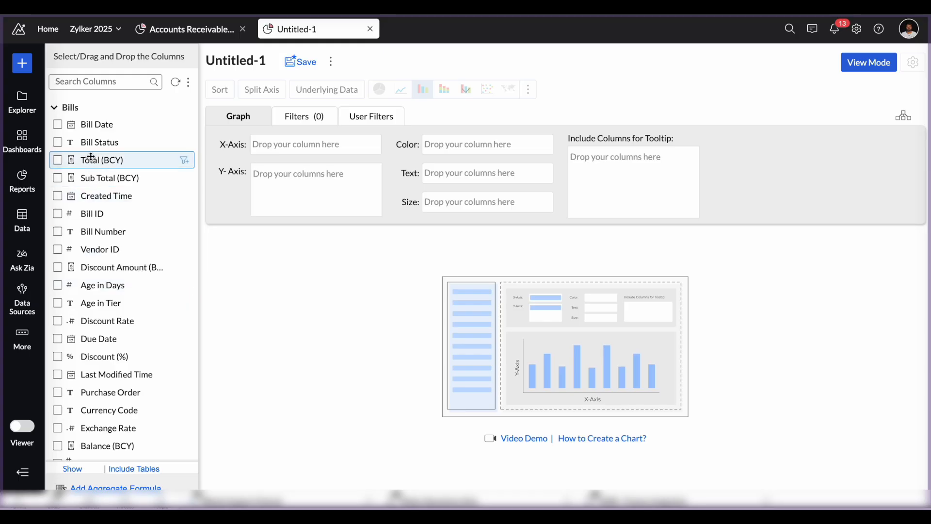
Generate a graph with Total (BCY) from Bills on the X-axis and Amount (BCY) from Payments Made on the Y-axis
{"action": "left_click_drag", "start_coordinate": [97, 162], "coordinate": [287, 147]}
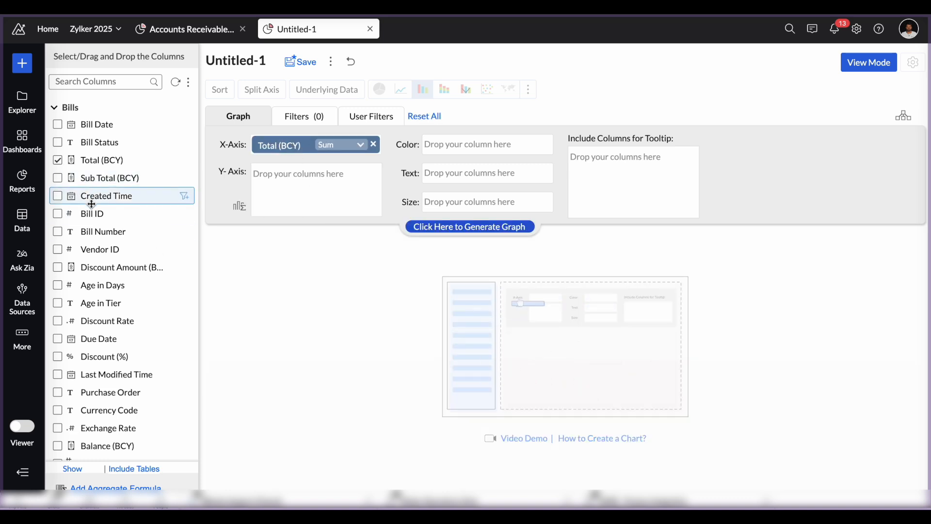
{"action": "scroll", "coordinate": [102, 319], "scroll_direction": "down", "scroll_amount": 3}
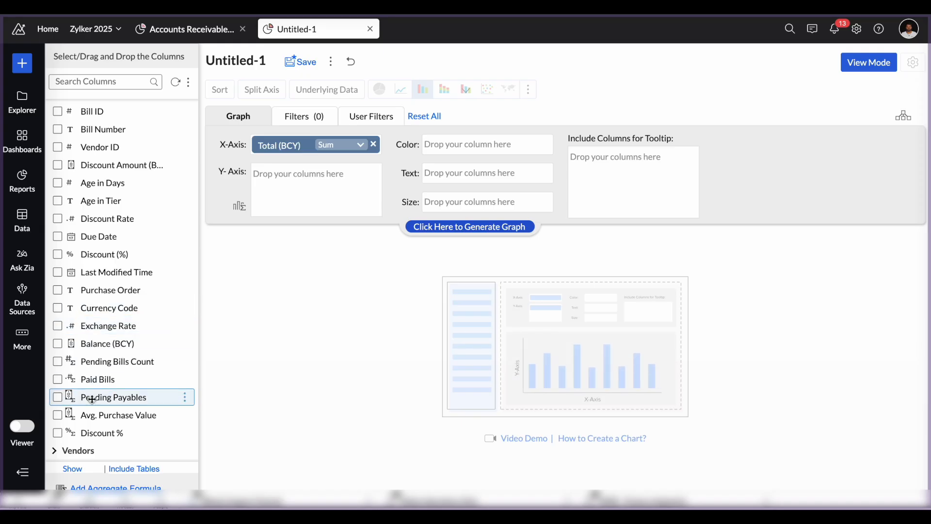
{"action": "scroll", "coordinate": [83, 414], "scroll_direction": "down", "scroll_amount": 3}
{"action": "scroll", "coordinate": [81, 426], "scroll_direction": "down", "scroll_amount": 1}
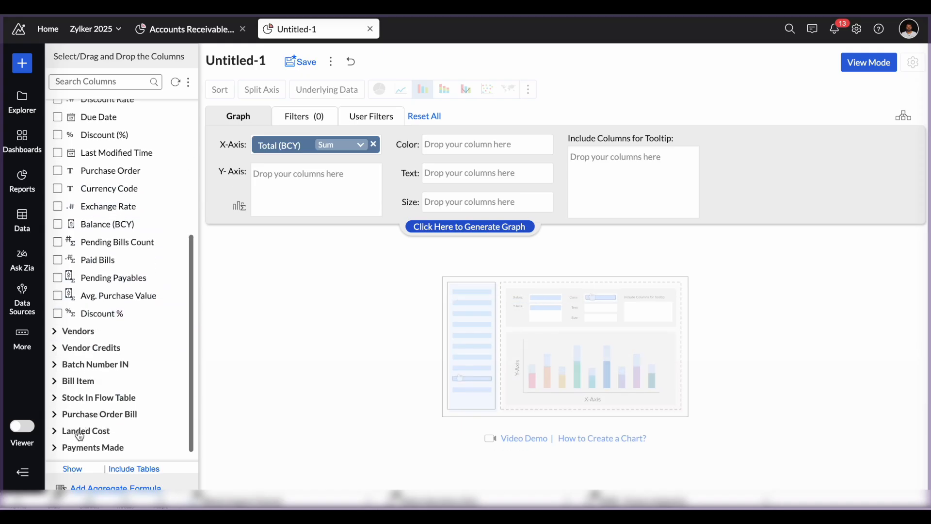
{"action": "scroll", "coordinate": [78, 430], "scroll_direction": "down", "scroll_amount": 1}
{"action": "left_click", "coordinate": [80, 434]}
{"action": "scroll", "coordinate": [79, 439], "scroll_direction": "down", "scroll_amount": 2}
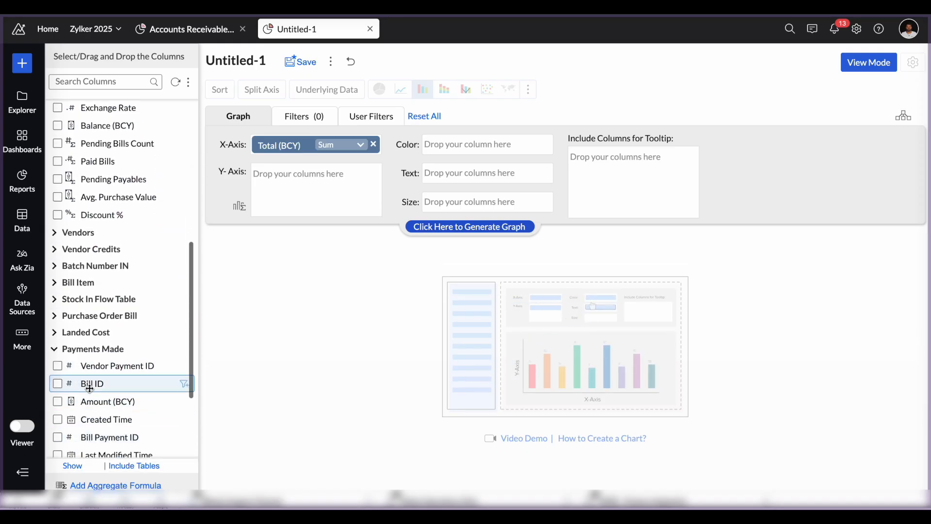
{"action": "scroll", "coordinate": [80, 373], "scroll_direction": "down", "scroll_amount": 3}
{"action": "left_click_drag", "start_coordinate": [94, 317], "coordinate": [291, 171]}
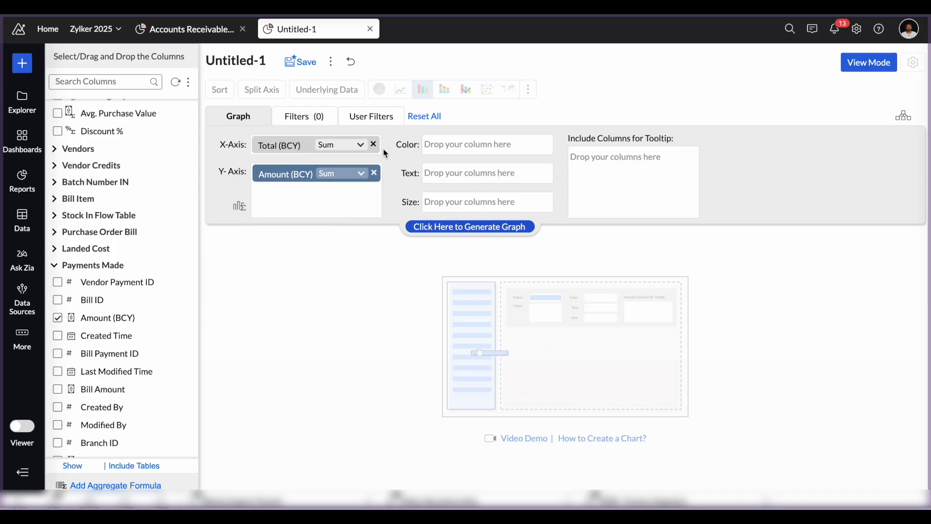
{"action": "left_click", "coordinate": [438, 225]}
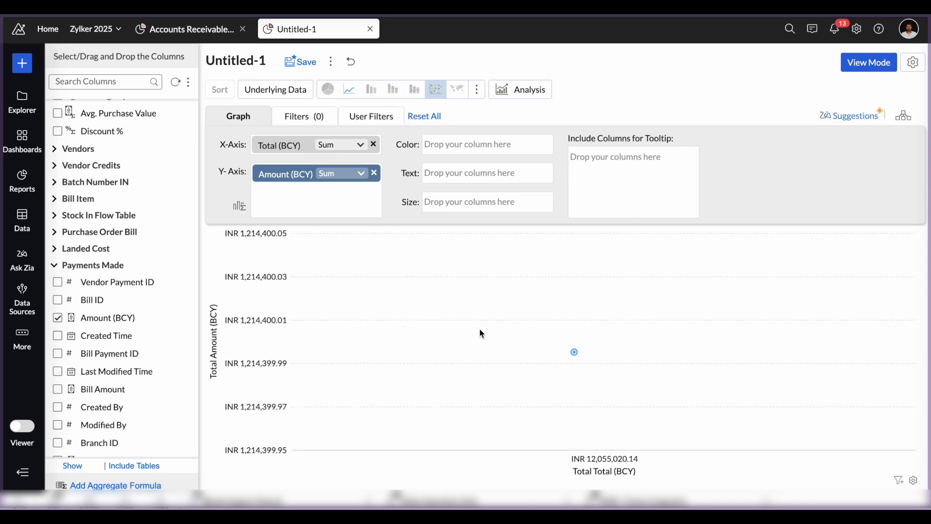
Show the graph in view mode and change it to a line chart
{"action": "left_click", "coordinate": [870, 63]}
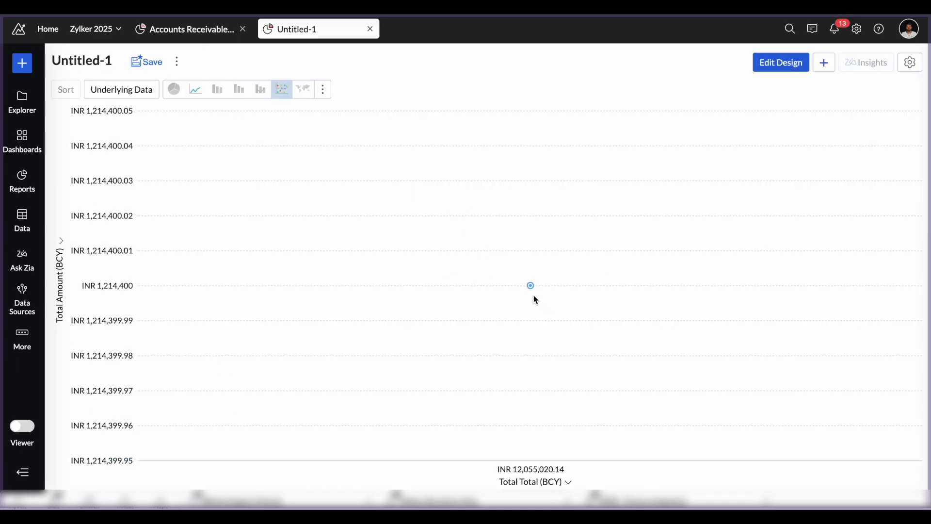
{"action": "mouse_move", "coordinate": [531, 289]}
{"action": "left_click", "coordinate": [196, 89]}
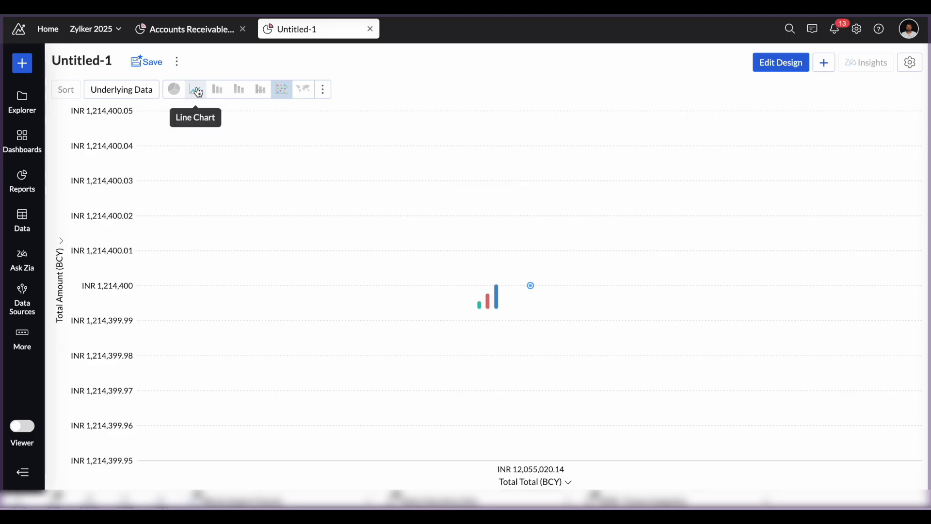
{"action": "mouse_move", "coordinate": [536, 290]}
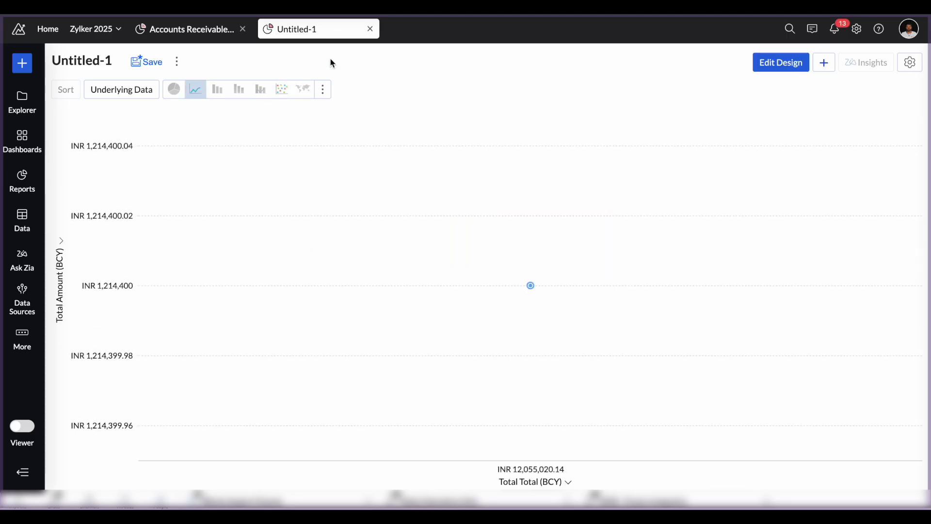
{"action": "left_click", "coordinate": [151, 62]}
{"action": "left_click_drag", "start_coordinate": [424, 168], "coordinate": [301, 170]}
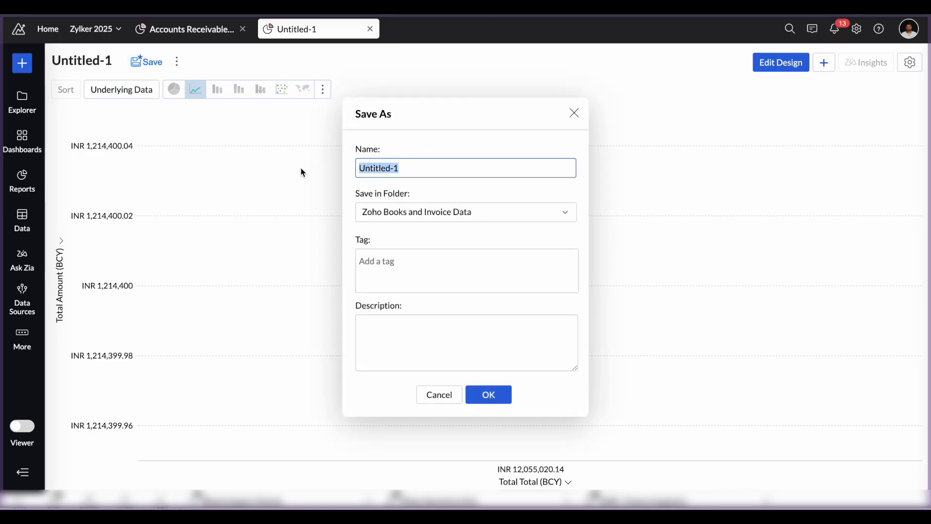
{"action": "left_click", "coordinate": [439, 395]}
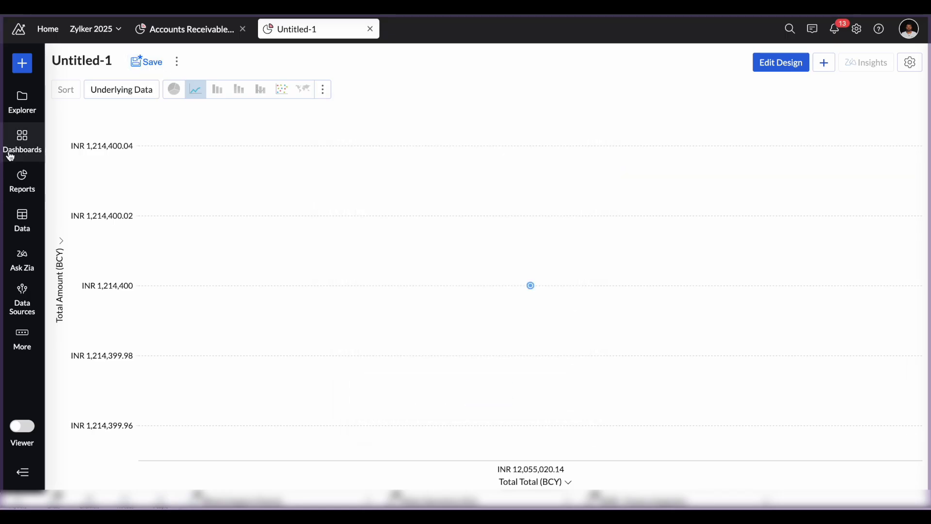
Create a new dashboard and dismiss its introductory tour
{"action": "left_click", "coordinate": [29, 148]}
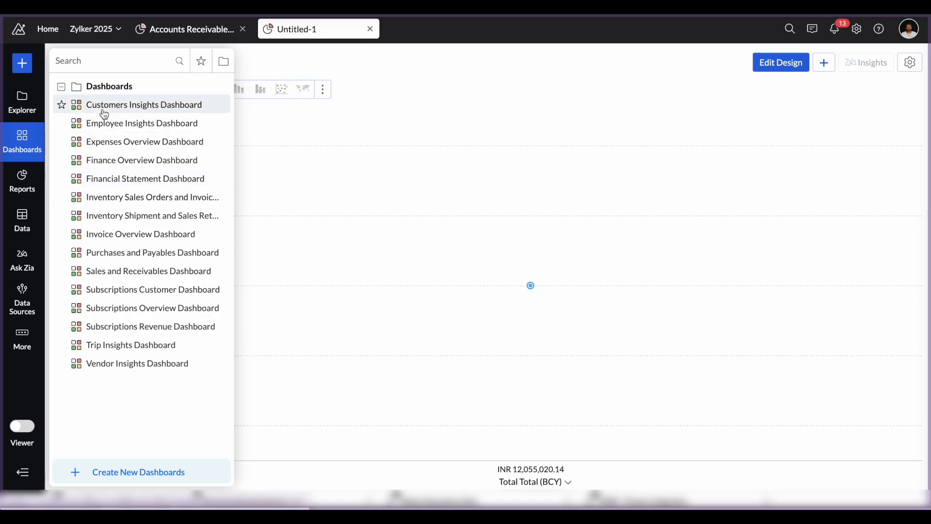
{"action": "left_click", "coordinate": [135, 475]}
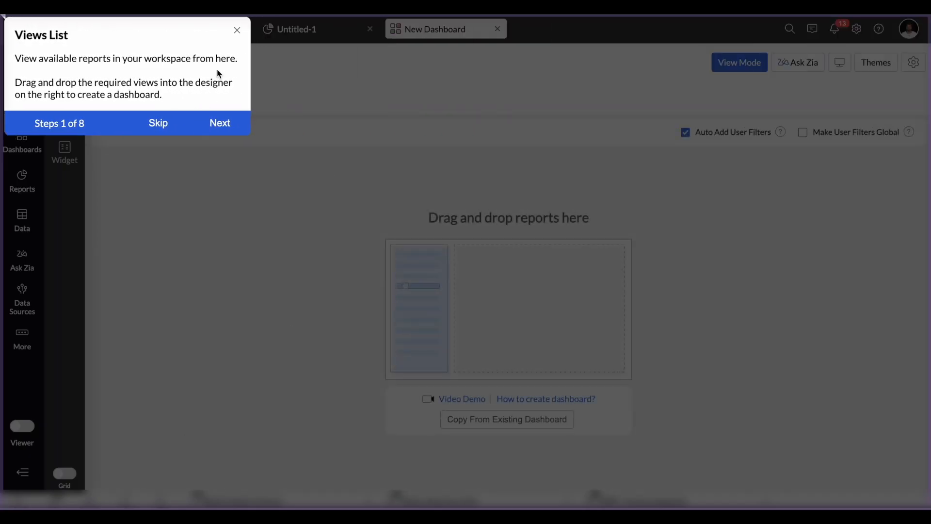
{"action": "left_click", "coordinate": [238, 31]}
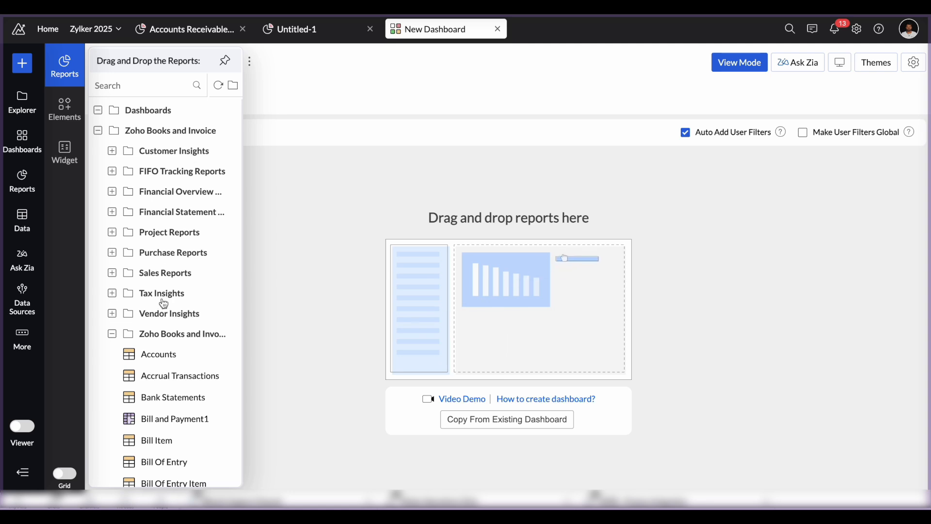
Add the Invoices table from the Zoho Books and Invoice data to the new dashboard
{"action": "scroll", "coordinate": [155, 391], "scroll_direction": "down", "scroll_amount": 2}
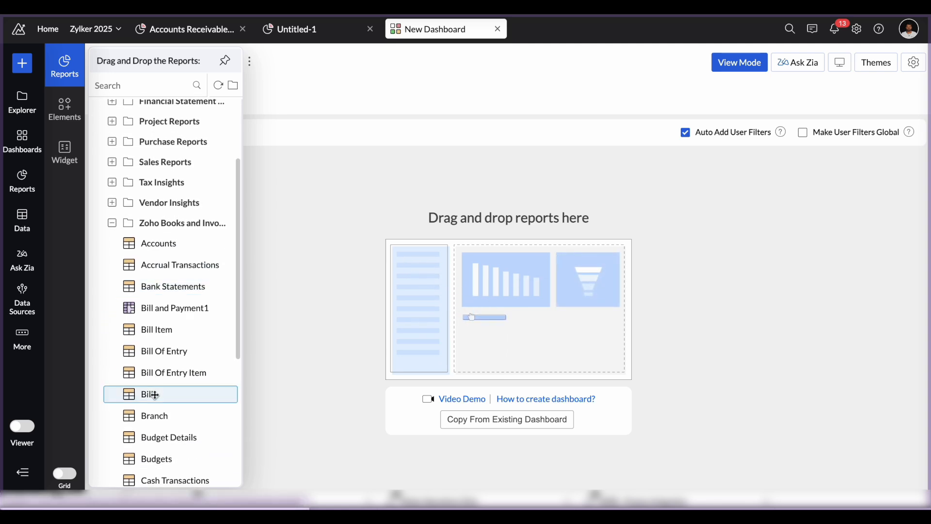
{"action": "scroll", "coordinate": [155, 395], "scroll_direction": "down", "scroll_amount": 1}
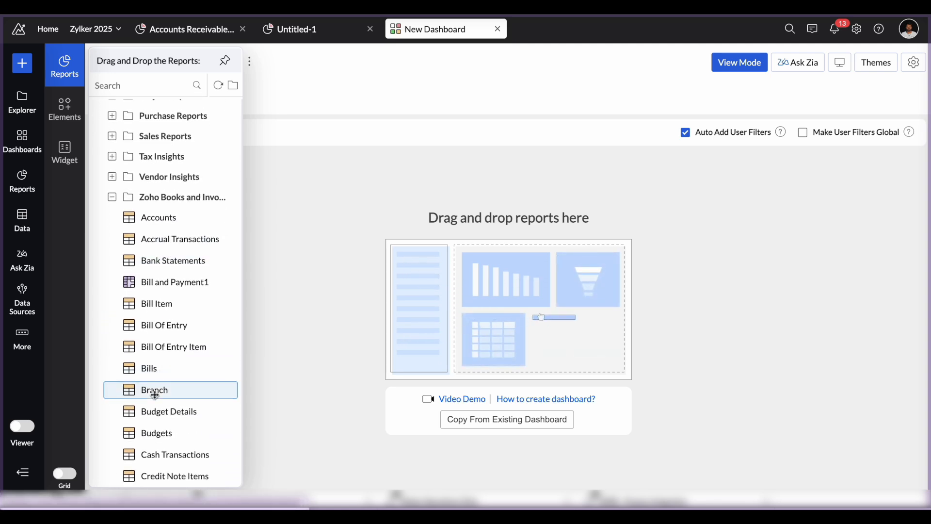
{"action": "scroll", "coordinate": [155, 394], "scroll_direction": "down", "scroll_amount": 2}
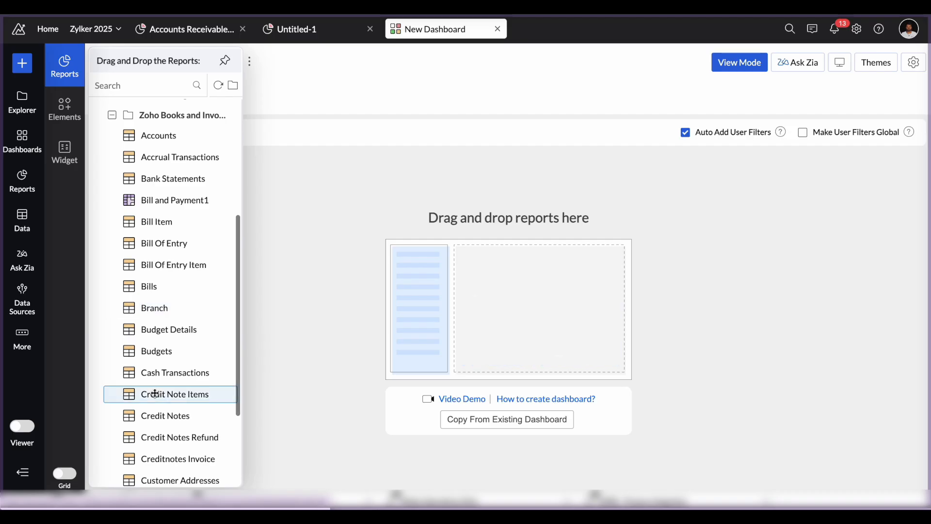
{"action": "scroll", "coordinate": [155, 394], "scroll_direction": "down", "scroll_amount": 2}
{"action": "scroll", "coordinate": [155, 394], "scroll_direction": "down", "scroll_amount": 4}
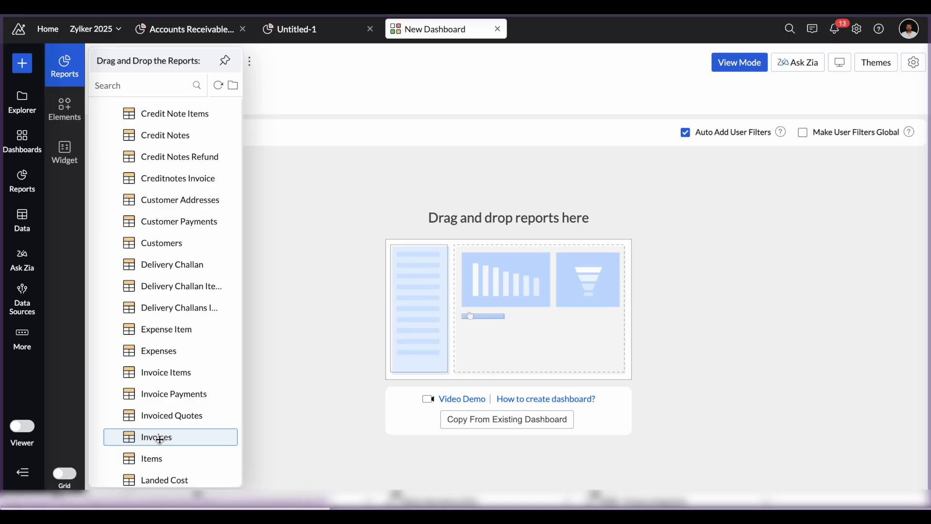
{"action": "left_click", "coordinate": [161, 437]}
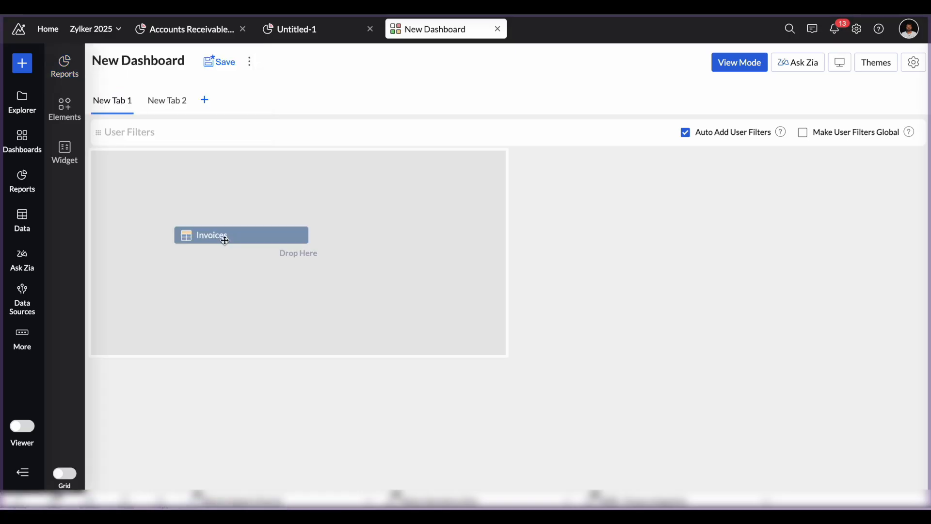
{"action": "left_click_drag", "start_coordinate": [225, 235], "coordinate": [304, 271]}
Add the Invoice Items table to the dashboard beside the Invoices table
{"action": "scroll", "coordinate": [160, 274], "scroll_direction": "down", "scroll_amount": 6}
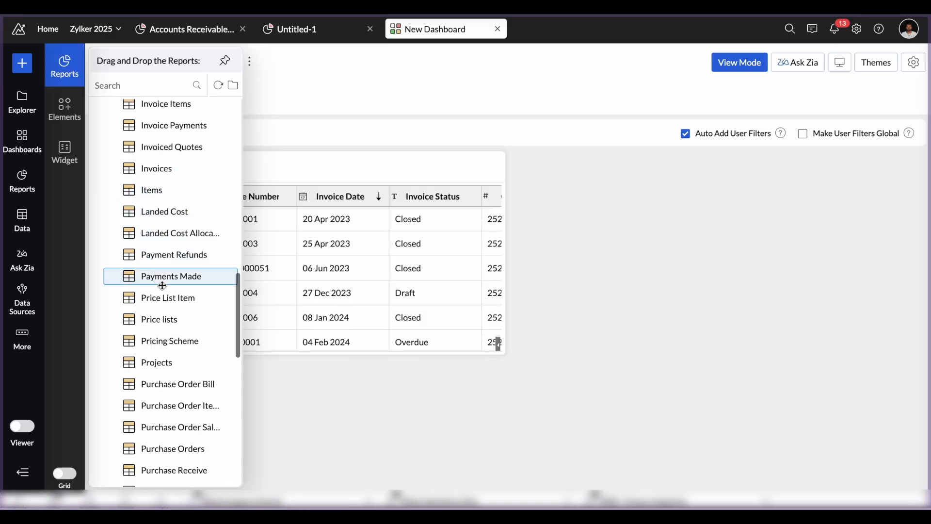
{"action": "scroll", "coordinate": [166, 393], "scroll_direction": "down", "scroll_amount": 7}
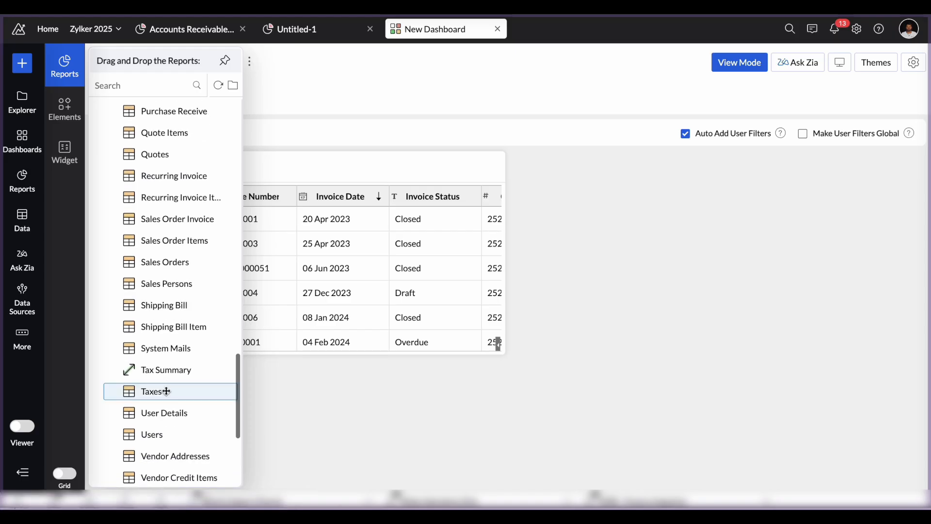
{"action": "scroll", "coordinate": [173, 467], "scroll_direction": "up", "scroll_amount": 15}
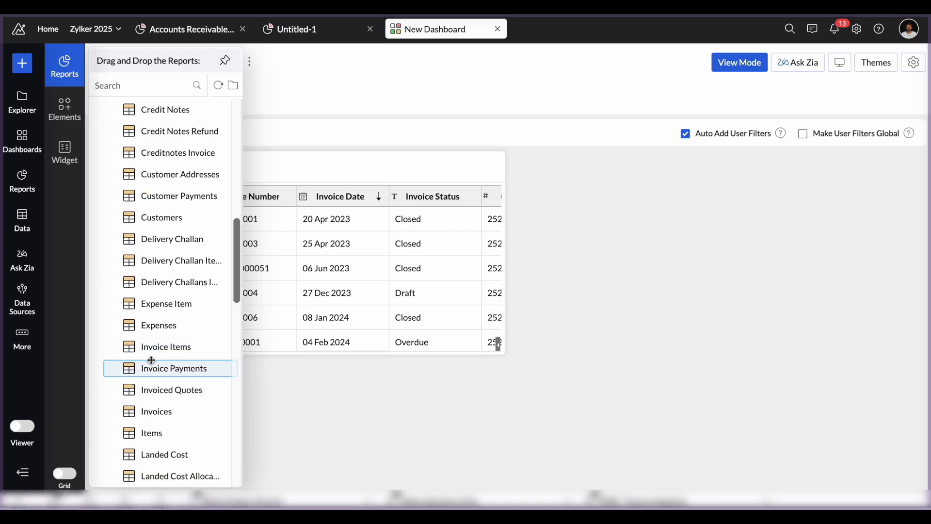
{"action": "left_click_drag", "start_coordinate": [154, 347], "coordinate": [629, 252]}
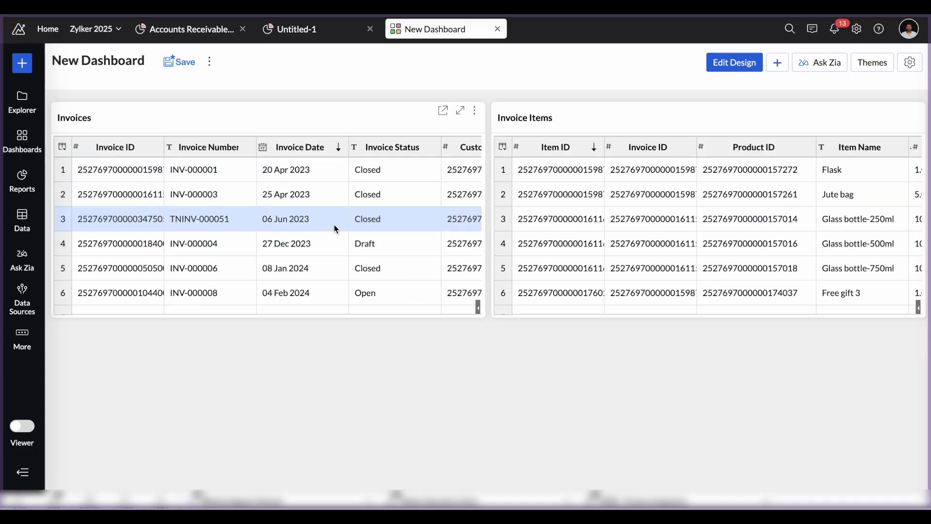
Look through the columns of the Invoice Items and Invoices tables in the dashboard's view mode
{"action": "scroll", "coordinate": [633, 242], "scroll_direction": "right", "scroll_amount": 3}
{"action": "scroll", "coordinate": [633, 242], "scroll_direction": "right", "scroll_amount": 5}
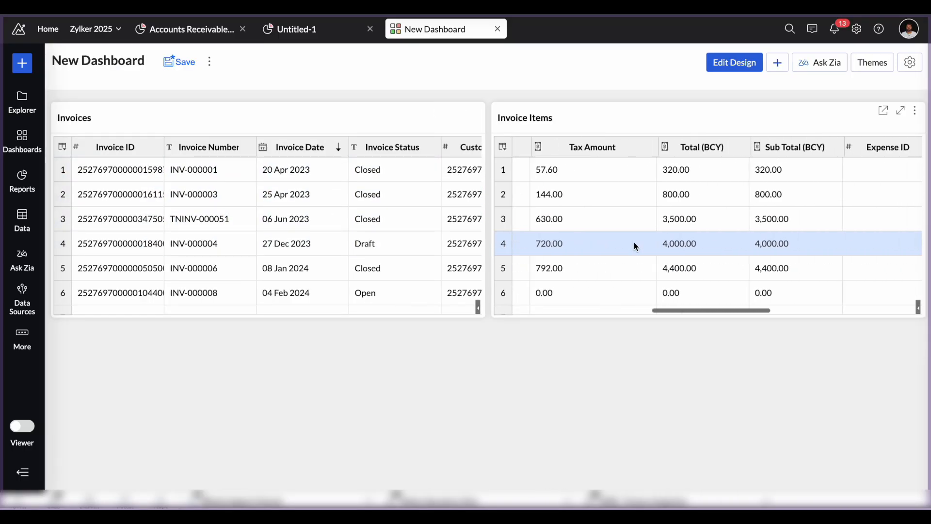
{"action": "scroll", "coordinate": [347, 233], "scroll_direction": "right", "scroll_amount": 2}
{"action": "scroll", "coordinate": [347, 234], "scroll_direction": "right", "scroll_amount": 6}
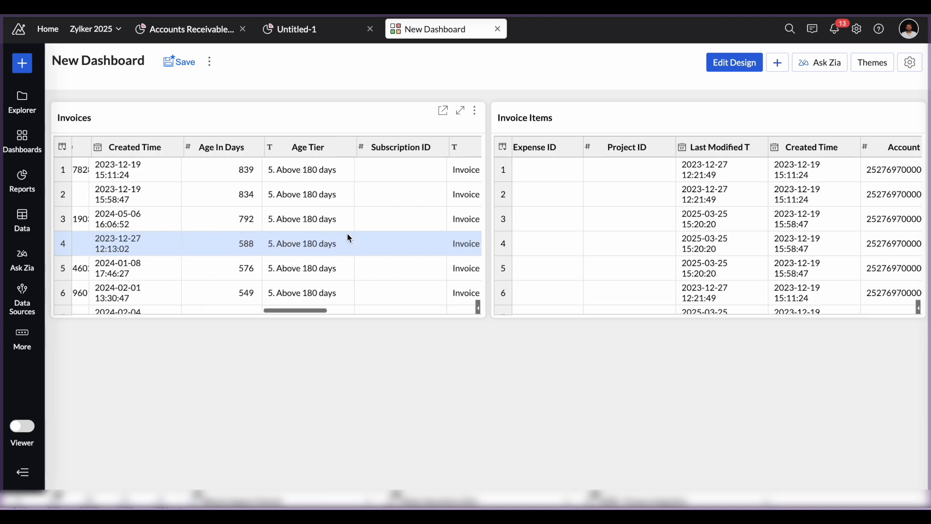
{"action": "scroll", "coordinate": [347, 234], "scroll_direction": "right", "scroll_amount": 8}
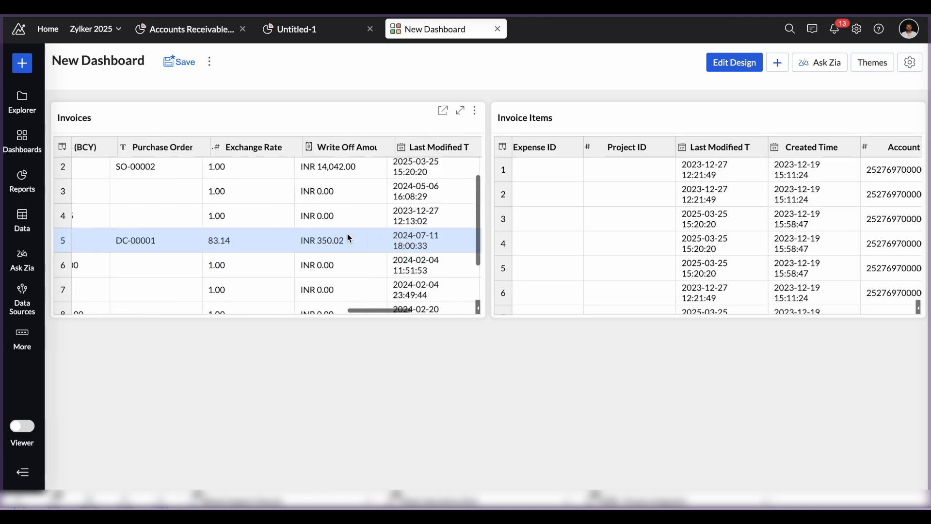
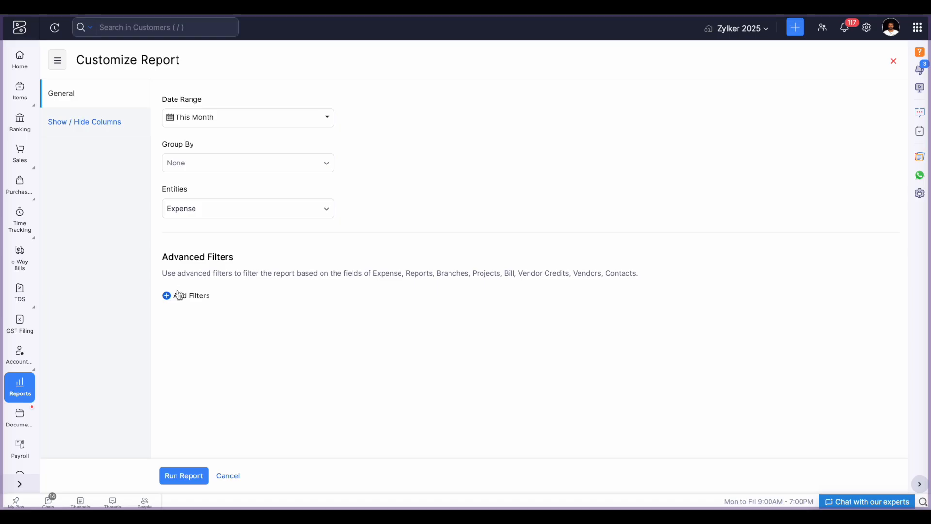
In Zoho Books, run the Expense Details report with an advanced filter where Branch is in Head Office
{"action": "left_click", "coordinate": [178, 295]}
{"action": "left_click", "coordinate": [225, 299]}
{"action": "type", "text": "br"}
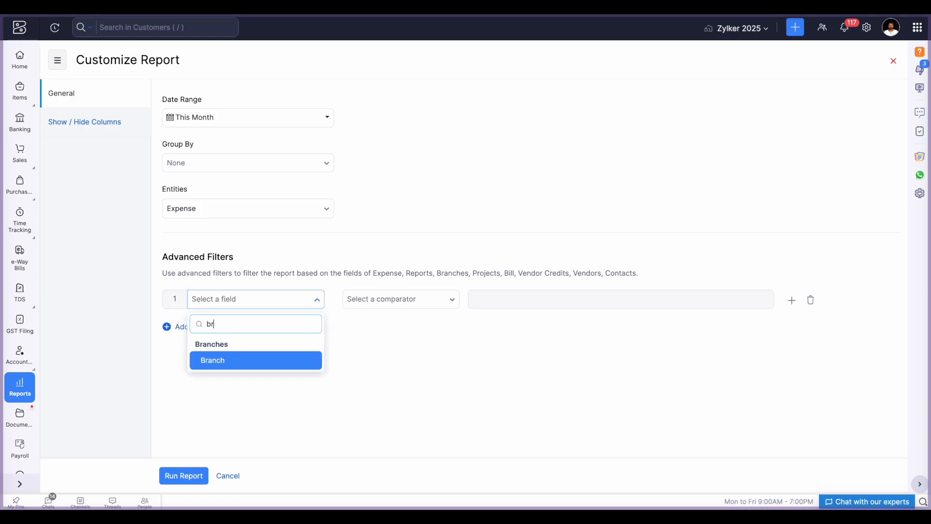
{"action": "left_click", "coordinate": [218, 360]}
{"action": "left_click", "coordinate": [345, 305]}
{"action": "left_click", "coordinate": [366, 306]}
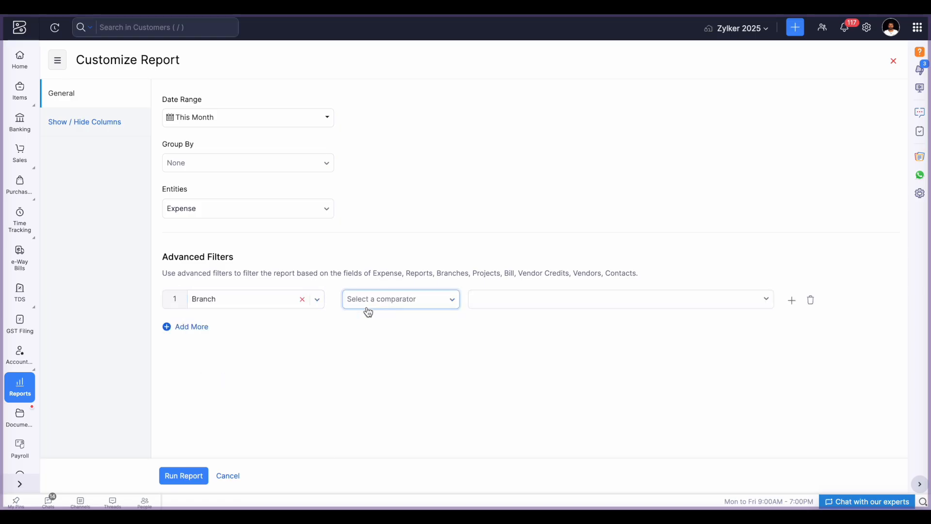
{"action": "left_click", "coordinate": [370, 310]}
{"action": "left_click", "coordinate": [368, 351]}
{"action": "left_click", "coordinate": [491, 307]}
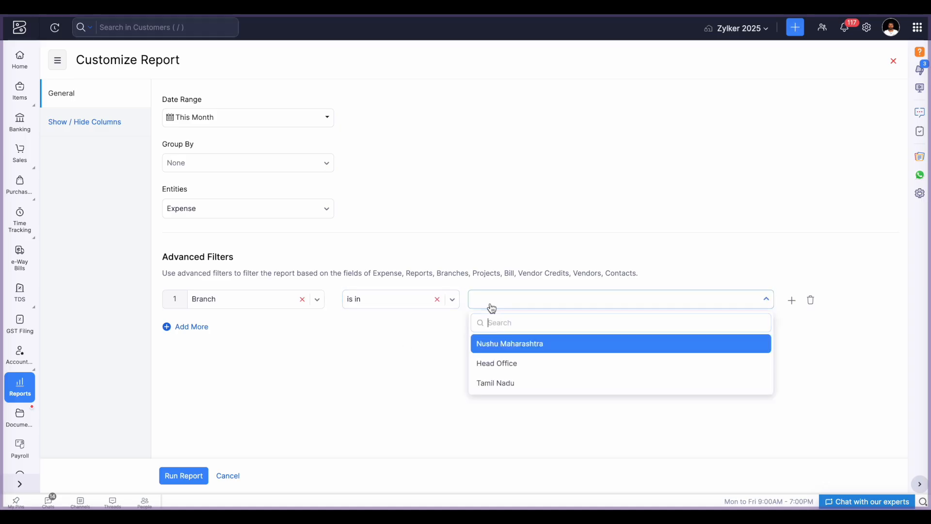
{"action": "left_click", "coordinate": [495, 365]}
{"action": "left_click", "coordinate": [186, 473]}
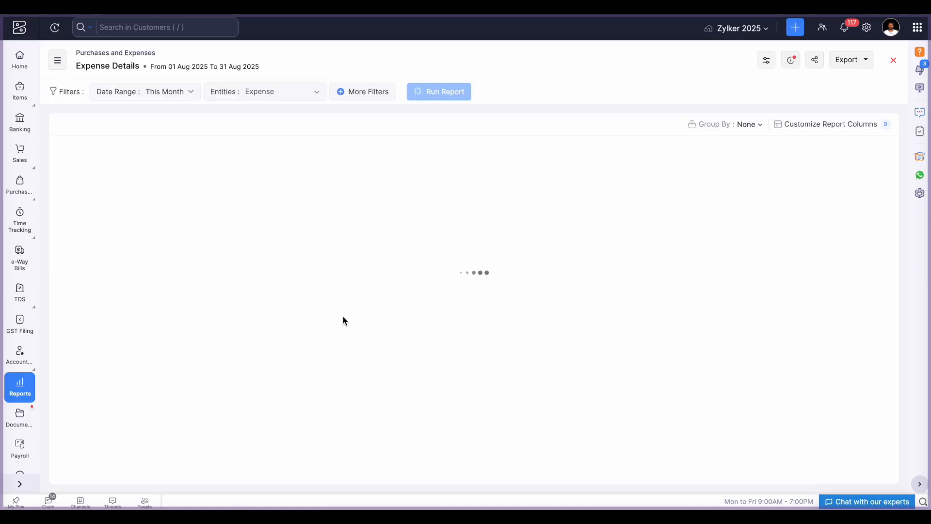
Rerun the Expense Details report for the Previous Year and look through the listed expenses
{"action": "left_click", "coordinate": [191, 92]}
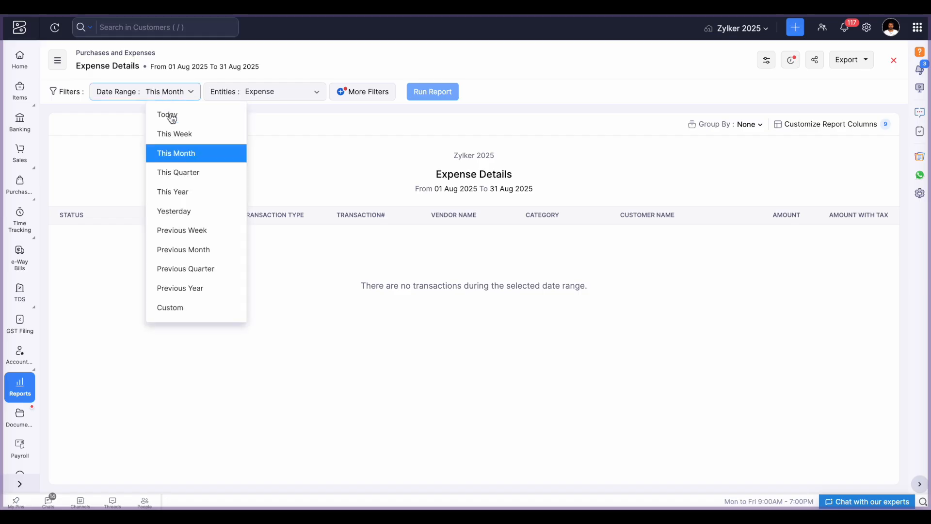
{"action": "left_click", "coordinate": [192, 291]}
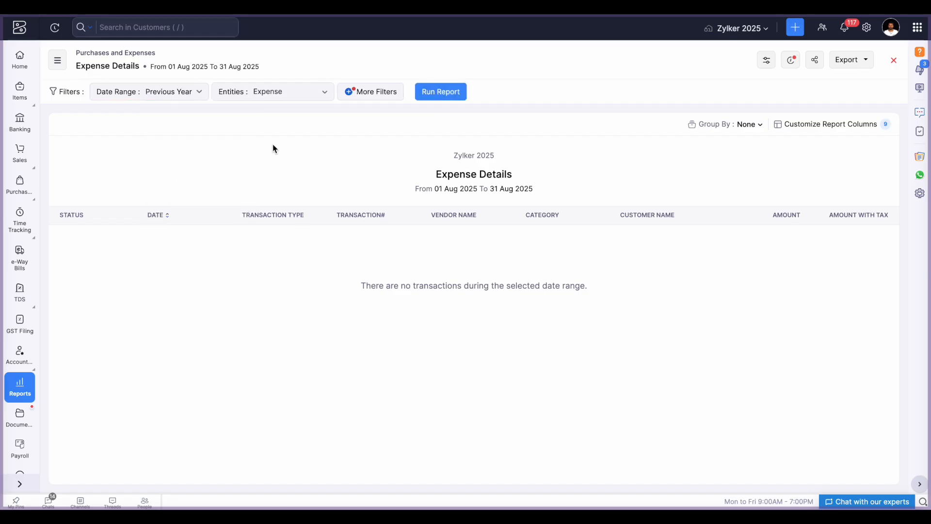
{"action": "left_click", "coordinate": [441, 91]}
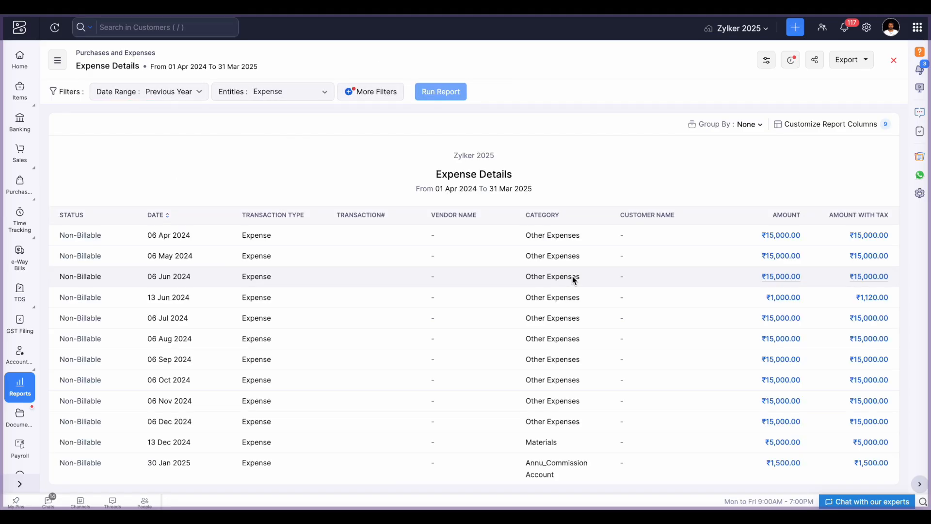
{"action": "scroll", "coordinate": [432, 347], "scroll_direction": "down", "scroll_amount": 3}
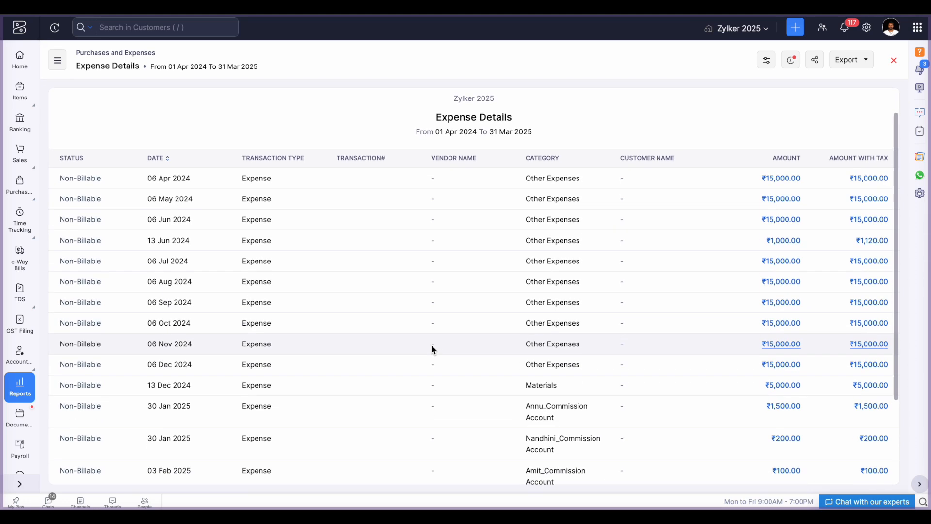
Examine the full list of previous-year expenses and the totals row in the Expense Details report
{"action": "scroll", "coordinate": [432, 347], "scroll_direction": "up", "scroll_amount": 3}
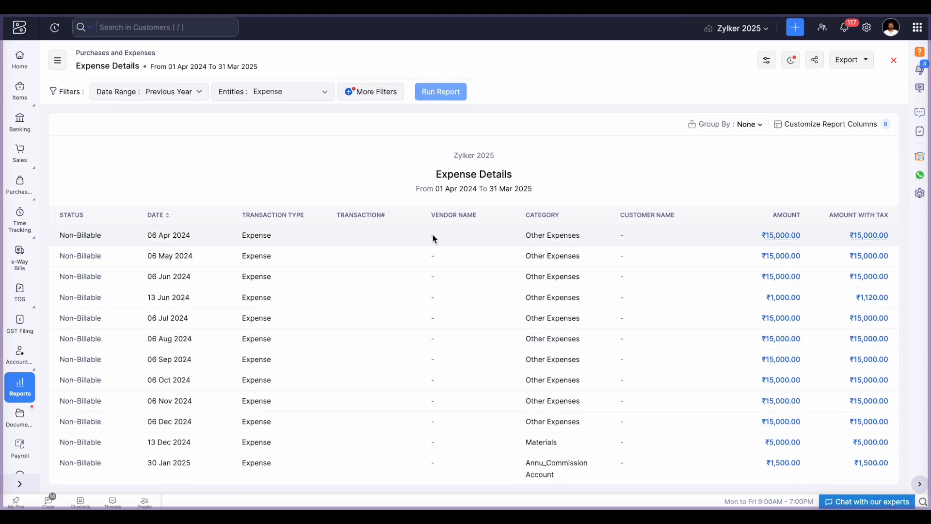
{"action": "scroll", "coordinate": [457, 301], "scroll_direction": "down", "scroll_amount": 2}
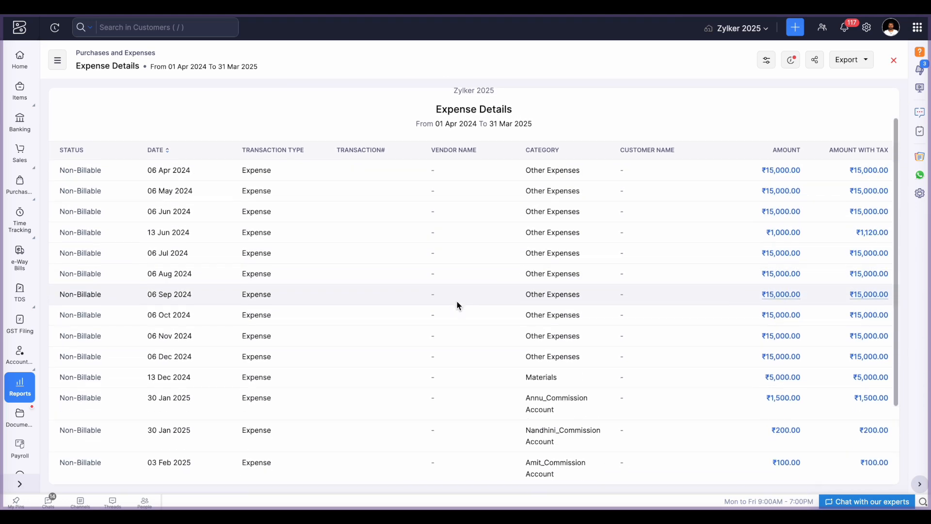
{"action": "scroll", "coordinate": [457, 301], "scroll_direction": "down", "scroll_amount": 3}
{"action": "scroll", "coordinate": [353, 367], "scroll_direction": "up", "scroll_amount": 1}
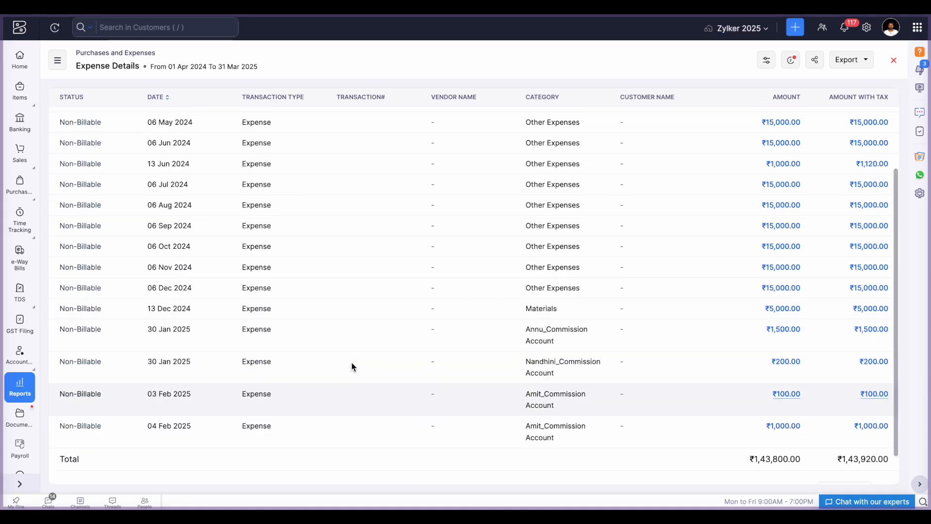
{"action": "scroll", "coordinate": [353, 367], "scroll_direction": "up", "scroll_amount": 4}
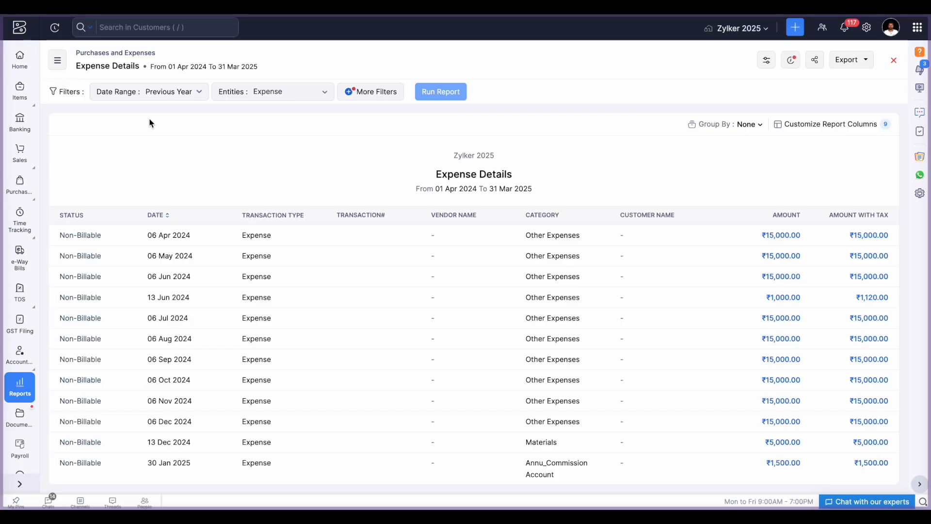
Open the Sales by Customer report and run it with Invoice removed from the entities, keeping only Credit Note
{"action": "left_click", "coordinate": [19, 386]}
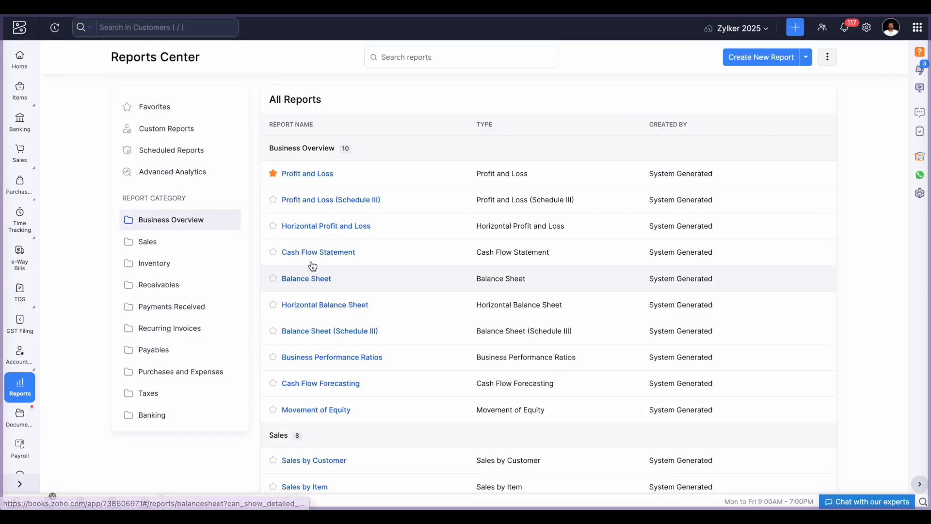
{"action": "scroll", "coordinate": [324, 236], "scroll_direction": "down", "scroll_amount": 3}
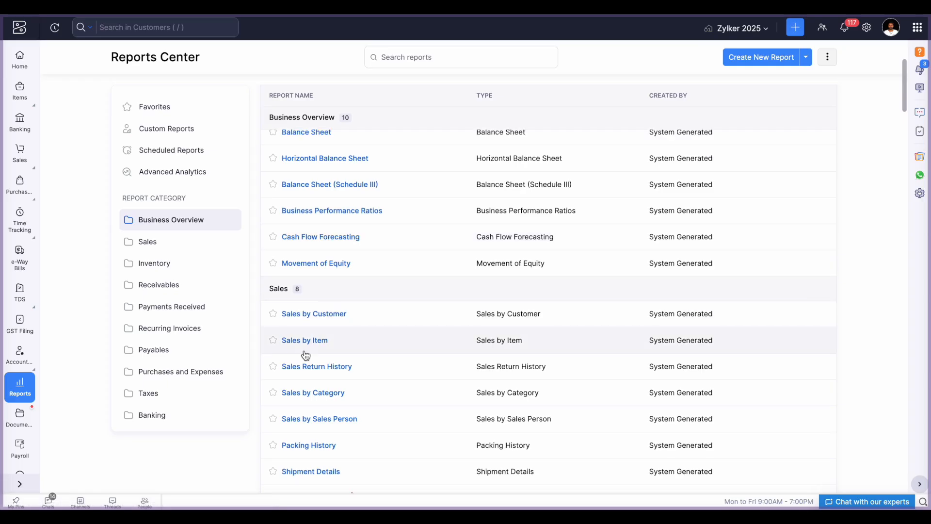
{"action": "left_click", "coordinate": [312, 315]}
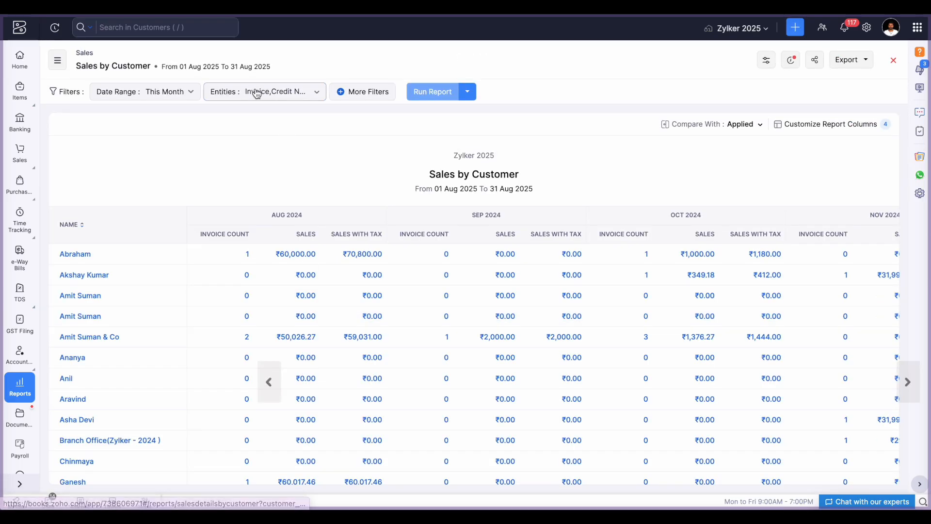
{"action": "left_click", "coordinate": [288, 97]}
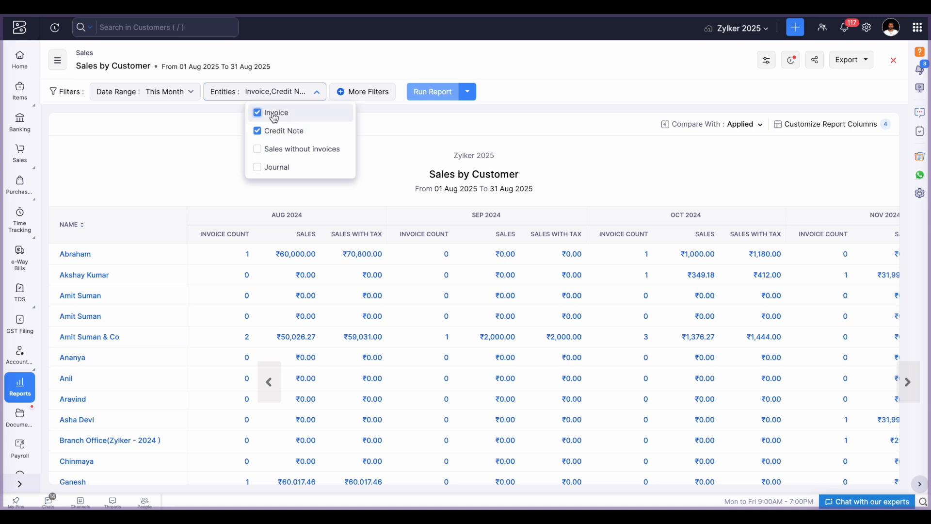
{"action": "left_click", "coordinate": [273, 113]}
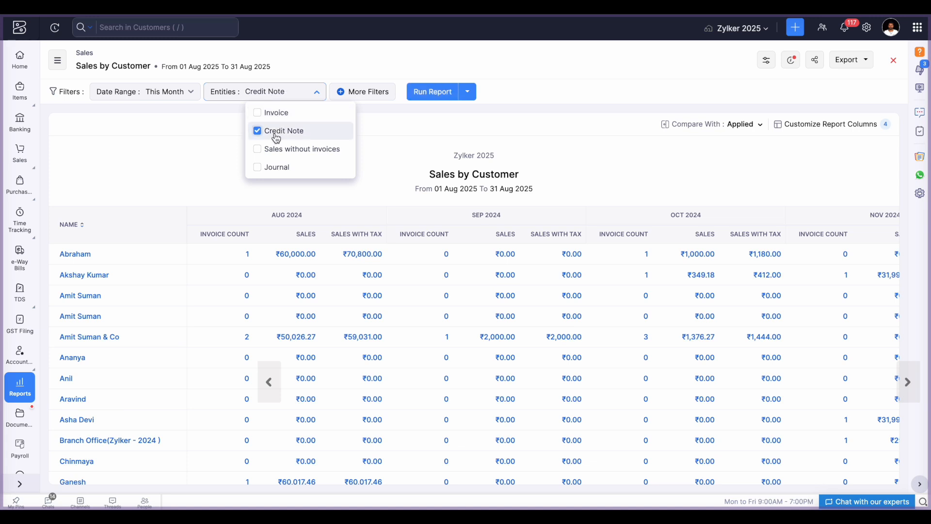
{"action": "left_click", "coordinate": [436, 97]}
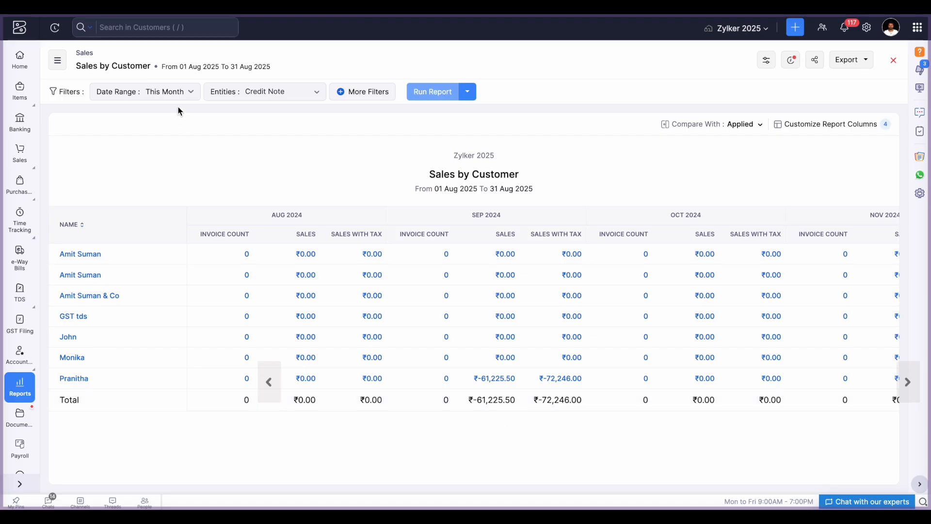
{"action": "left_click", "coordinate": [186, 92]}
{"action": "left_click", "coordinate": [300, 159]}
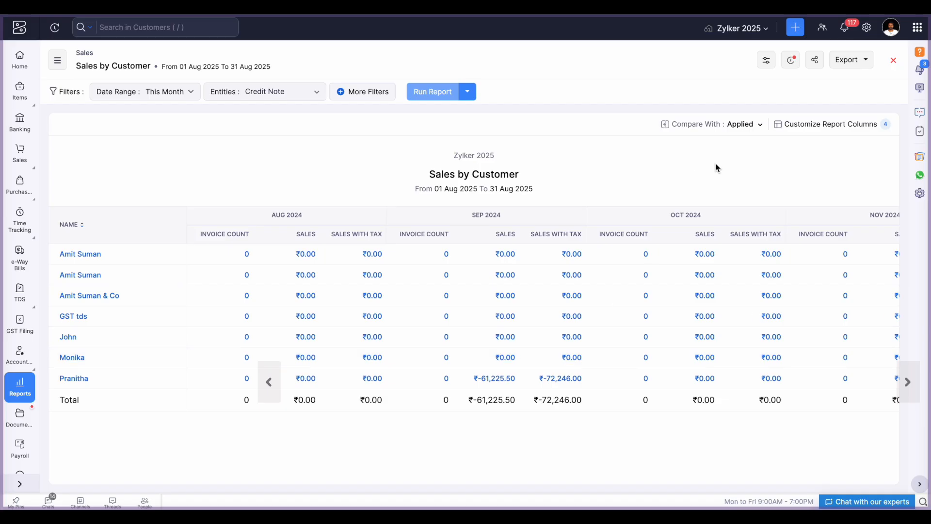
Rerun the Sales by Customer report with an advanced filter where Branch is in Head Office and look across its monthly columns
{"action": "left_click", "coordinate": [766, 60]}
{"action": "left_click", "coordinate": [188, 346]}
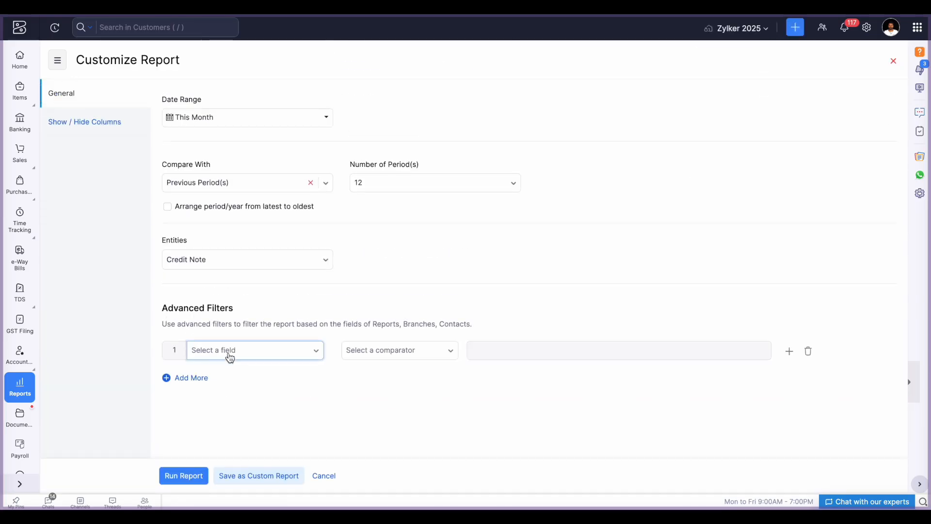
{"action": "left_click", "coordinate": [230, 351]}
{"action": "type", "text": "br"}
{"action": "left_click", "coordinate": [213, 291]}
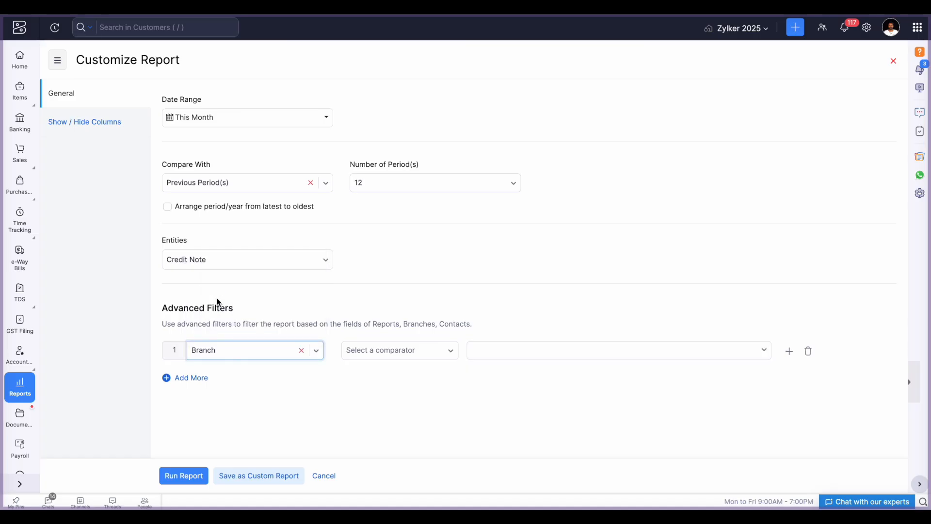
{"action": "left_click", "coordinate": [372, 360]}
{"action": "left_click", "coordinate": [371, 310]}
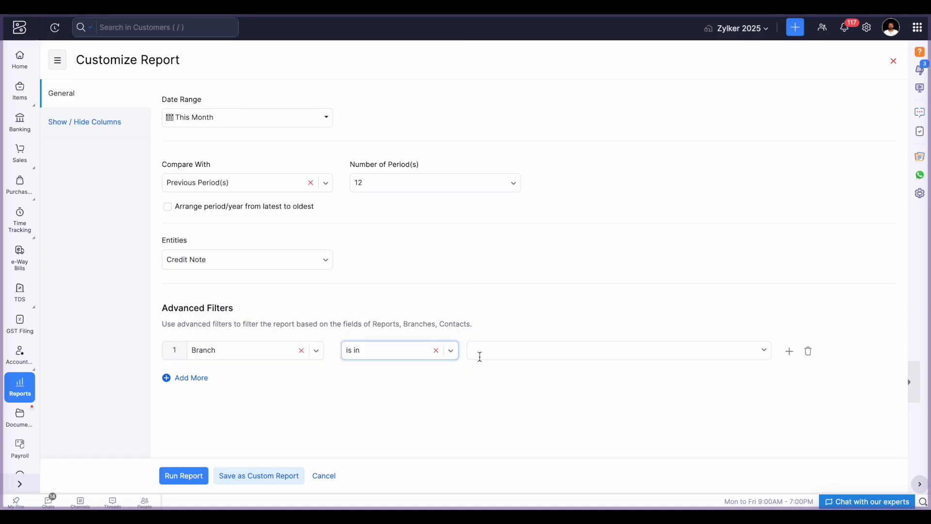
{"action": "left_click", "coordinate": [504, 360]}
{"action": "left_click", "coordinate": [497, 415]}
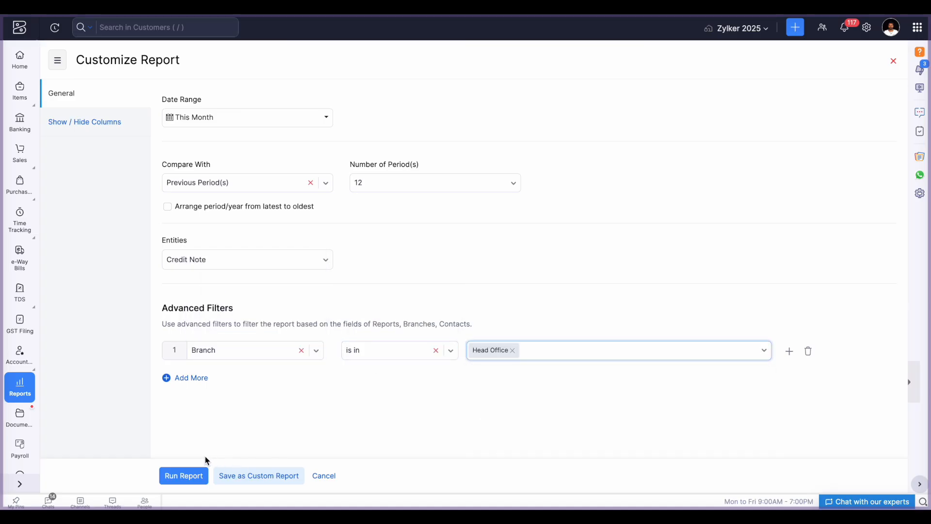
{"action": "left_click", "coordinate": [197, 469]}
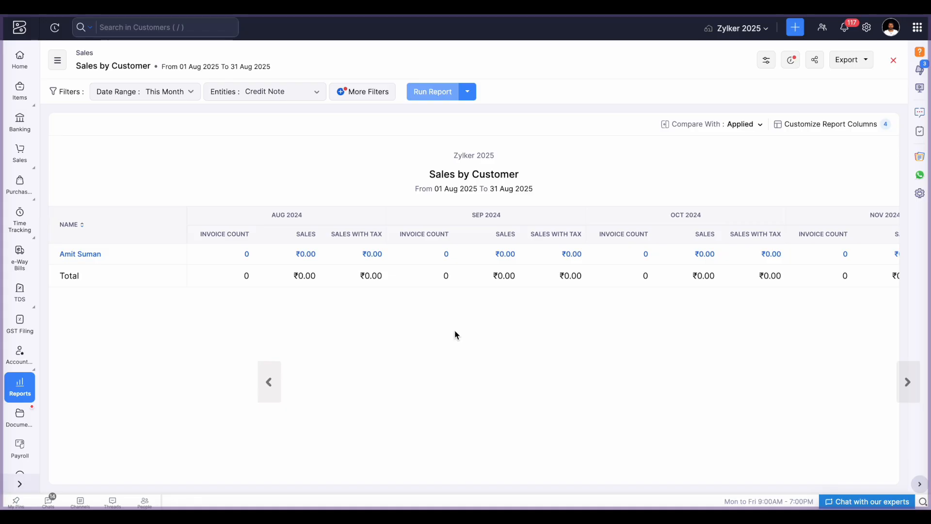
{"action": "scroll", "coordinate": [477, 293], "scroll_direction": "right", "scroll_amount": 5}
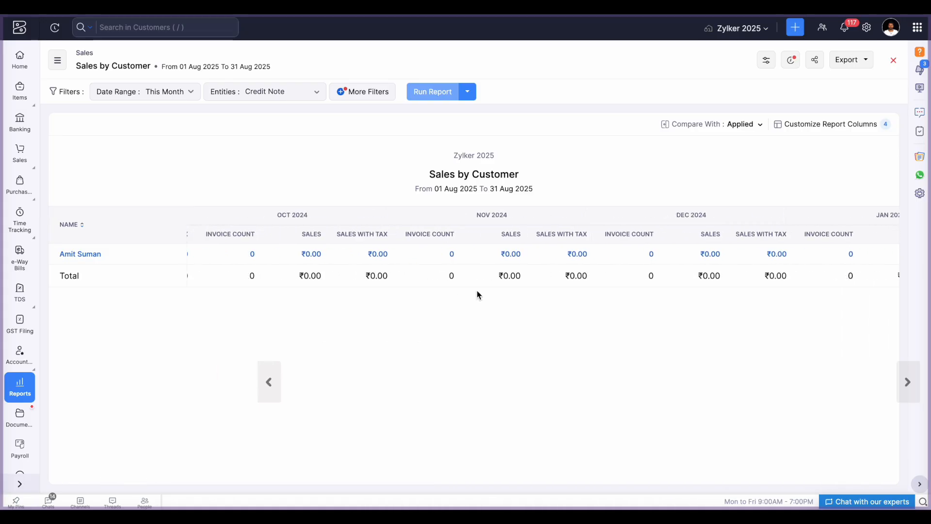
{"action": "scroll", "coordinate": [478, 293], "scroll_direction": "left", "scroll_amount": 5}
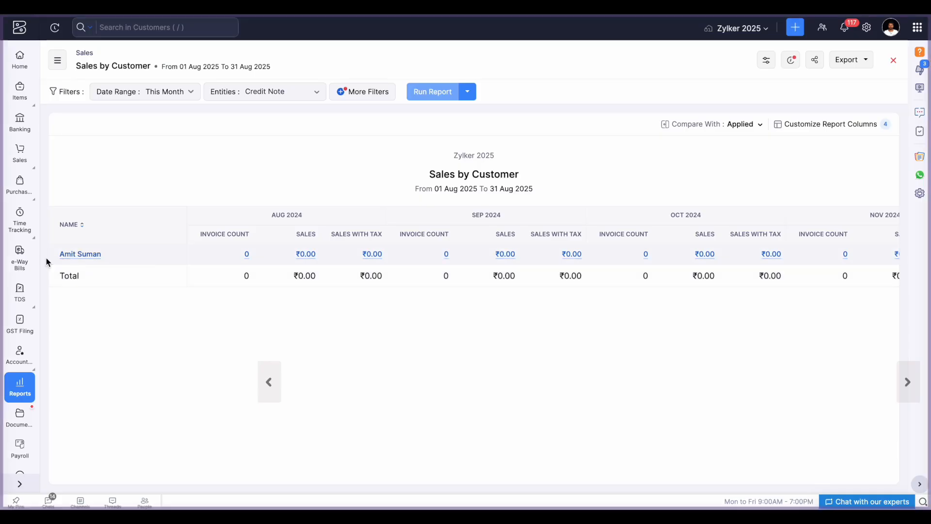
From the customer list, open the customer with ₹2,26,846.12 in receivables and examine the outstanding receivables in the overview
{"action": "left_click", "coordinate": [20, 59]}
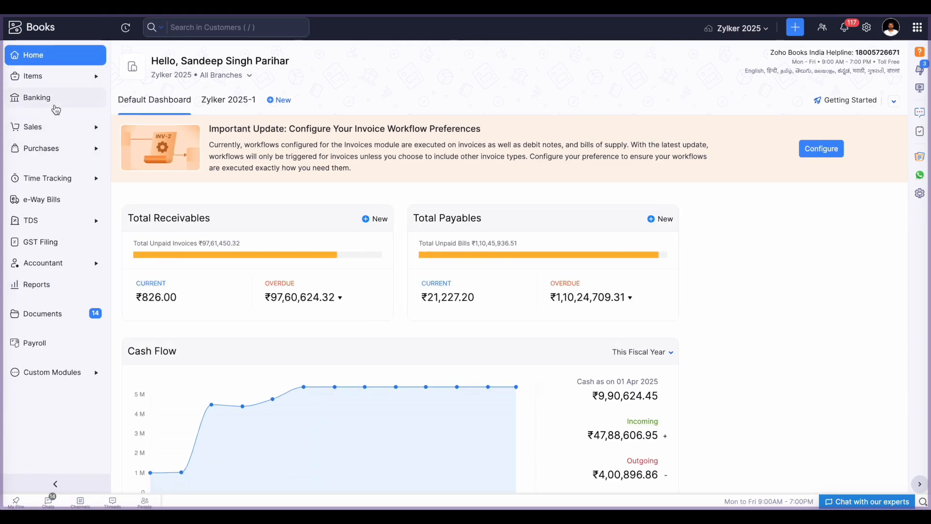
{"action": "left_click", "coordinate": [34, 129]}
{"action": "left_click", "coordinate": [40, 151]}
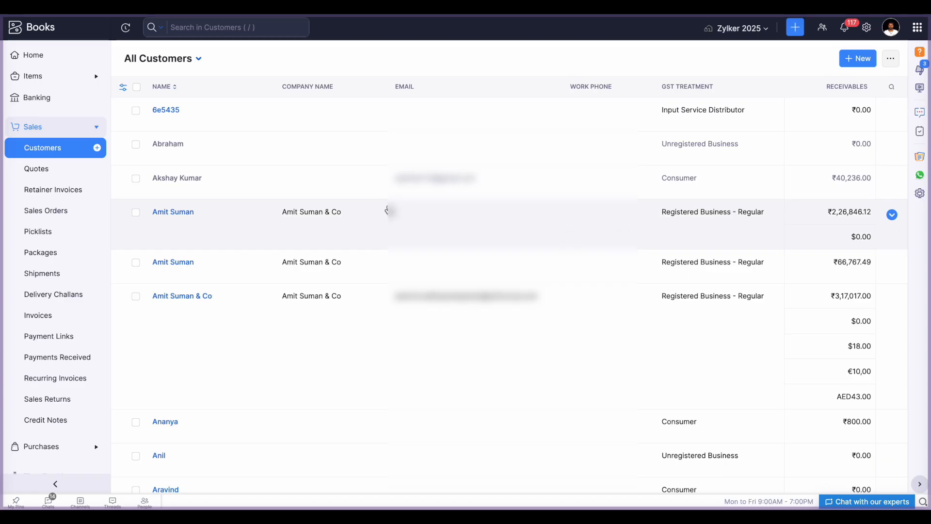
{"action": "left_click", "coordinate": [295, 216]}
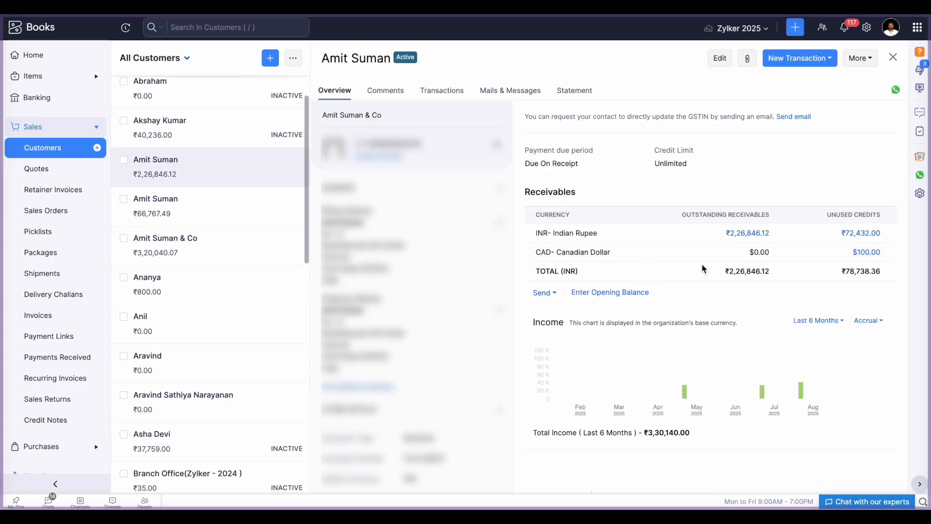
{"action": "left_click_drag", "start_coordinate": [705, 237], "coordinate": [816, 237]}
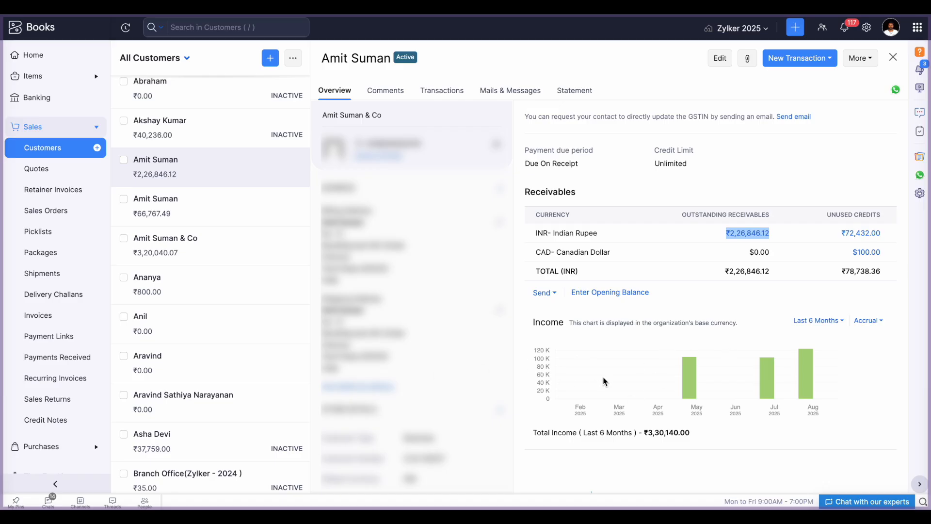
Start a new manual journal with the notes AR and the Accrual Only reporting method
{"action": "scroll", "coordinate": [46, 388], "scroll_direction": "down", "scroll_amount": 4}
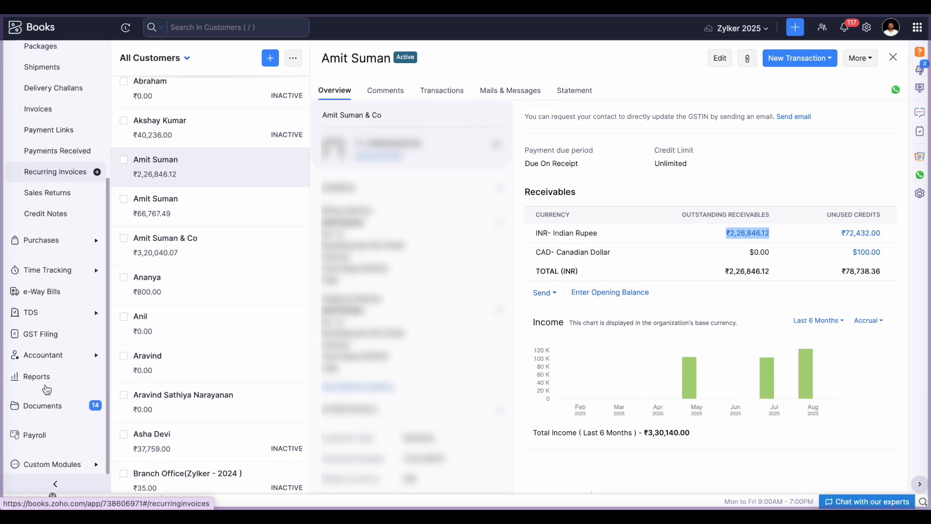
{"action": "scroll", "coordinate": [46, 388], "scroll_direction": "down", "scroll_amount": 1}
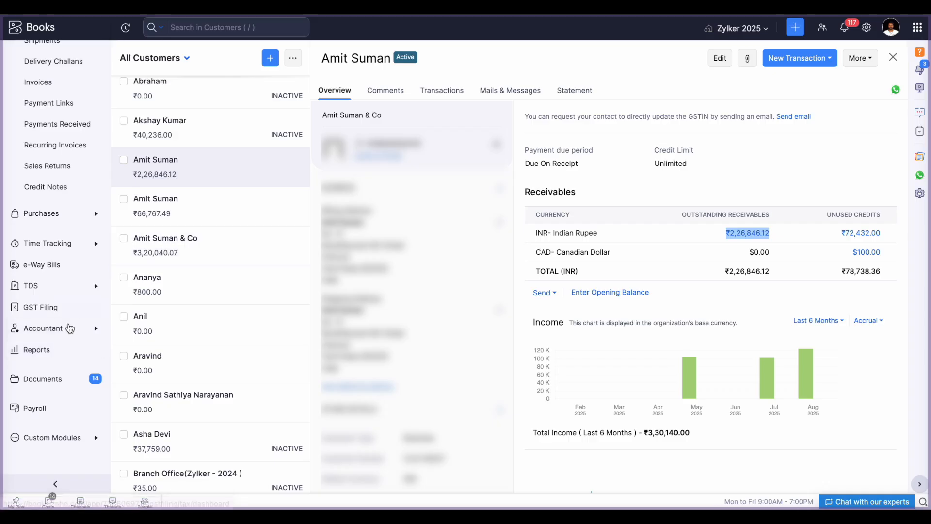
{"action": "left_click", "coordinate": [46, 332]}
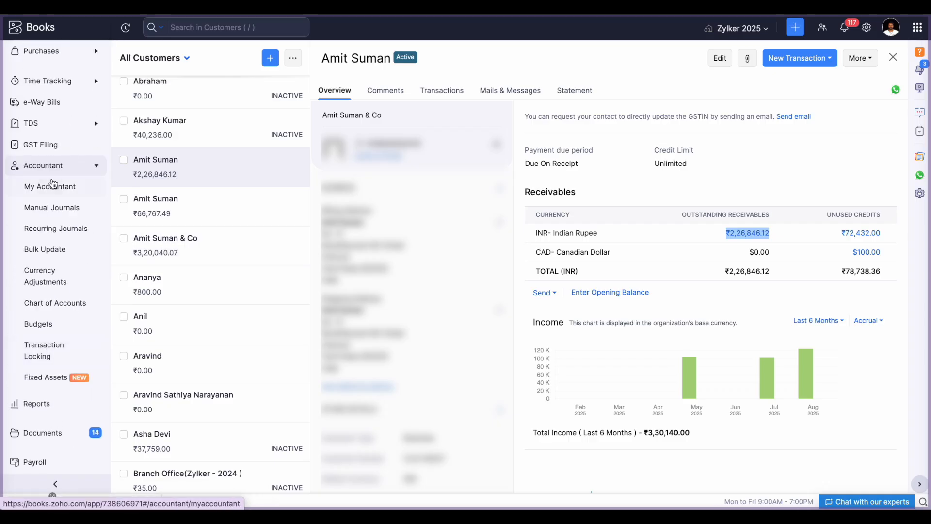
{"action": "left_click", "coordinate": [52, 207]}
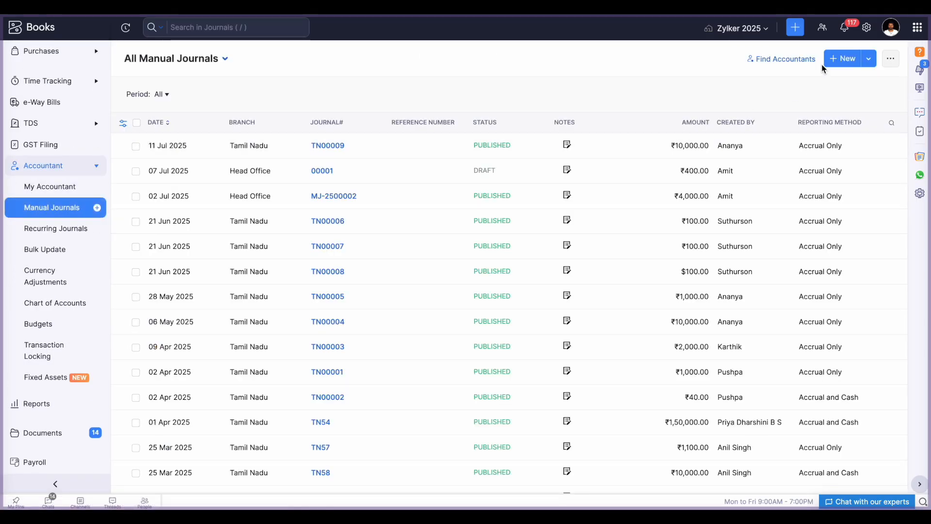
{"action": "left_click", "coordinate": [830, 62]}
{"action": "left_click", "coordinate": [252, 215]}
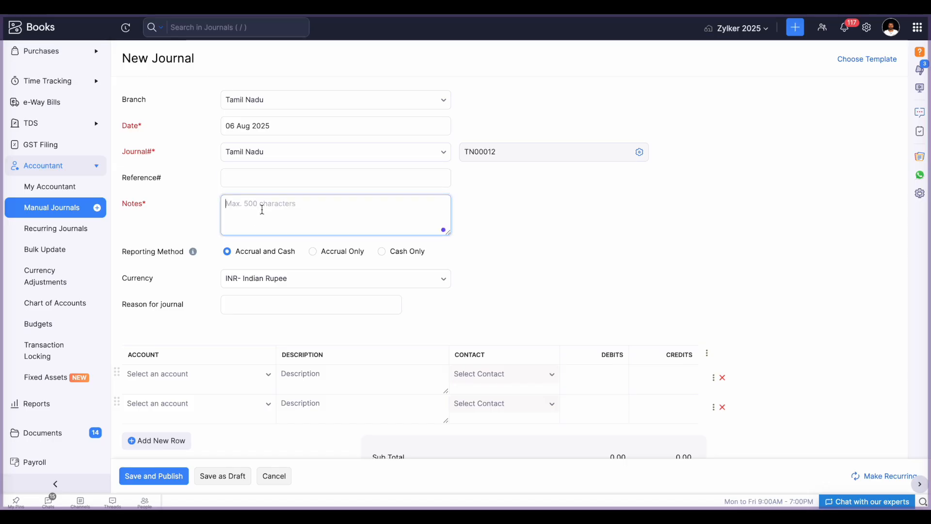
{"action": "type", "text": "AR"}
{"action": "left_click", "coordinate": [313, 251]}
{"action": "scroll", "coordinate": [260, 333], "scroll_direction": "down", "scroll_amount": 1}
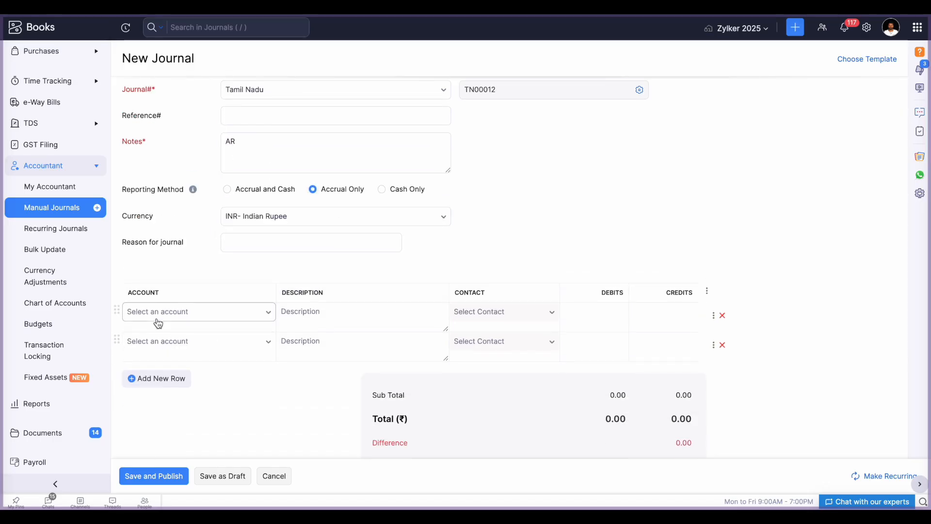
Set the first journal line to Accounts Receivable with a credit of 100
{"action": "left_click", "coordinate": [156, 316]}
{"action": "type", "text": "acc"}
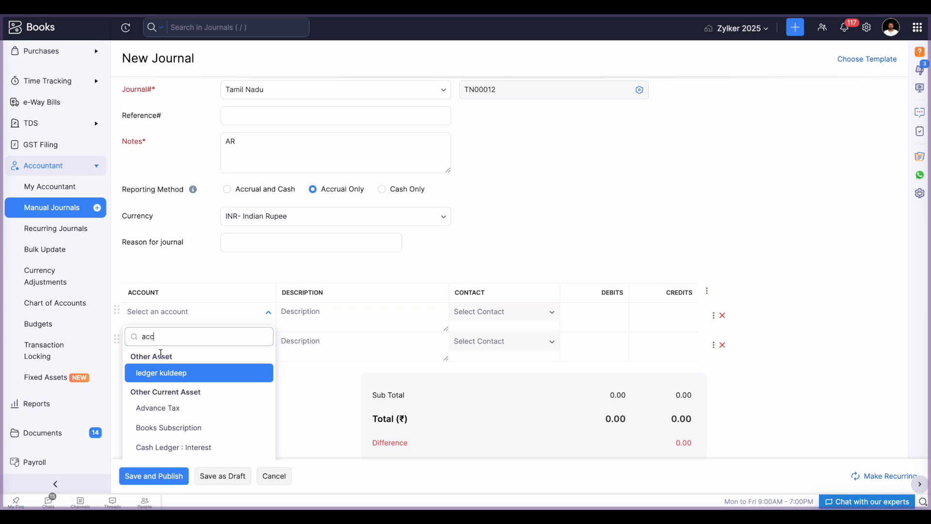
{"action": "left_click", "coordinate": [162, 376]}
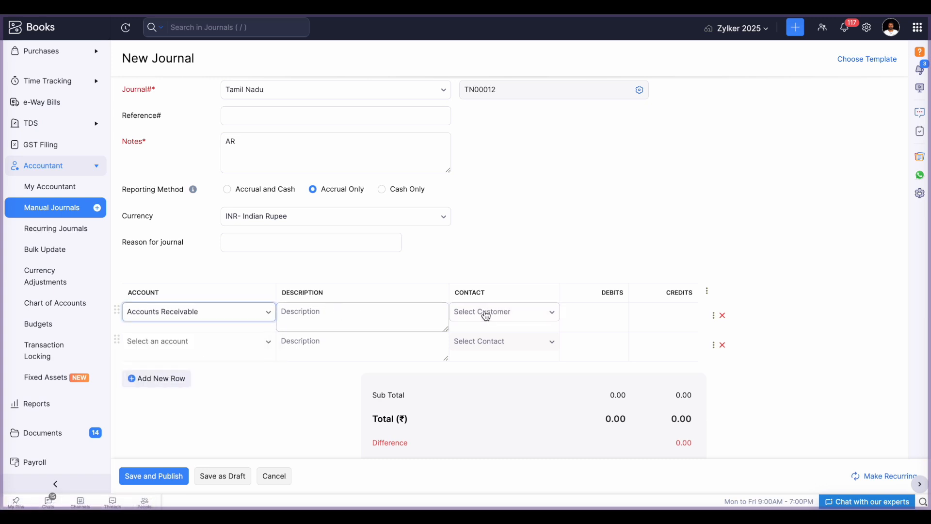
{"action": "left_click", "coordinate": [609, 307]}
{"action": "left_click", "coordinate": [654, 312]}
{"action": "type", "text": "1"}
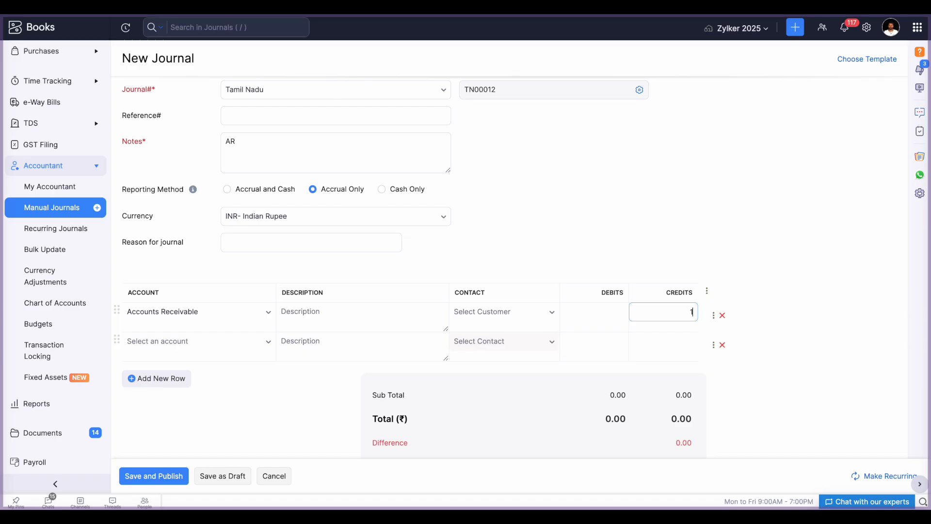
{"action": "type", "text": "00"}
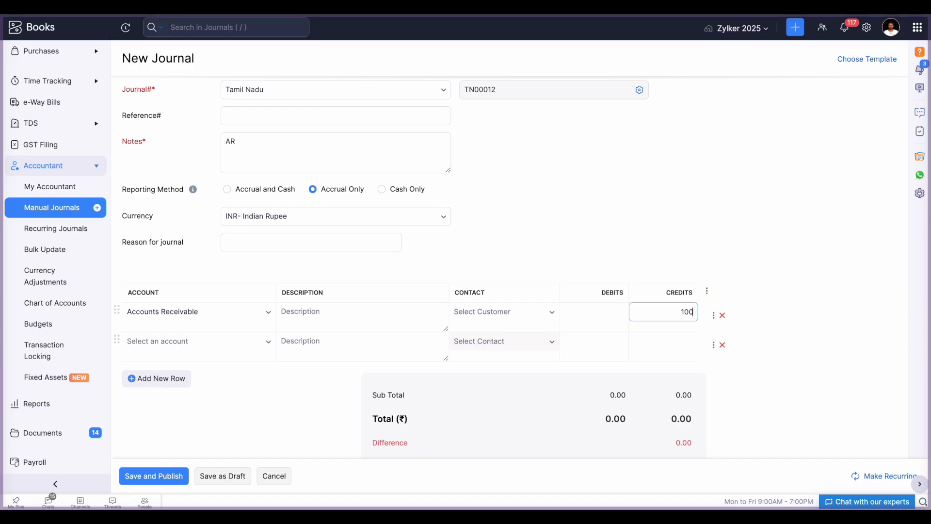
Set the second journal line to the HDFC bank account with a debit of 100
{"action": "left_click", "coordinate": [194, 342]}
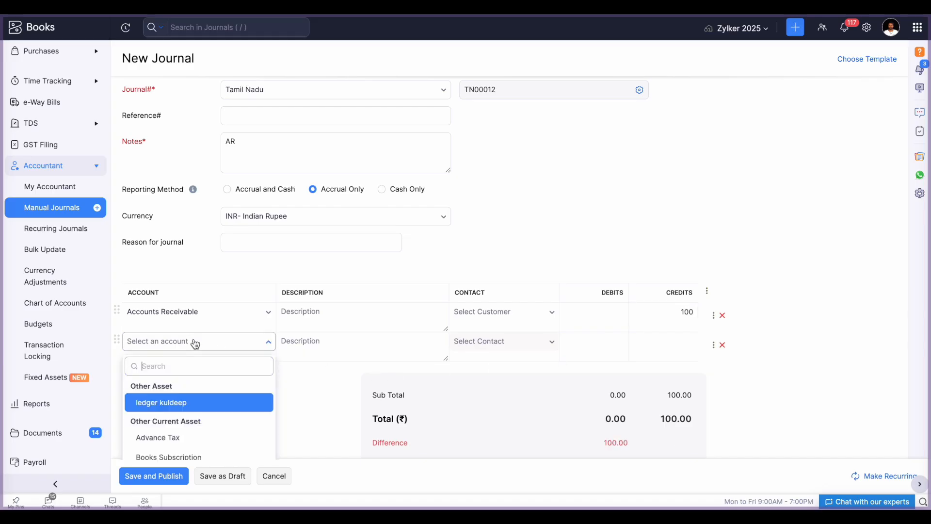
{"action": "type", "text": "ban"}
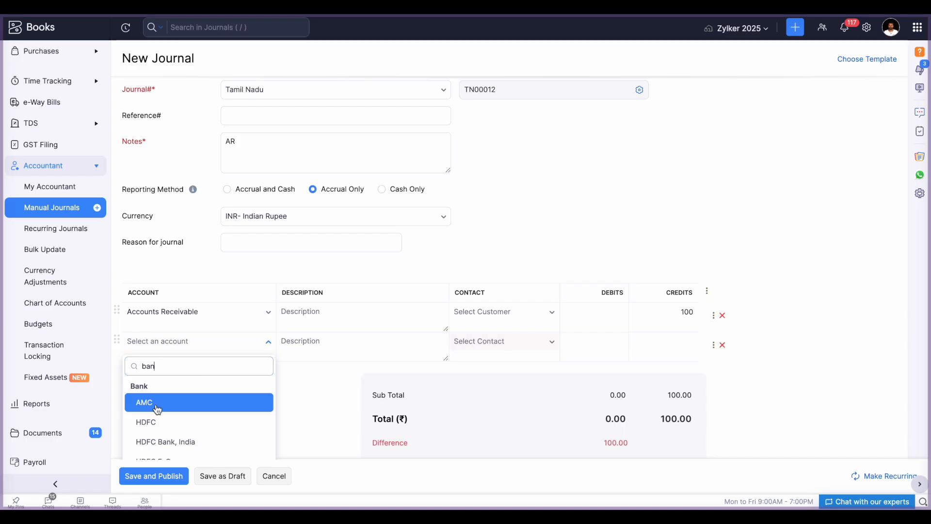
{"action": "left_click", "coordinate": [156, 404]}
{"action": "left_click", "coordinate": [565, 345]}
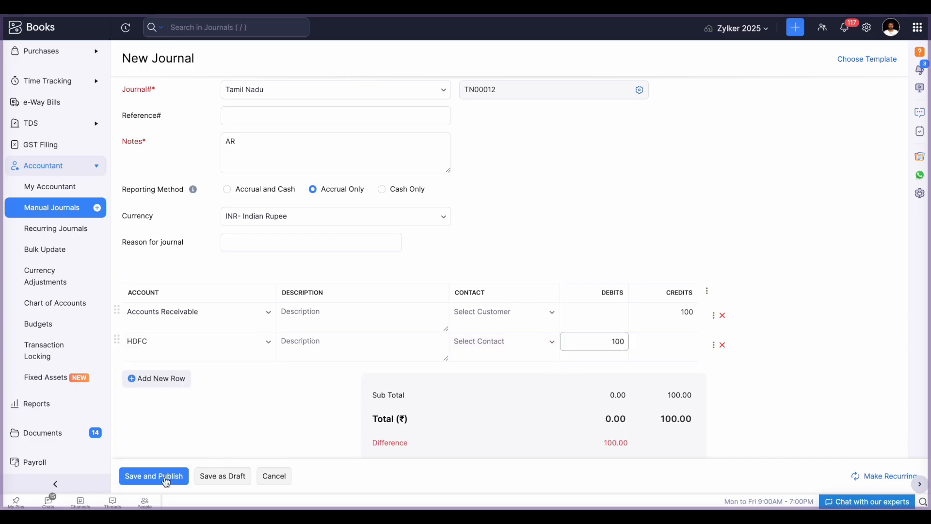
Assign the previously reviewed customer as the contact on the Accounts Receivable line and save and publish the journal
{"action": "left_click", "coordinate": [508, 312]}
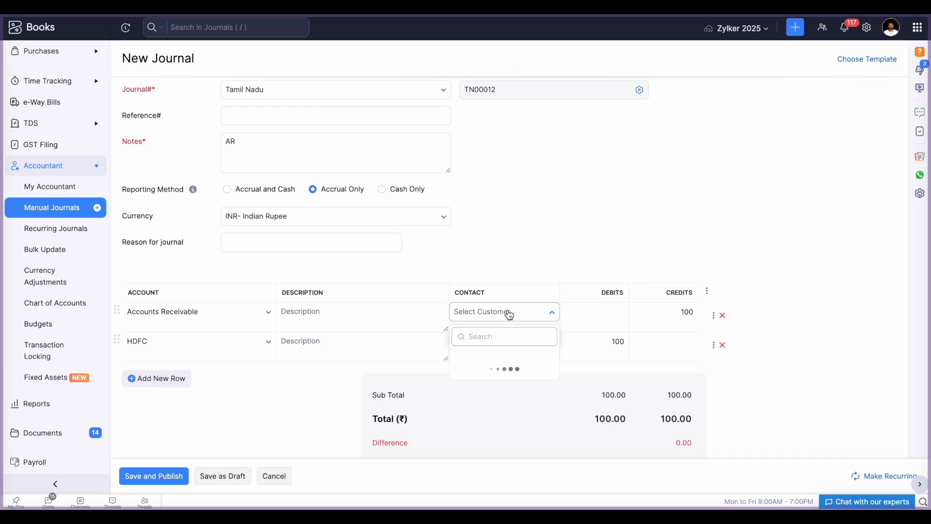
{"action": "type", "text": "ami"}
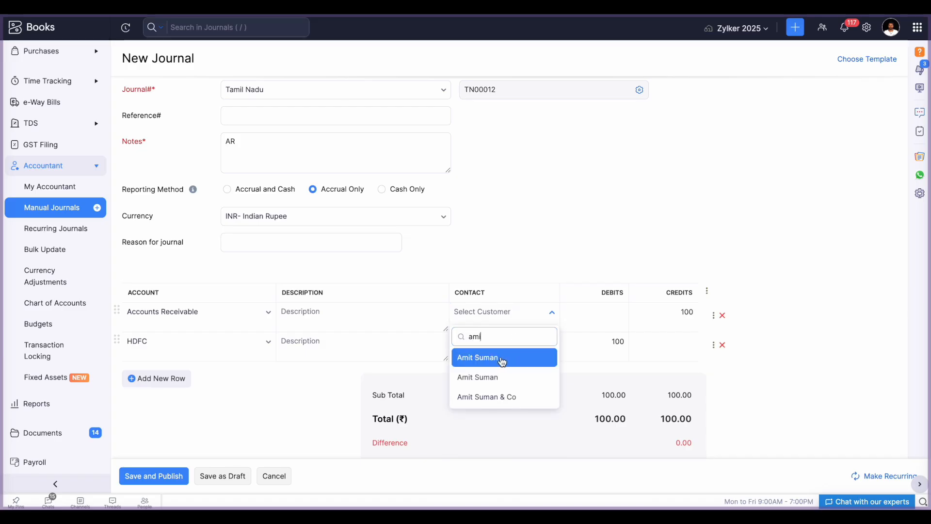
{"action": "left_click", "coordinate": [502, 359]}
{"action": "left_click", "coordinate": [159, 478]}
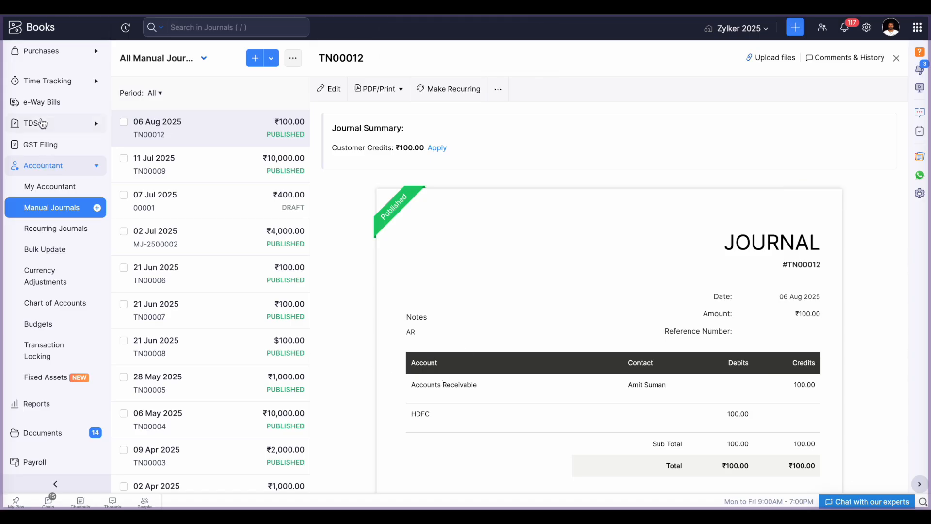
Apply 100 of the published journal's customer credits to the Tamil Nadu invoice dated 09 May 2025 and save
{"action": "scroll", "coordinate": [46, 136], "scroll_direction": "up", "scroll_amount": 2}
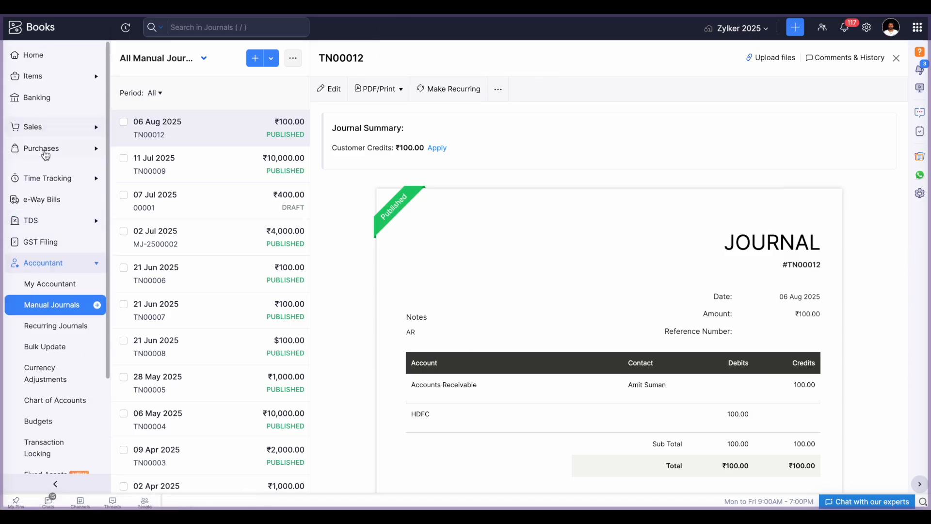
{"action": "left_click_drag", "start_coordinate": [338, 148], "coordinate": [391, 149]}
{"action": "left_click", "coordinate": [437, 151]}
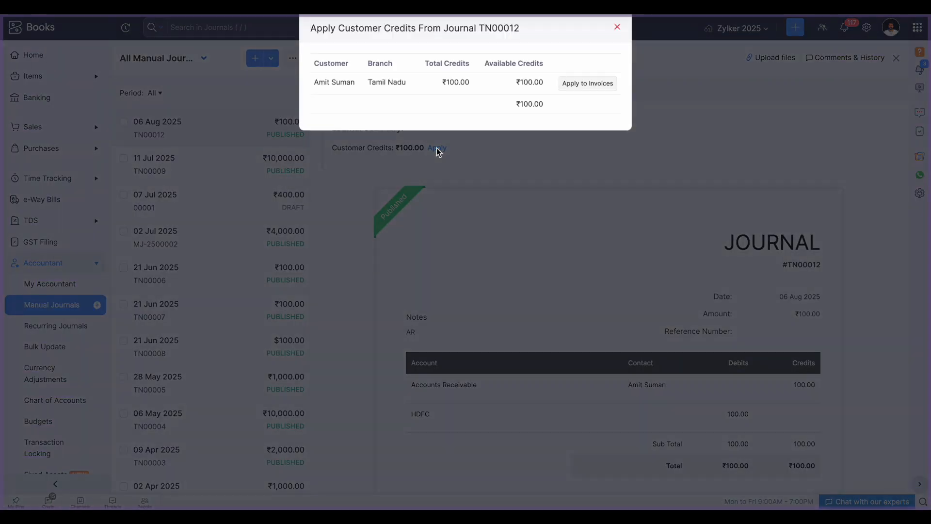
{"action": "left_click", "coordinate": [583, 84]}
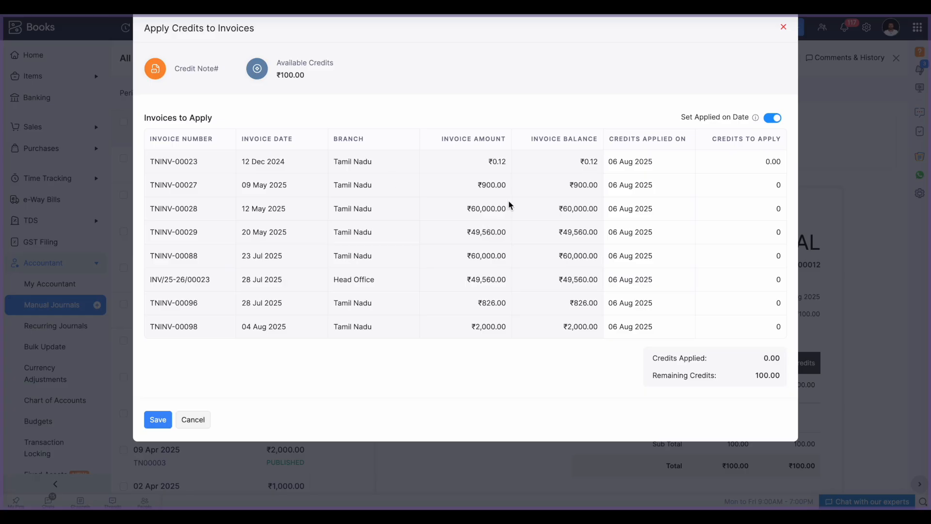
{"action": "left_click", "coordinate": [746, 186]}
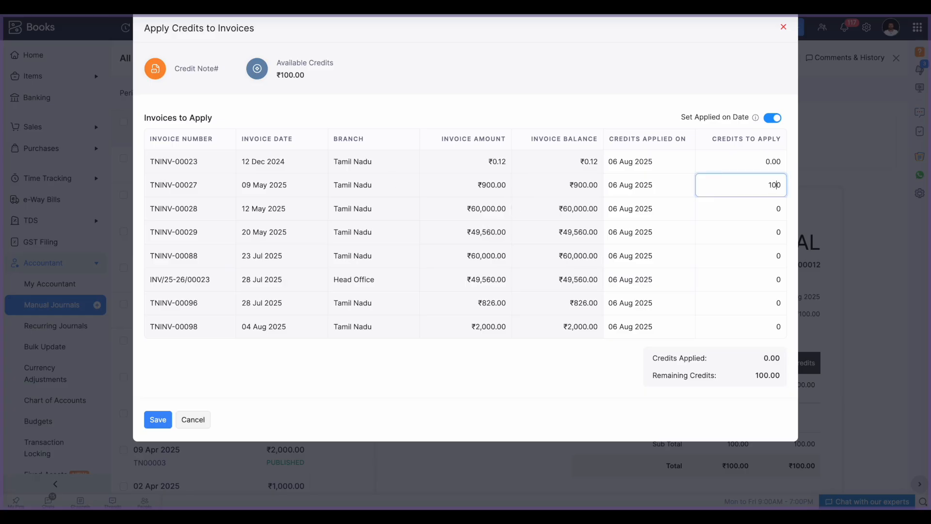
{"action": "left_click", "coordinate": [158, 420]}
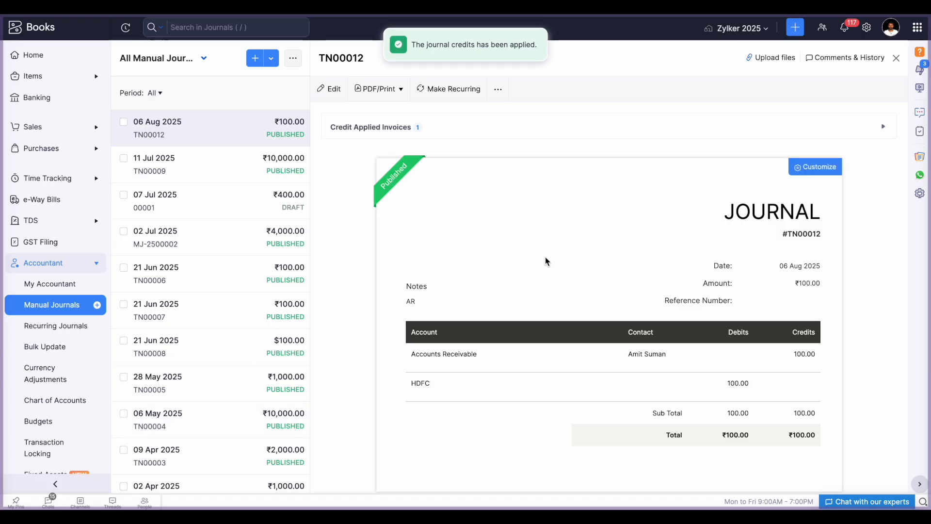
From the customer list, open the customer with ₹2,26,746.12 in receivables and list the unpaid invoices behind the INR outstanding receivables
{"action": "left_click", "coordinate": [41, 128]}
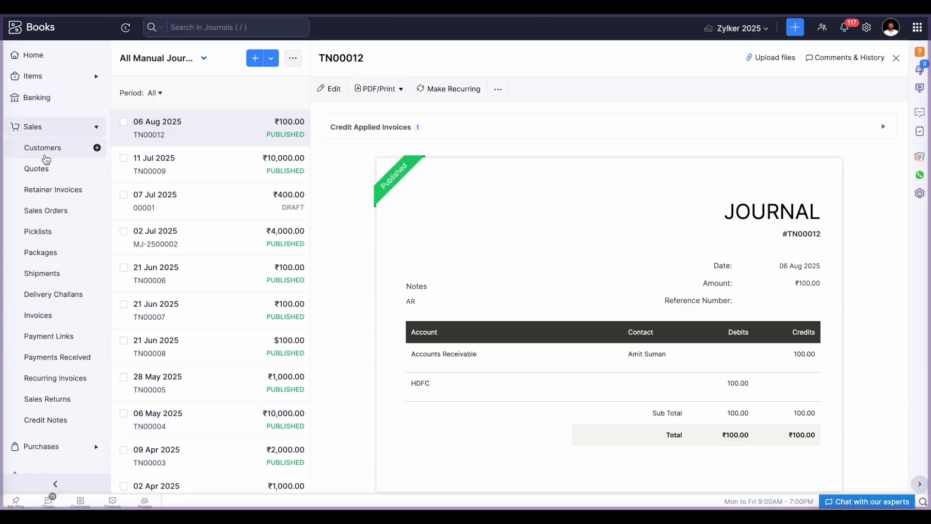
{"action": "left_click", "coordinate": [47, 152]}
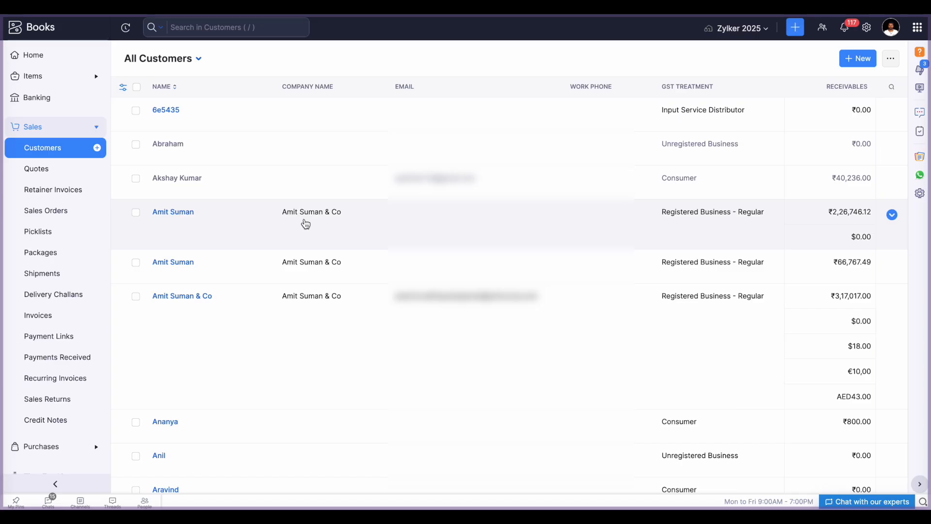
{"action": "left_click", "coordinate": [175, 212]}
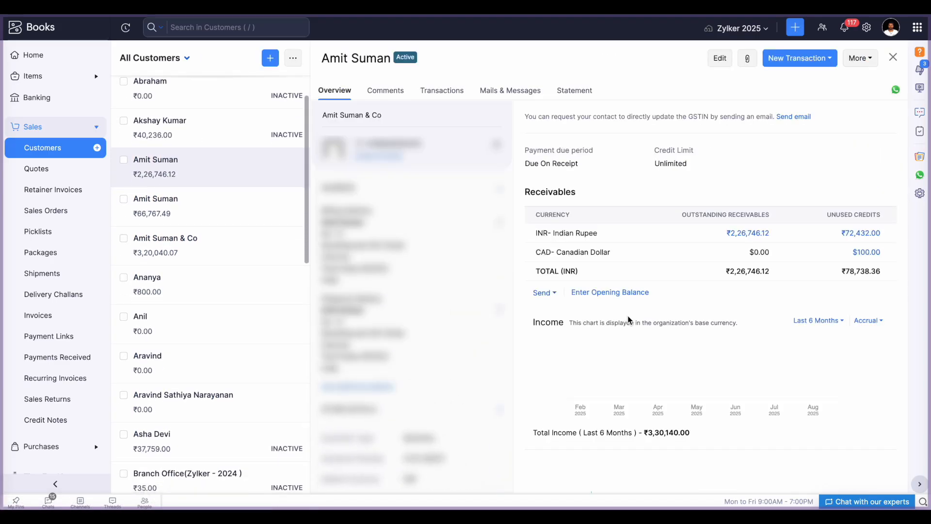
{"action": "left_click", "coordinate": [761, 236]}
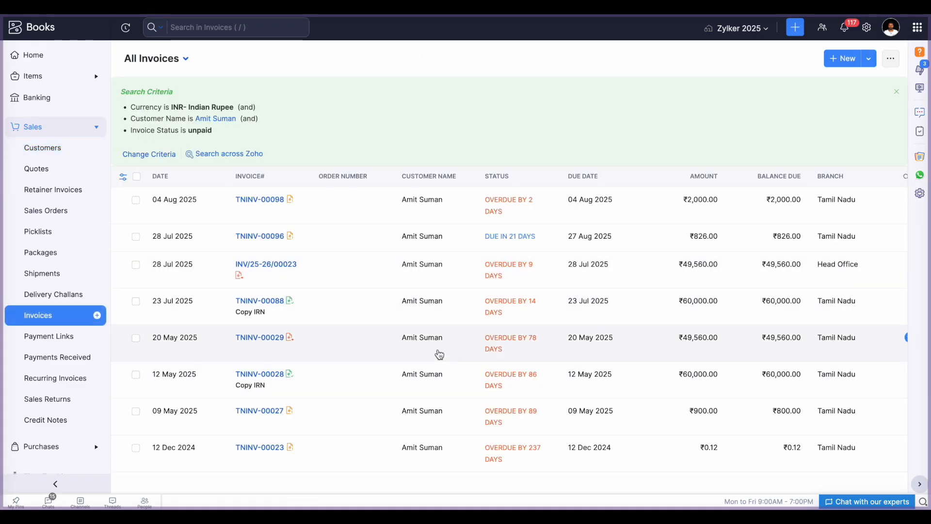
Open the customer's invoice dated 09 May 2025 and examine the date, transaction and amount under its applied credits
{"action": "left_click", "coordinate": [568, 419]}
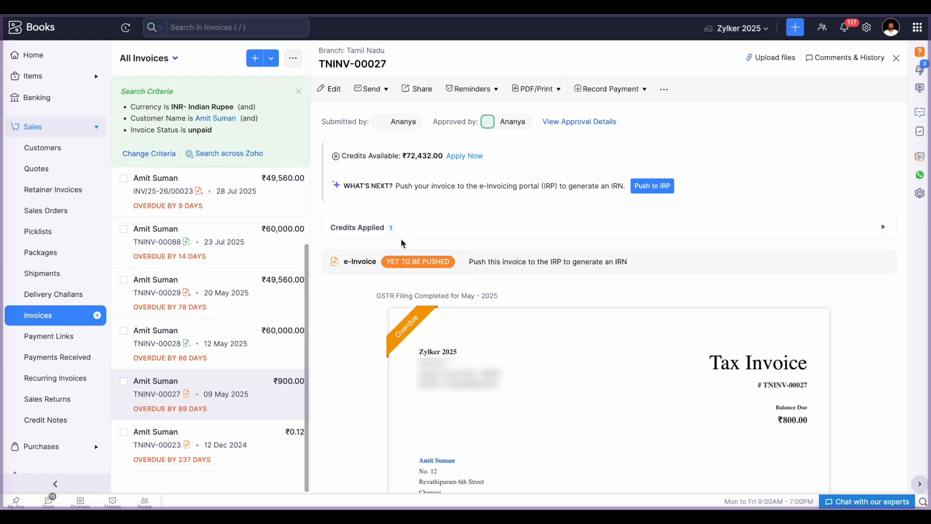
{"action": "left_click", "coordinate": [374, 233]}
{"action": "left_click_drag", "start_coordinate": [345, 262], "coordinate": [669, 269]}
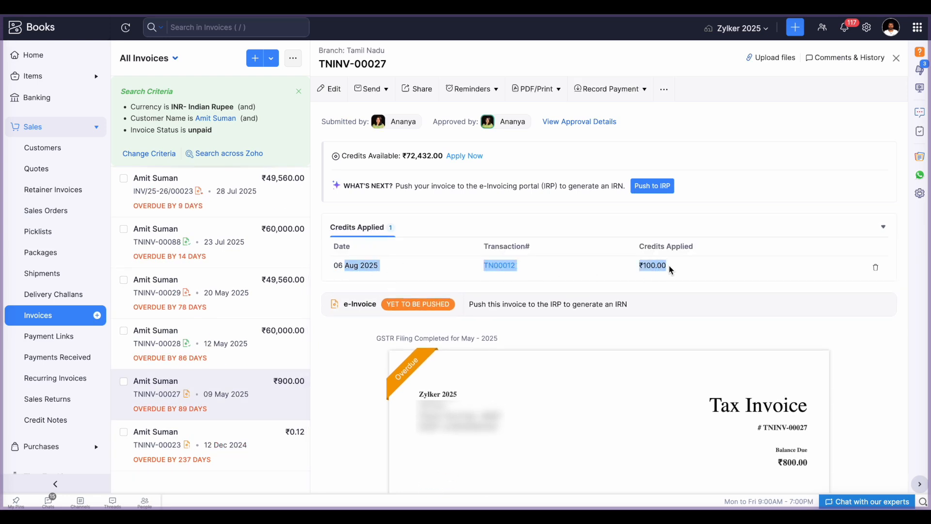
{"action": "left_click", "coordinate": [671, 269]}
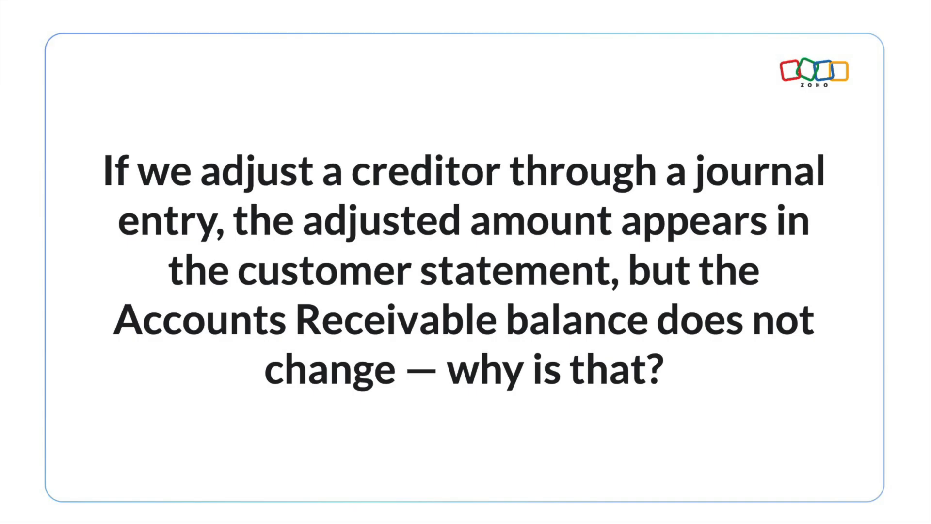